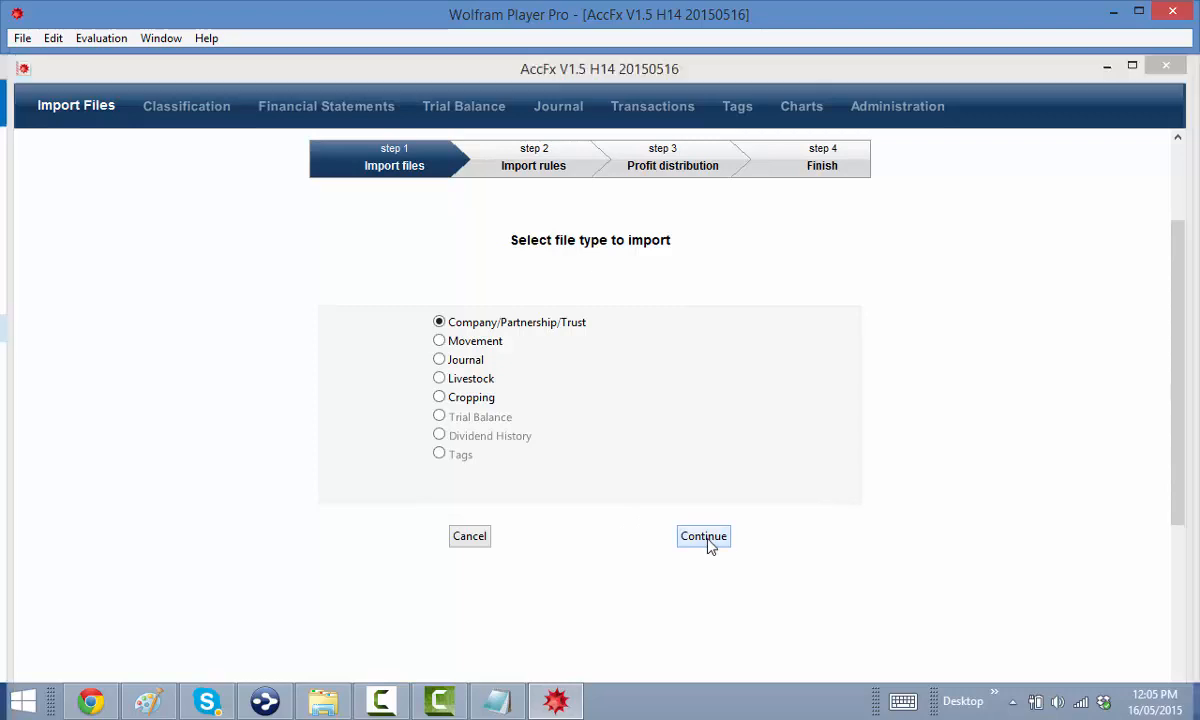
# Import the 2011PL, 2011BS, 2010PL and 2010BS statement files
pyautogui.click(358, 227)
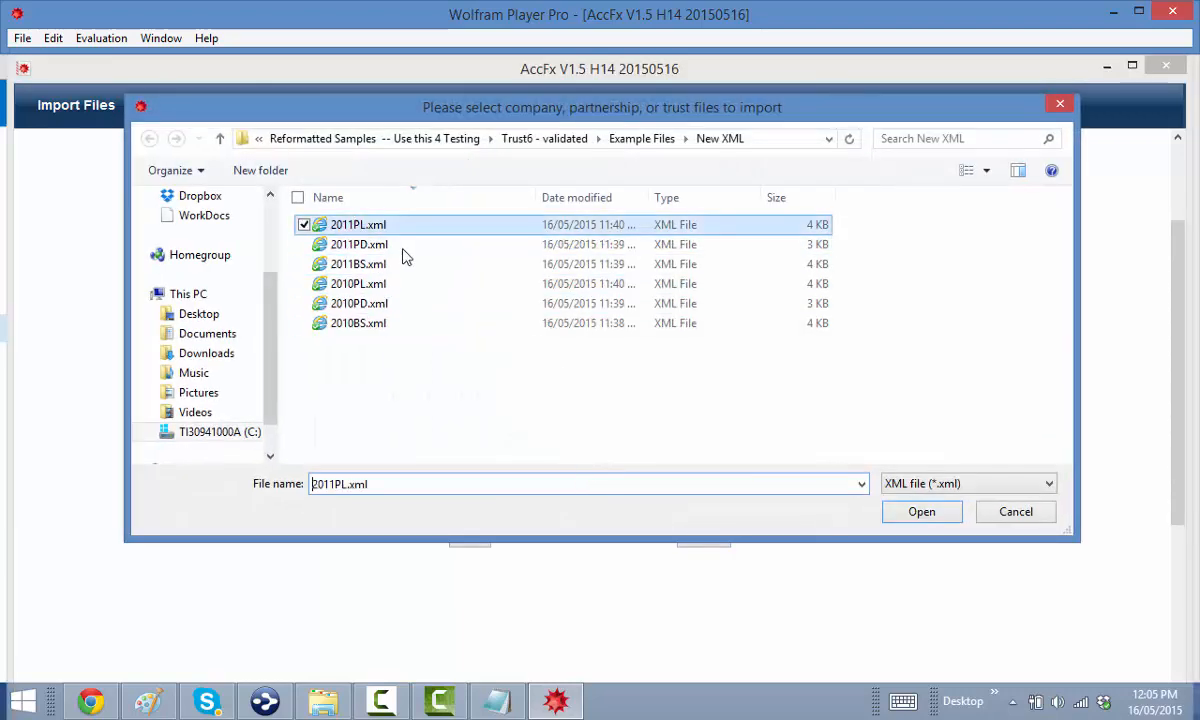
pyautogui.keyDown('ctrl'); pyautogui.click(368, 264); pyautogui.keyUp('ctrl')
pyautogui.keyDown('ctrl'); pyautogui.click(350, 284); pyautogui.keyUp('ctrl')
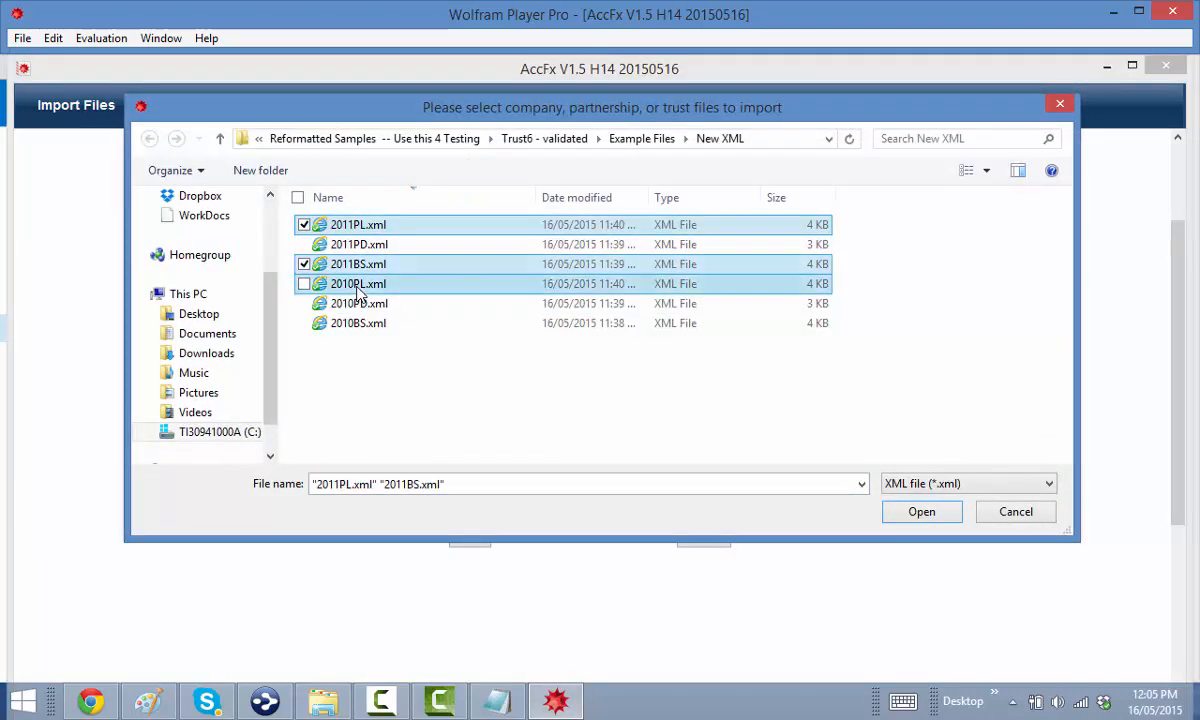
pyautogui.keyDown('ctrl'); pyautogui.click(365, 323); pyautogui.keyUp('ctrl')
pyautogui.click(922, 512)
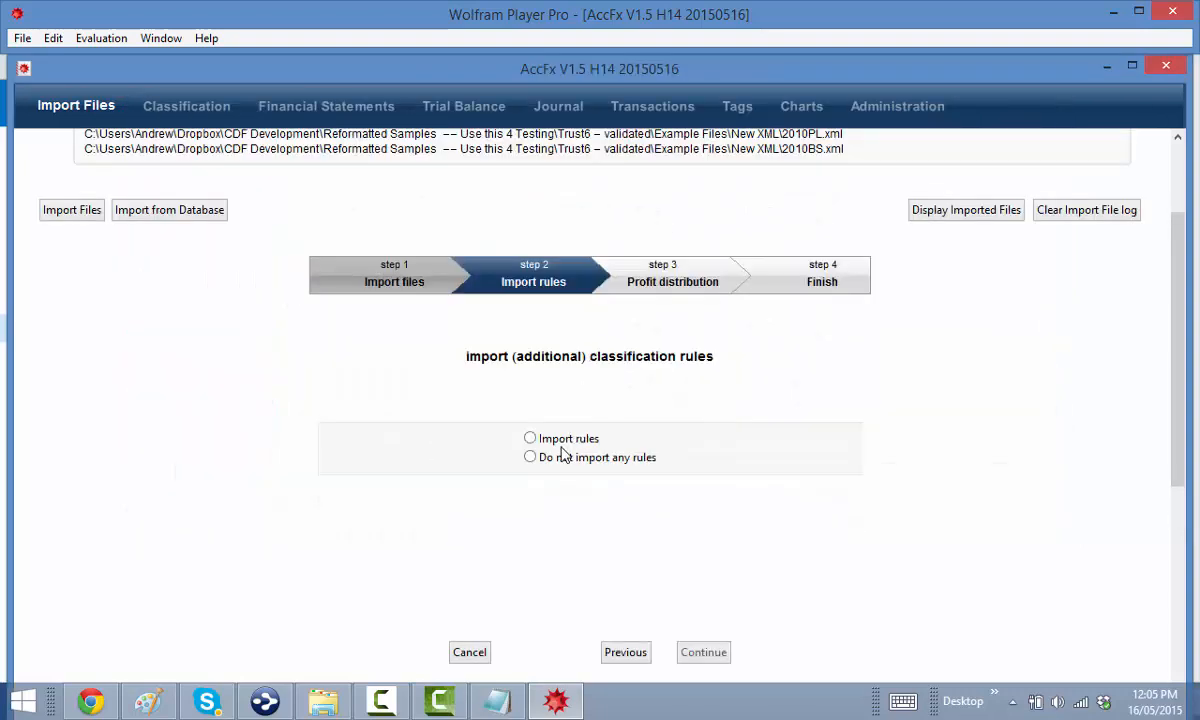
# Import no classification rules and mark the entity as a trust
pyautogui.click(530, 459)
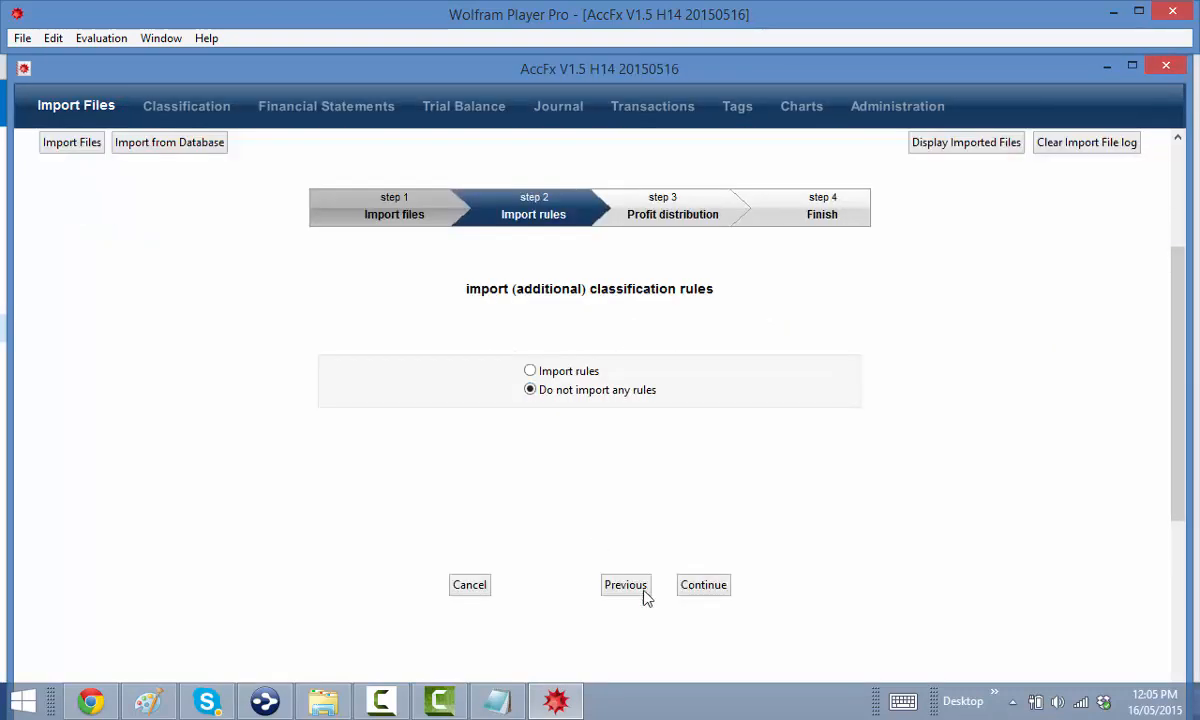
pyautogui.click(703, 584)
pyautogui.click(490, 373)
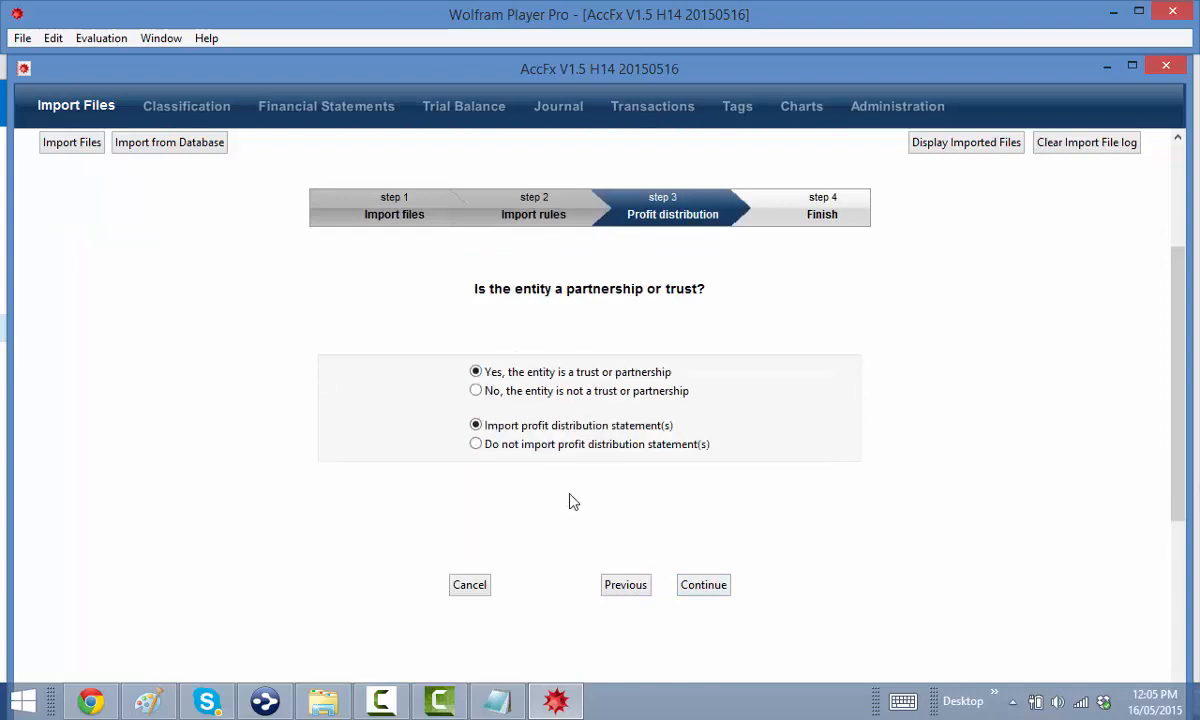
pyautogui.click(703, 585)
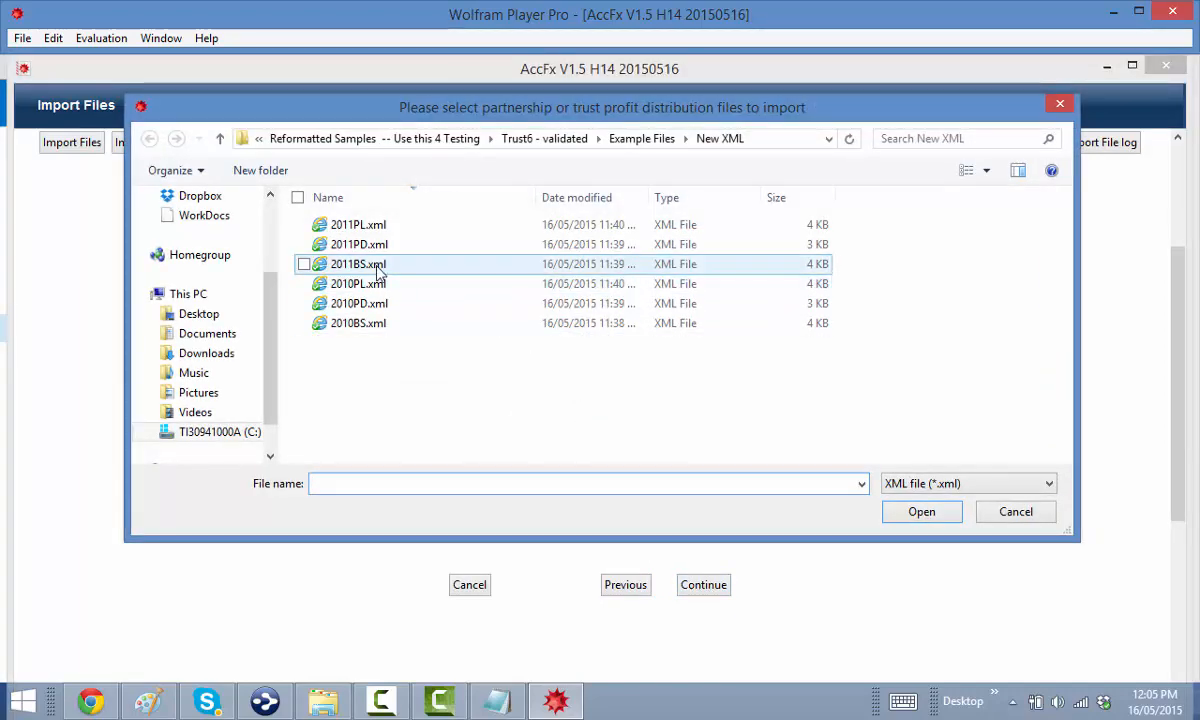
# Import the 2011PD and 2010PD profit distribution files and finish without automatic classification
pyautogui.click(355, 244)
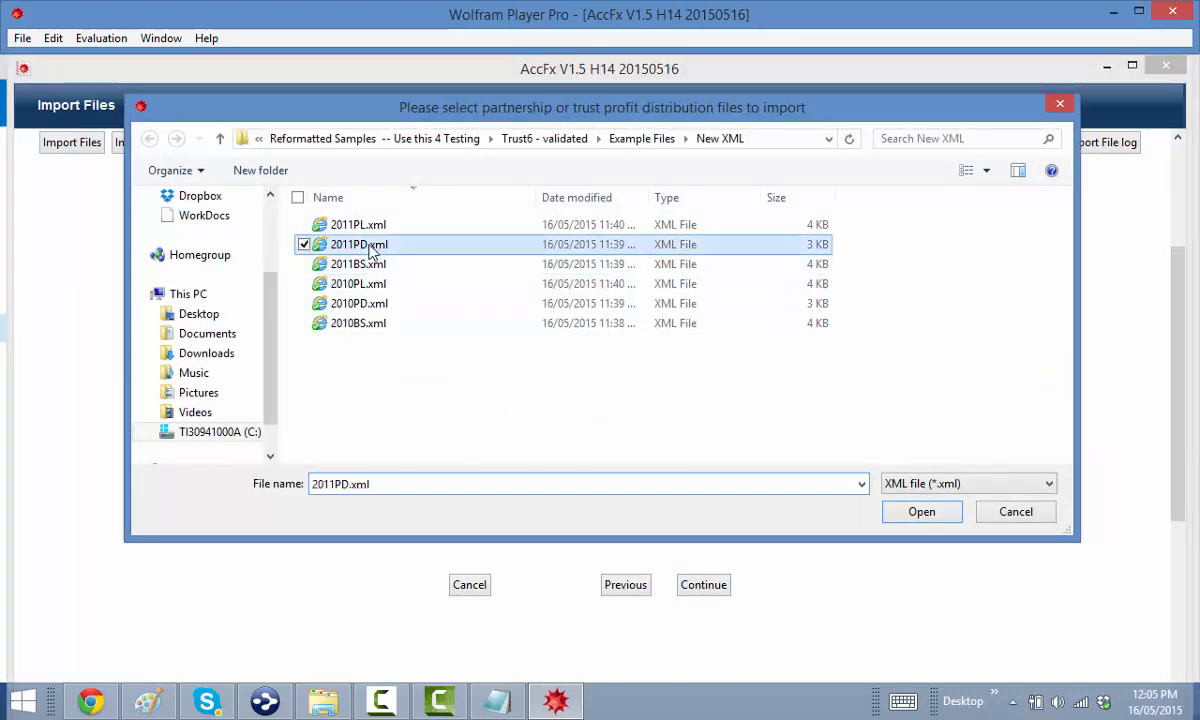
pyautogui.keyDown('ctrl'); pyautogui.click(372, 303); pyautogui.keyUp('ctrl')
pyautogui.click(927, 517)
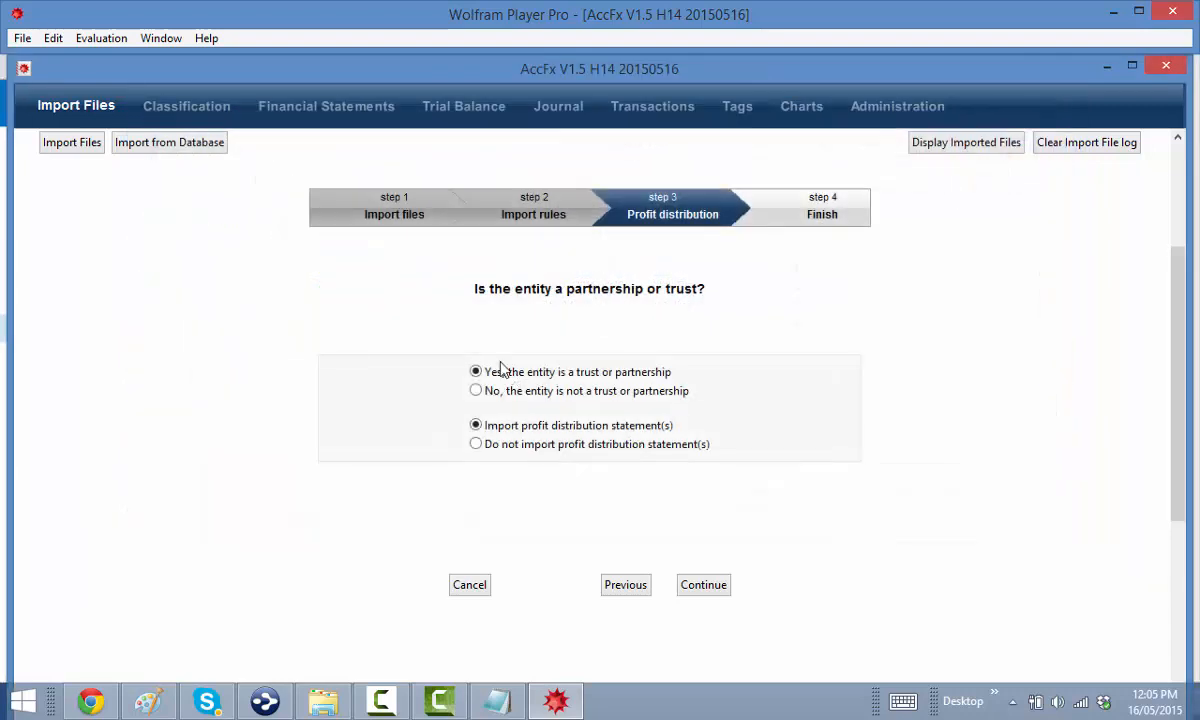
pyautogui.click(695, 557)
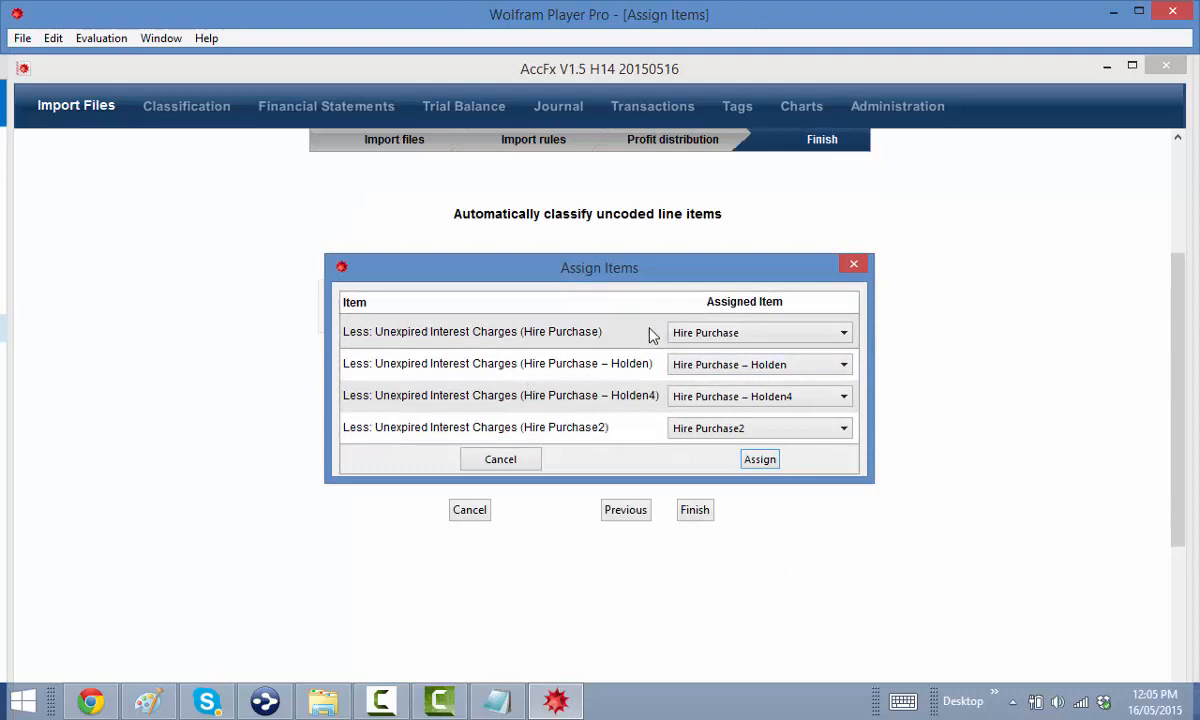
# Accept the hire purchase interest assignments, then scroll through the 86-item Classification grid
pyautogui.click(756, 460)
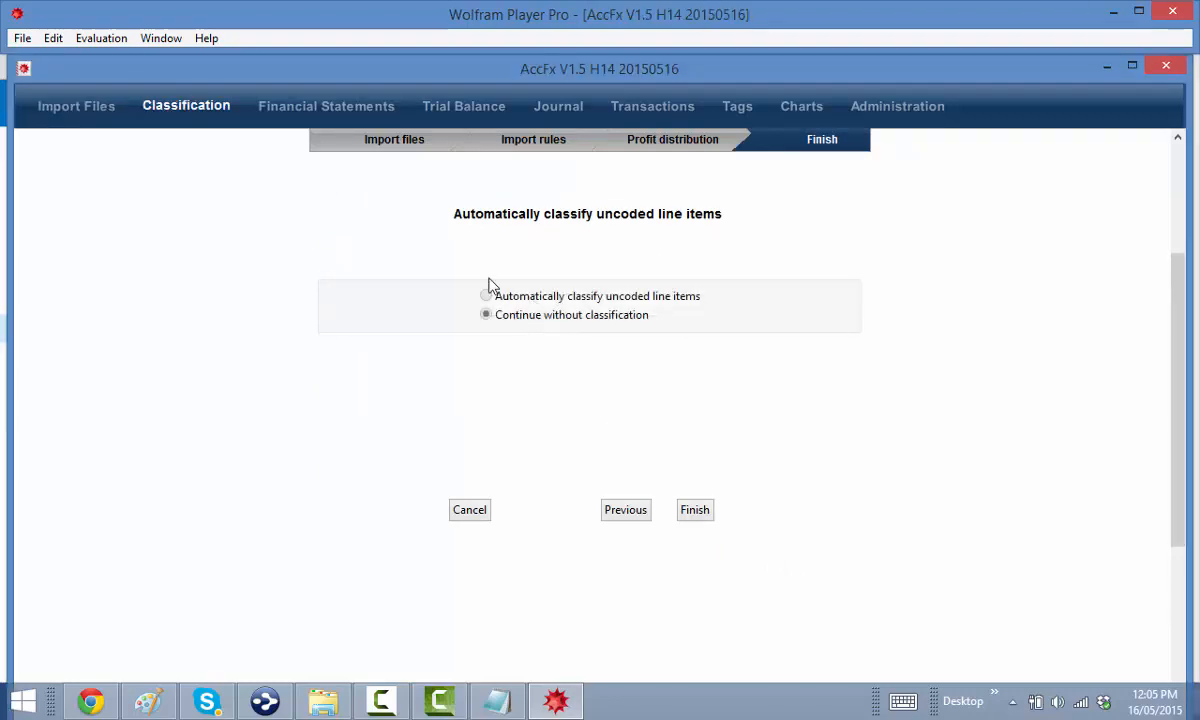
pyautogui.scroll(4, 412, 364)
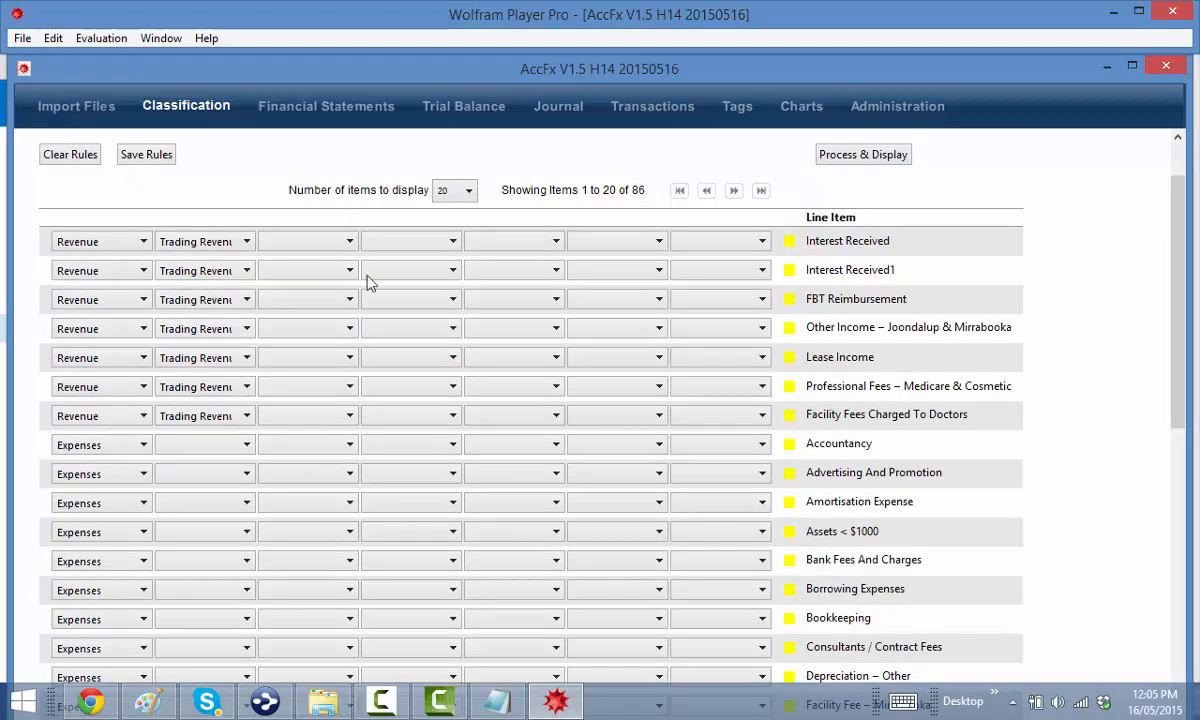
pyautogui.scroll(-5, 370, 316)
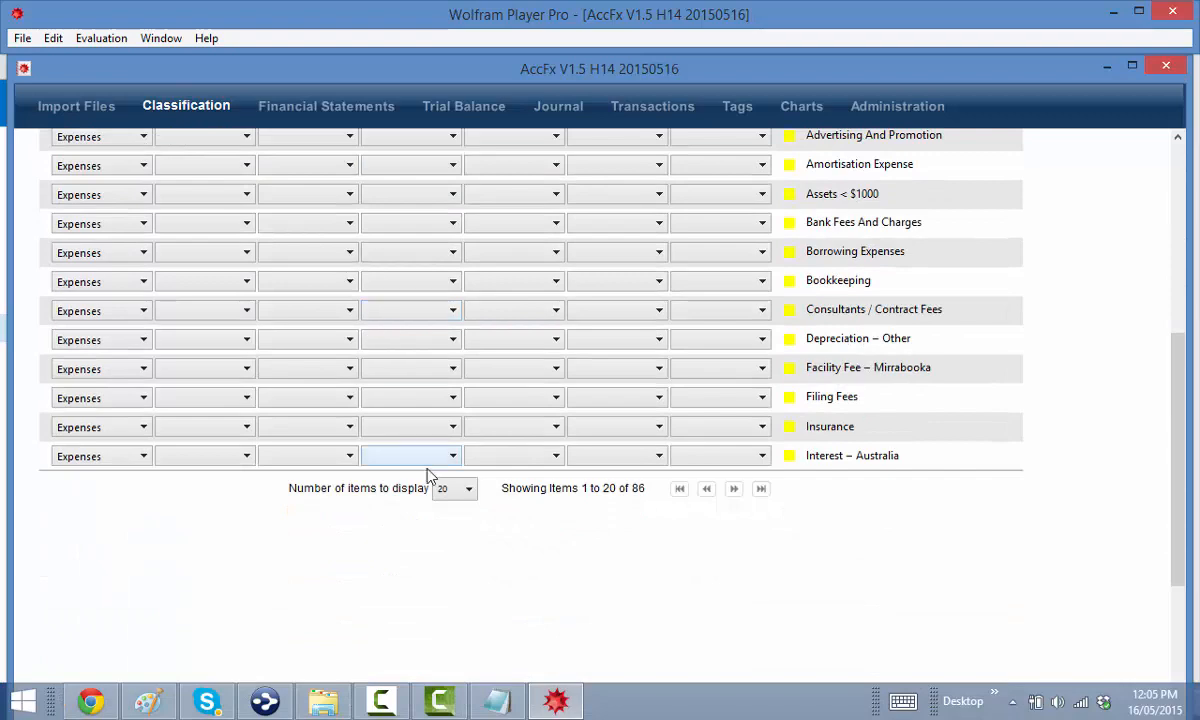
pyautogui.scroll(5, 584, 475)
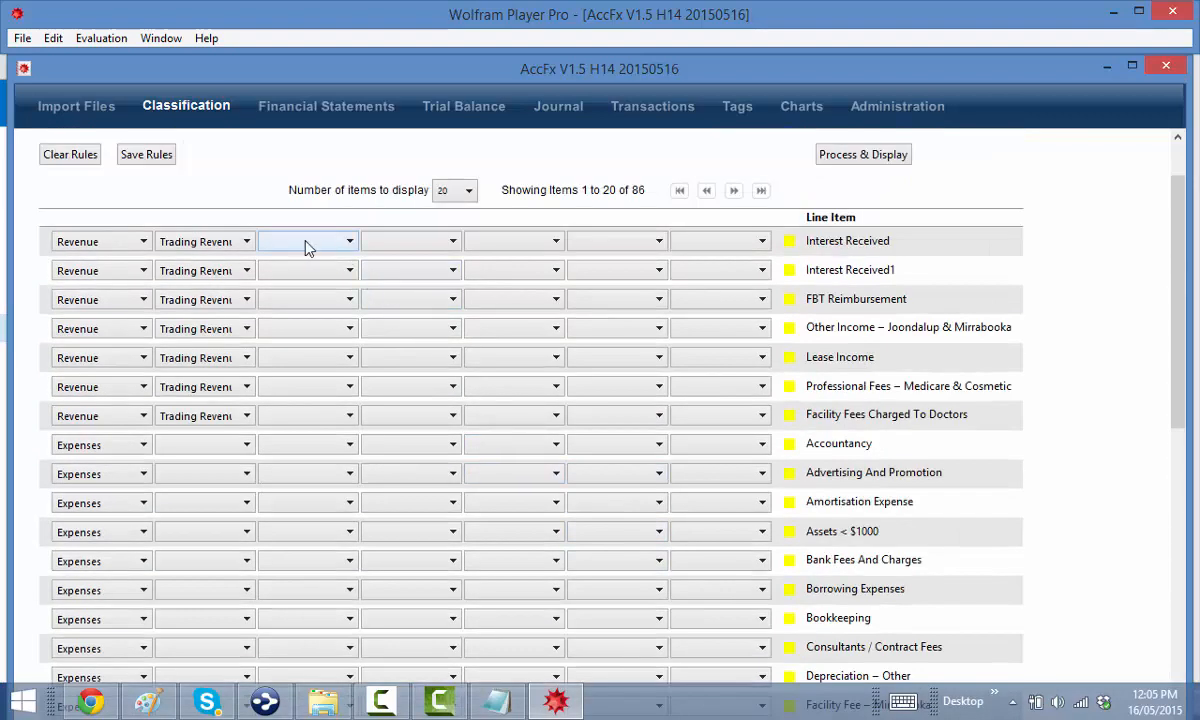
# Class Interest Received and Interest Received1 as Investment Revenue
pyautogui.click(210, 246)
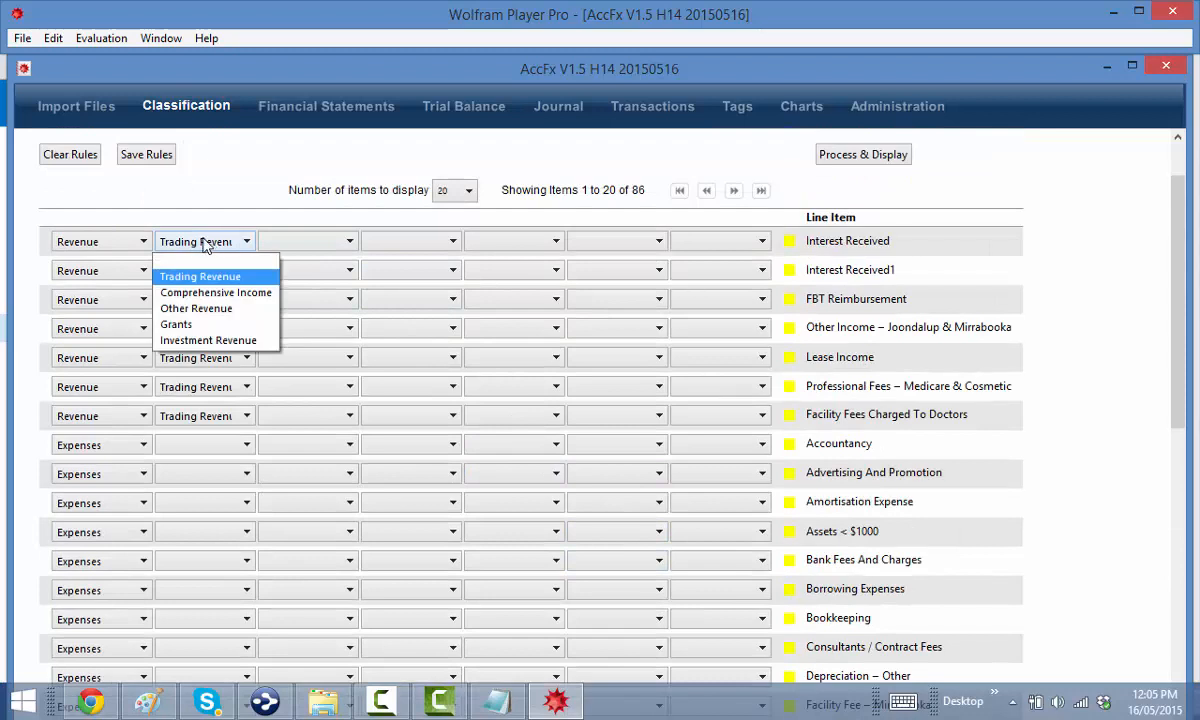
pyautogui.click(103, 240)
pyautogui.click(212, 240)
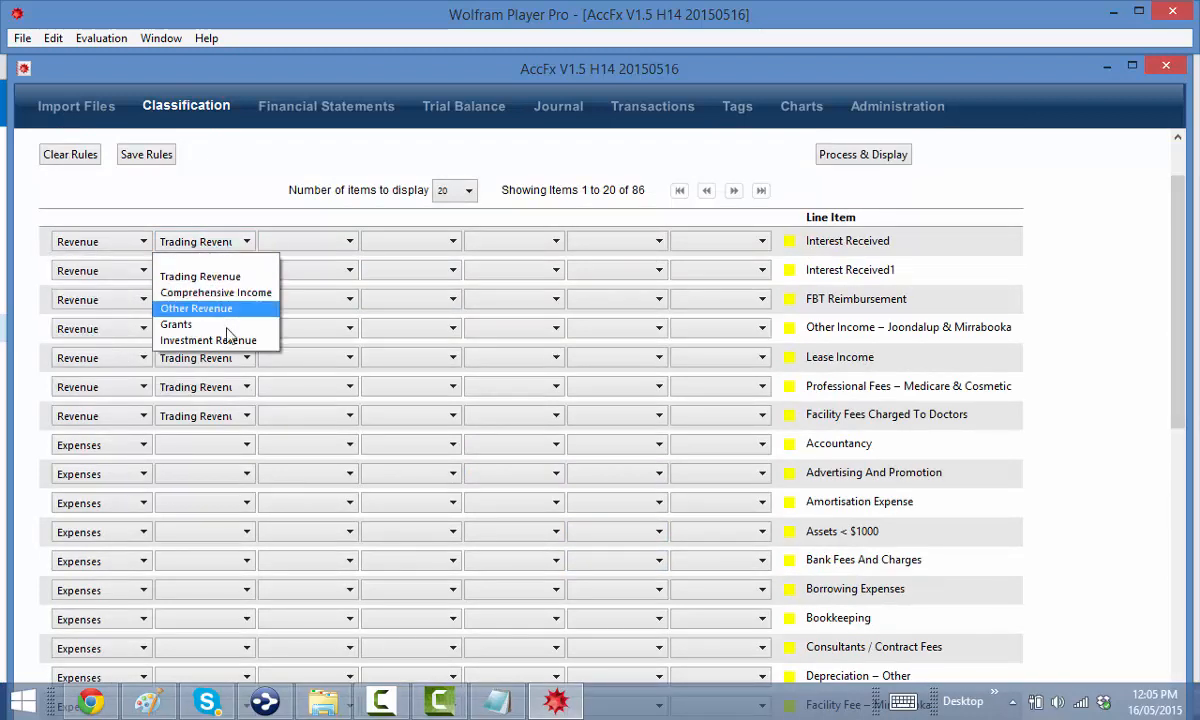
pyautogui.click(228, 338)
pyautogui.click(213, 279)
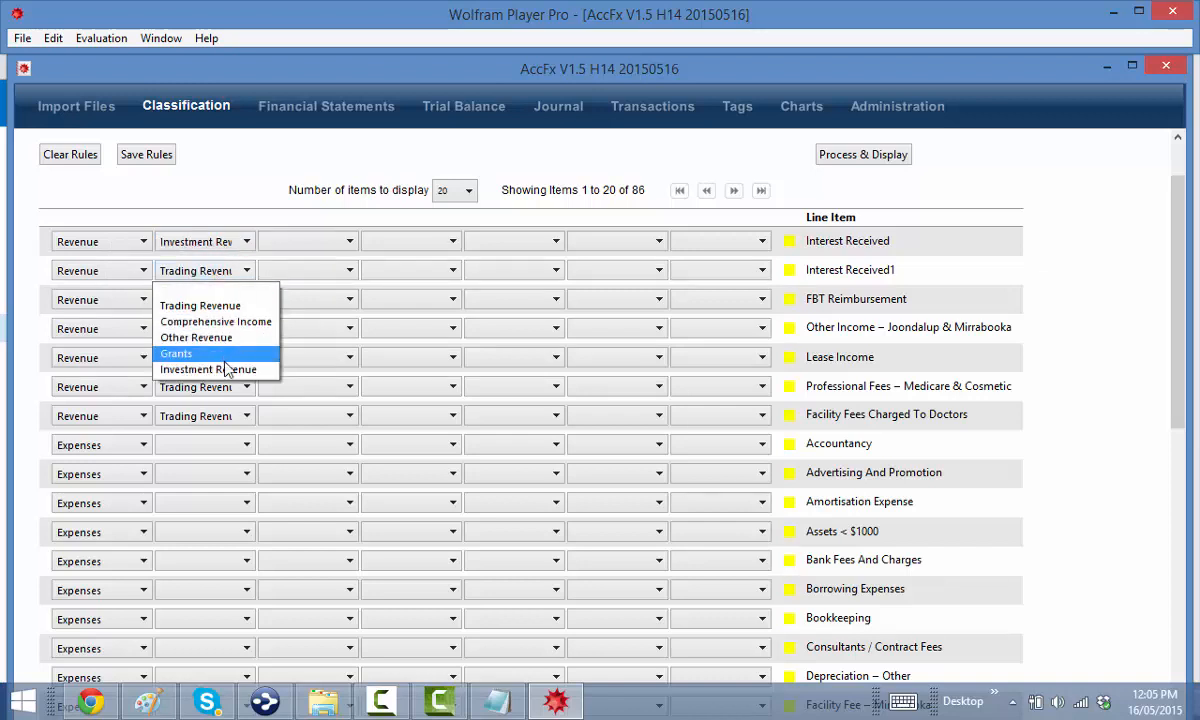
pyautogui.click(228, 367)
# Class FBT Reimbursement as Other Revenue, leaving Other Income as Trading Revenue
pyautogui.click(220, 309)
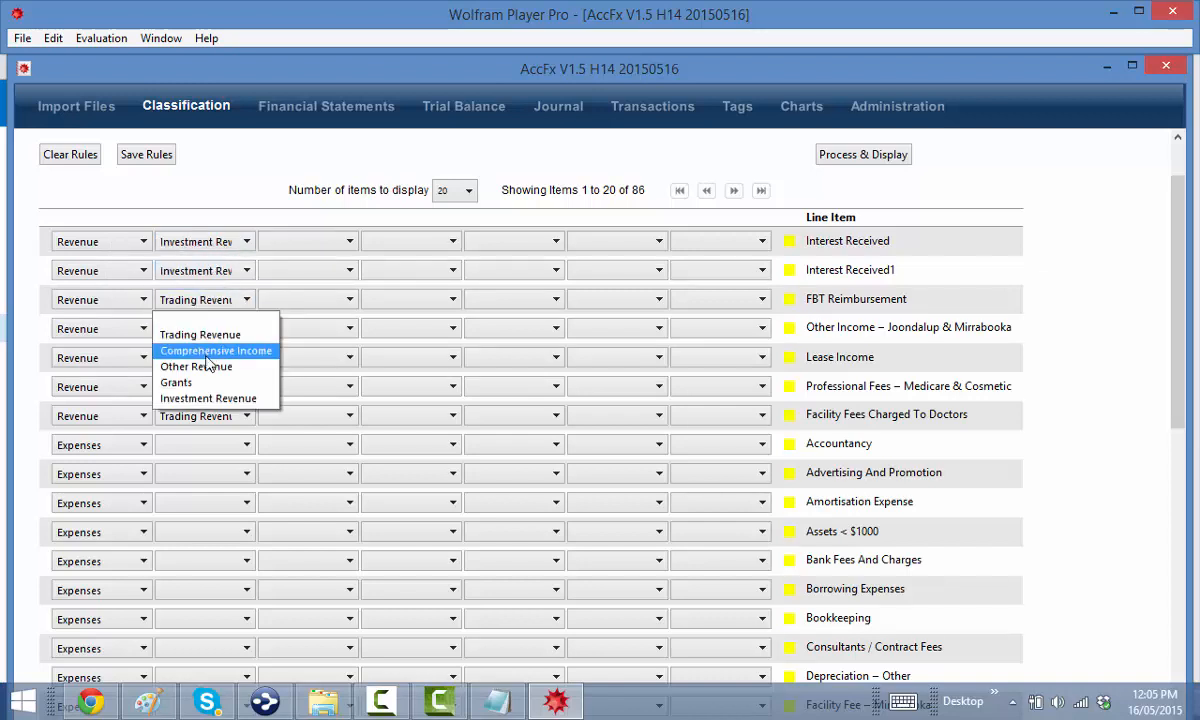
pyautogui.click(210, 367)
pyautogui.click(207, 338)
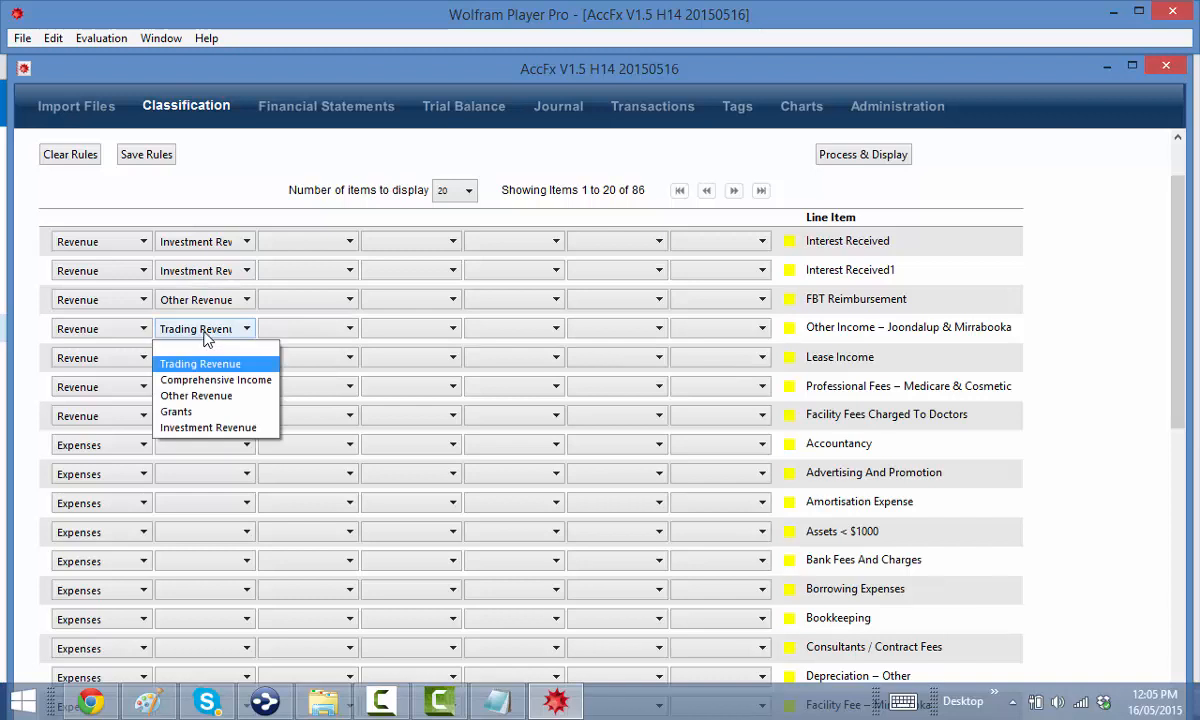
pyautogui.click(197, 366)
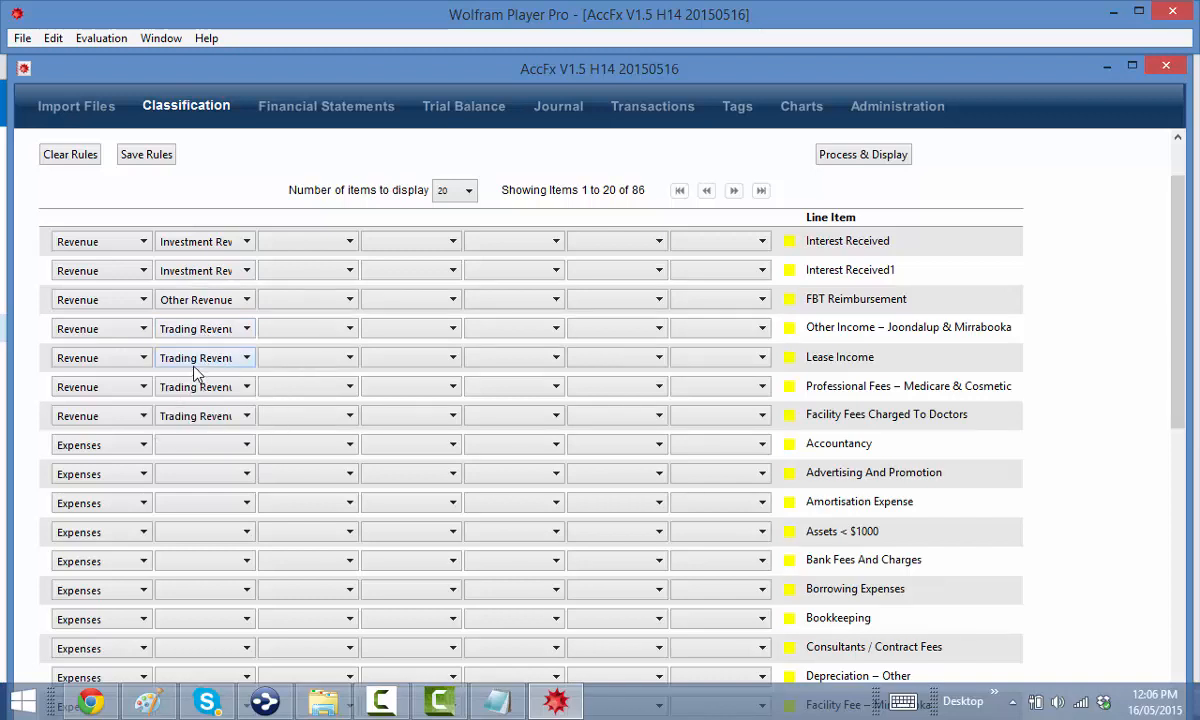
# Set third levels: Other Income and Lease Income to Income from Trade; Professional and Facility Fees to Income from Trade – Services
pyautogui.click(295, 340)
pyautogui.click(322, 384)
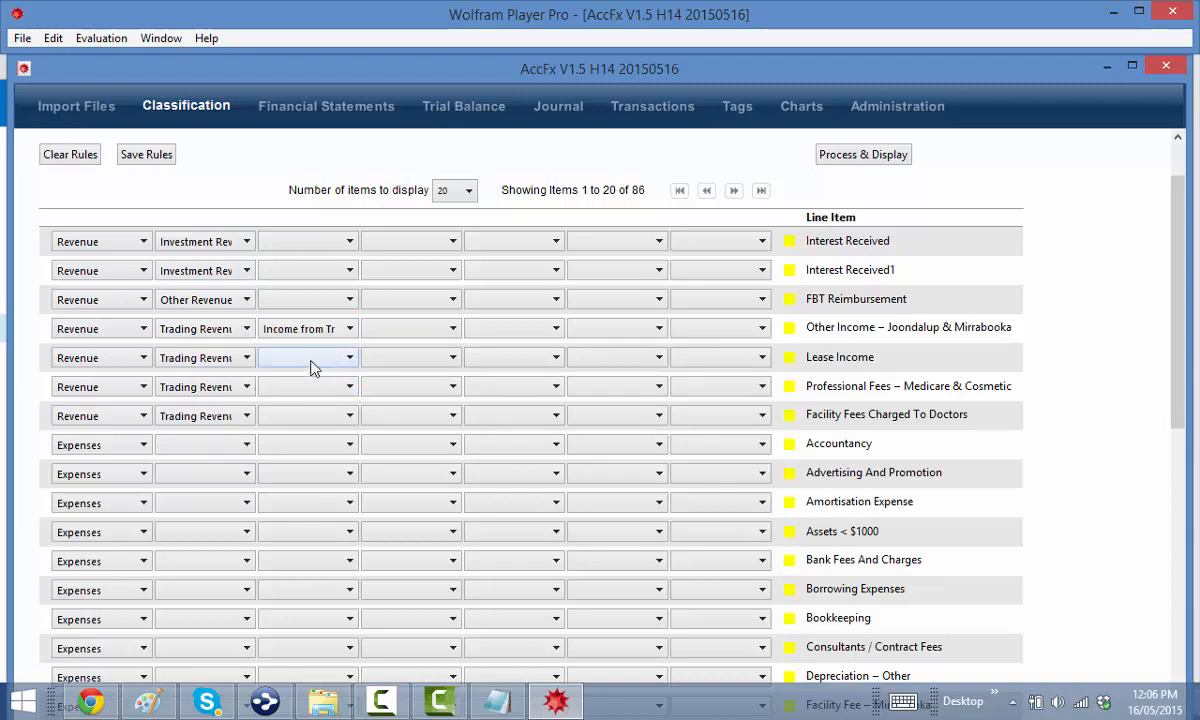
pyautogui.click(310, 366)
pyautogui.click(309, 393)
pyautogui.click(314, 395)
pyautogui.click(338, 441)
pyautogui.click(311, 417)
pyautogui.click(330, 468)
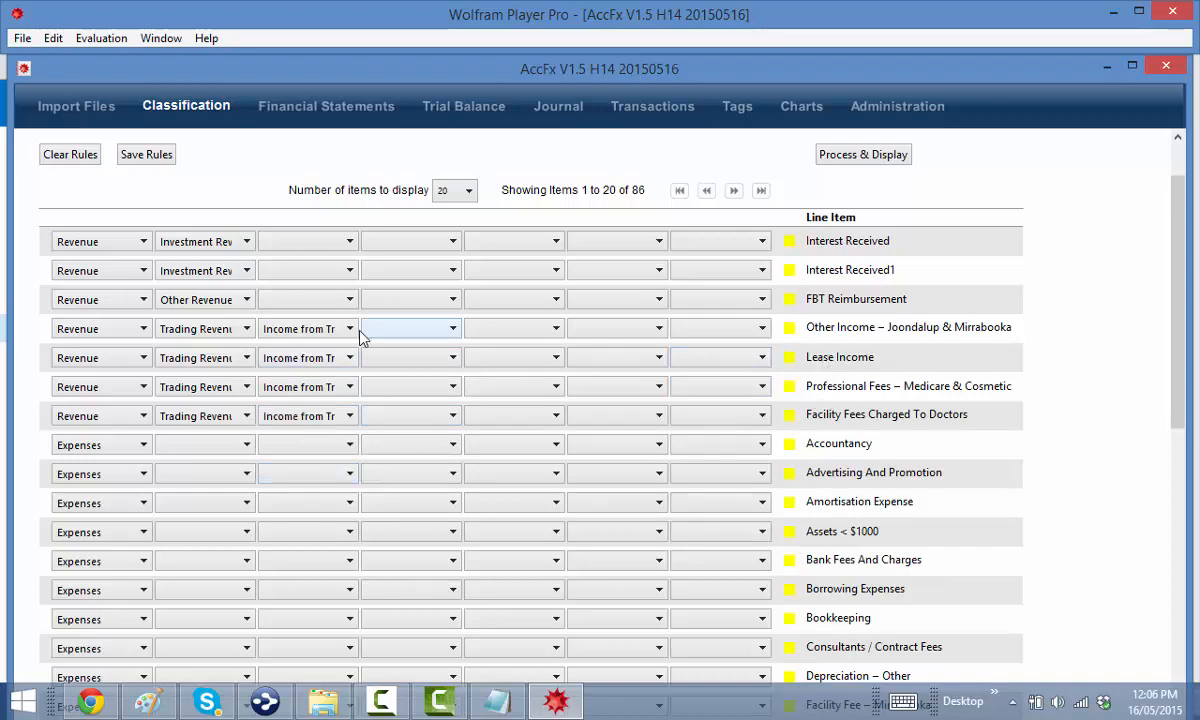
# Reclassify Lease Income as Other Revenue with third level Other Income
pyautogui.click(183, 365)
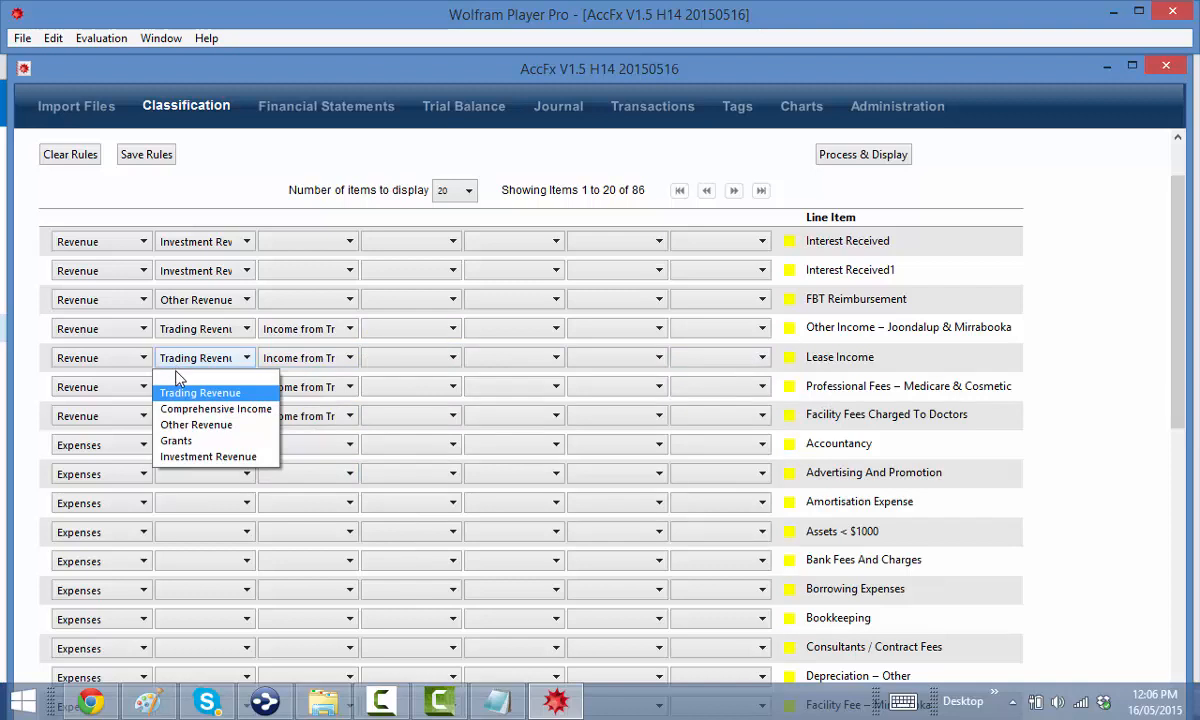
pyautogui.click(196, 424)
pyautogui.click(289, 358)
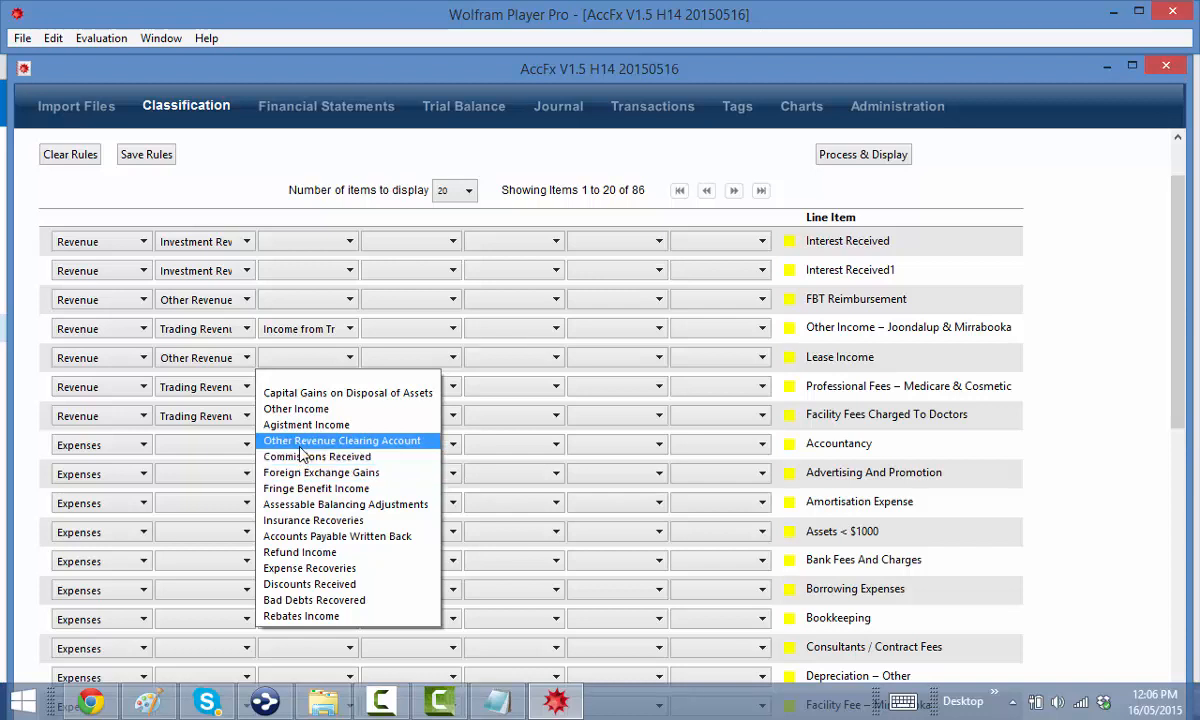
pyautogui.click(296, 409)
# Set both Interest Received rows' third level to Interest Received
pyautogui.click(306, 243)
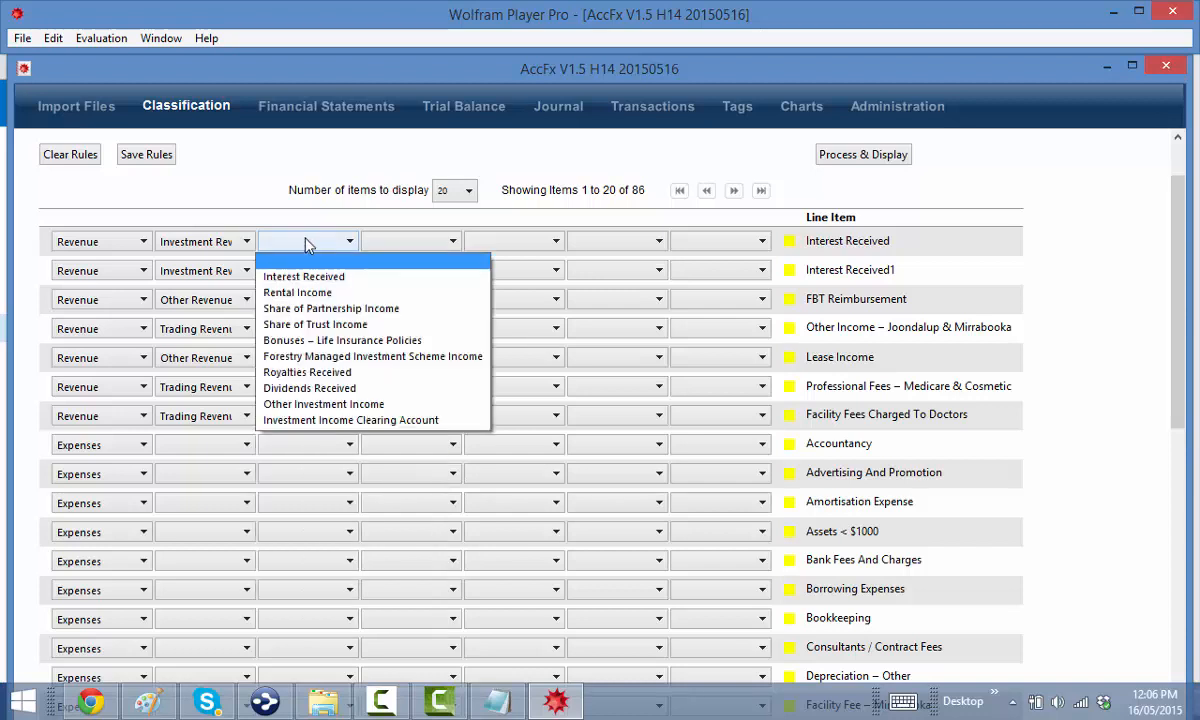
pyautogui.click(297, 276)
pyautogui.click(303, 270)
pyautogui.click(303, 305)
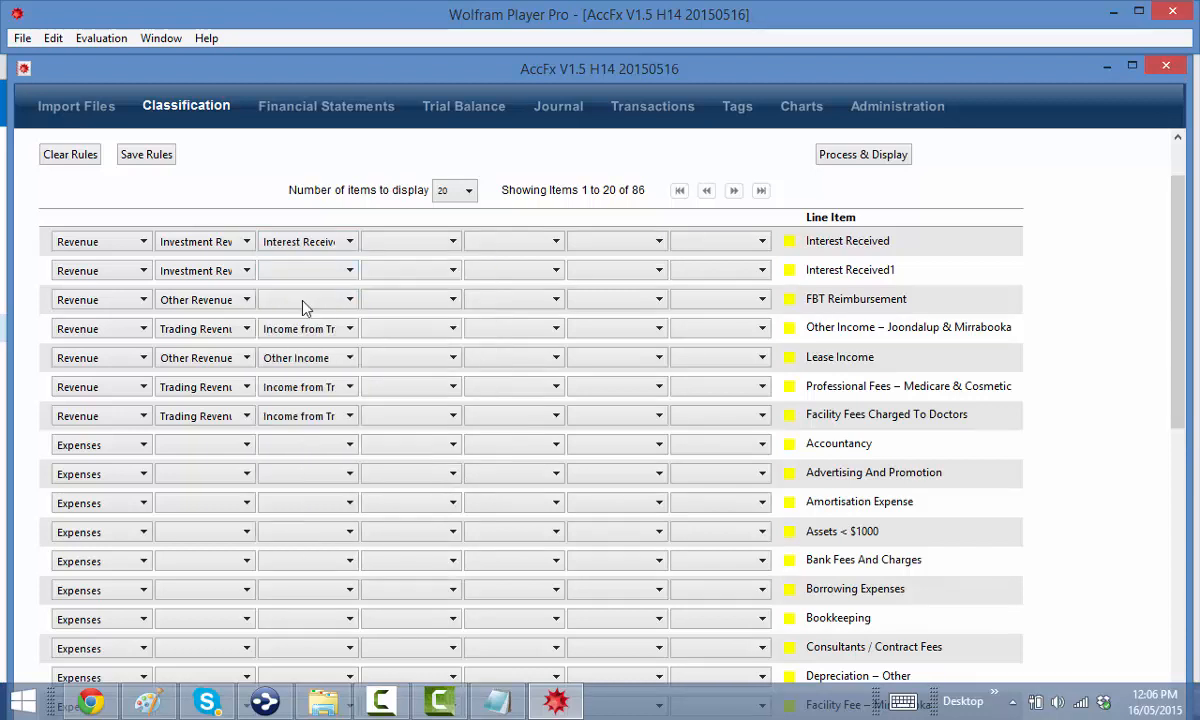
# Set FBT Reimbursement to Fringe Benefit Income, with fourth level Fringe Benefit Adjustment
pyautogui.click(305, 300)
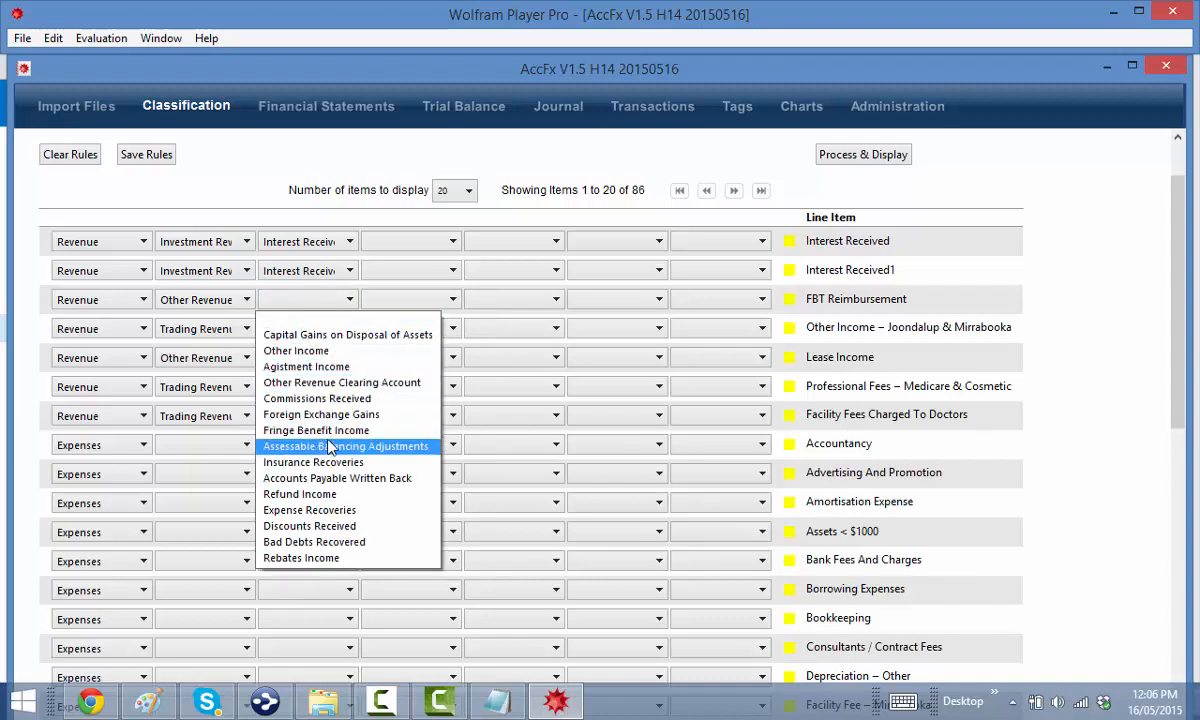
pyautogui.click(327, 437)
pyautogui.click(407, 302)
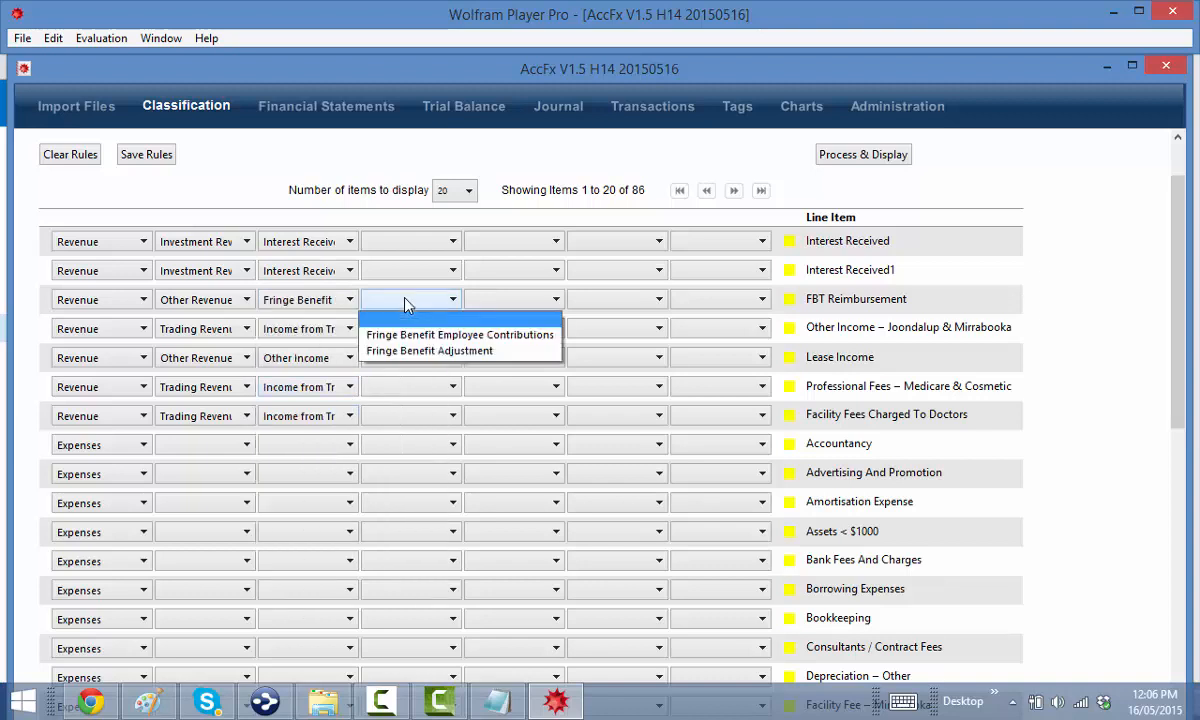
pyautogui.click(432, 352)
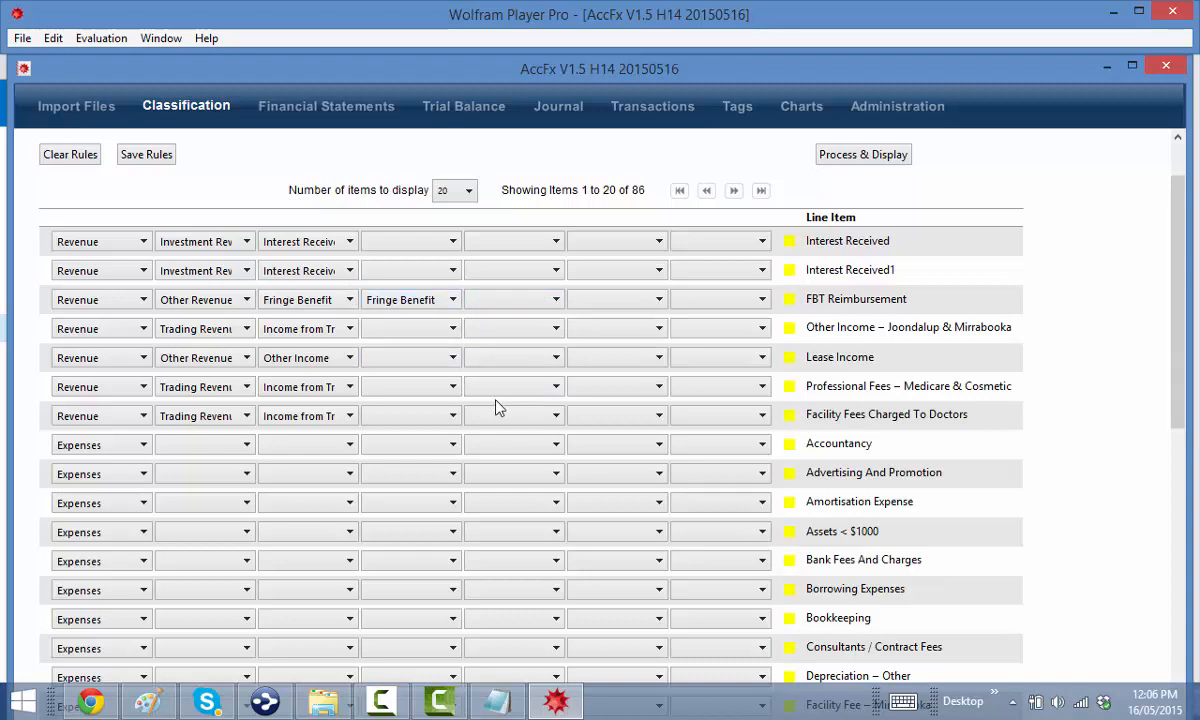
pyautogui.scroll(-2, 499, 407)
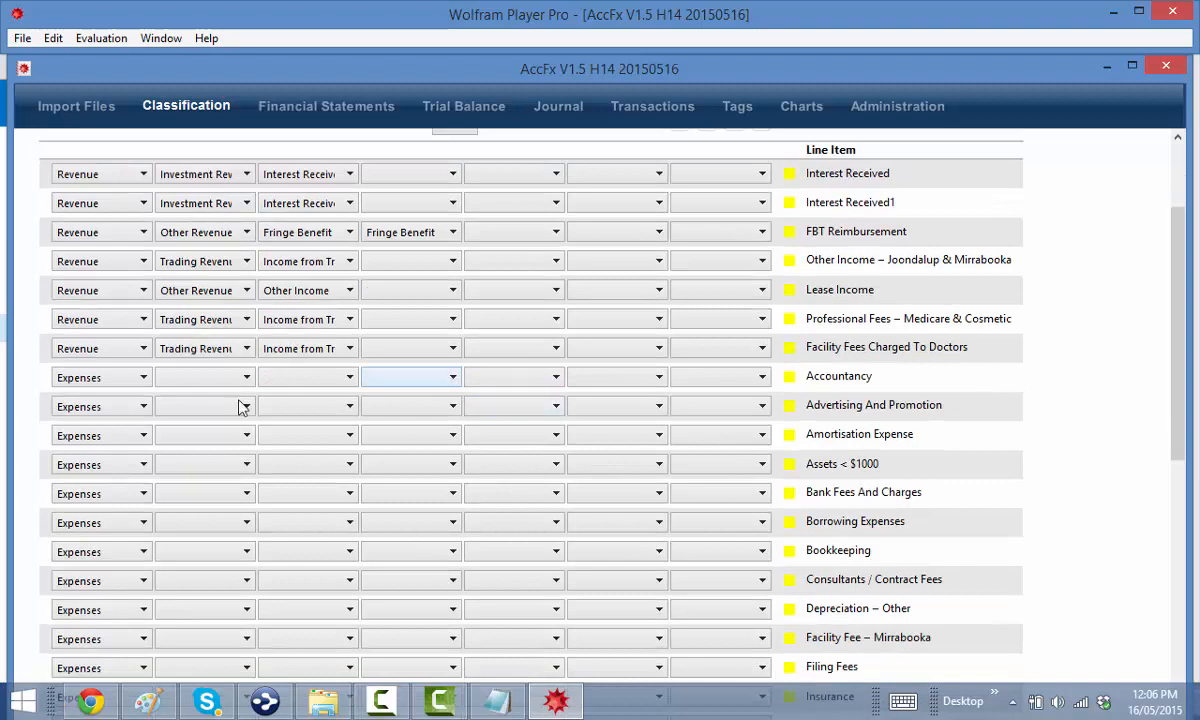
# Class Accountancy, Advertising And Promotion, Amortisation Expense and Assets < $1000 as Indirect Costs
pyautogui.click(205, 378)
pyautogui.click(205, 428)
pyautogui.click(205, 406)
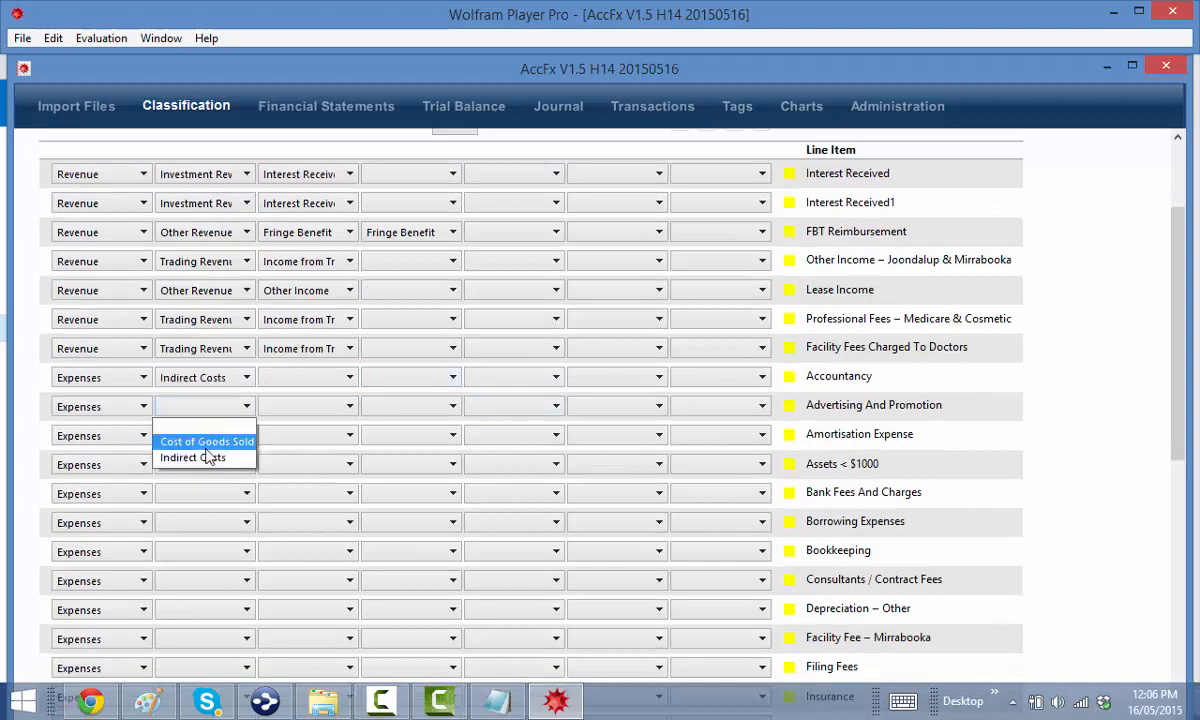
pyautogui.click(207, 457)
pyautogui.click(205, 435)
pyautogui.click(206, 486)
pyautogui.click(205, 464)
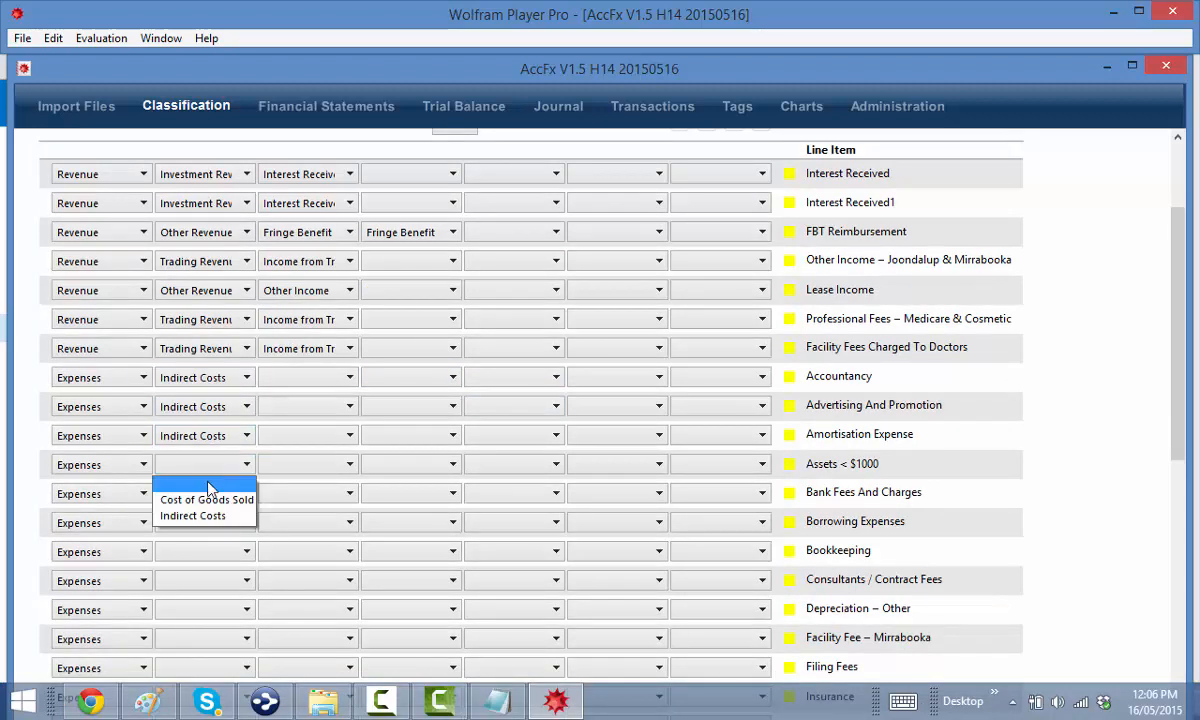
pyautogui.click(206, 515)
# Class Bank Fees, Borrowing Expenses, Bookkeeping, Consultants / Contract Fees and Depreciation – Other as Indirect Costs
pyautogui.scroll(-1, 213, 514)
pyautogui.click(205, 430)
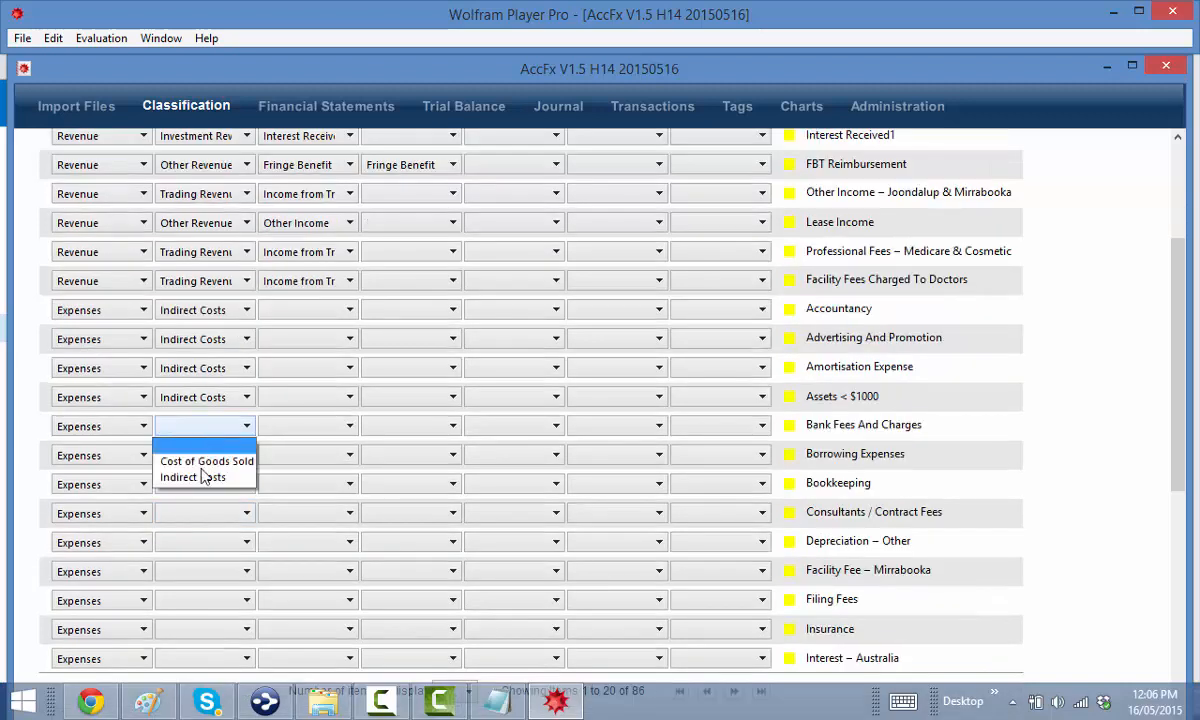
pyautogui.click(195, 475)
pyautogui.click(205, 457)
pyautogui.click(200, 506)
pyautogui.click(205, 484)
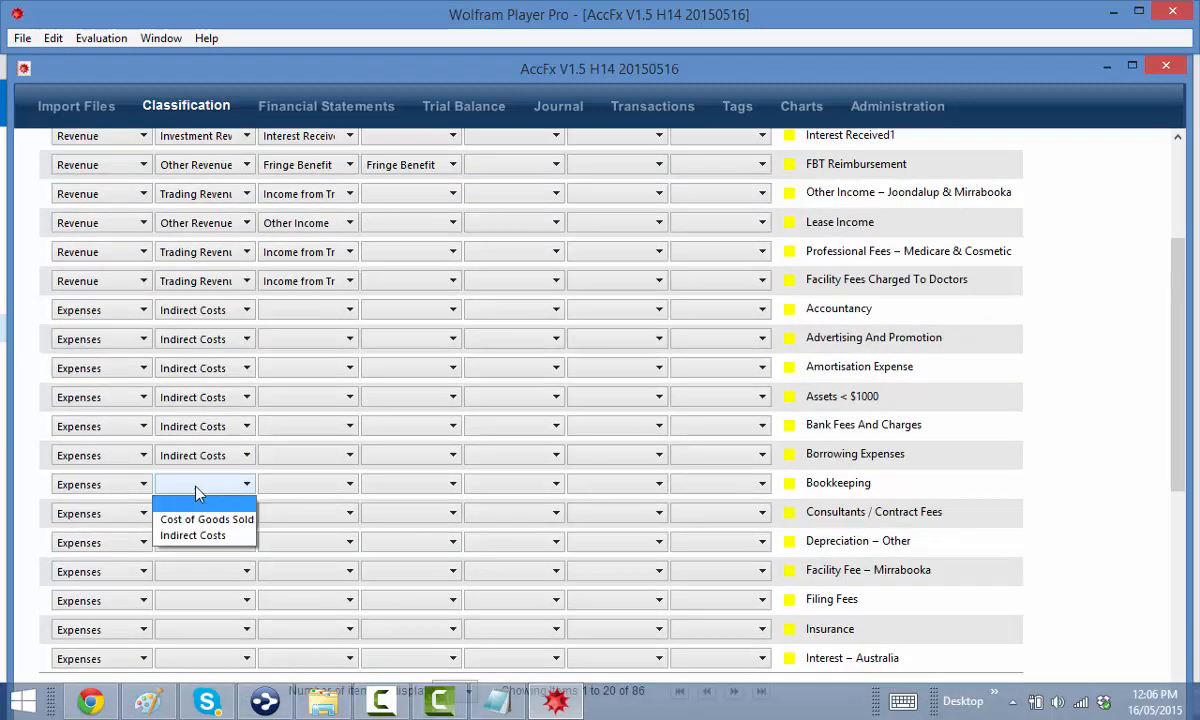
pyautogui.click(205, 535)
pyautogui.click(203, 514)
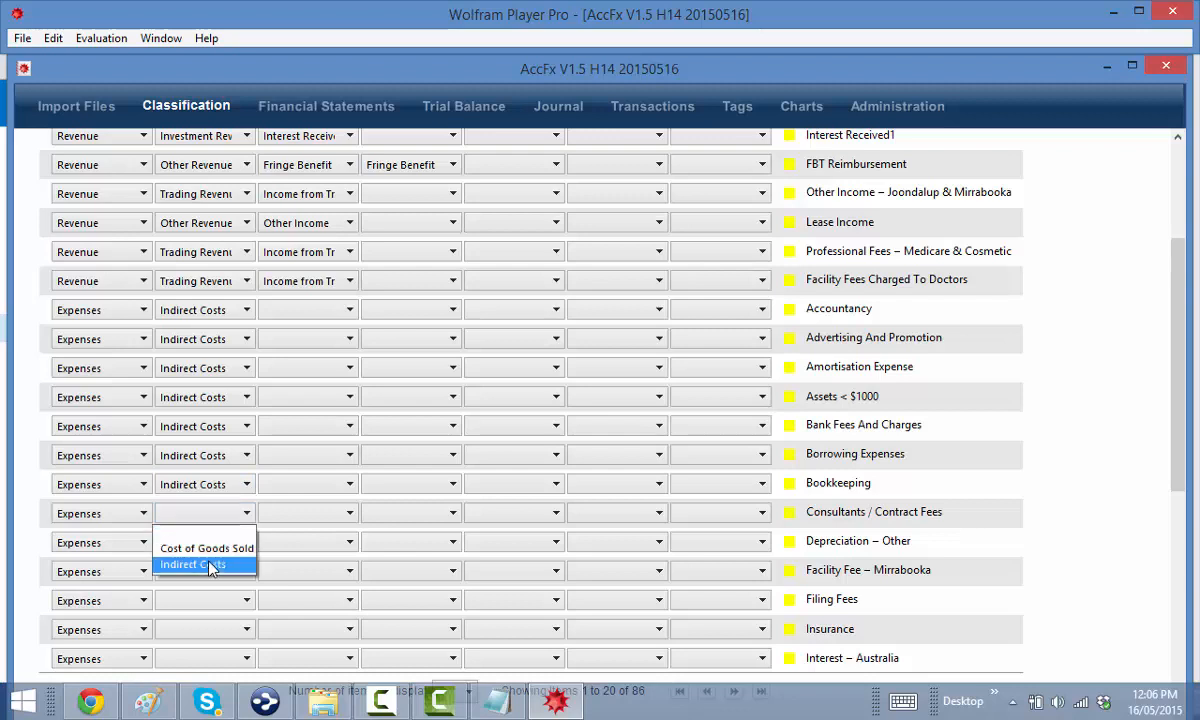
pyautogui.click(195, 565)
pyautogui.click(200, 542)
pyautogui.click(214, 598)
# Class Facility Fee – Mirrabooka, Filing Fees, Insurance and Interest – Australia as Indirect Costs
pyautogui.scroll(-2, 200, 540)
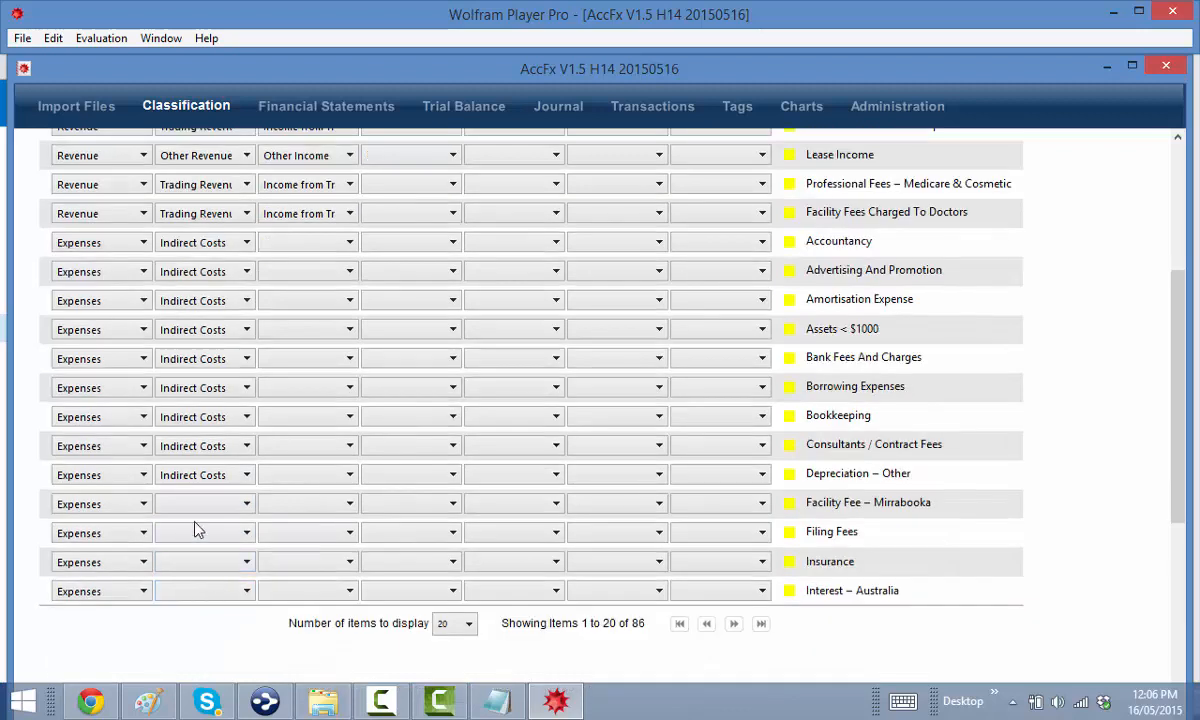
pyautogui.click(200, 502)
pyautogui.click(195, 557)
pyautogui.click(203, 537)
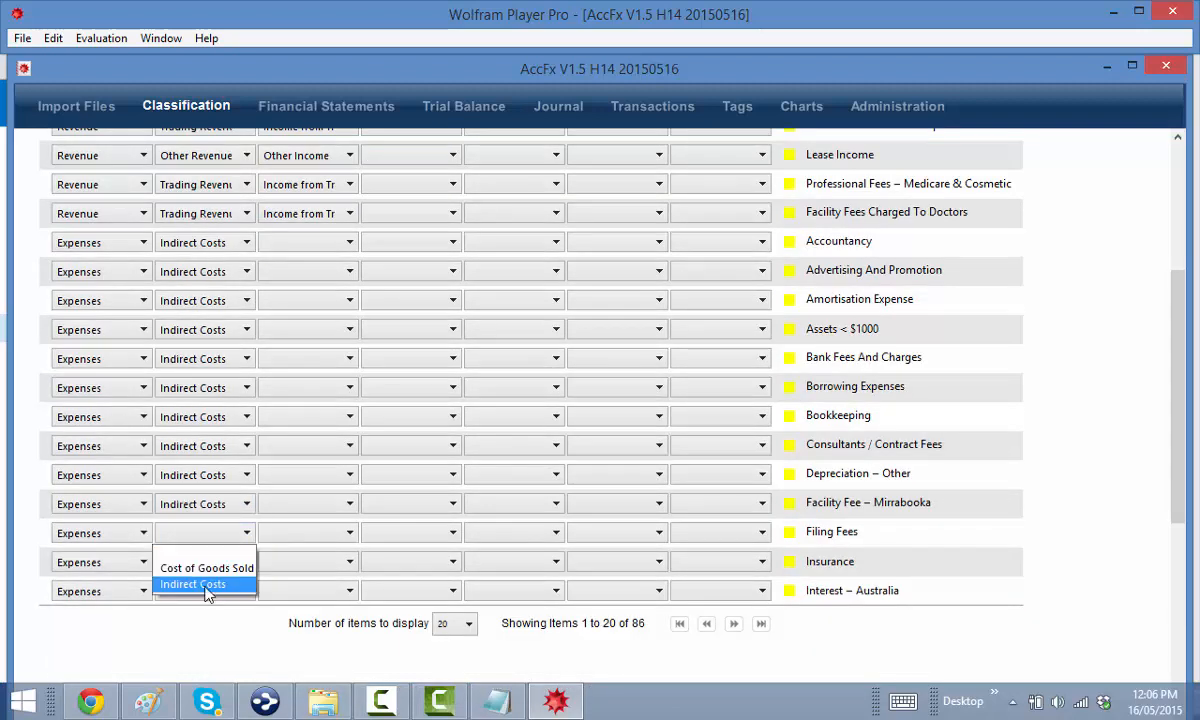
pyautogui.click(205, 584)
pyautogui.click(205, 562)
pyautogui.click(205, 613)
pyautogui.click(210, 591)
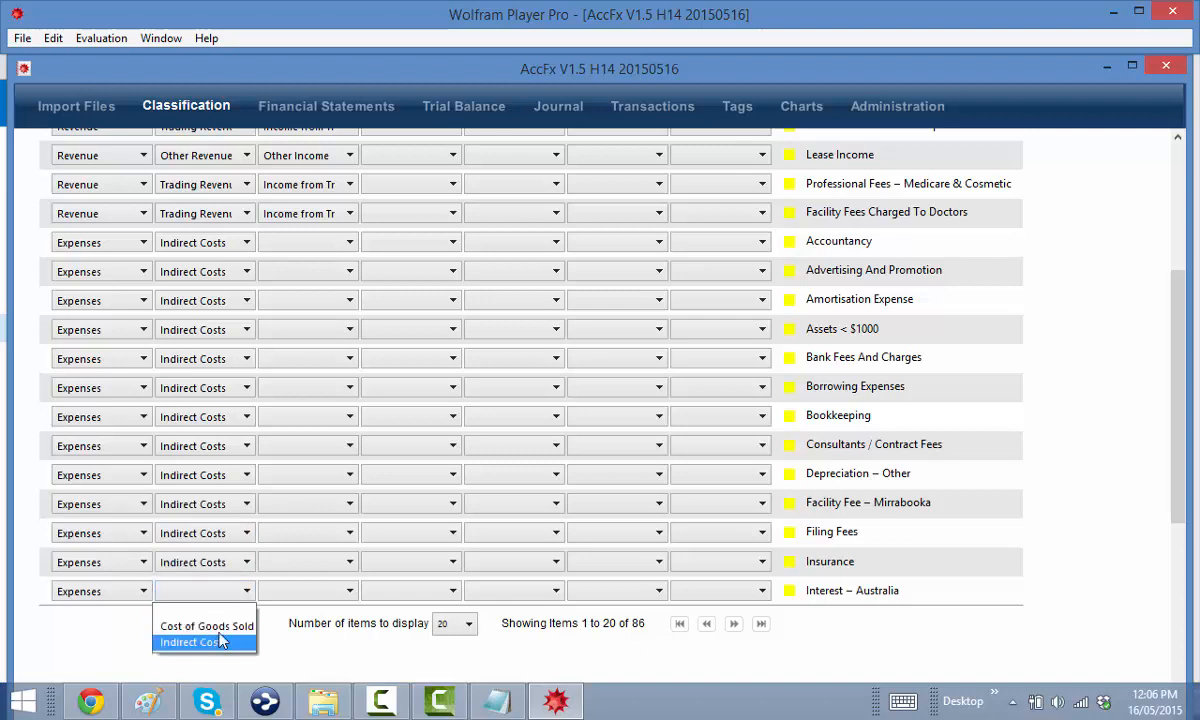
pyautogui.click(193, 642)
pyautogui.scroll(3, 285, 514)
# Set subcategories: Accountancy to Accounting Fees, Advertising to Advertising & Marketing, Amortisation Expense to Amortisation Costs
pyautogui.click(315, 382)
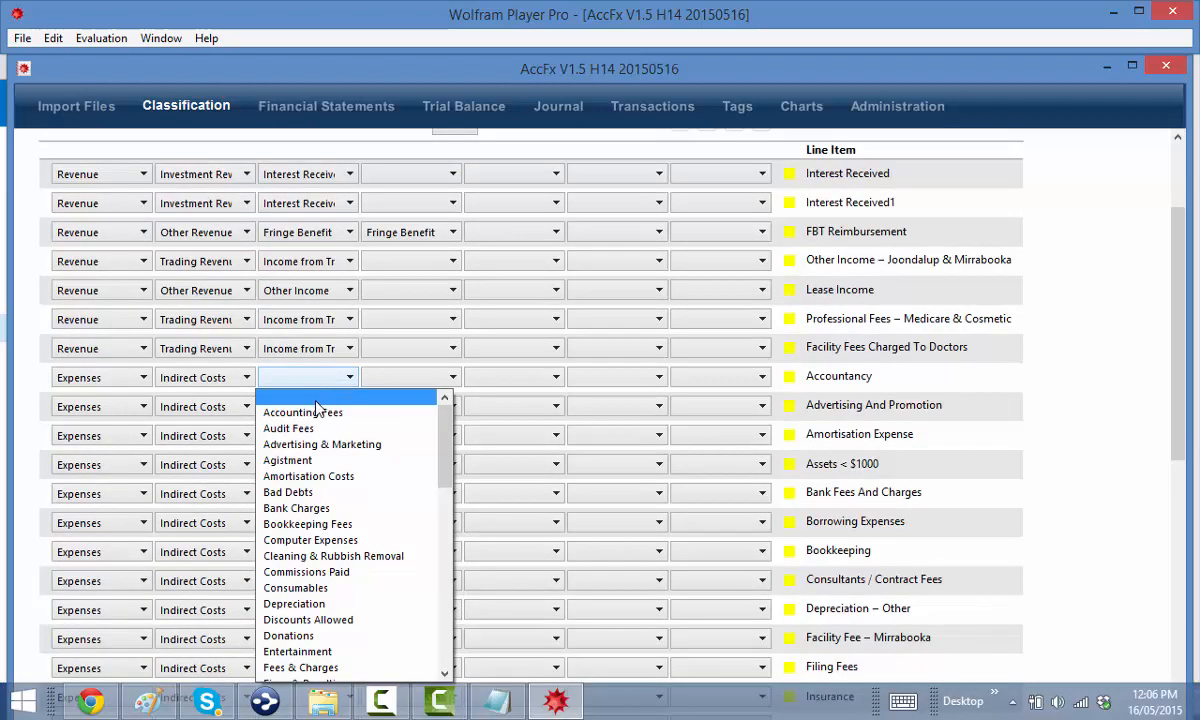
pyautogui.click(312, 404)
pyautogui.click(309, 404)
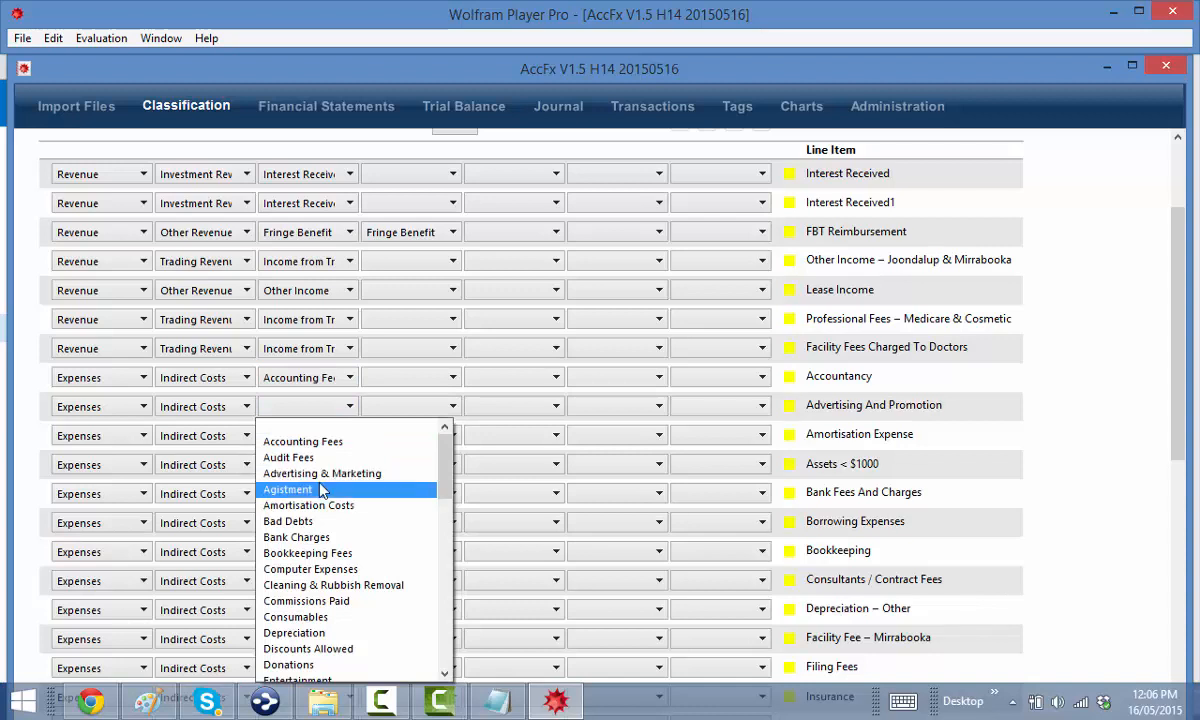
pyautogui.click(305, 443)
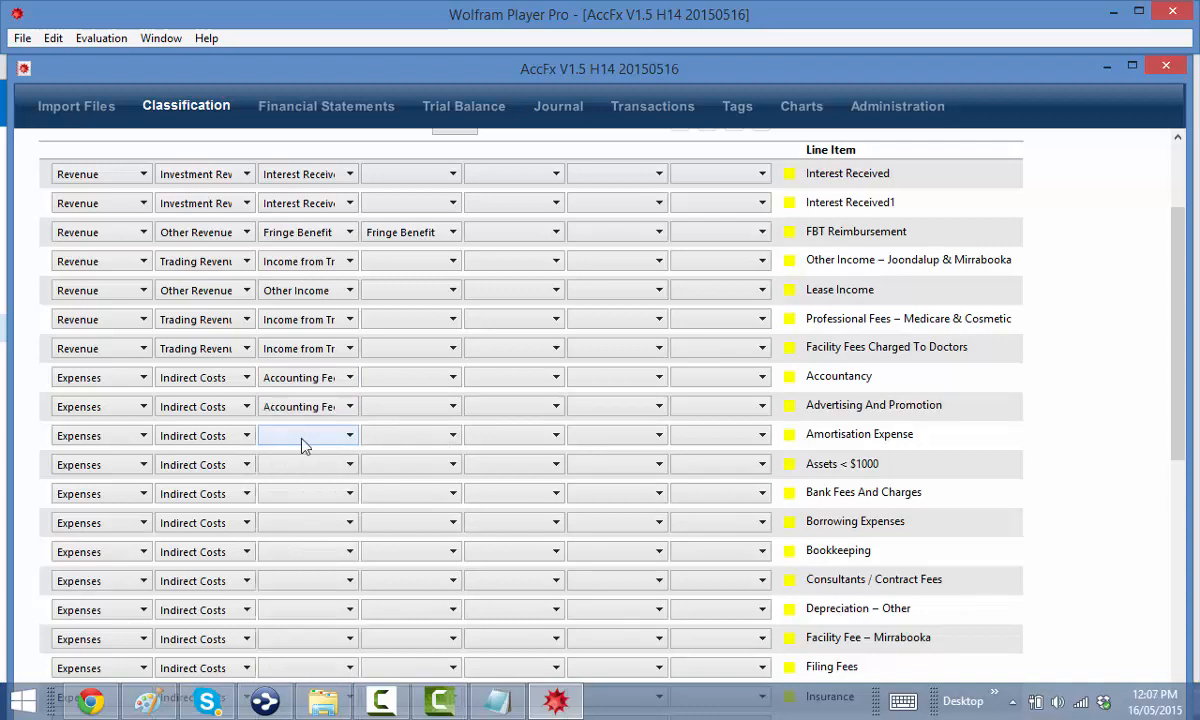
pyautogui.click(300, 410)
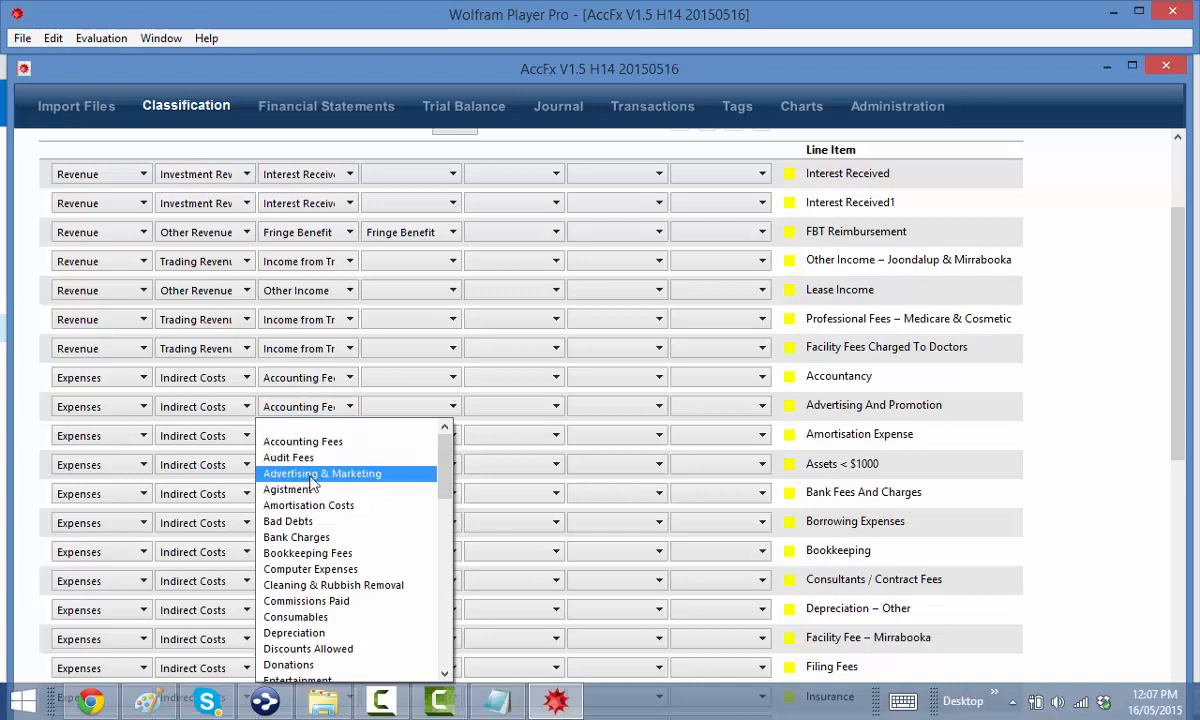
pyautogui.click(320, 473)
pyautogui.click(305, 436)
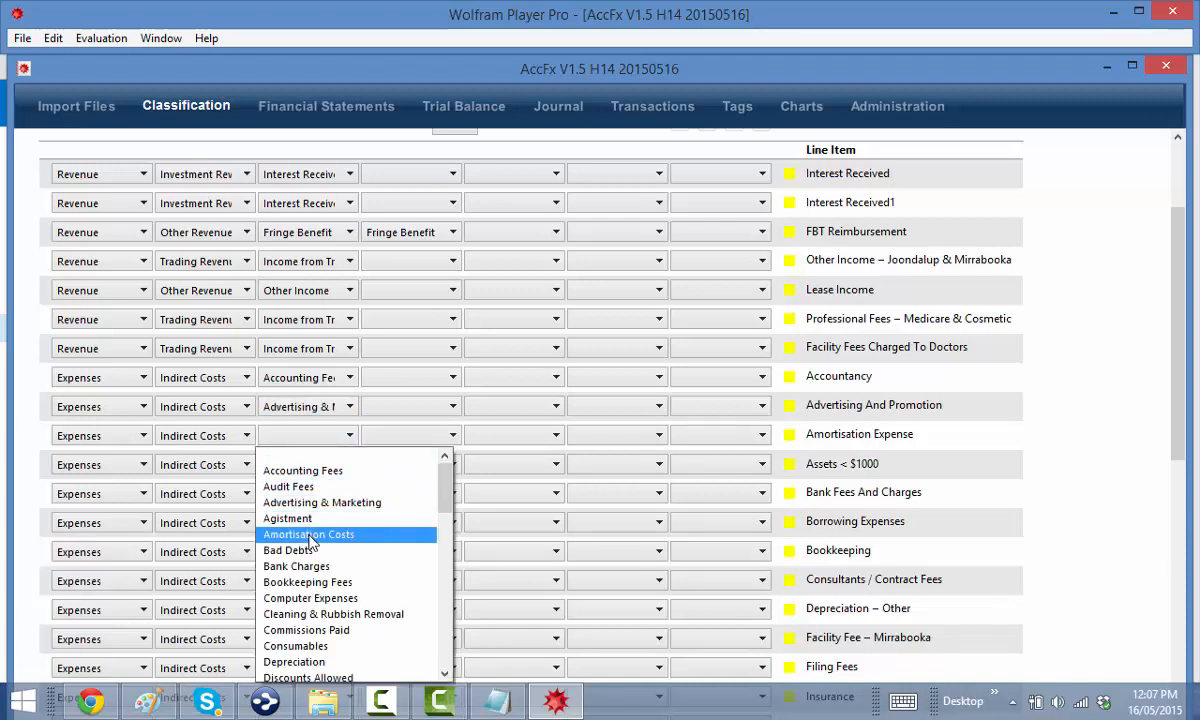
pyautogui.click(310, 534)
# File Assets < $1000 under Depreciation with fourth level Assets < $1000
pyautogui.click(295, 466)
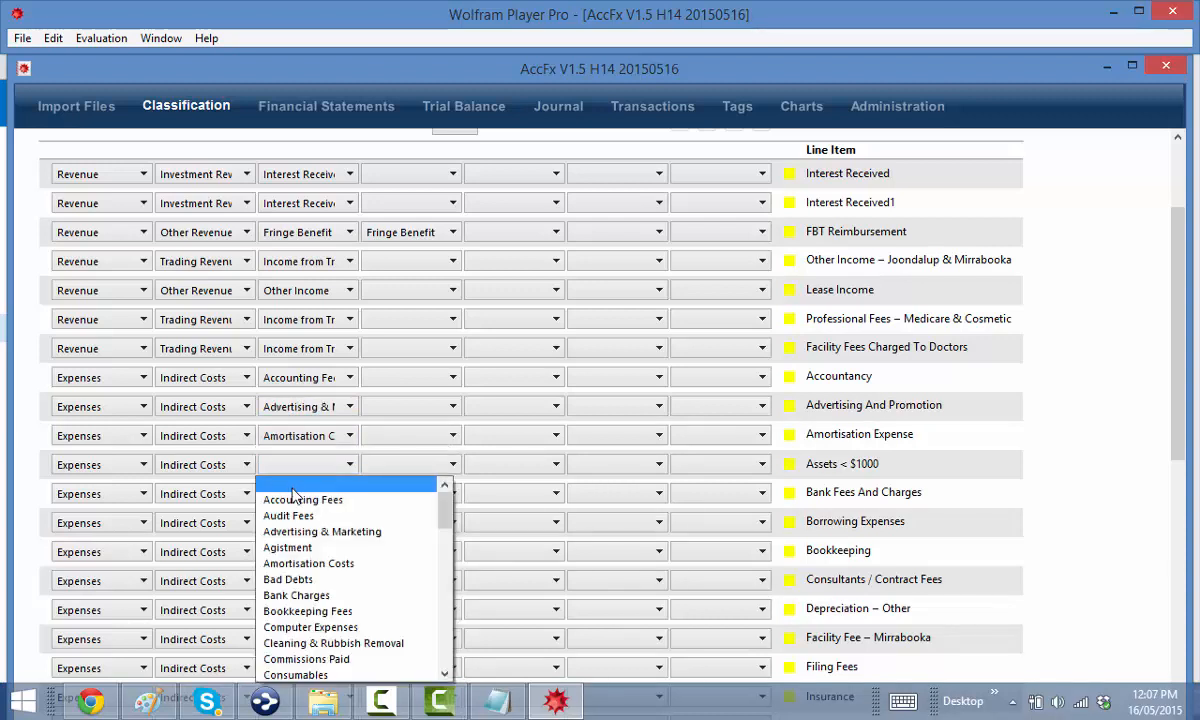
pyautogui.scroll(-1, 293, 497)
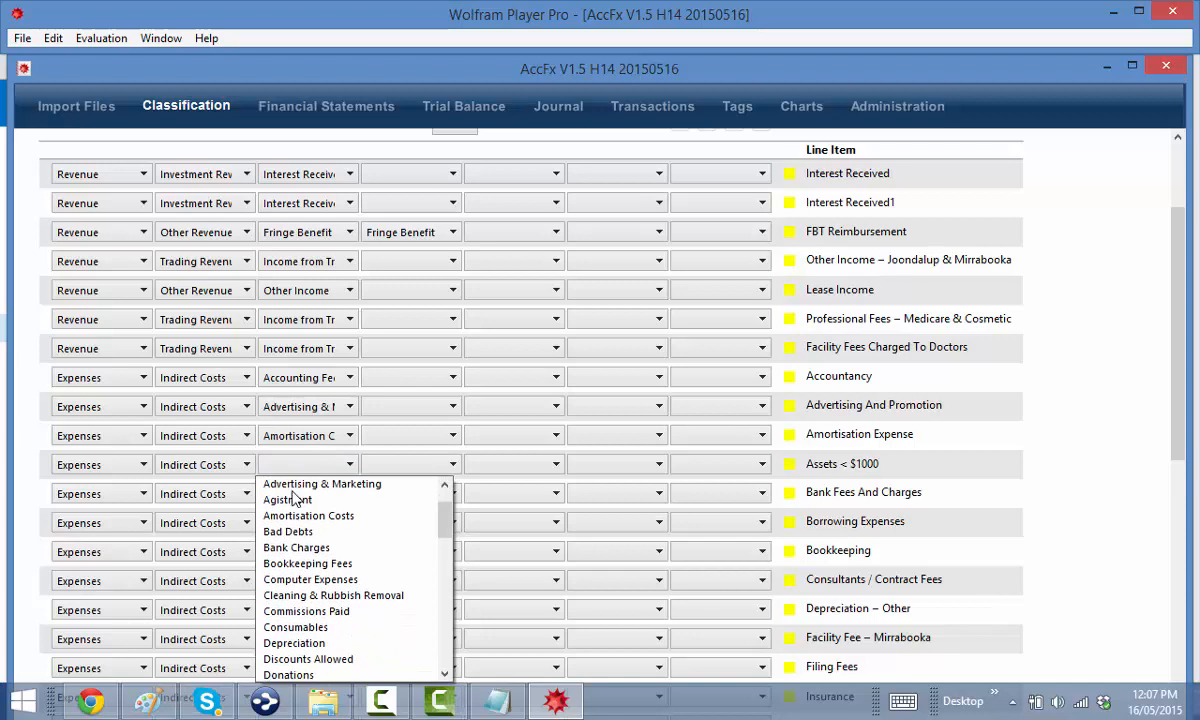
pyautogui.click(298, 643)
pyautogui.click(419, 470)
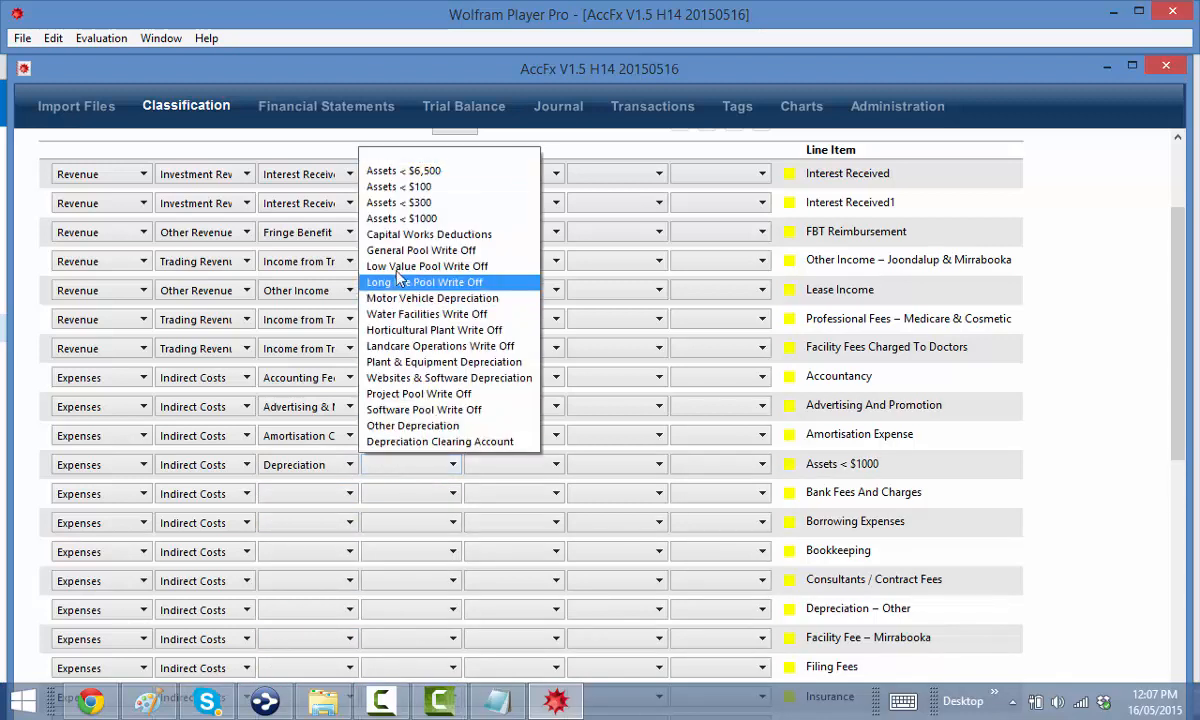
pyautogui.click(400, 218)
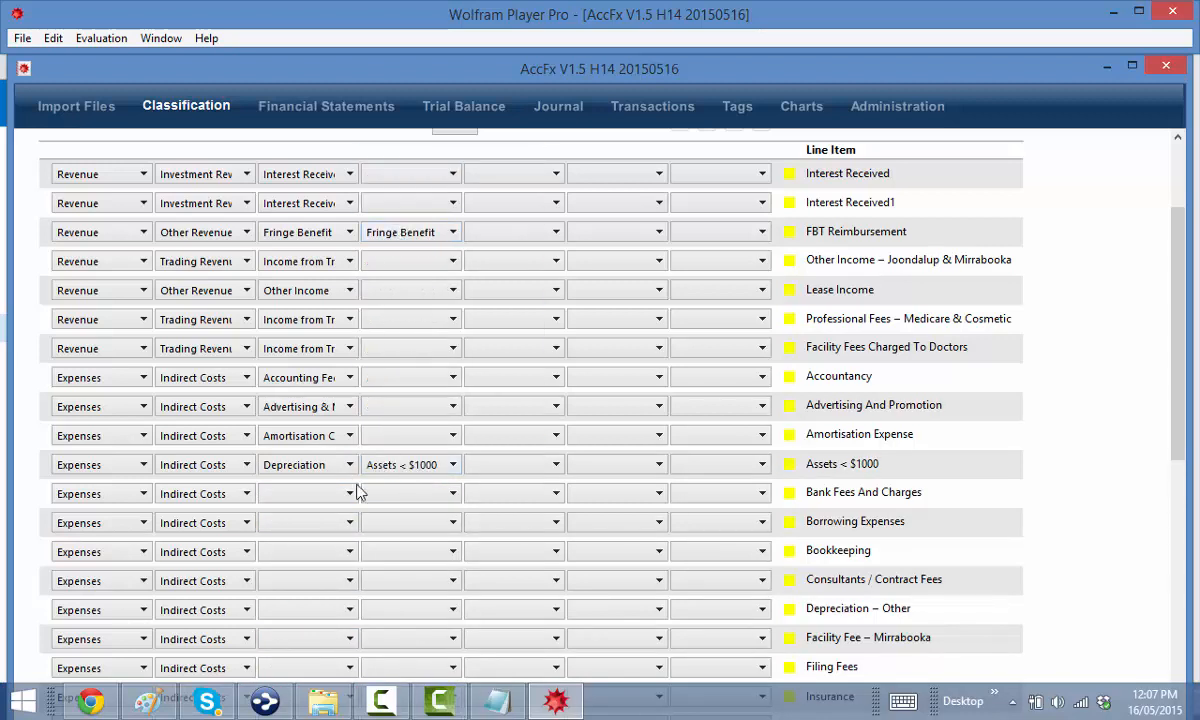
# Set Bank Fees And Charges to Bank Charges and Borrowing Expenses to Amortisation Costs
pyautogui.click(318, 493)
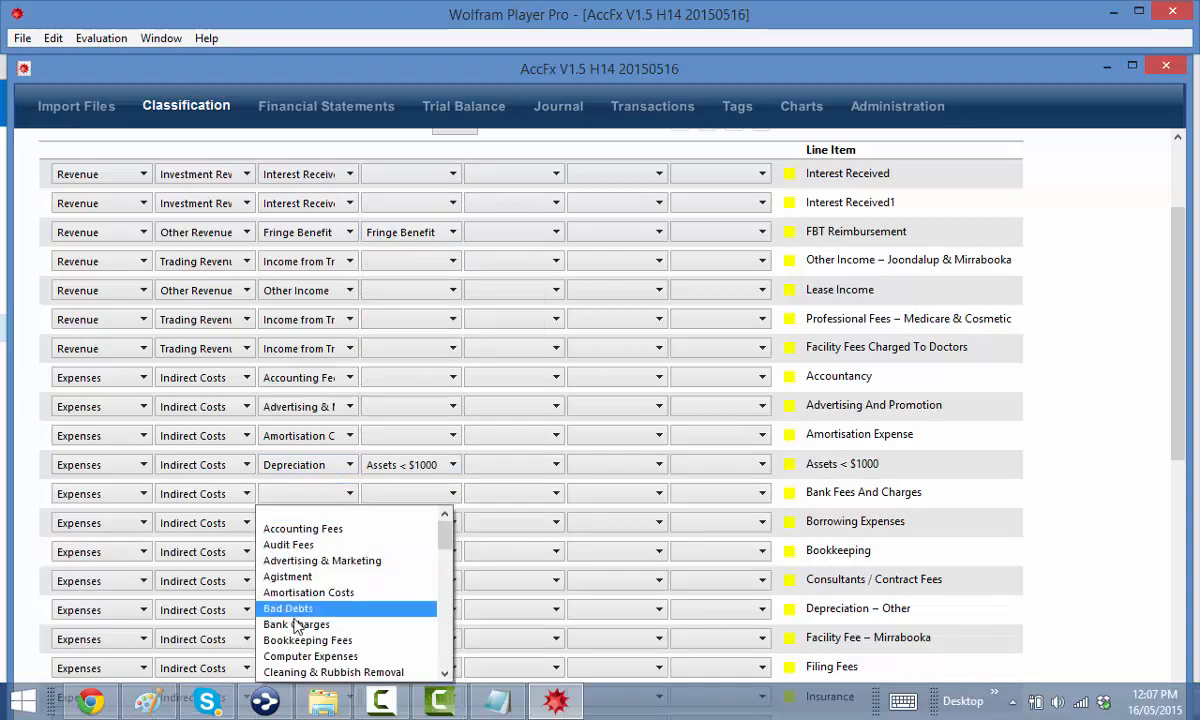
pyautogui.click(296, 624)
pyautogui.click(303, 523)
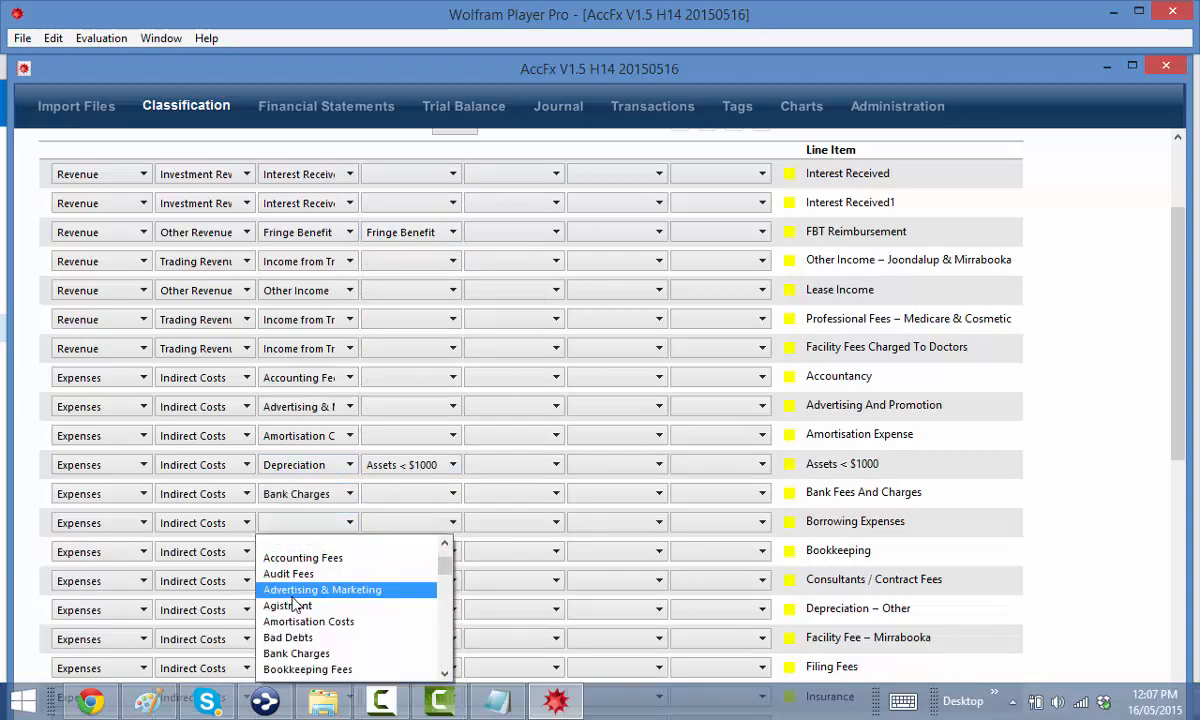
pyautogui.scroll(-1, 300, 580)
pyautogui.scroll(2, 299, 576)
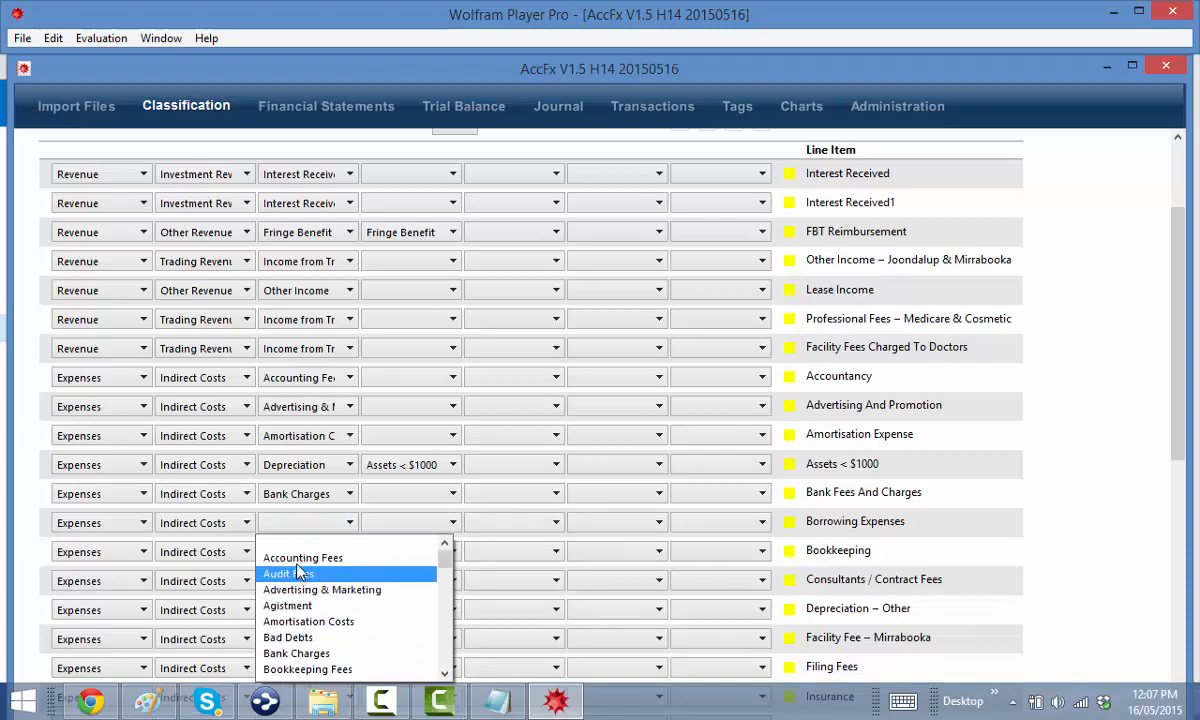
pyautogui.click(300, 621)
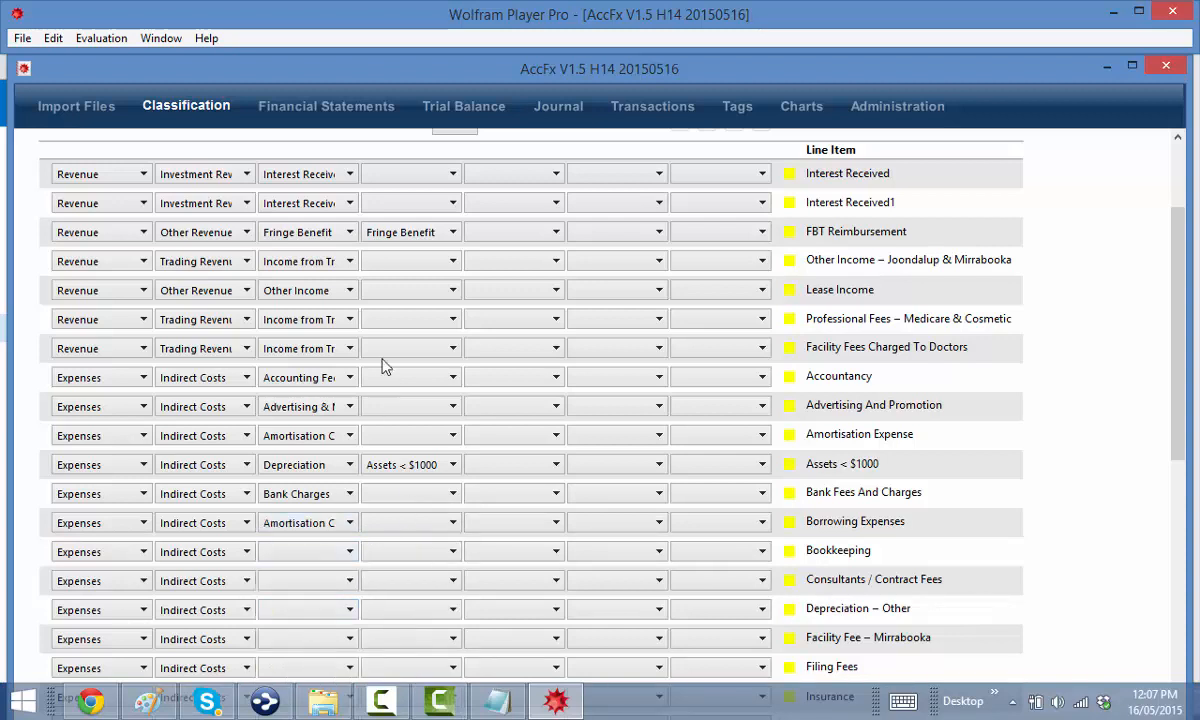
# Set both Interest Received rows' fourth level to Other Interest Received
pyautogui.scroll(2, 397, 294)
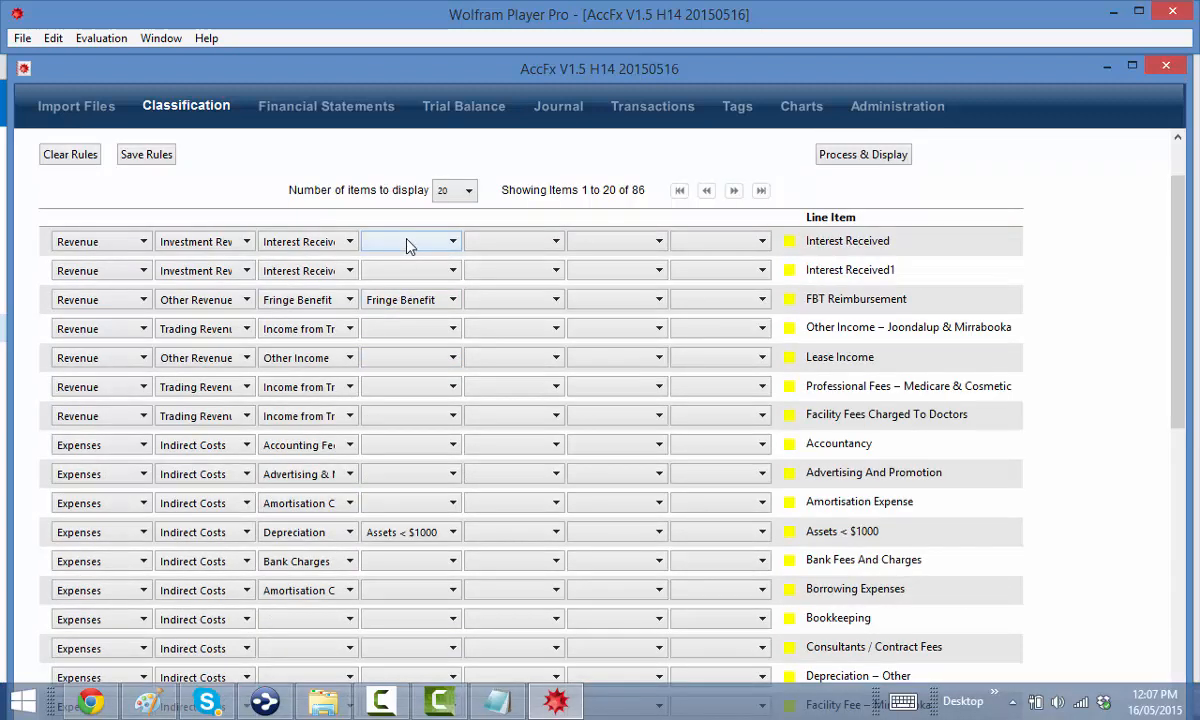
pyautogui.click(407, 245)
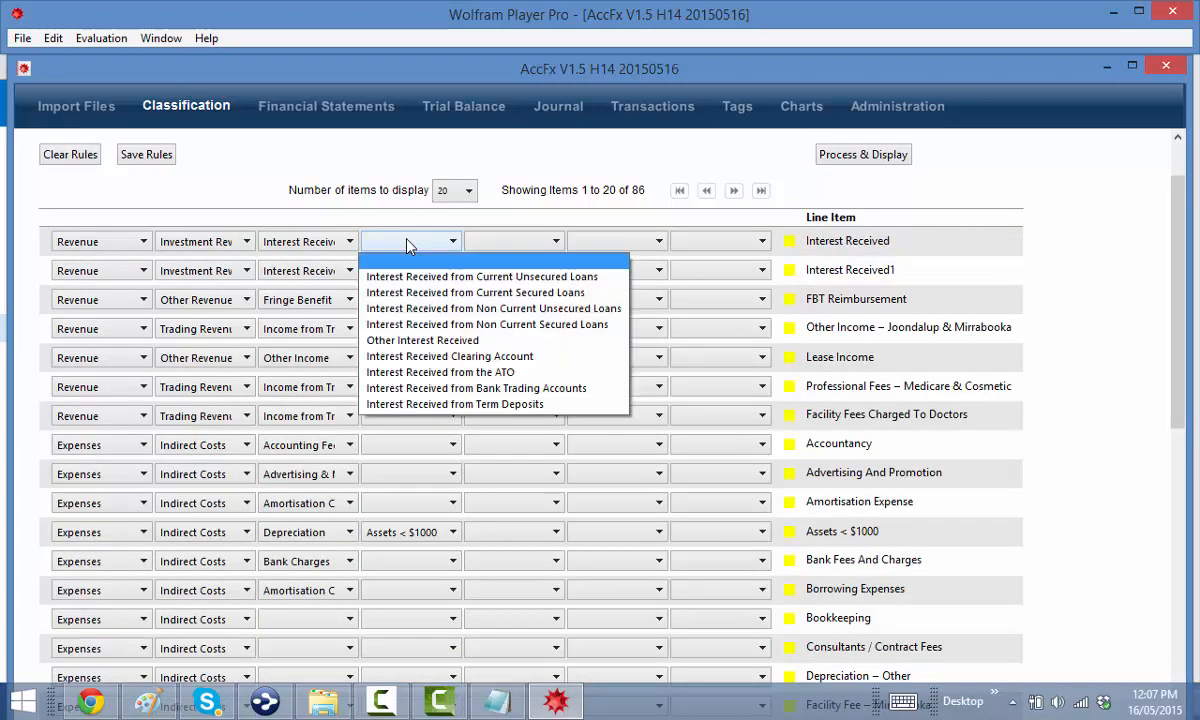
pyautogui.click(440, 340)
pyautogui.click(404, 275)
pyautogui.click(430, 369)
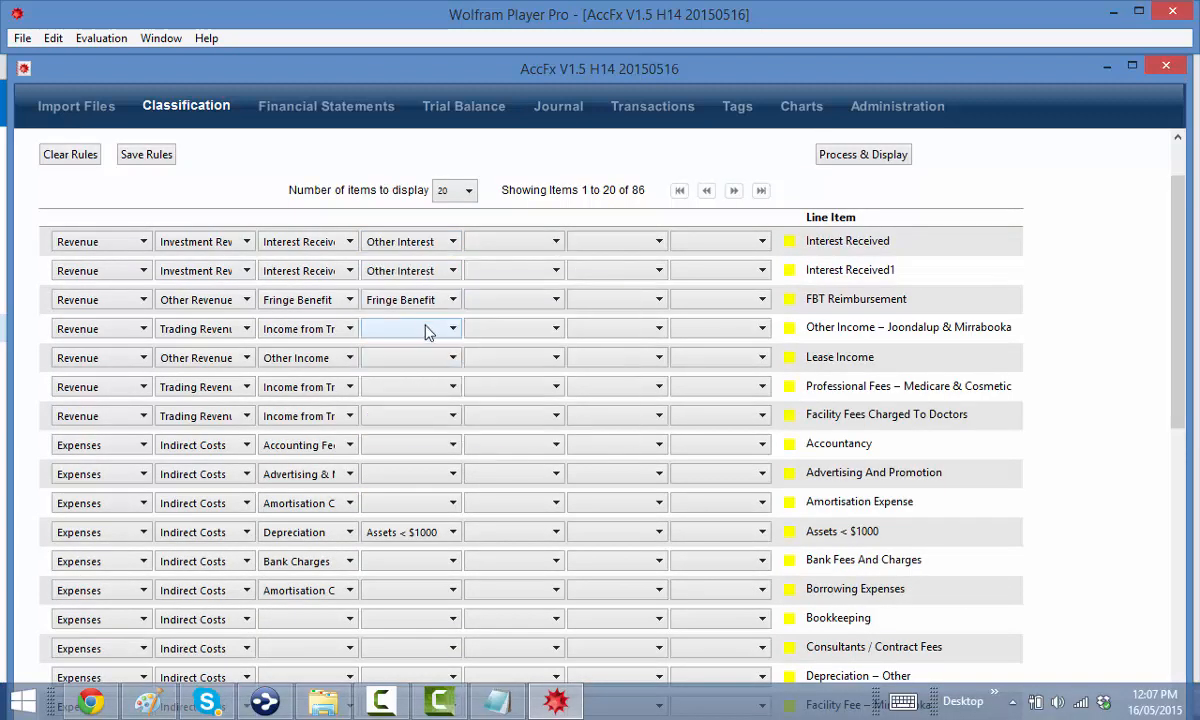
# Set the Joondalup income, Professional Fees and Facility Fees to Gross Income from Trade – Services
pyautogui.click(422, 330)
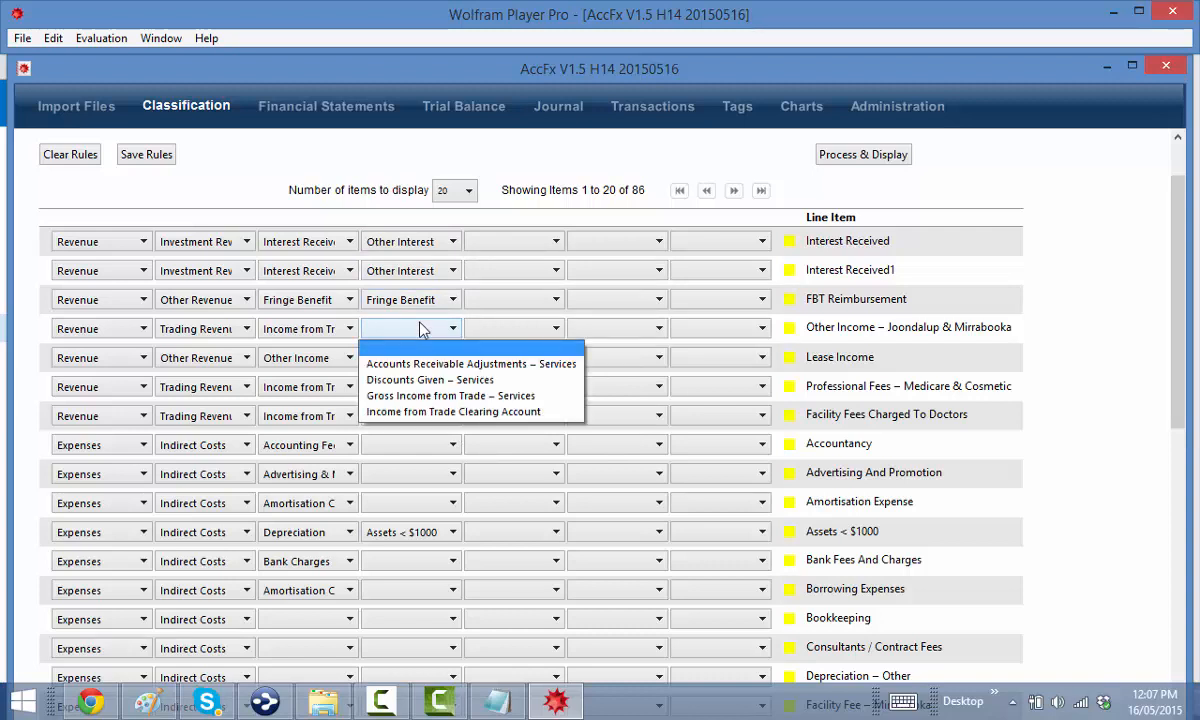
pyautogui.click(430, 395)
pyautogui.click(520, 330)
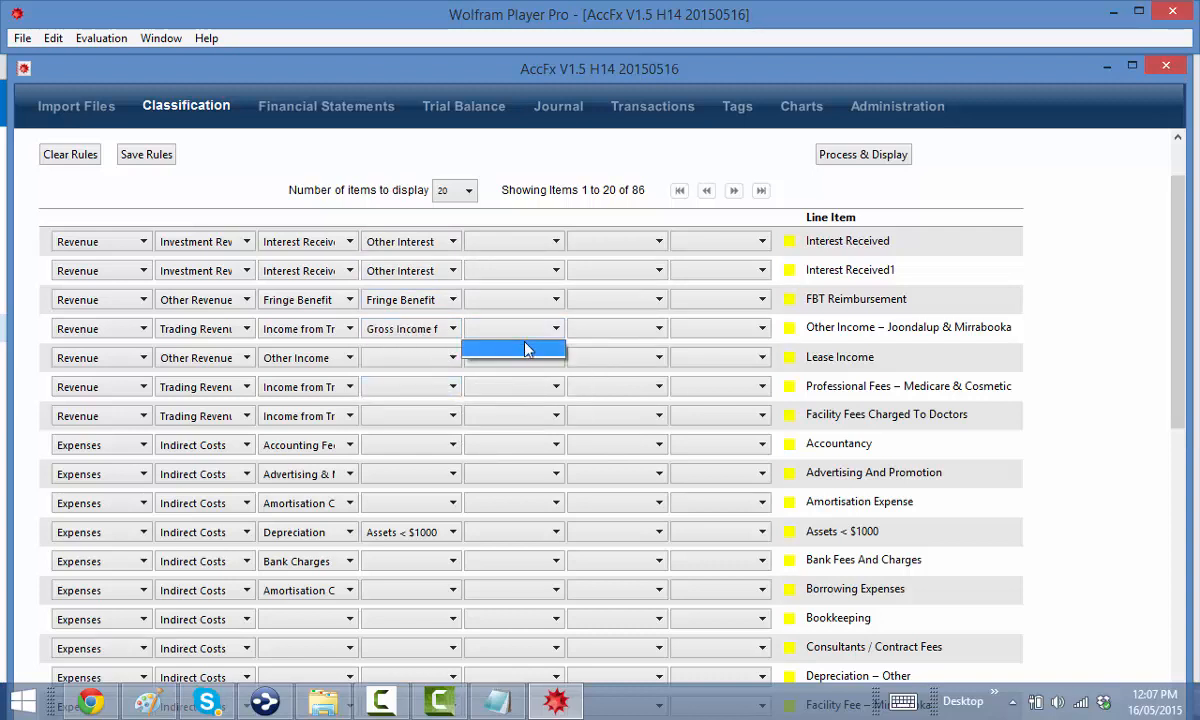
pyautogui.click(528, 346)
pyautogui.click(417, 362)
pyautogui.click(405, 372)
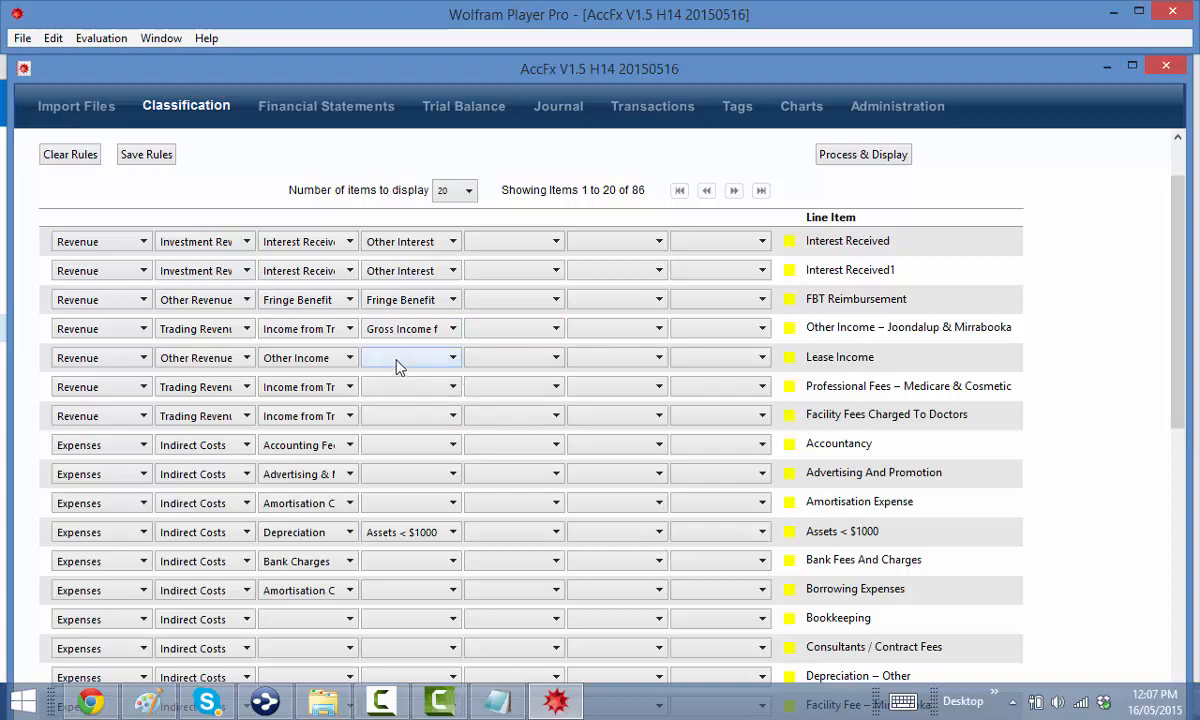
pyautogui.click(390, 387)
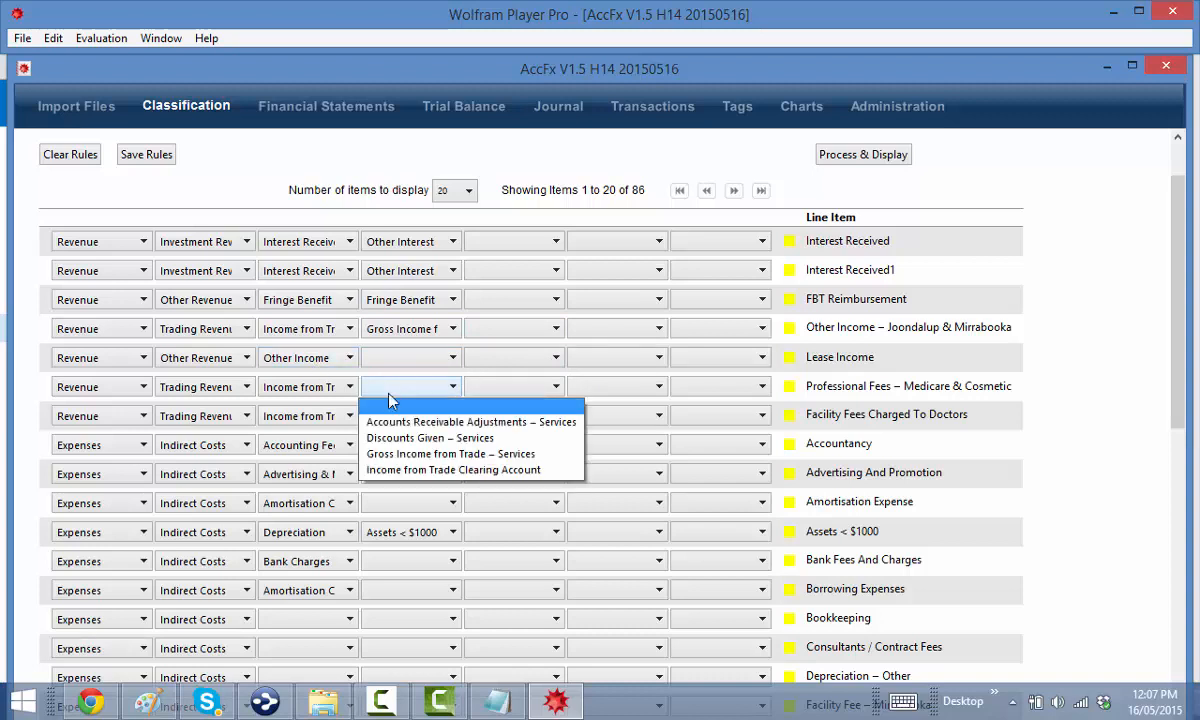
pyautogui.click(395, 453)
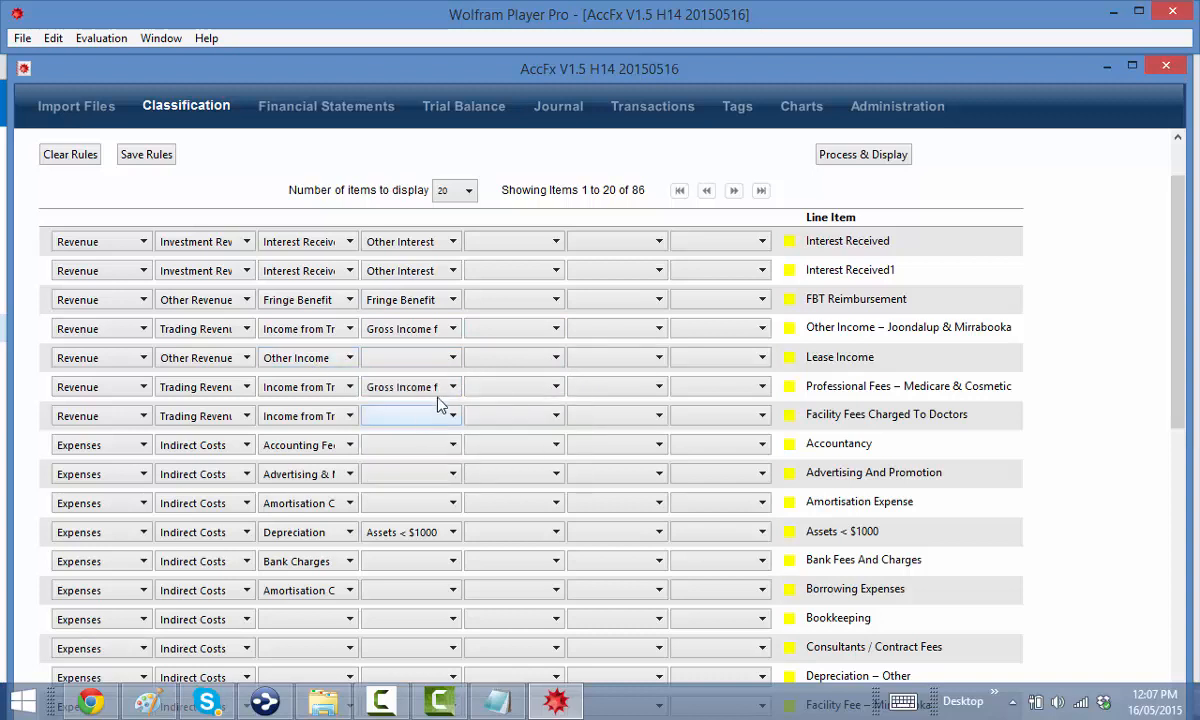
pyautogui.click(384, 420)
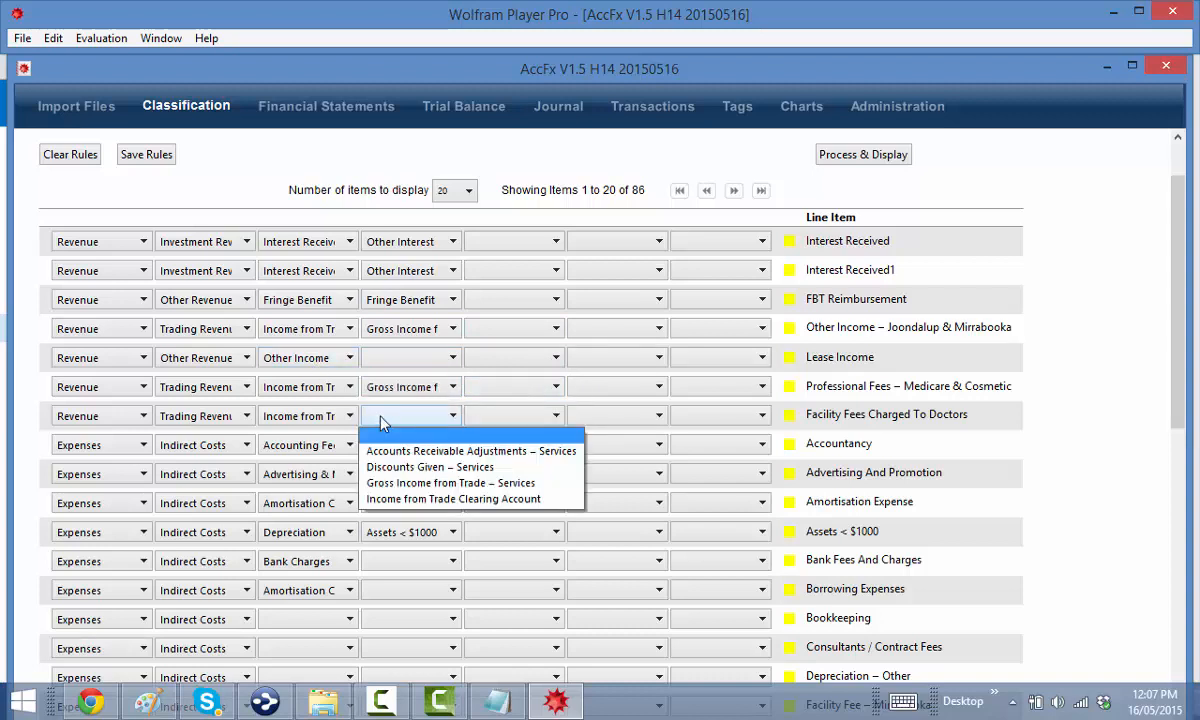
pyautogui.click(412, 483)
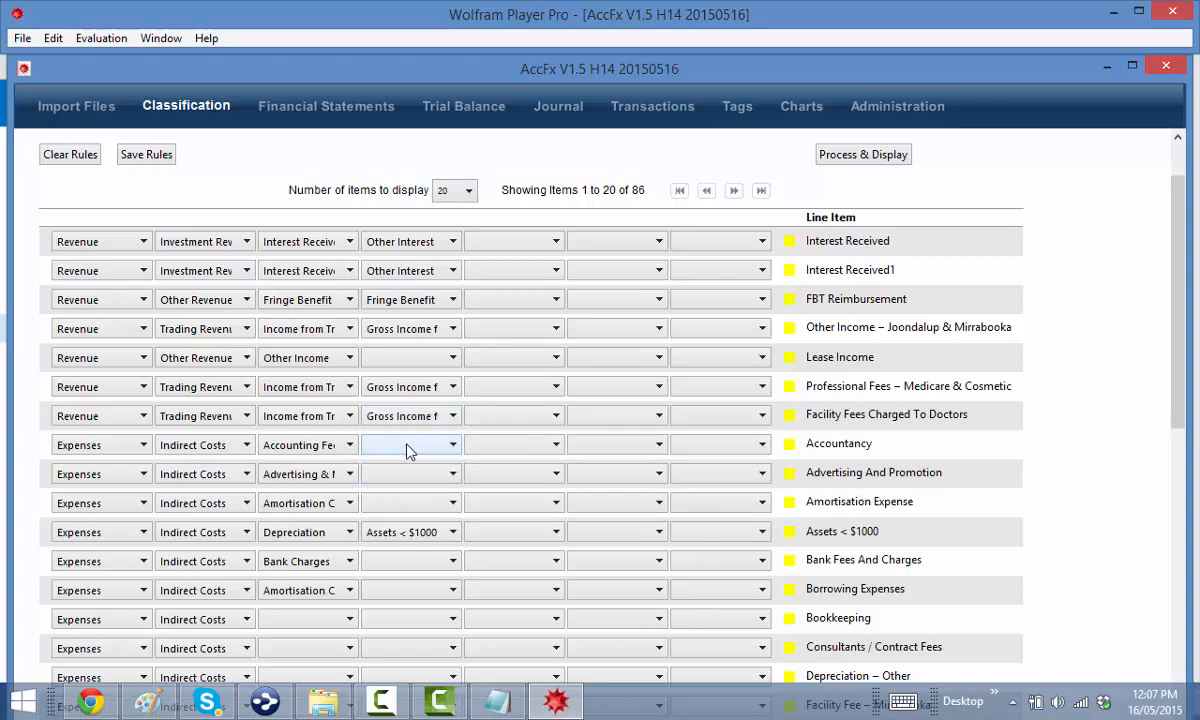
pyautogui.scroll(-1, 441, 497)
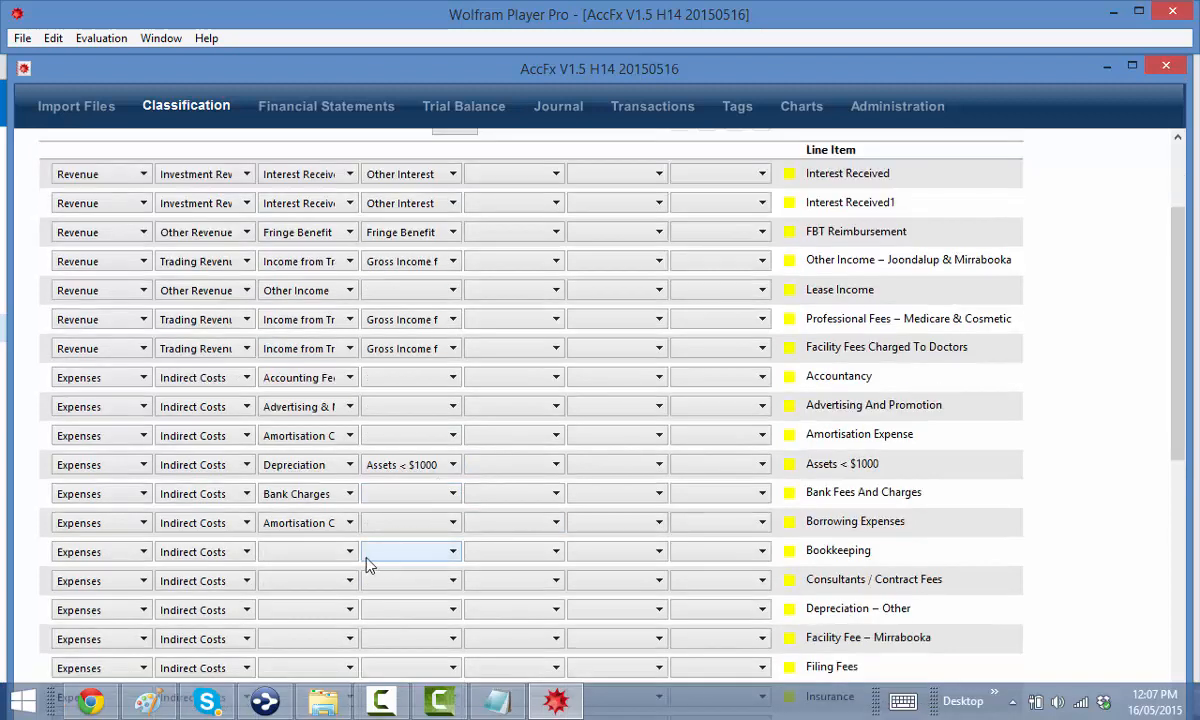
# Set the Bookkeeping row's sub-category to Bookkeeping Fees
pyautogui.scroll(-1, 367, 566)
pyautogui.click(303, 484)
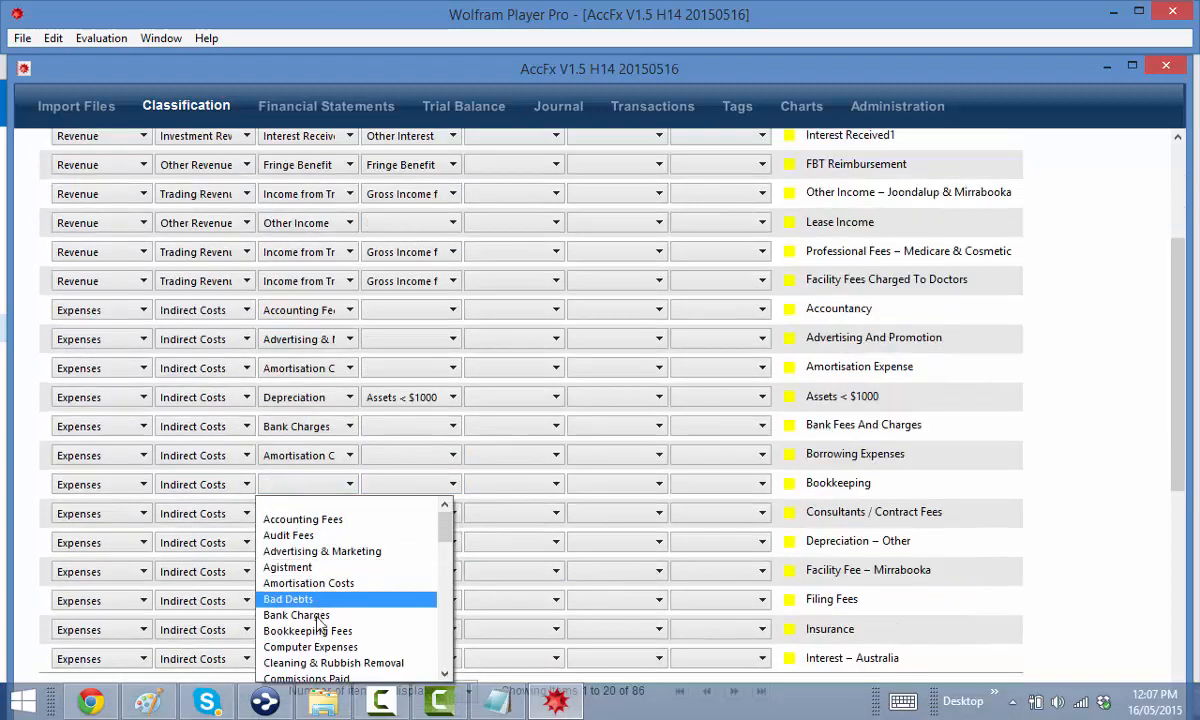
pyautogui.click(315, 631)
# Classify Consultants / Contract Fees as Cost of Goods › Human Resource Costs › Consulting Fees › Other Consultants Fees
pyautogui.click(312, 515)
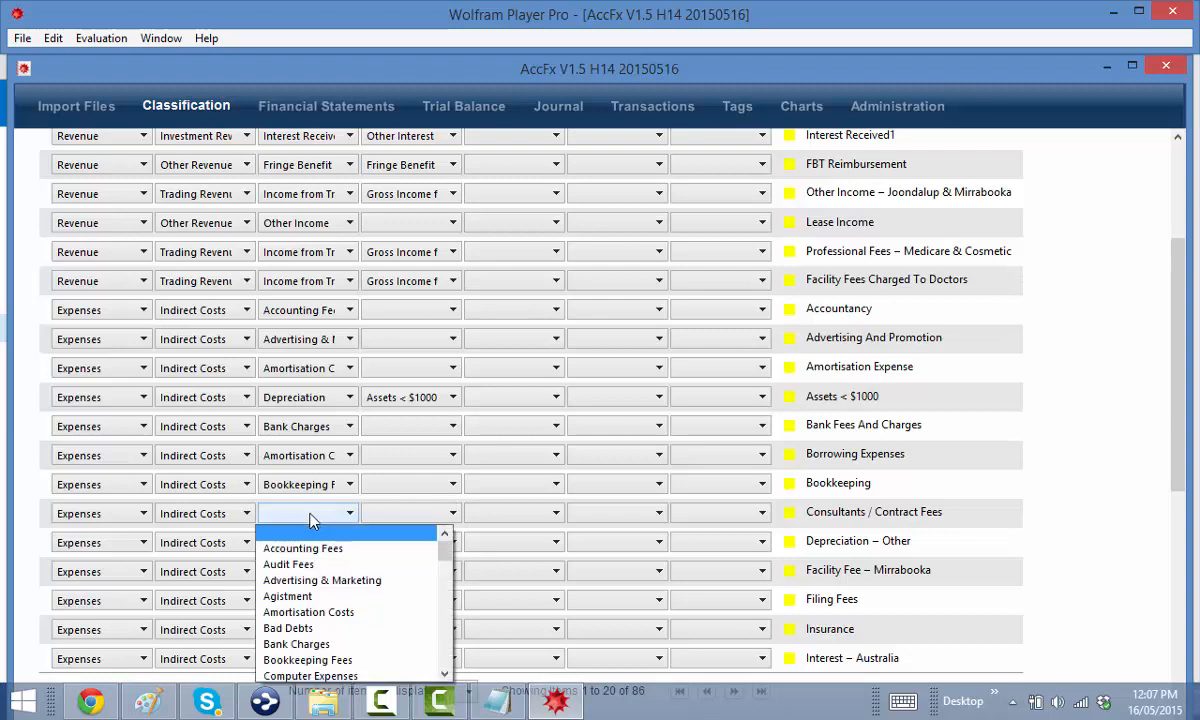
pyautogui.scroll(-2, 310, 524)
pyautogui.click(218, 516)
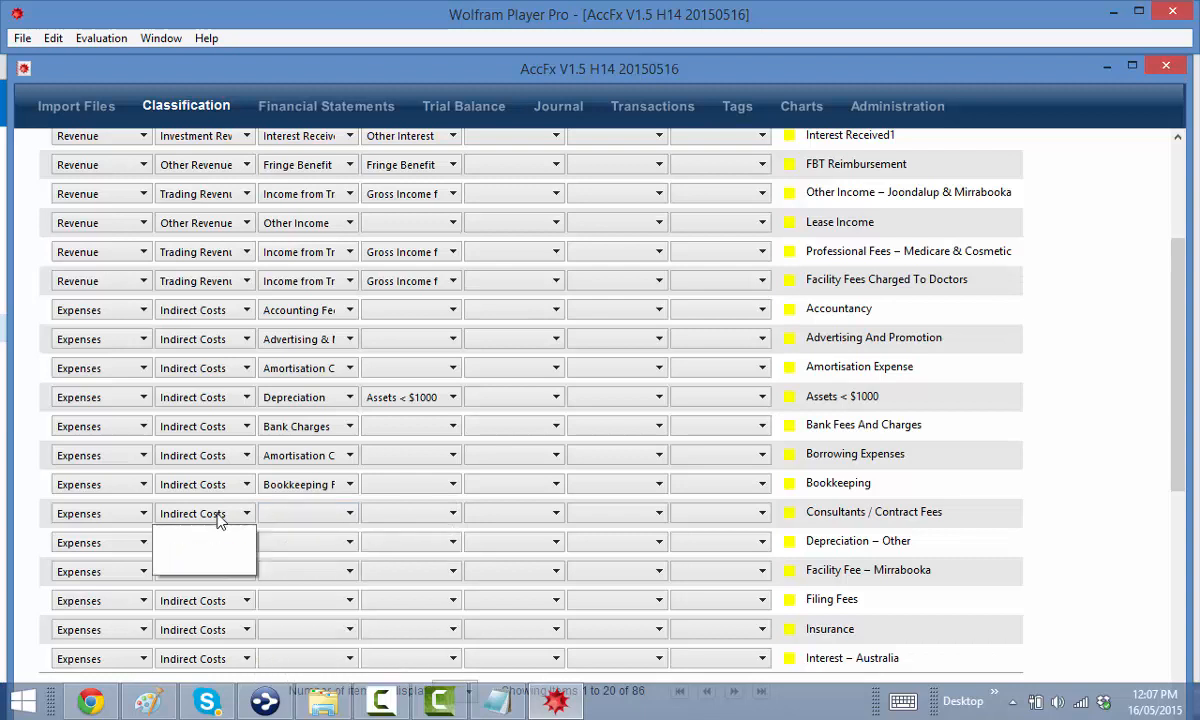
pyautogui.click(200, 544)
pyautogui.click(290, 514)
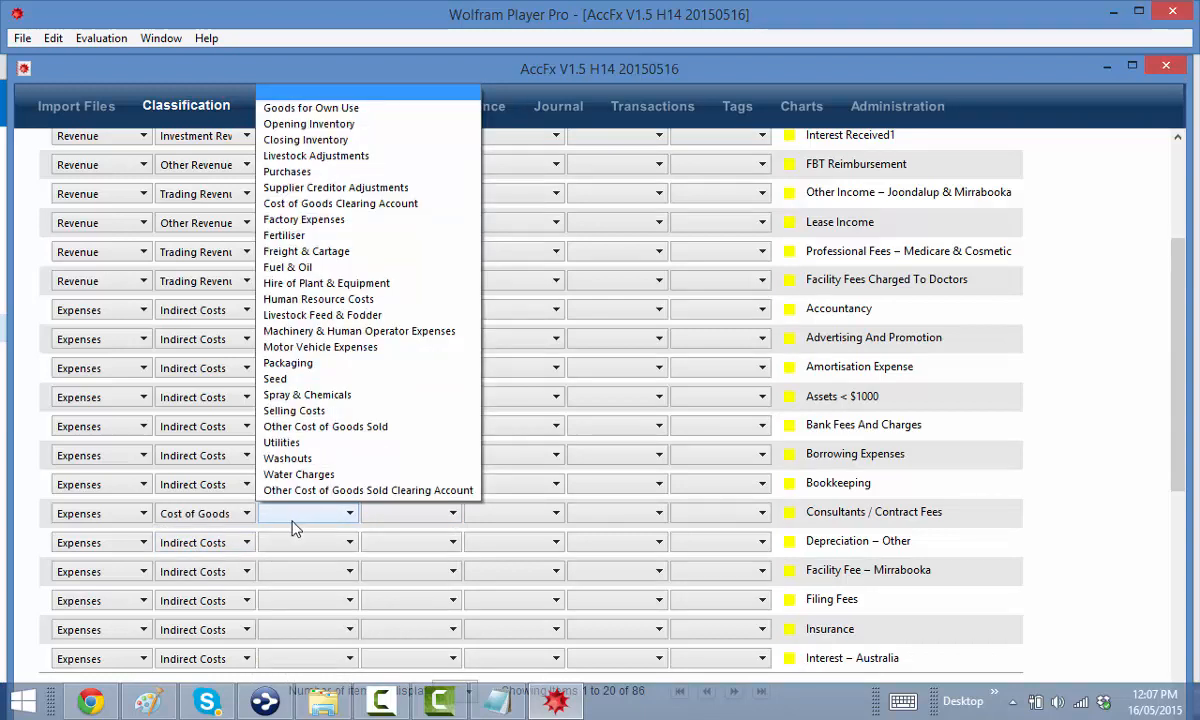
pyautogui.click(303, 299)
pyautogui.click(405, 514)
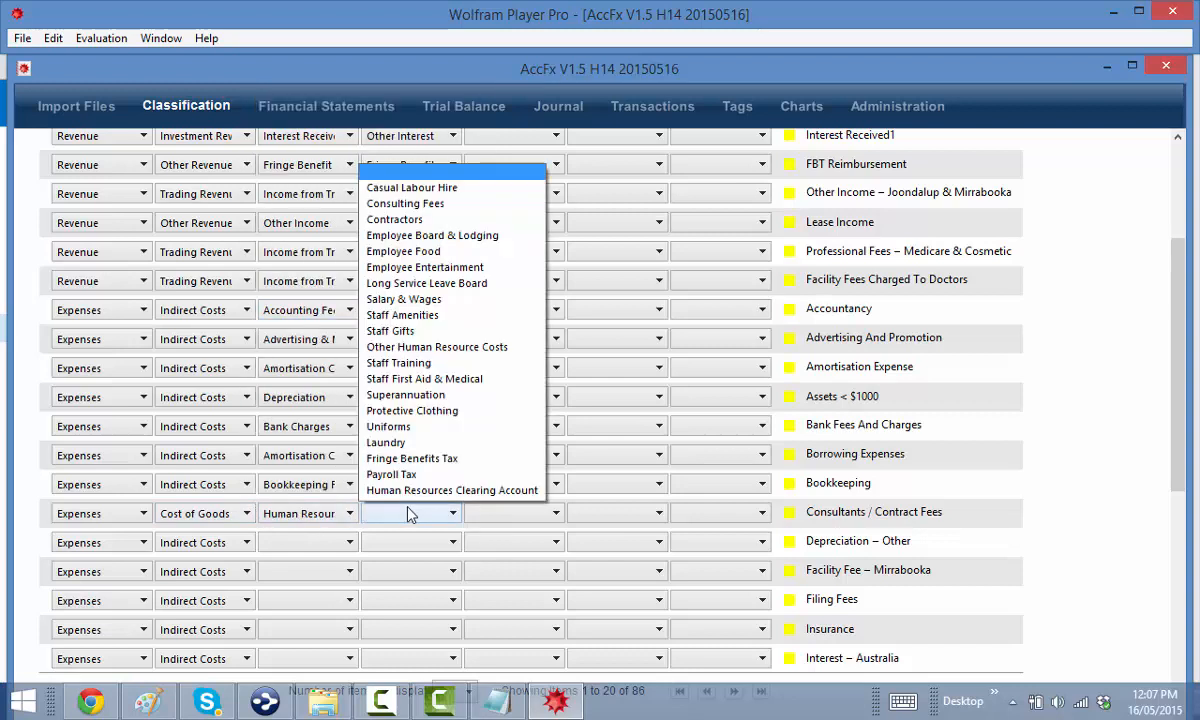
pyautogui.click(405, 203)
pyautogui.scroll(-2, 398, 515)
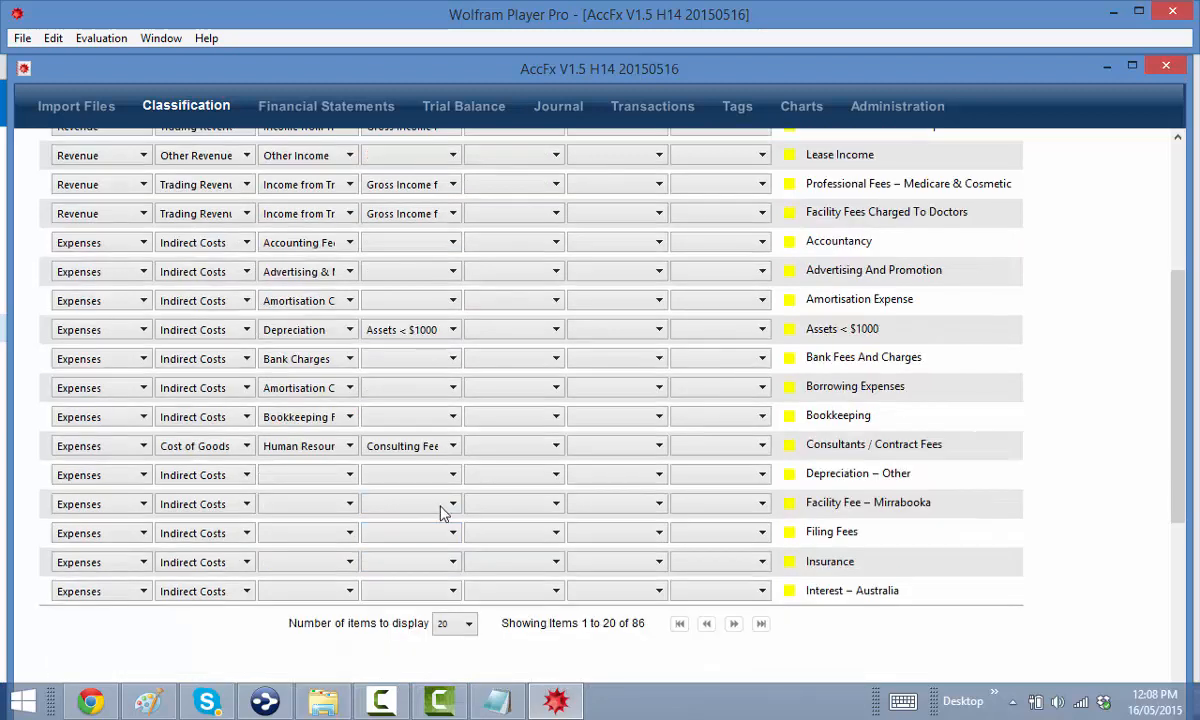
pyautogui.click(490, 447)
pyautogui.click(514, 512)
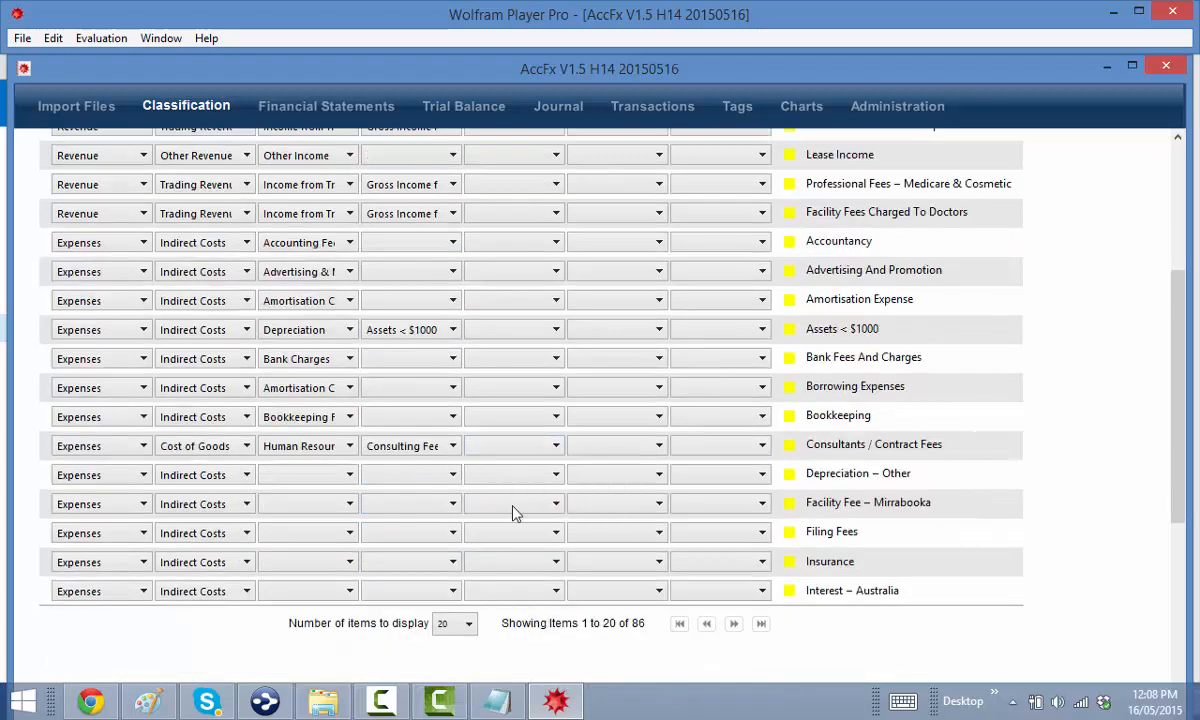
# Classify Depreciation – Other as Depreciation › Other Depreciation
pyautogui.click(305, 477)
pyautogui.scroll(-4, 390, 556)
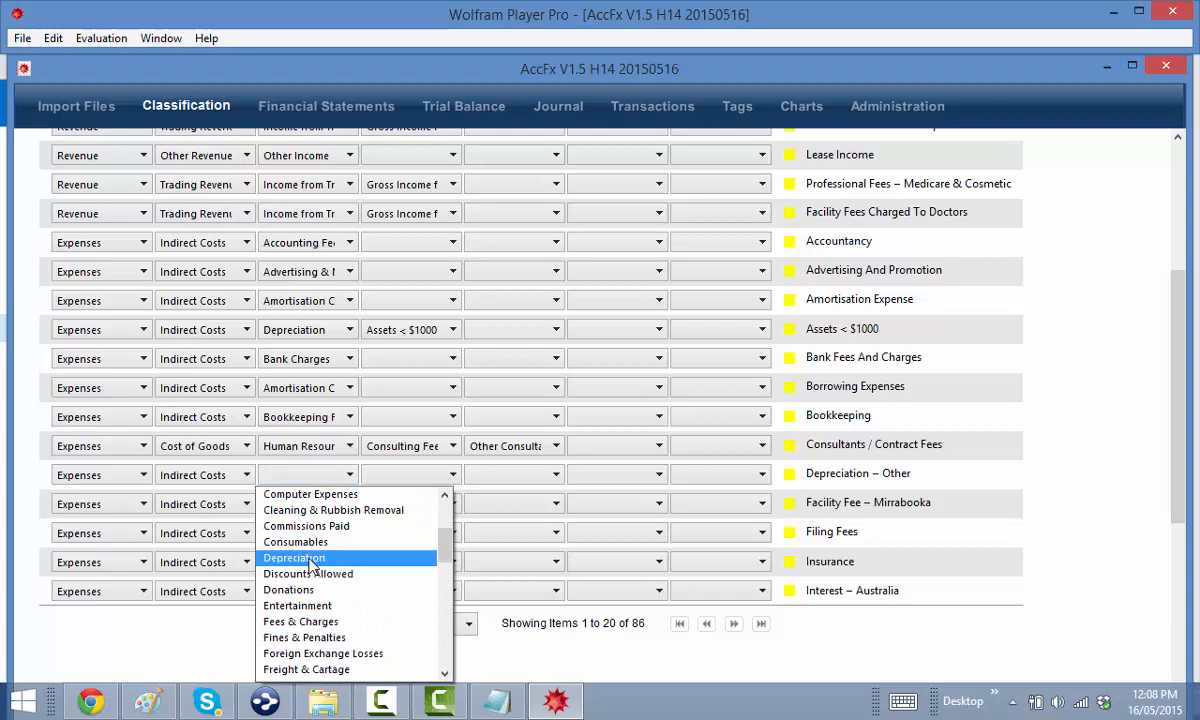
pyautogui.click(392, 556)
pyautogui.click(403, 477)
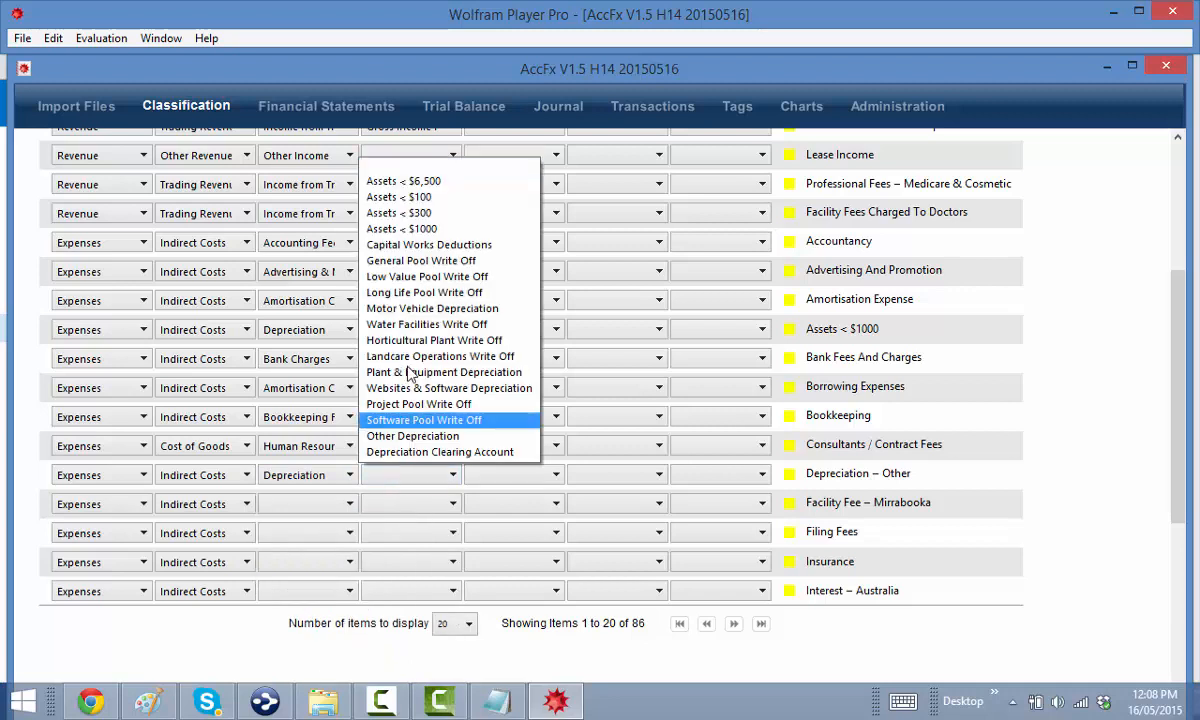
pyautogui.click(395, 436)
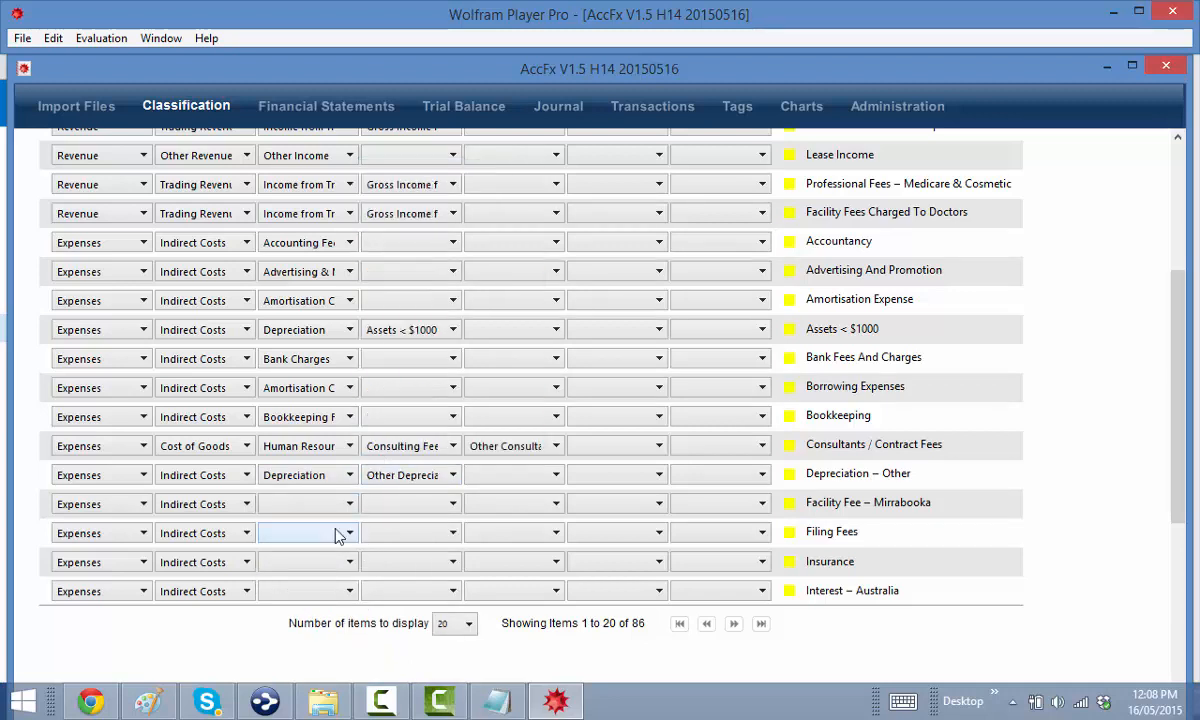
# Classify Facility Fee – Mirrabooka as Fees & Charges › Other Fees & Charges
pyautogui.click(297, 510)
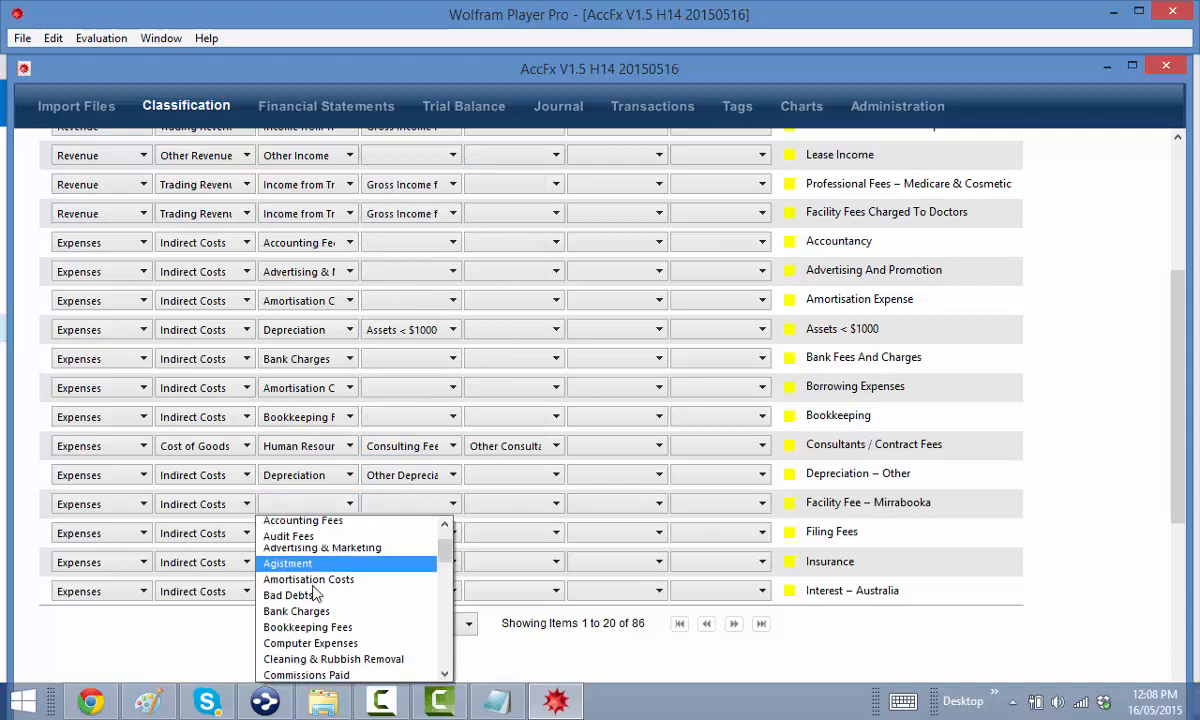
pyautogui.scroll(-3, 330, 640)
pyautogui.scroll(-1, 330, 640)
pyautogui.click(300, 602)
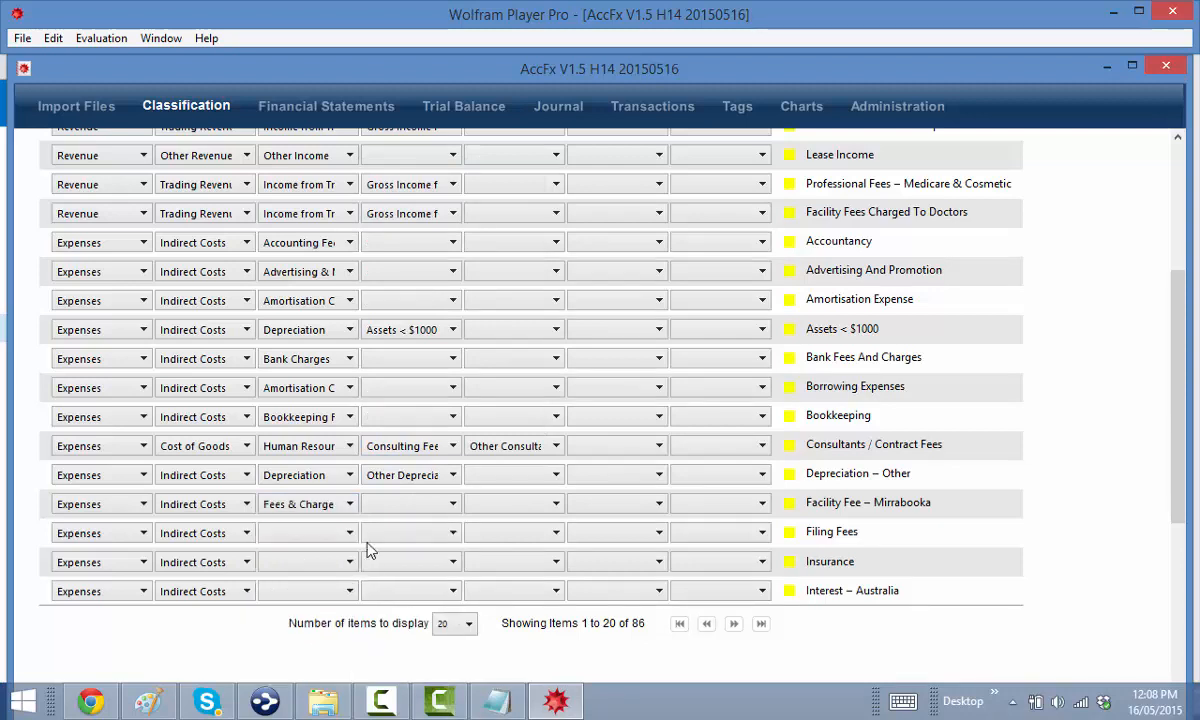
pyautogui.click(390, 510)
pyautogui.click(400, 602)
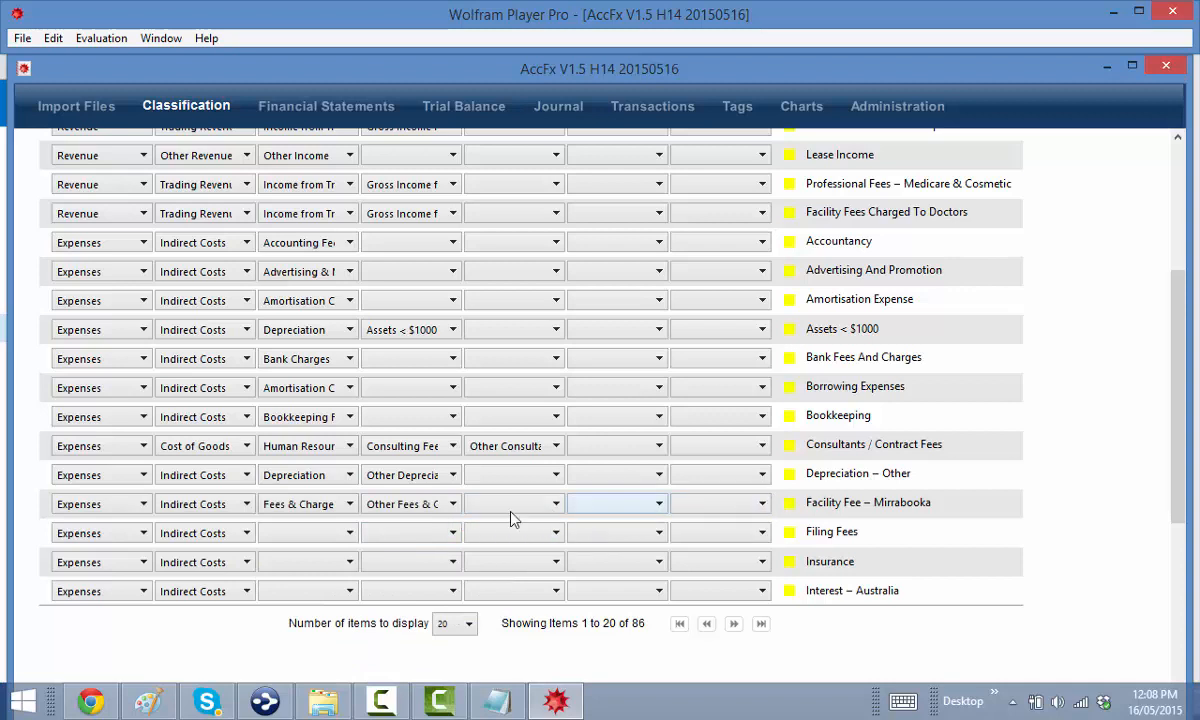
# Classify Filing Fees as Fees & Charges › Regulatory Filing Fees
pyautogui.click(288, 533)
pyautogui.scroll(-2, 345, 592)
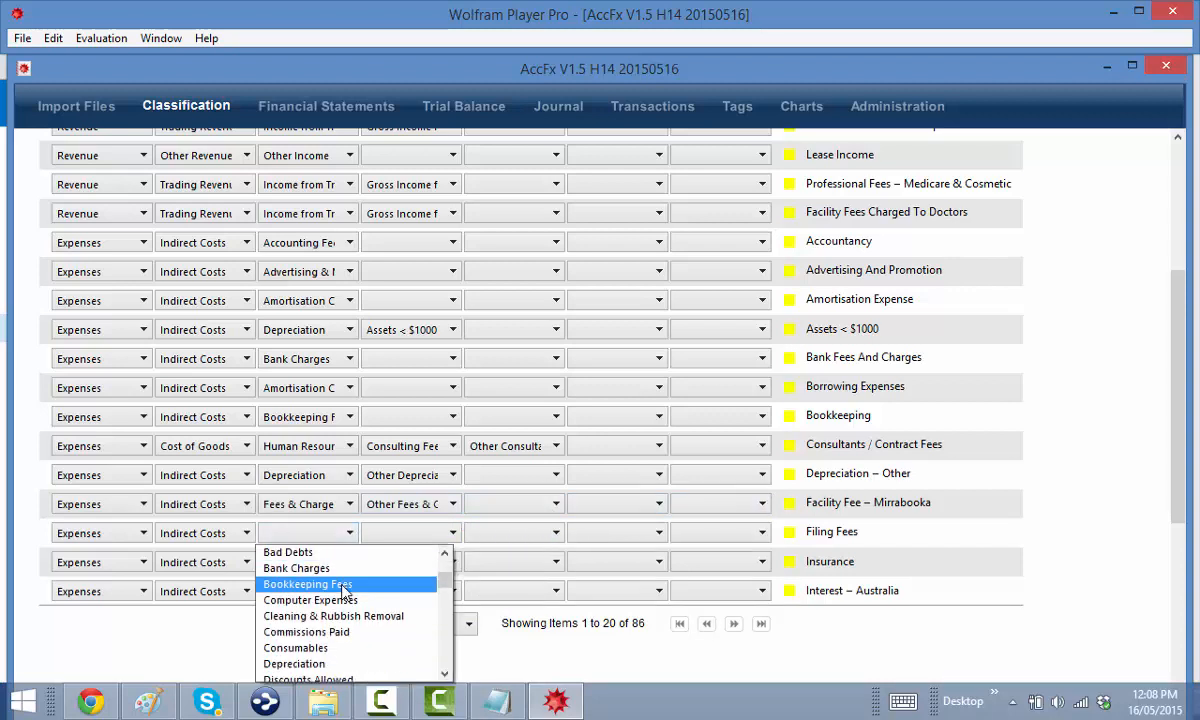
pyautogui.scroll(-2, 350, 630)
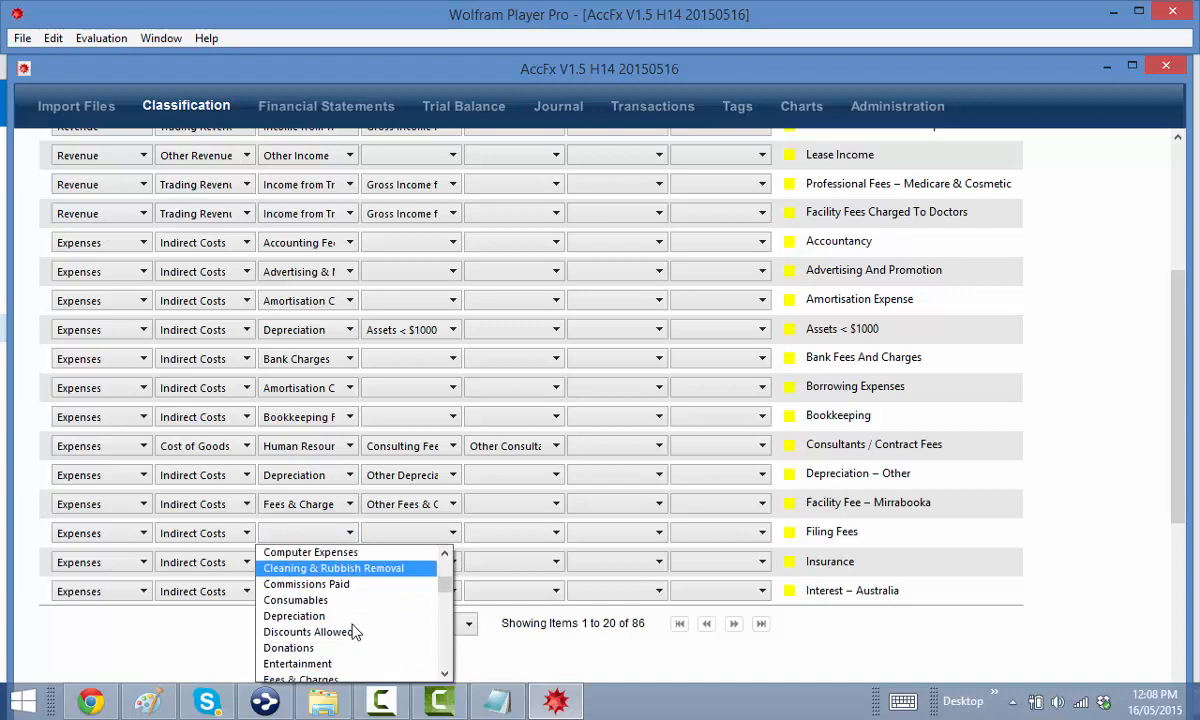
pyautogui.click(330, 632)
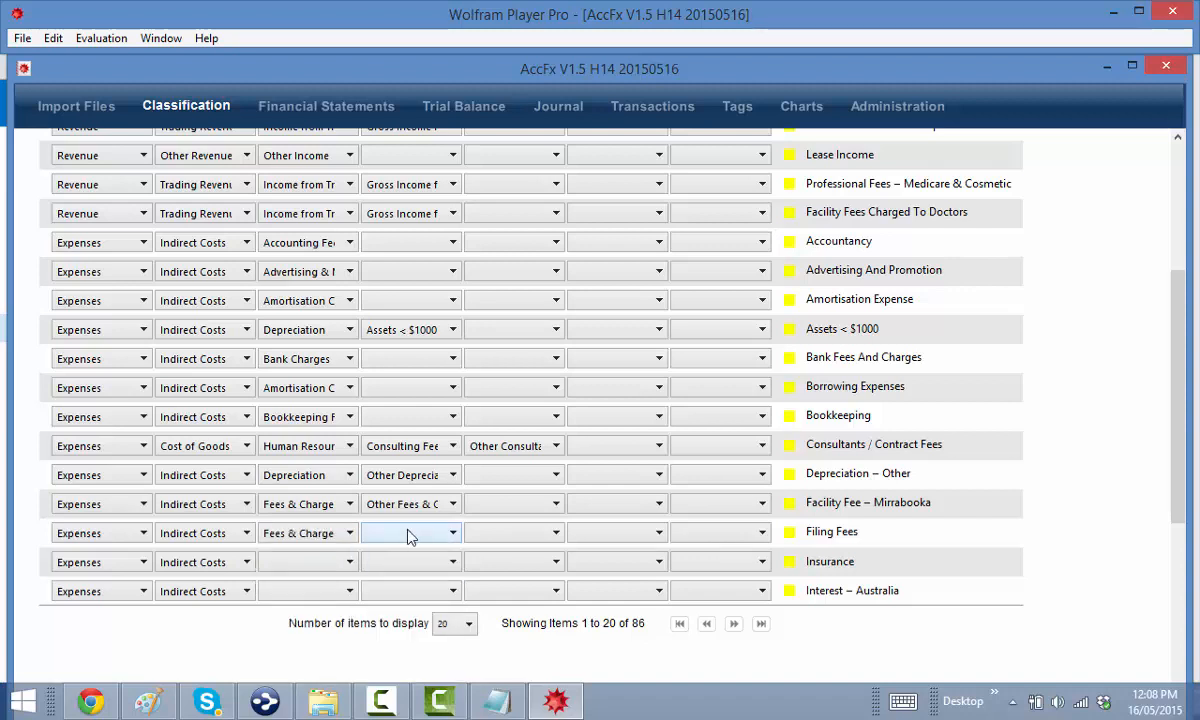
pyautogui.click(407, 533)
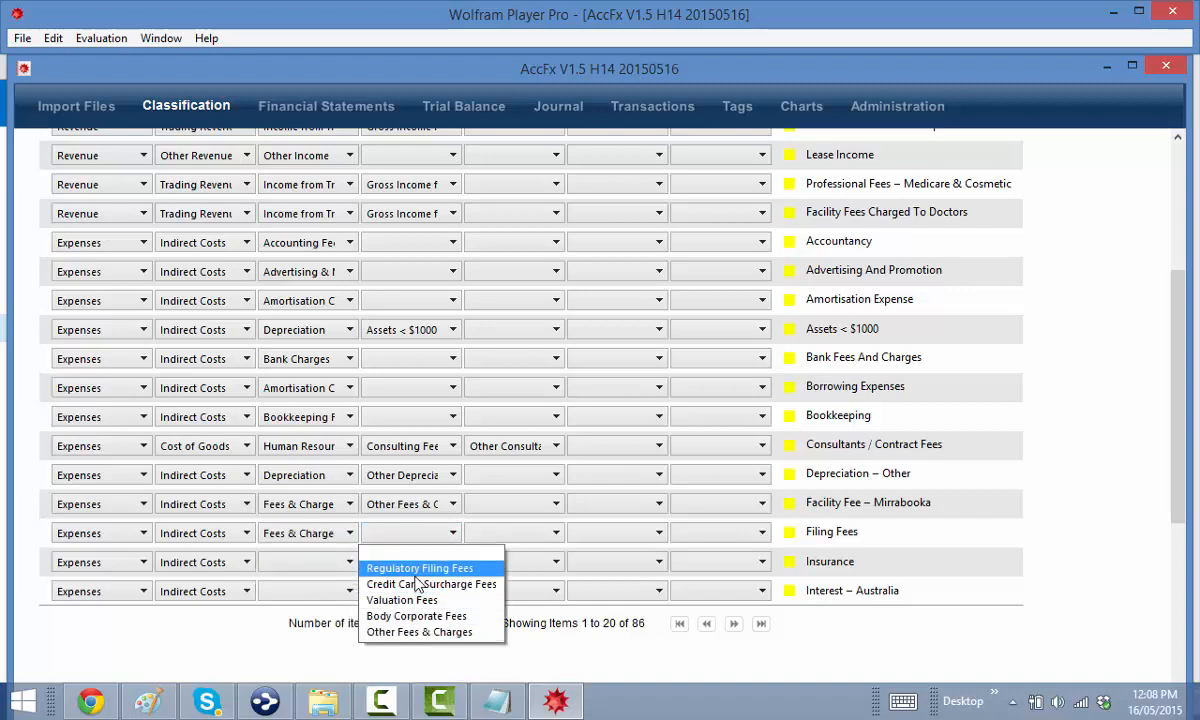
pyautogui.click(410, 500)
# Classify the Insurance row as Insurance › Other Insurances
pyautogui.click(324, 562)
pyautogui.scroll(-5, 320, 620)
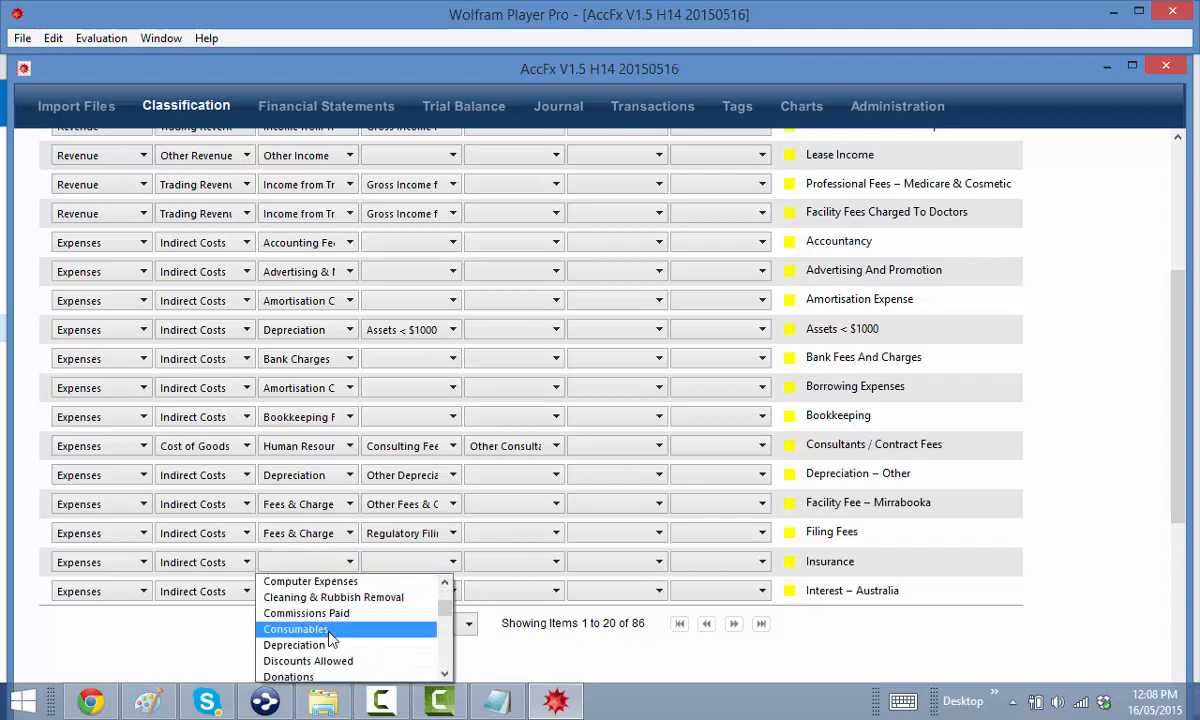
pyautogui.scroll(1, 323, 625)
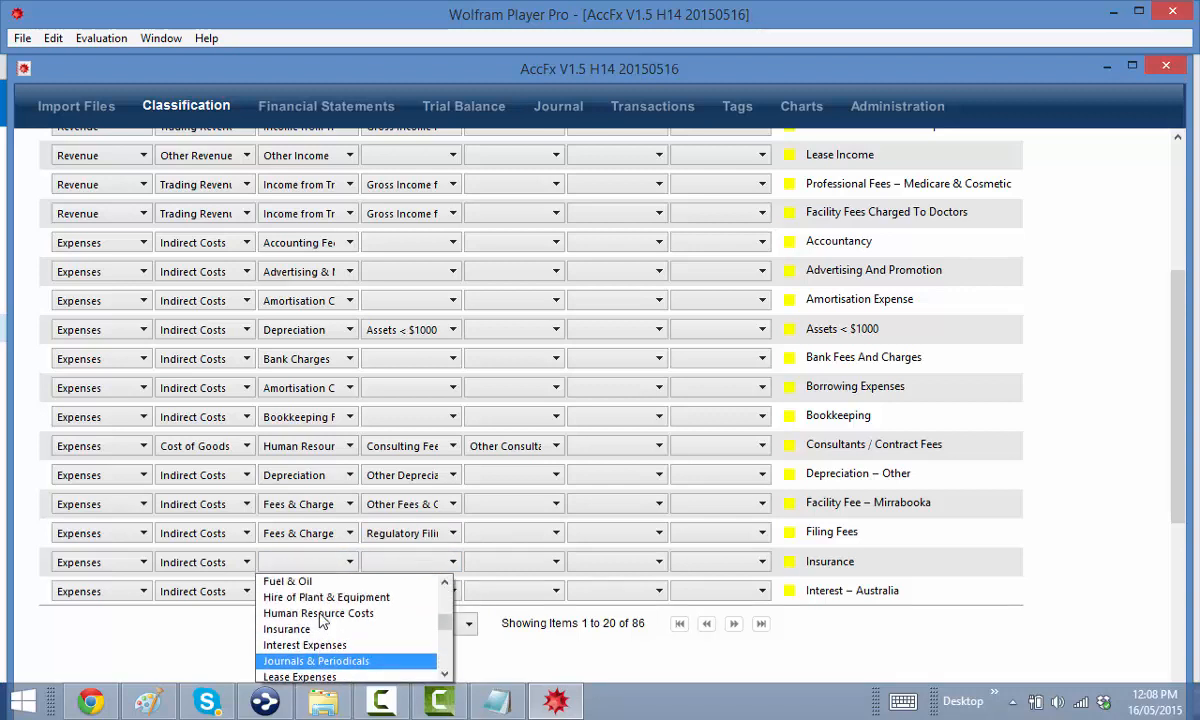
pyautogui.click(320, 554)
pyautogui.click(368, 523)
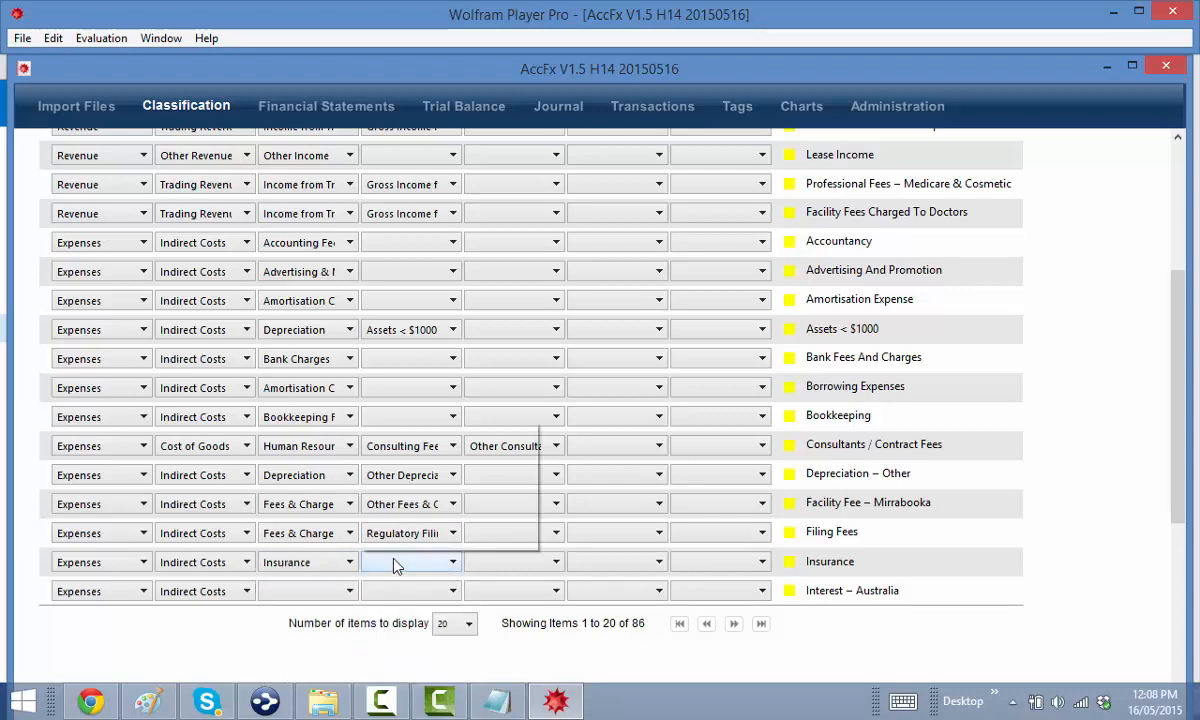
pyautogui.click(443, 547)
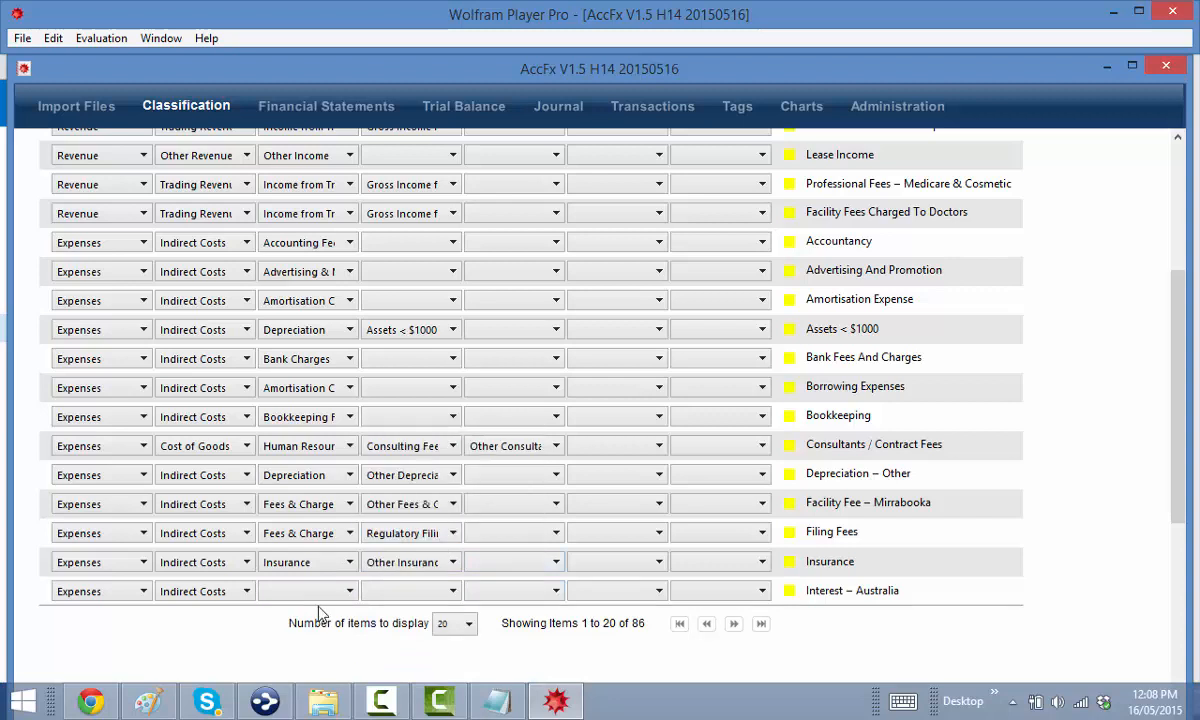
pyautogui.click(296, 586)
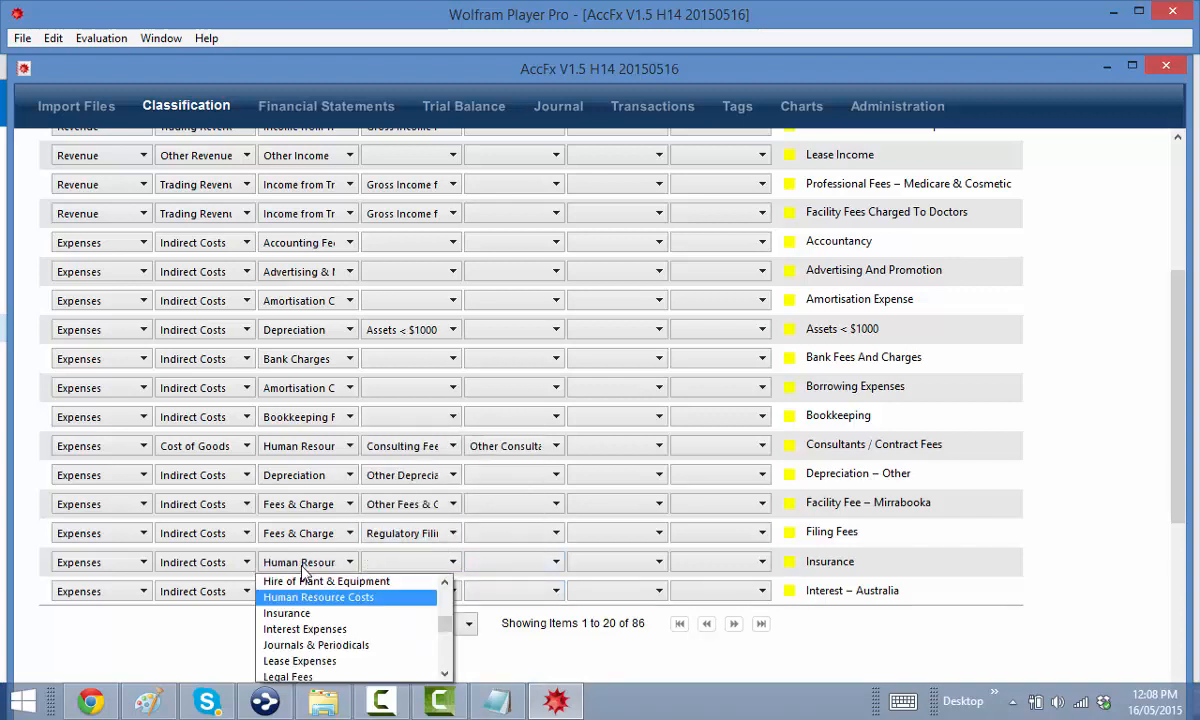
pyautogui.click(300, 613)
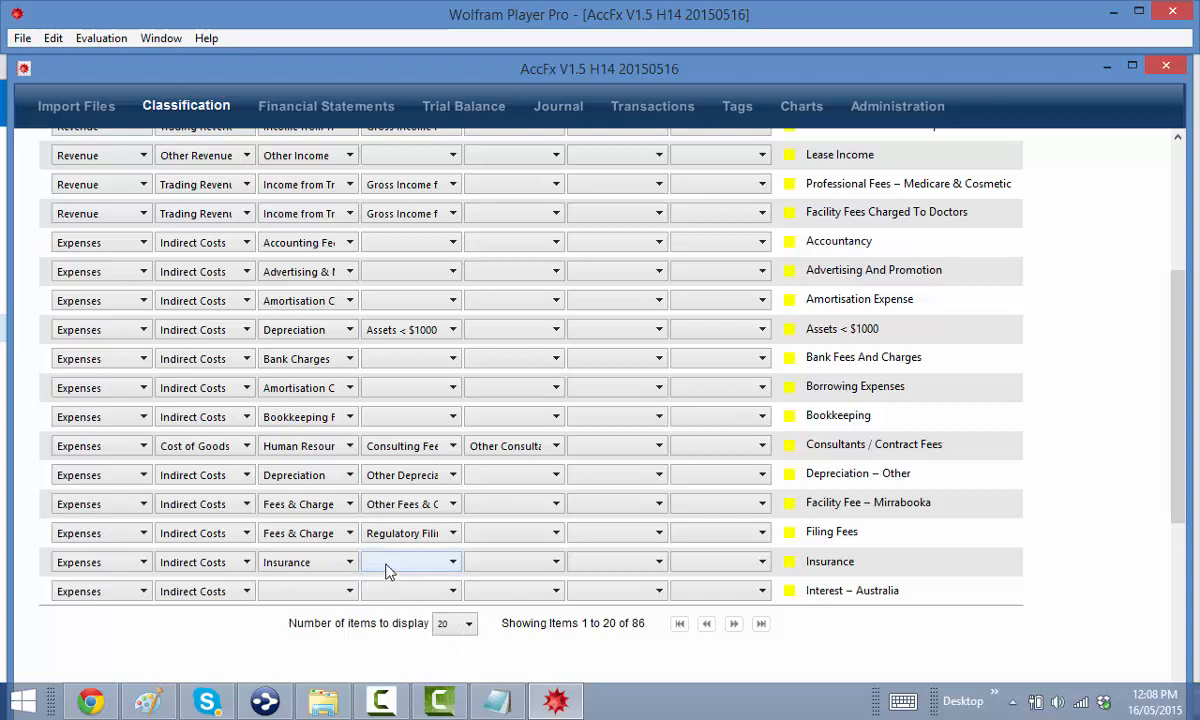
pyautogui.click(398, 563)
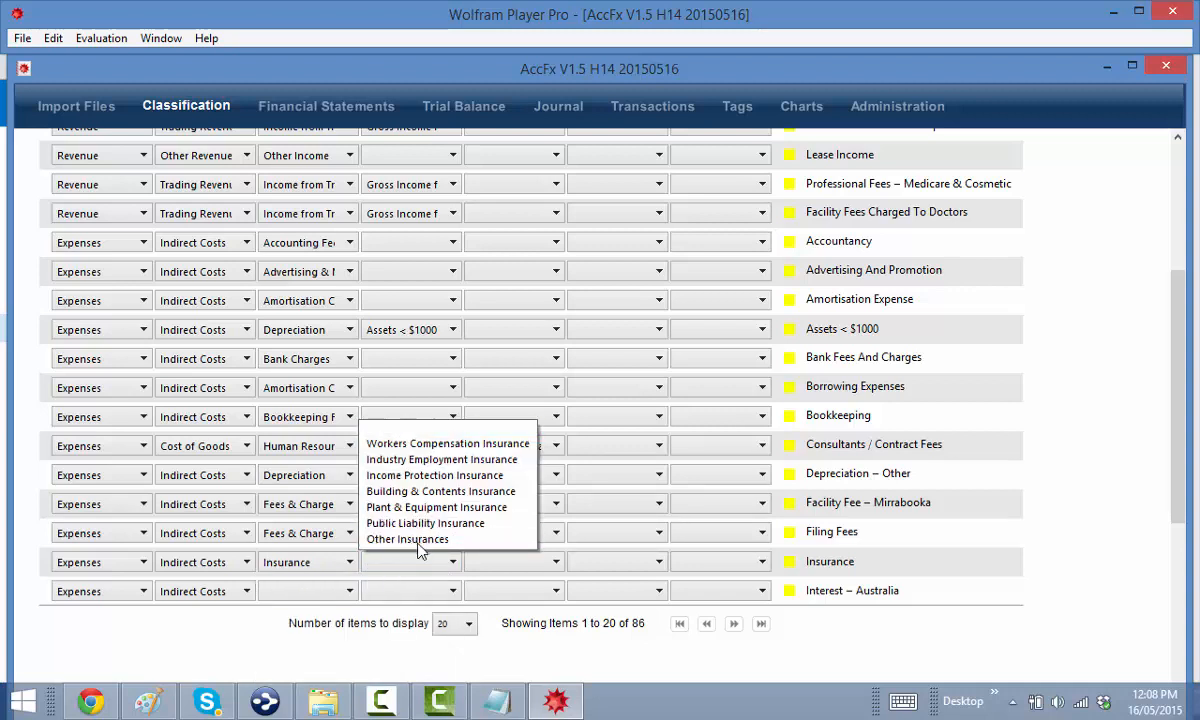
pyautogui.click(418, 540)
# Classify Interest – Australia as Interest Expenses › Other Interest Expenses, then show items 21–40
pyautogui.click(290, 591)
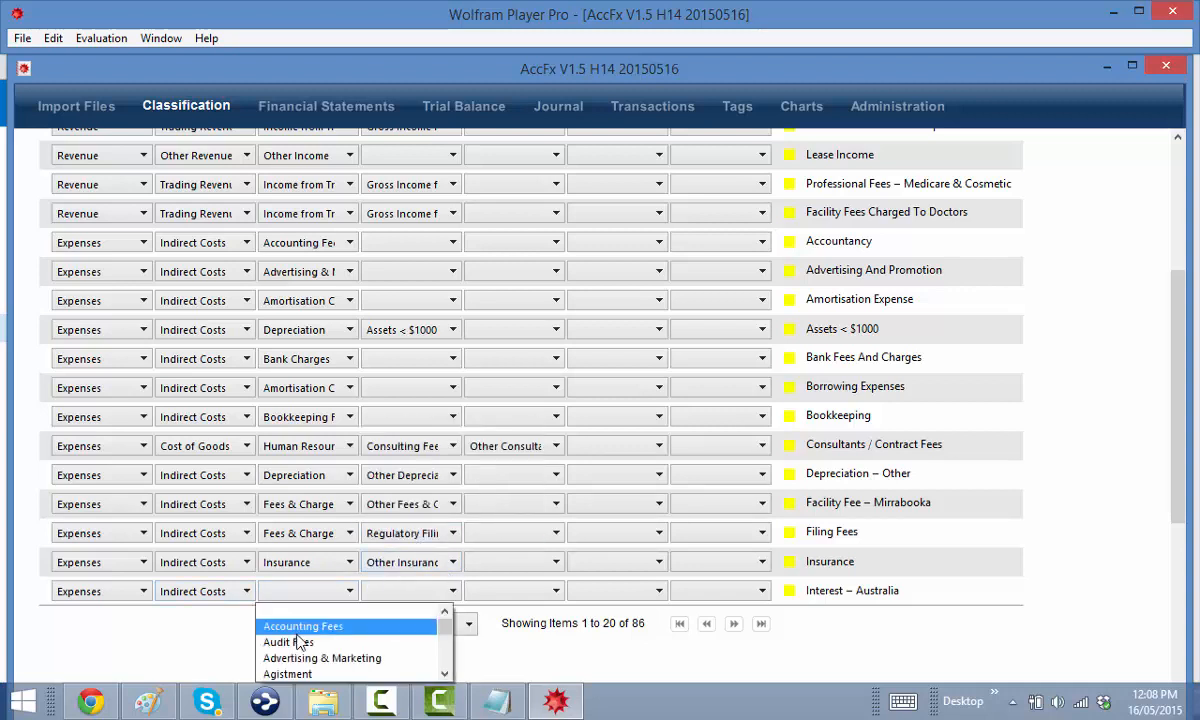
pyautogui.scroll(-2, 320, 650)
pyautogui.scroll(-5, 320, 650)
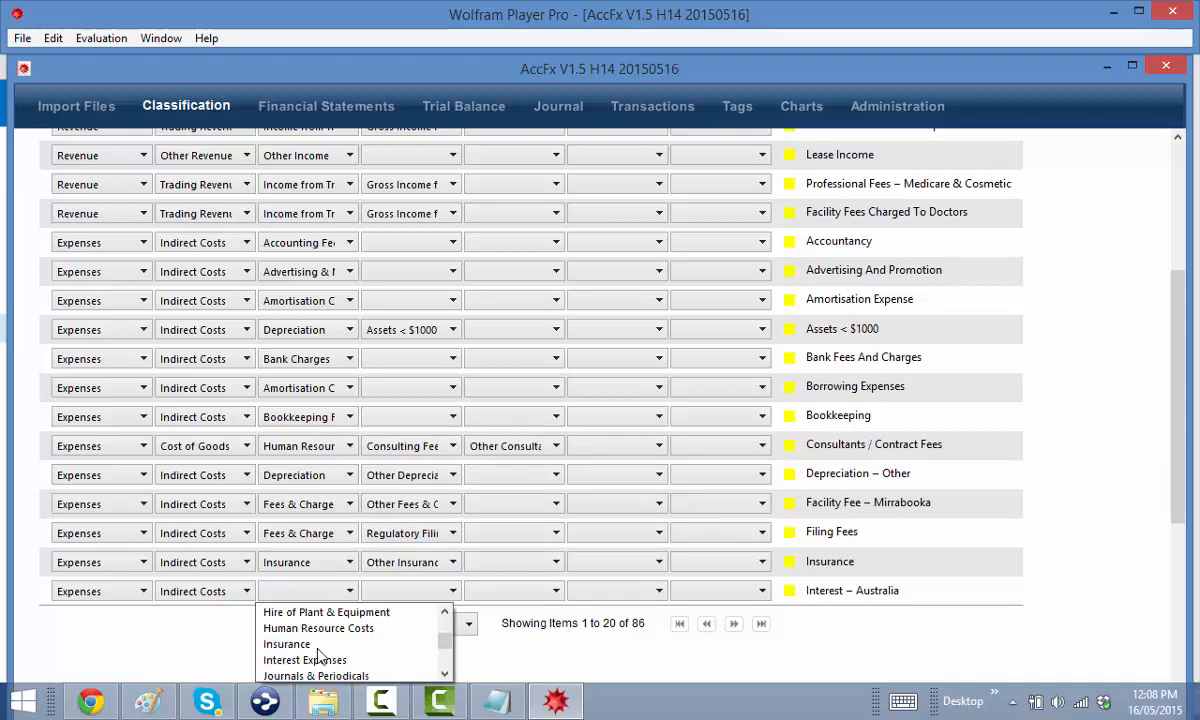
pyautogui.click(312, 626)
pyautogui.click(385, 591)
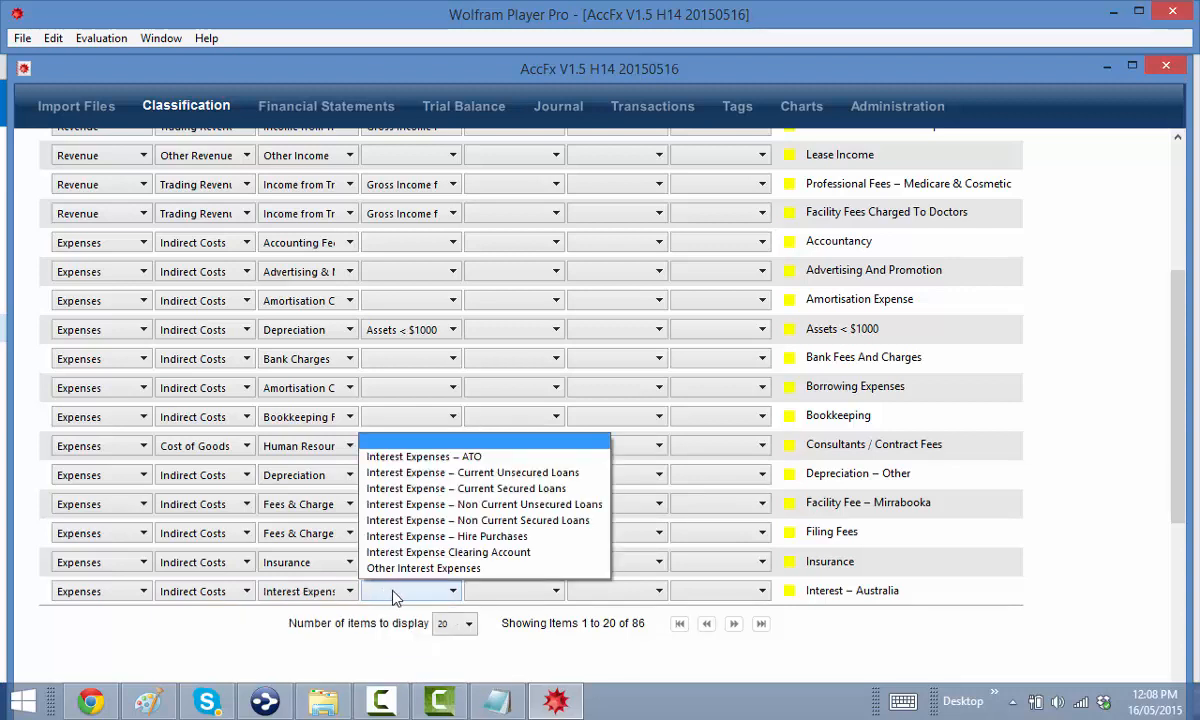
pyautogui.click(428, 568)
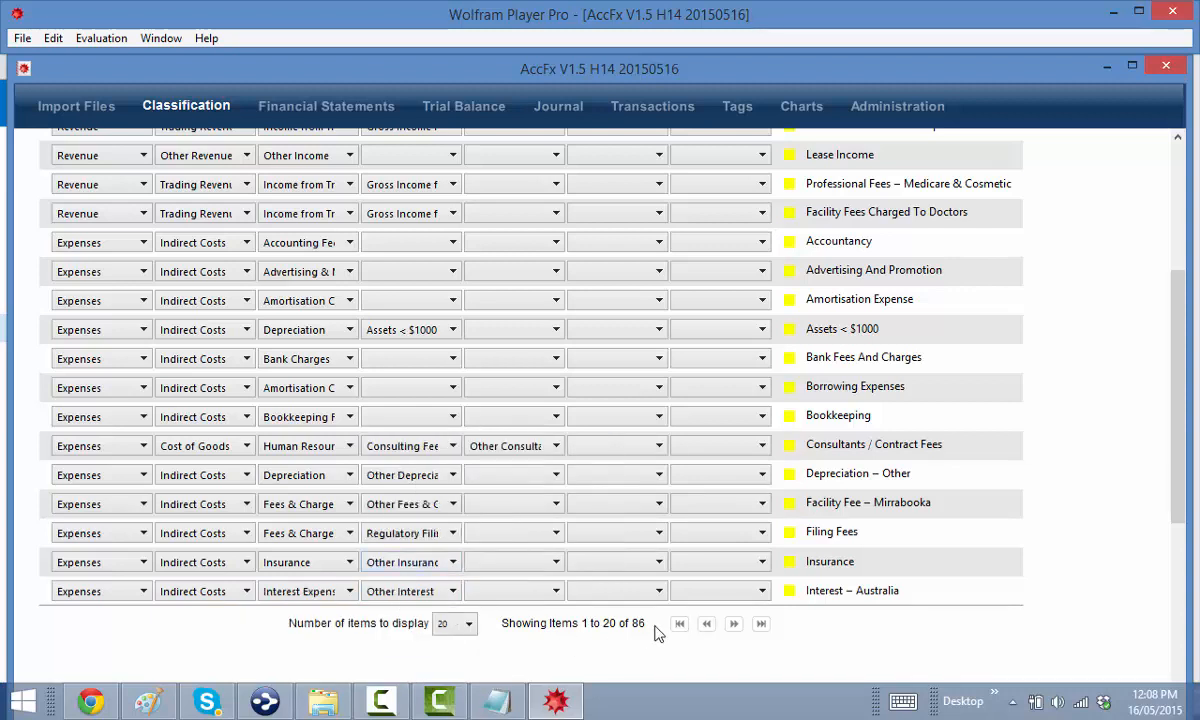
pyautogui.click(733, 624)
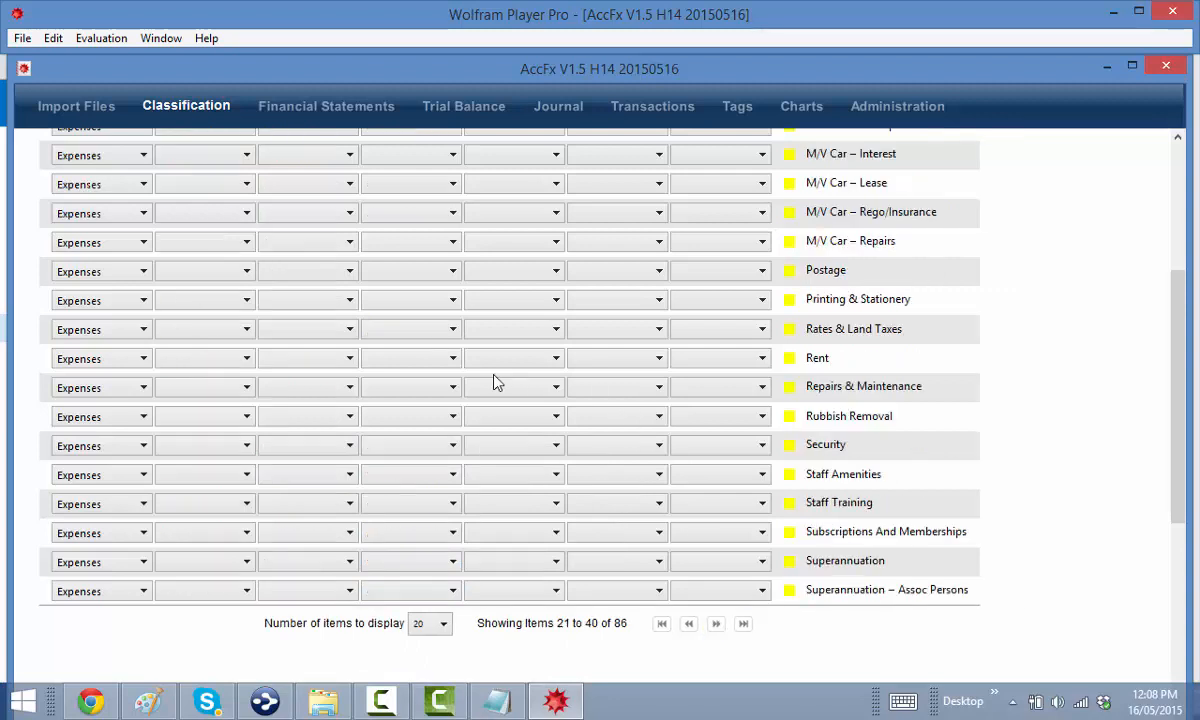
# Set Internet & Computer Software, Lease Payments, Medical Supplies, the Motor Vehicle / M/V Car rows and Postage to Indirect Costs
pyautogui.scroll(3, 421, 374)
pyautogui.click(188, 316)
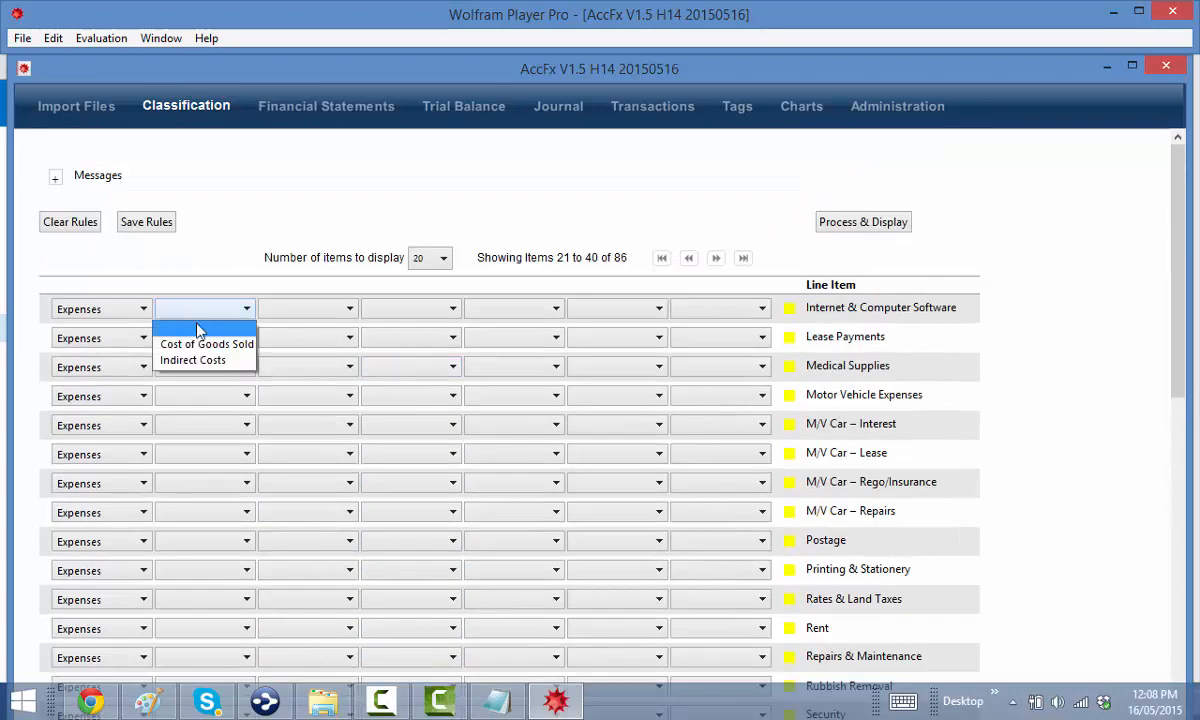
pyautogui.click(205, 359)
pyautogui.click(195, 340)
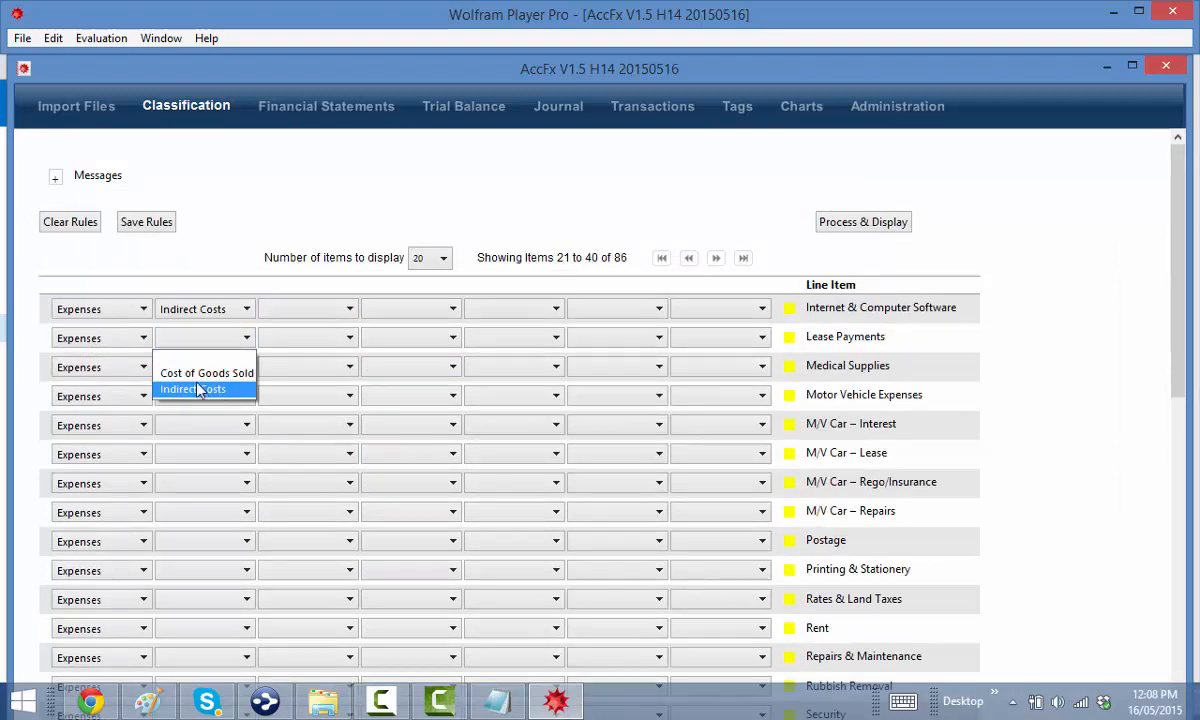
pyautogui.click(193, 389)
pyautogui.click(200, 367)
pyautogui.click(193, 418)
pyautogui.click(197, 400)
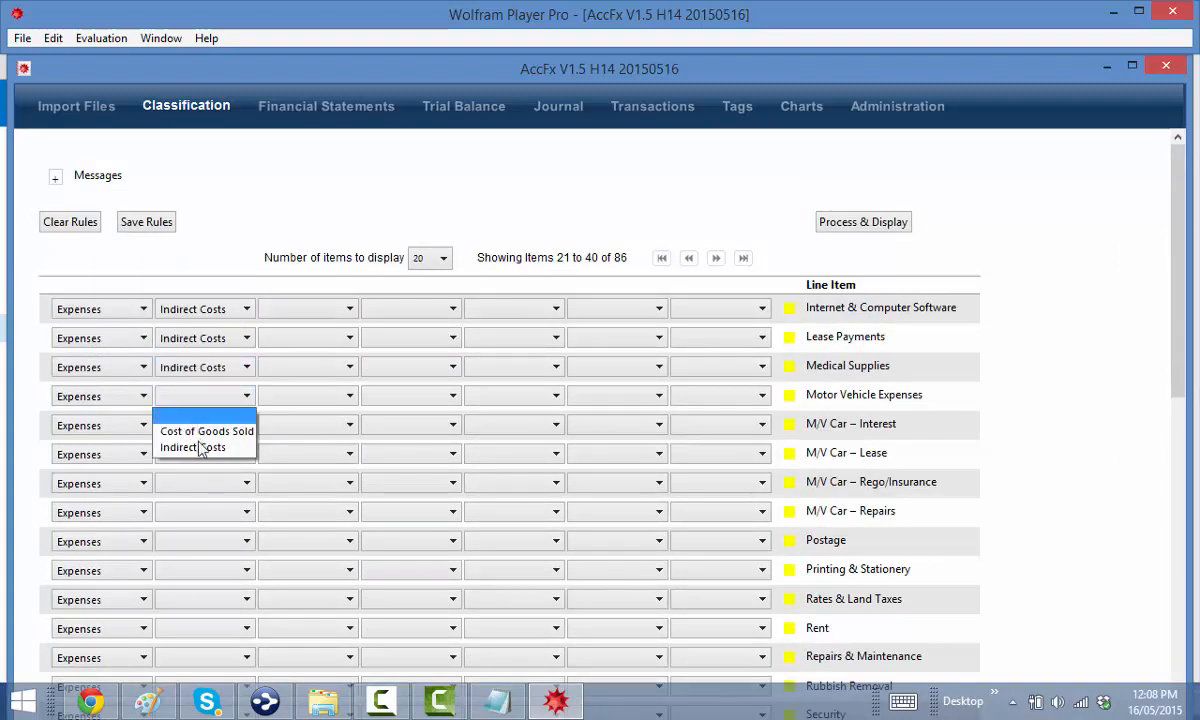
pyautogui.click(197, 436)
pyautogui.click(198, 426)
pyautogui.click(205, 466)
pyautogui.click(204, 457)
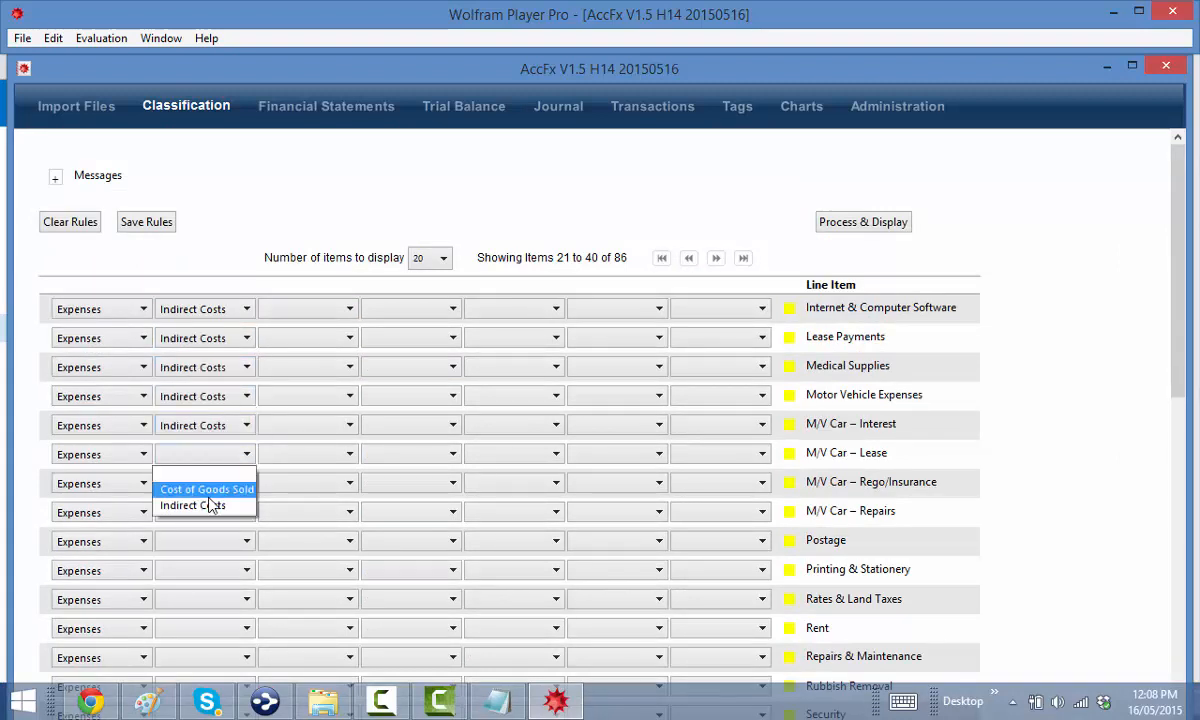
pyautogui.click(208, 503)
pyautogui.click(209, 485)
pyautogui.click(219, 530)
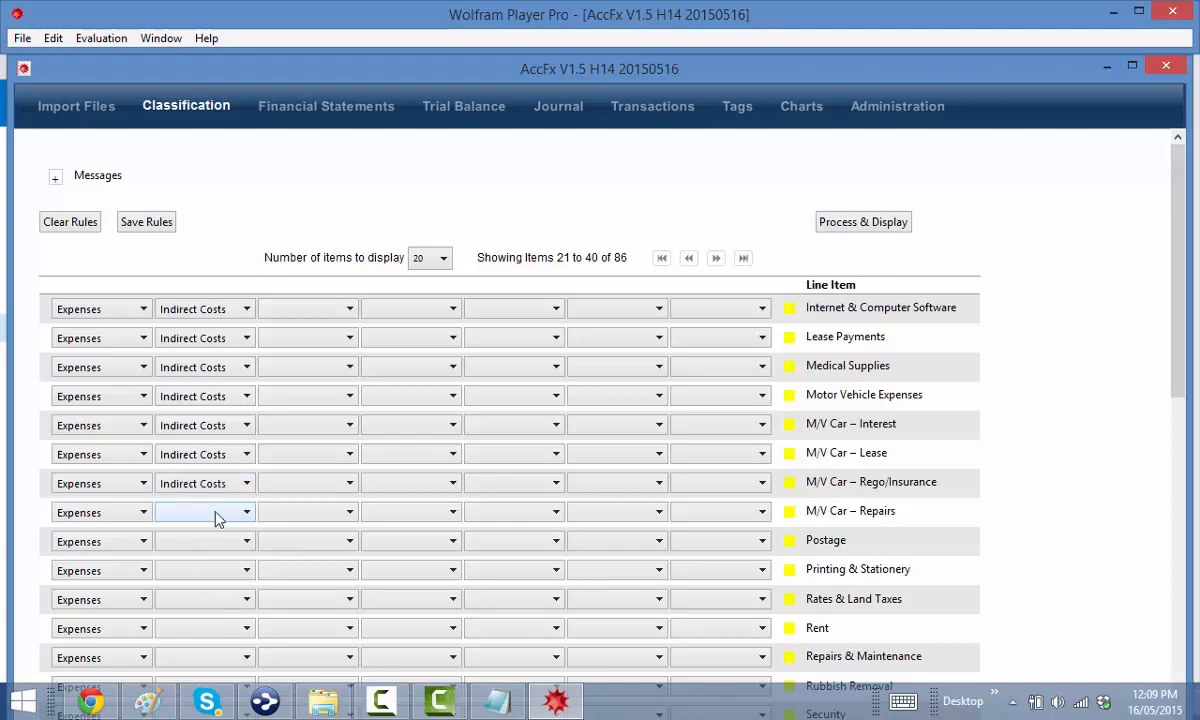
pyautogui.click(210, 512)
pyautogui.click(200, 564)
pyautogui.click(203, 545)
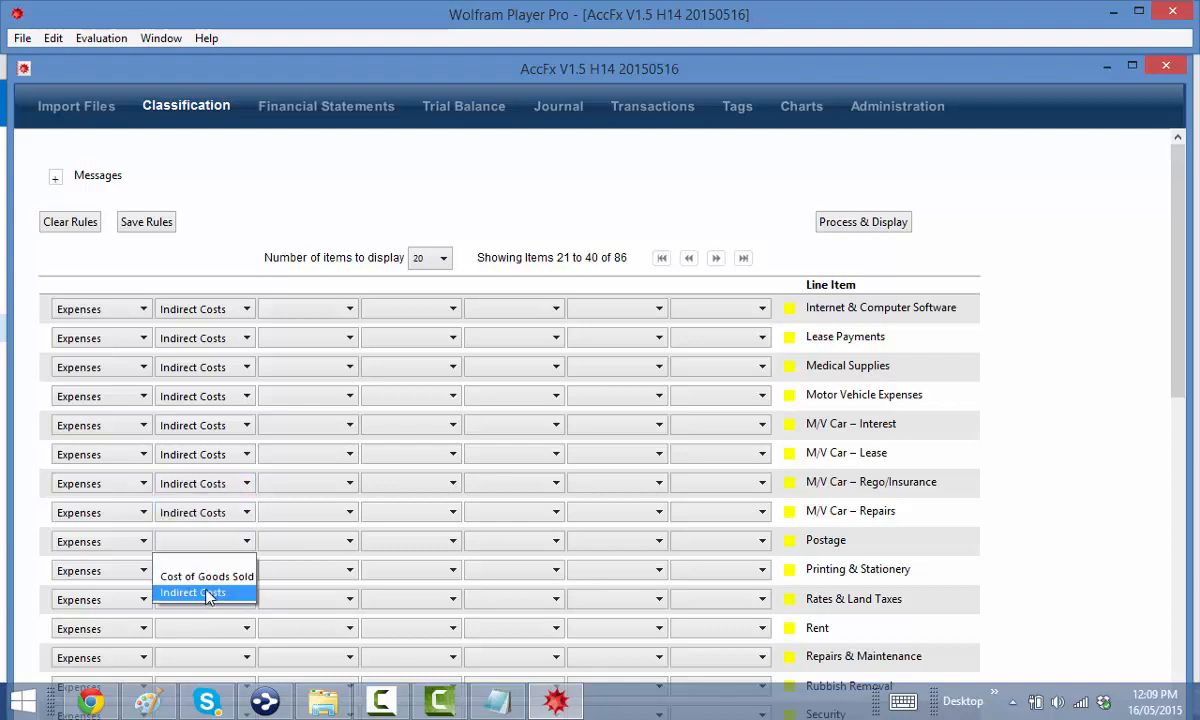
pyautogui.click(203, 592)
# Set Printing & Stationery, Rates & Land Taxes, Rent, Repairs & Maintenance, Rubbish Removal and Security to Indirect Costs
pyautogui.scroll(-1, 201, 568)
pyautogui.click(200, 503)
pyautogui.click(200, 556)
pyautogui.click(200, 532)
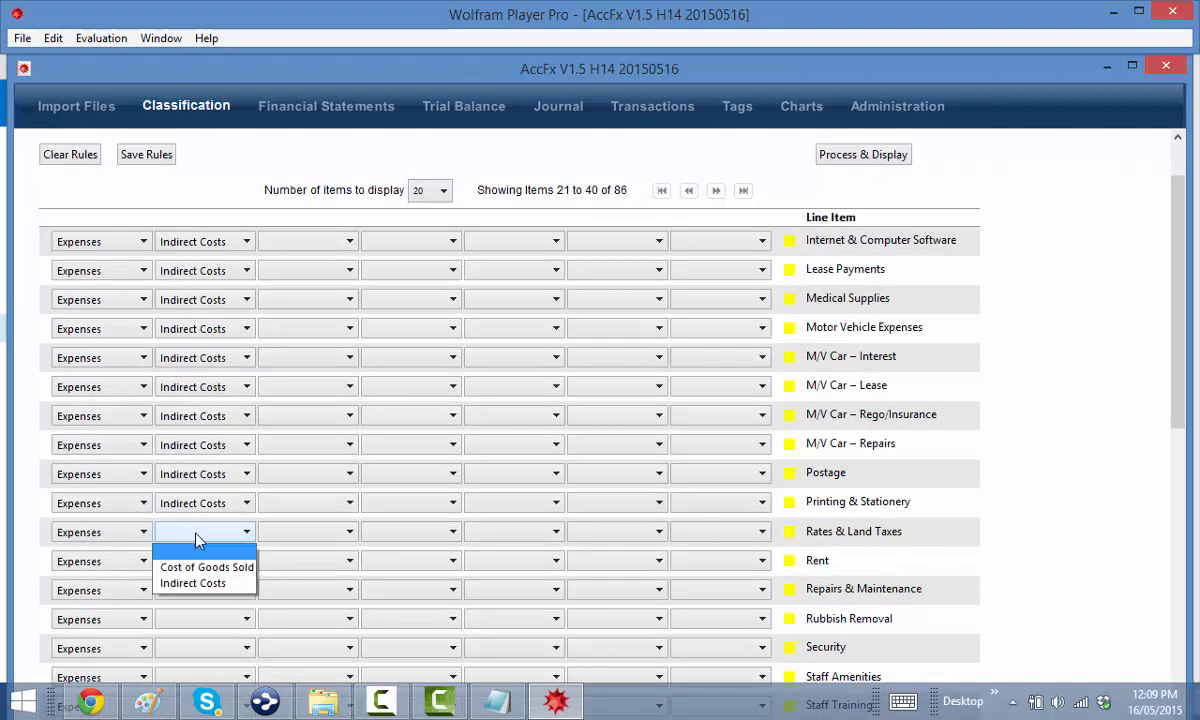
pyautogui.click(198, 584)
pyautogui.click(195, 562)
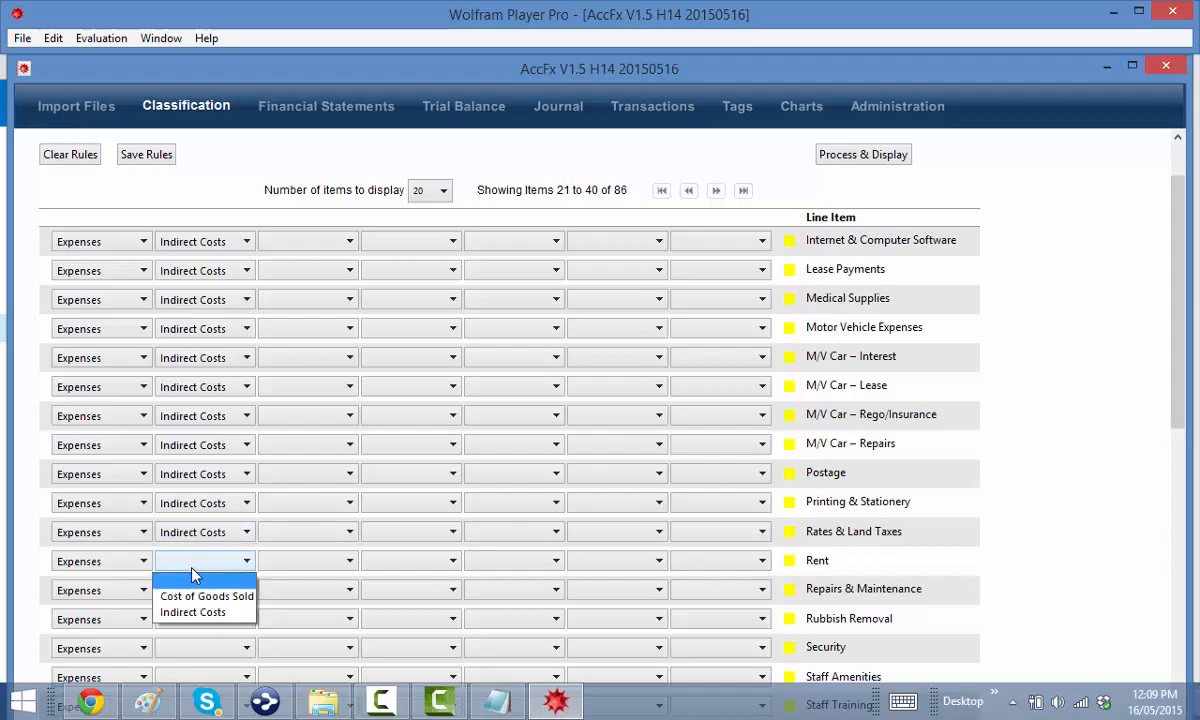
pyautogui.click(200, 612)
pyautogui.click(200, 590)
pyautogui.click(206, 626)
pyautogui.scroll(-1, 198, 607)
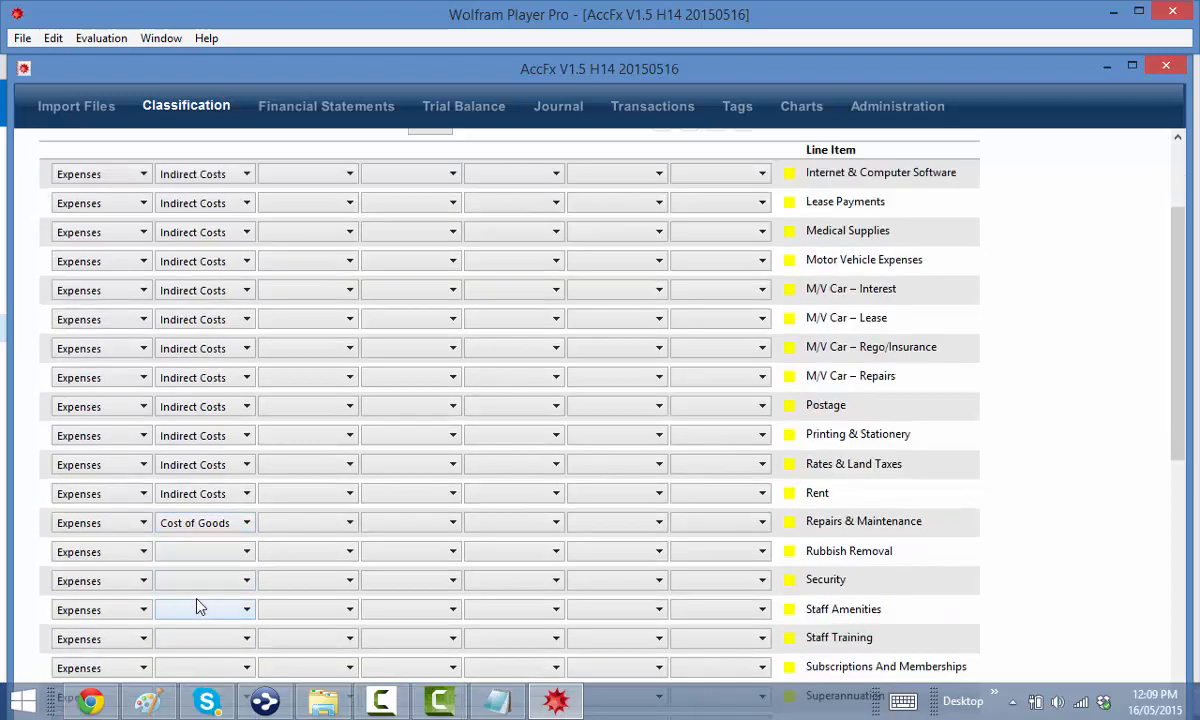
pyautogui.click(200, 555)
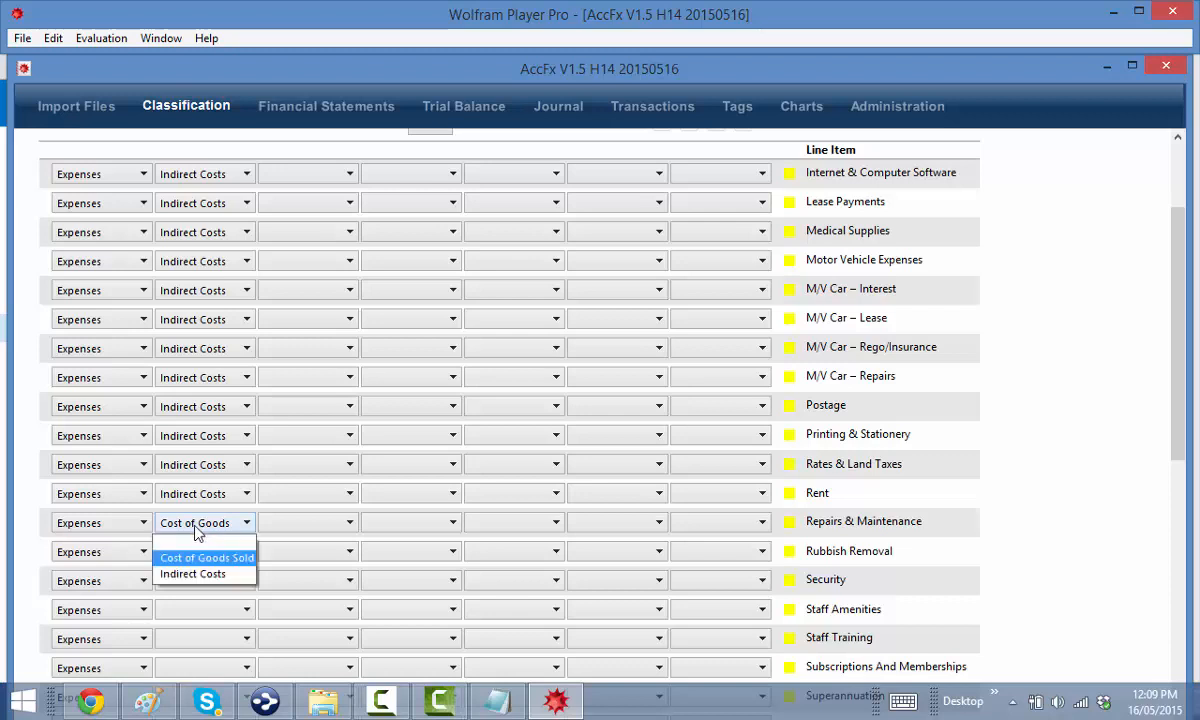
pyautogui.click(208, 576)
pyautogui.click(197, 553)
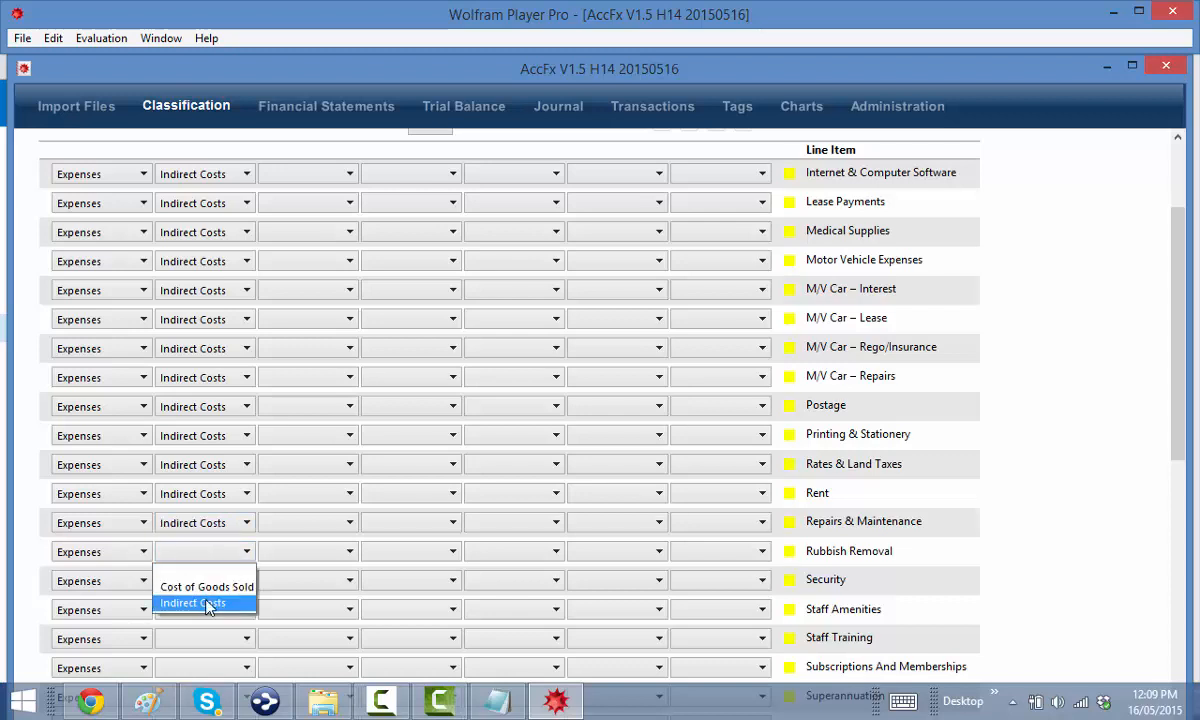
pyautogui.click(212, 602)
pyautogui.click(205, 582)
pyautogui.click(193, 630)
# Set Staff Amenities, Staff Training, Subscriptions And Memberships, Superannuation and Superannuation – Assoc Persons to Indirect Costs
pyautogui.scroll(-2, 193, 620)
pyautogui.click(183, 478)
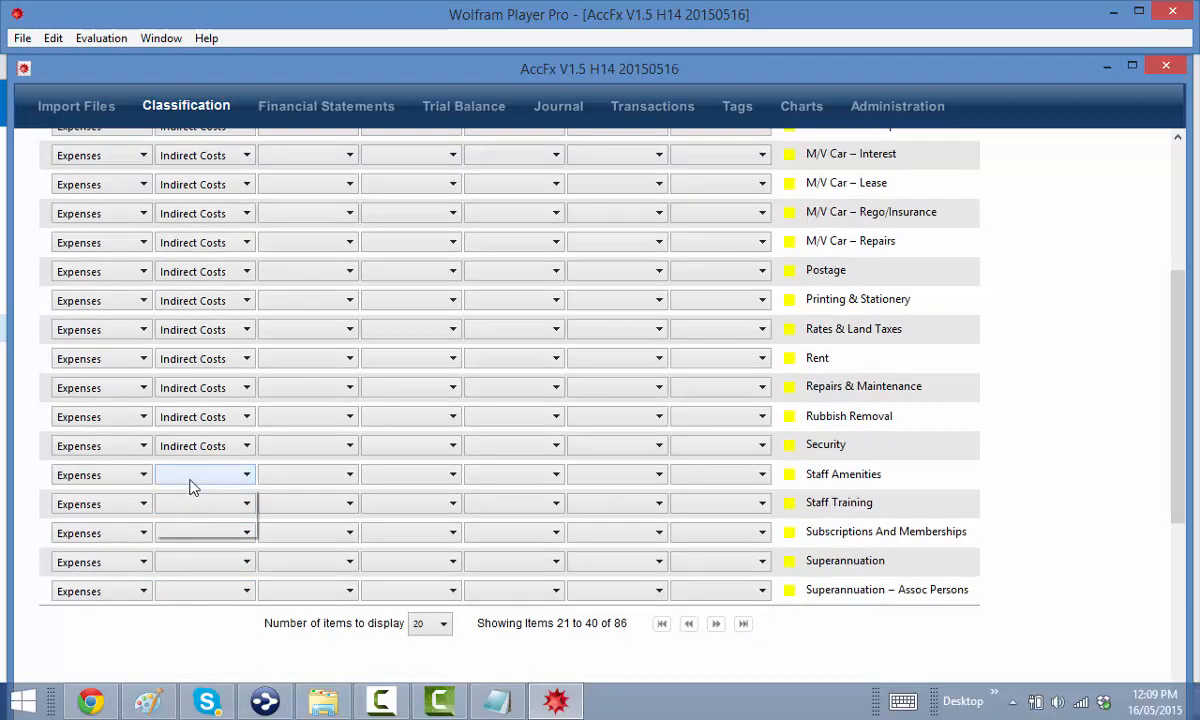
pyautogui.click(187, 527)
pyautogui.click(193, 504)
pyautogui.click(180, 530)
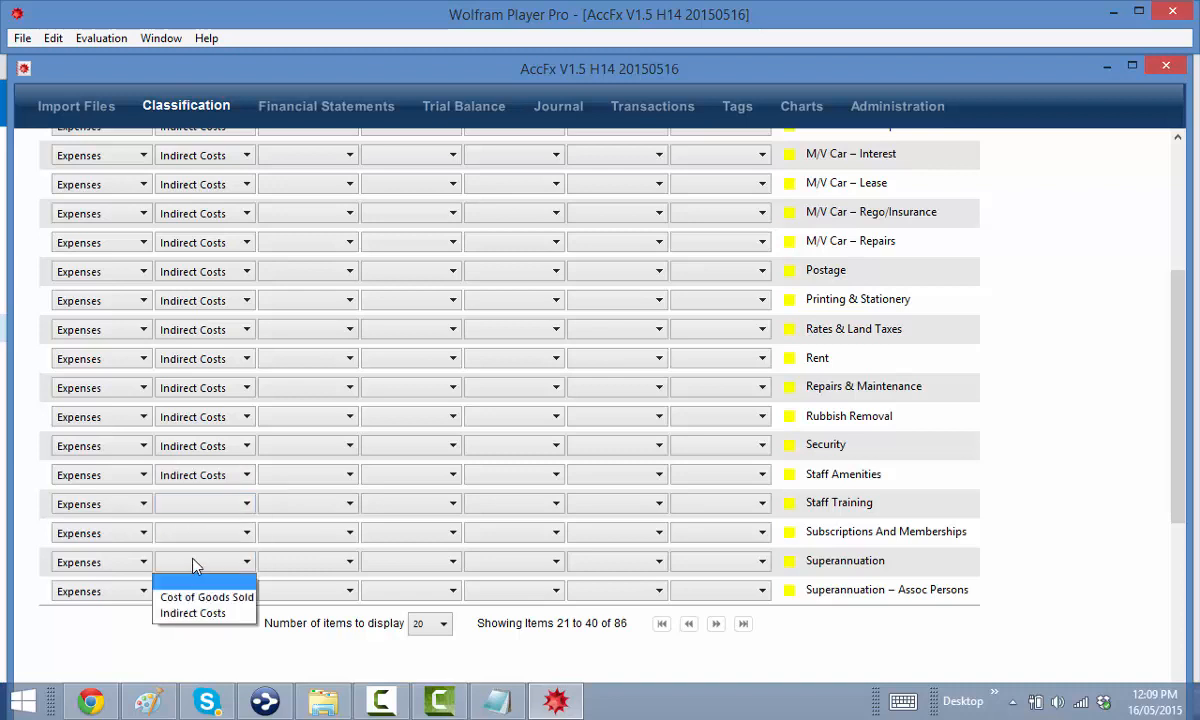
pyautogui.click(197, 510)
pyautogui.click(190, 555)
pyautogui.click(190, 533)
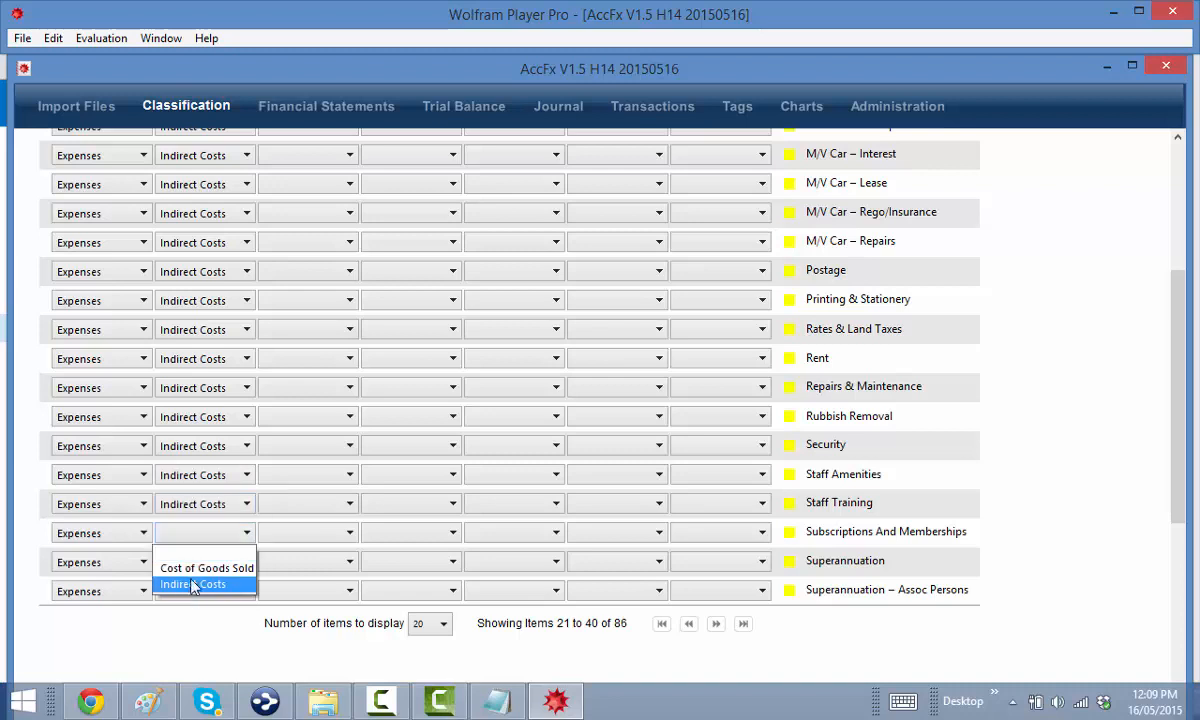
pyautogui.click(185, 584)
pyautogui.click(197, 561)
pyautogui.click(193, 613)
pyautogui.click(190, 590)
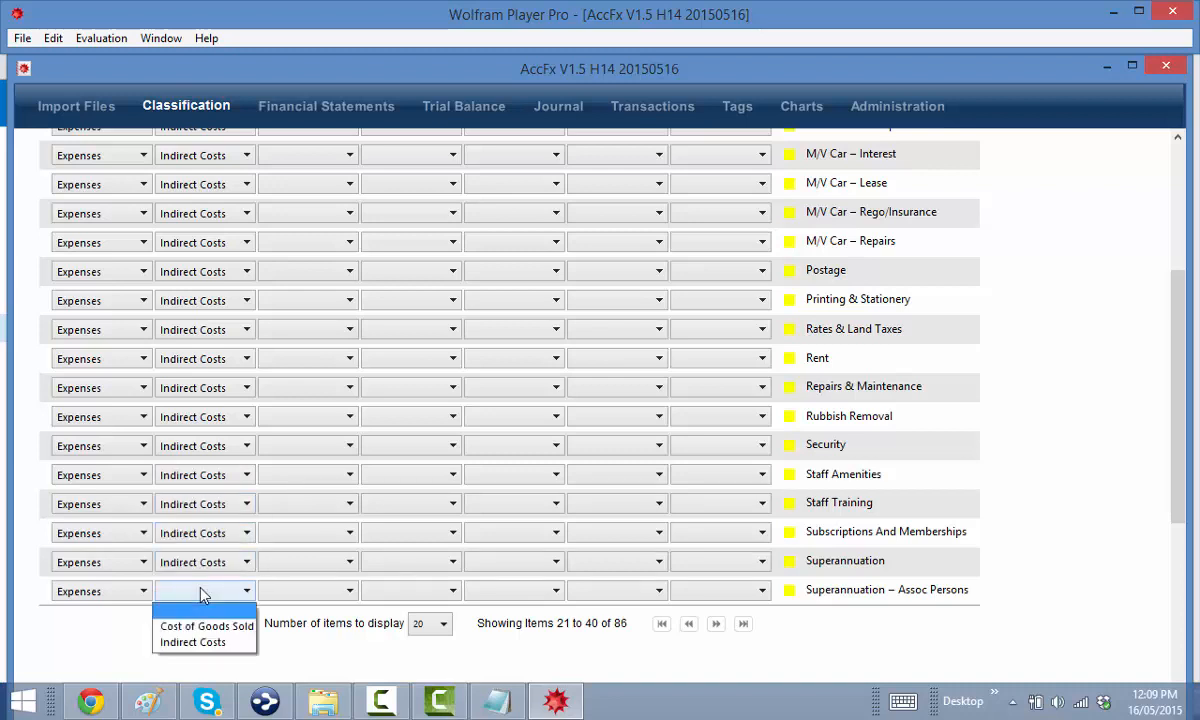
pyautogui.click(216, 643)
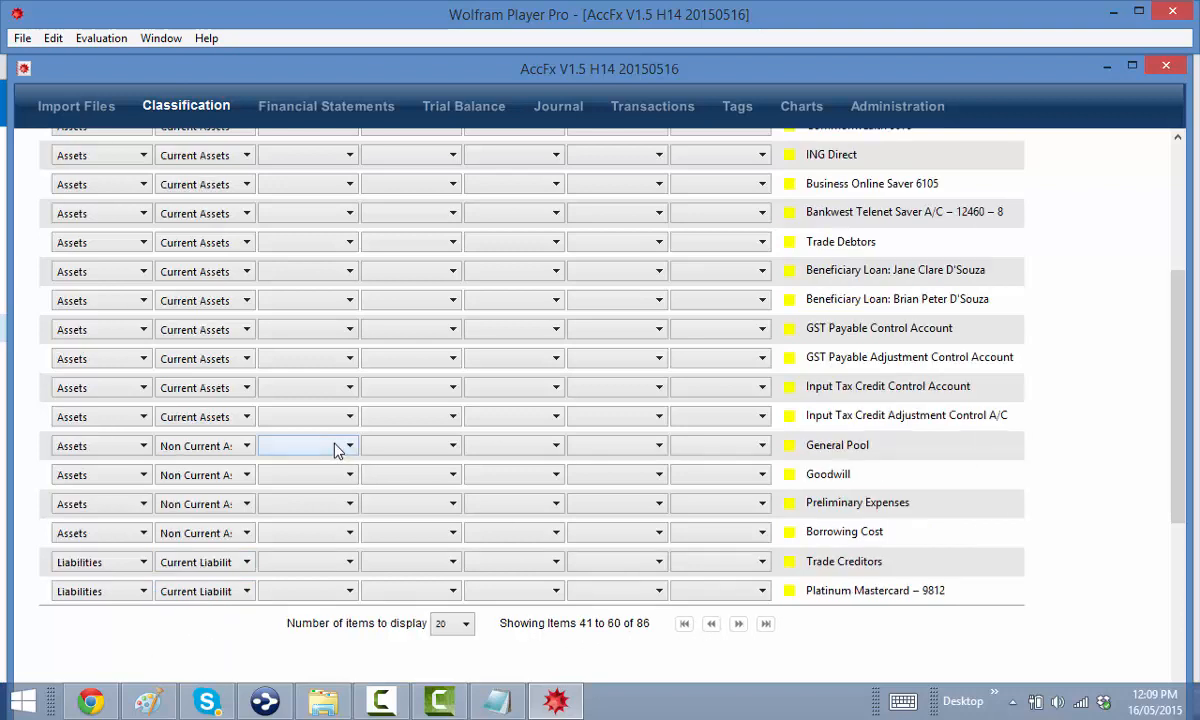
# Set both Telephone and Wages to Indirect Costs
pyautogui.scroll(10, 335, 450)
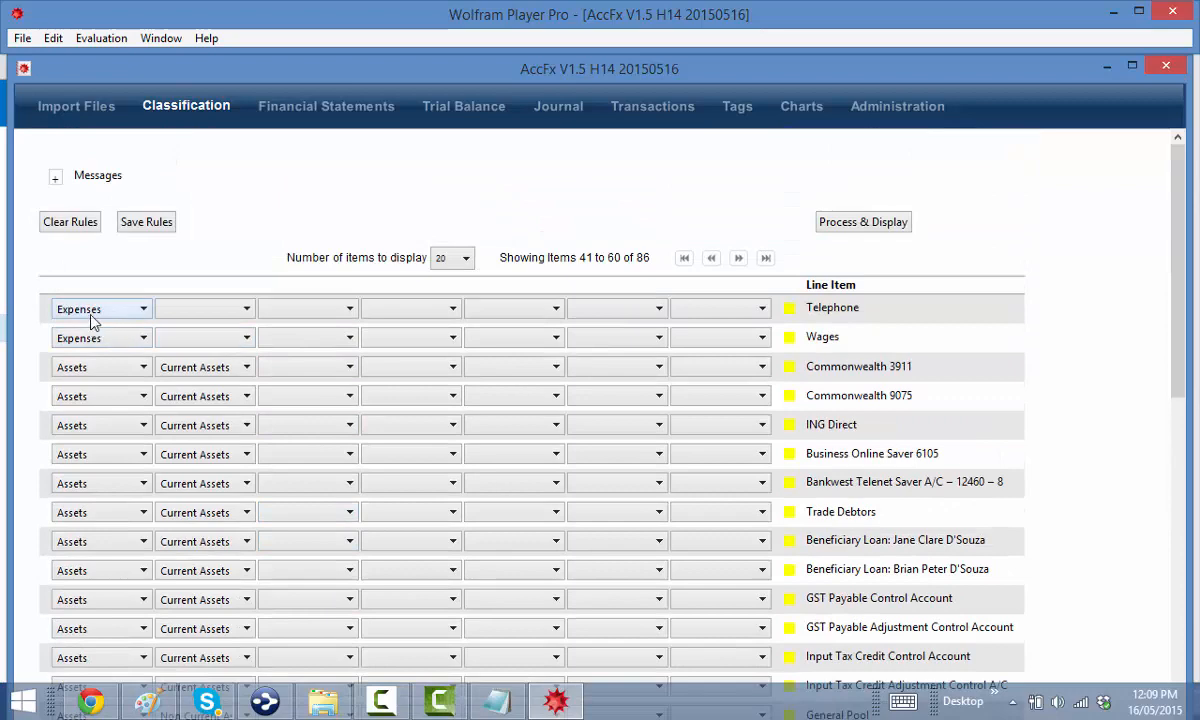
pyautogui.click(185, 310)
pyautogui.click(193, 360)
pyautogui.click(200, 338)
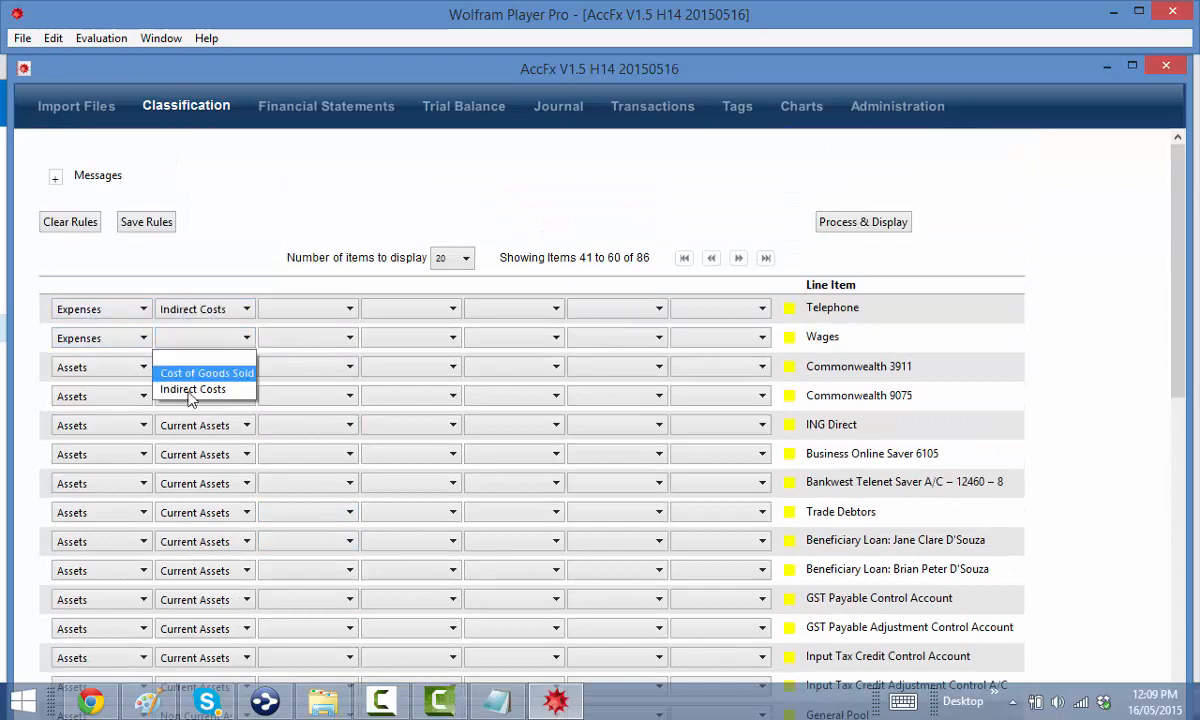
pyautogui.click(192, 390)
# Classify Telephone as Telecommunications › Other Telecommunication Charges
pyautogui.click(290, 309)
pyautogui.scroll(-2, 300, 500)
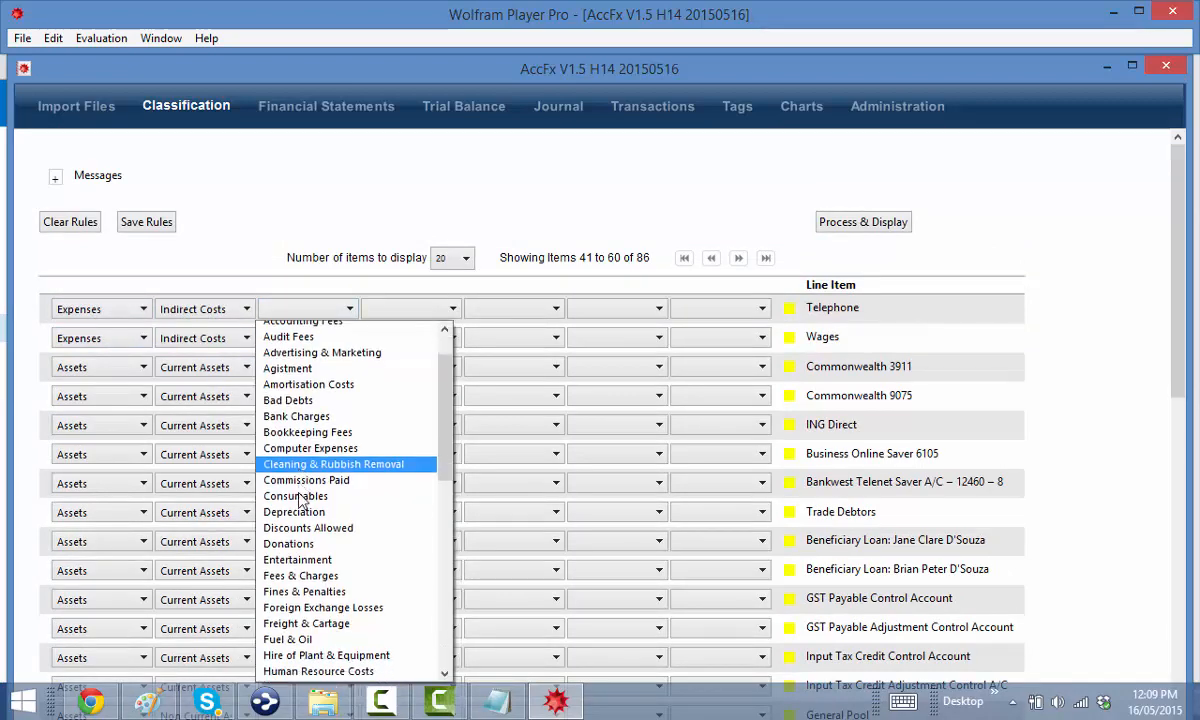
pyautogui.scroll(-9, 300, 500)
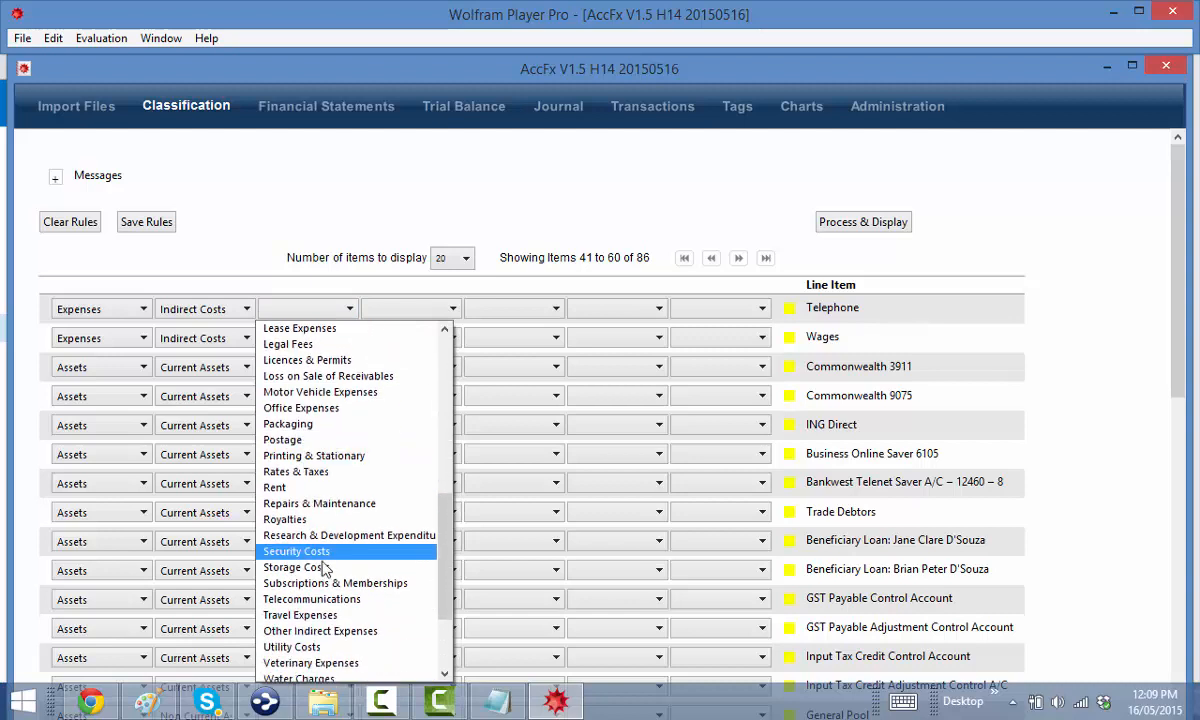
pyautogui.click(315, 599)
pyautogui.click(414, 312)
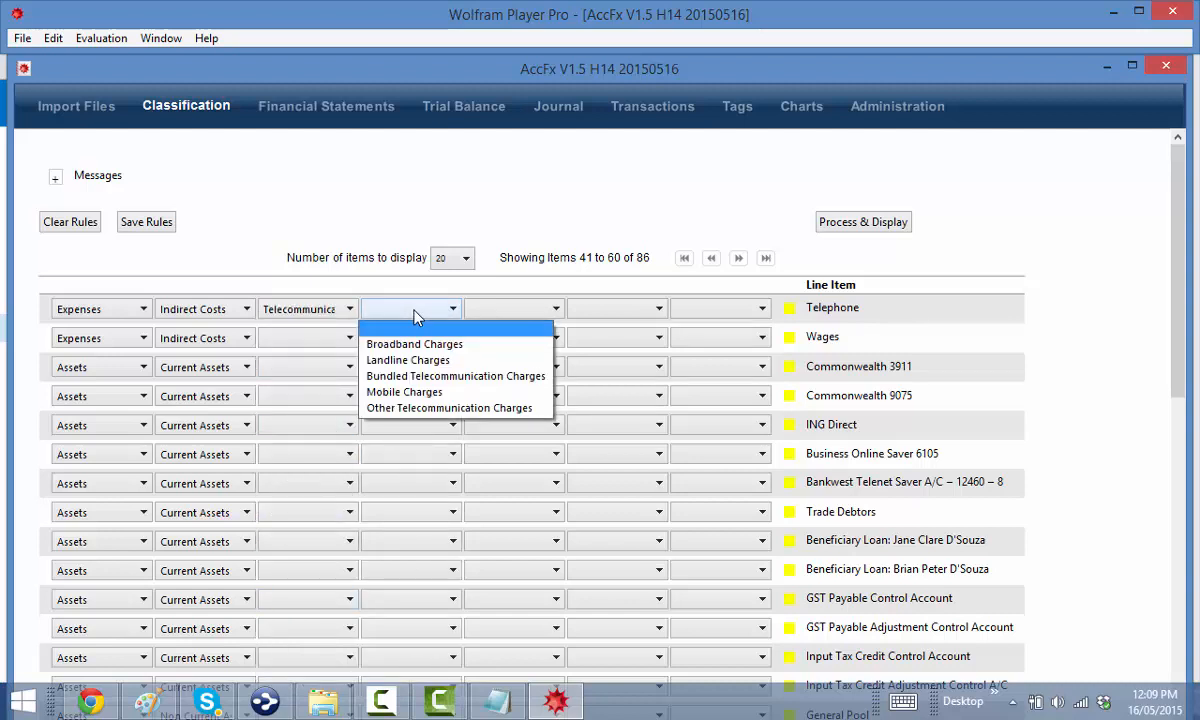
pyautogui.click(434, 408)
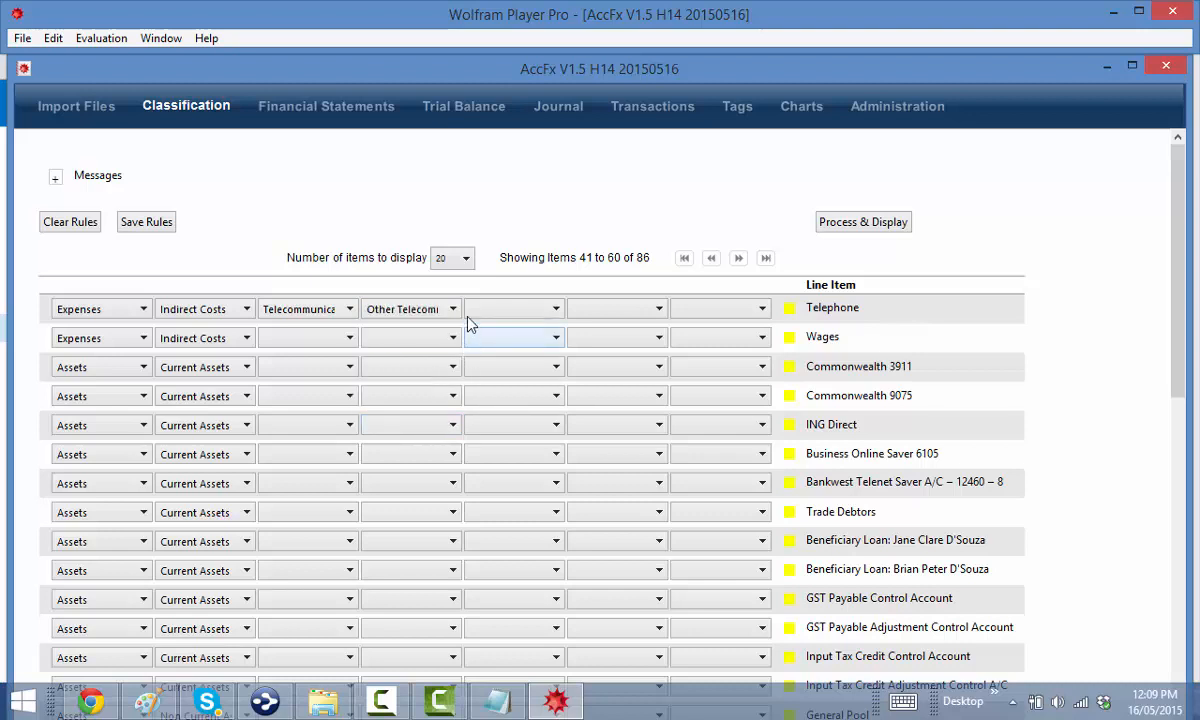
# Classify Wages as Human Resource Costs › Salary & Wages › Salary & Wages
pyautogui.click(299, 344)
pyautogui.scroll(-4, 311, 456)
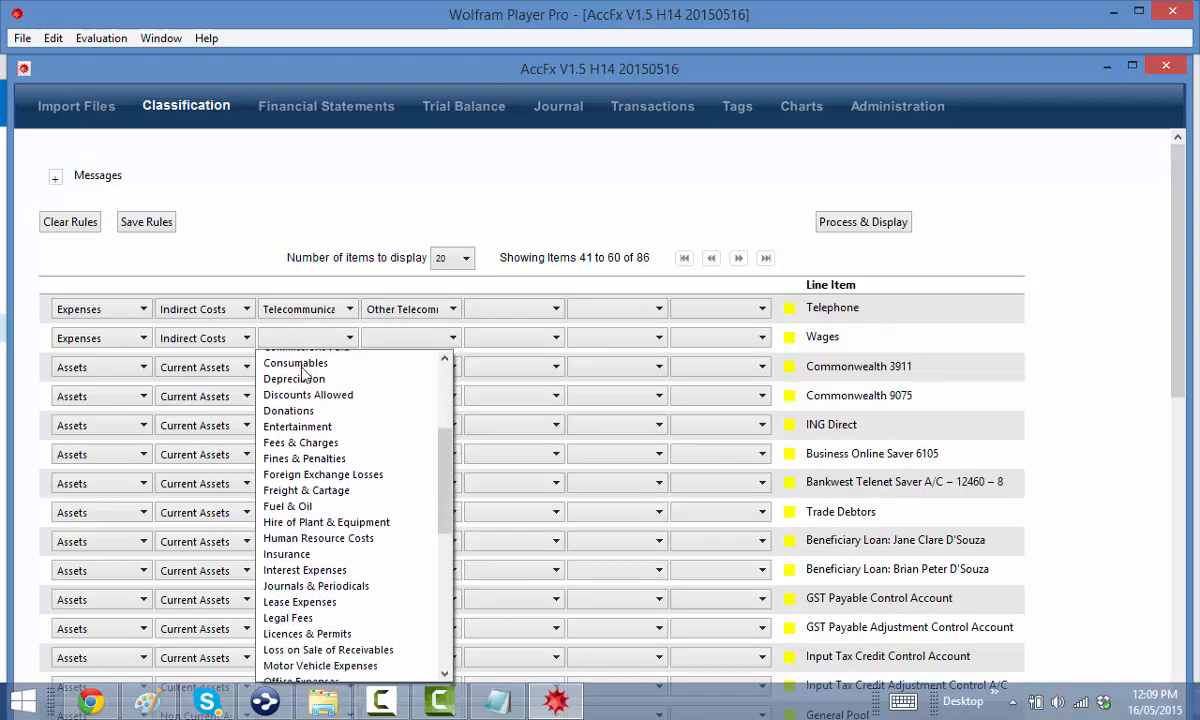
pyautogui.click(315, 530)
pyautogui.click(375, 338)
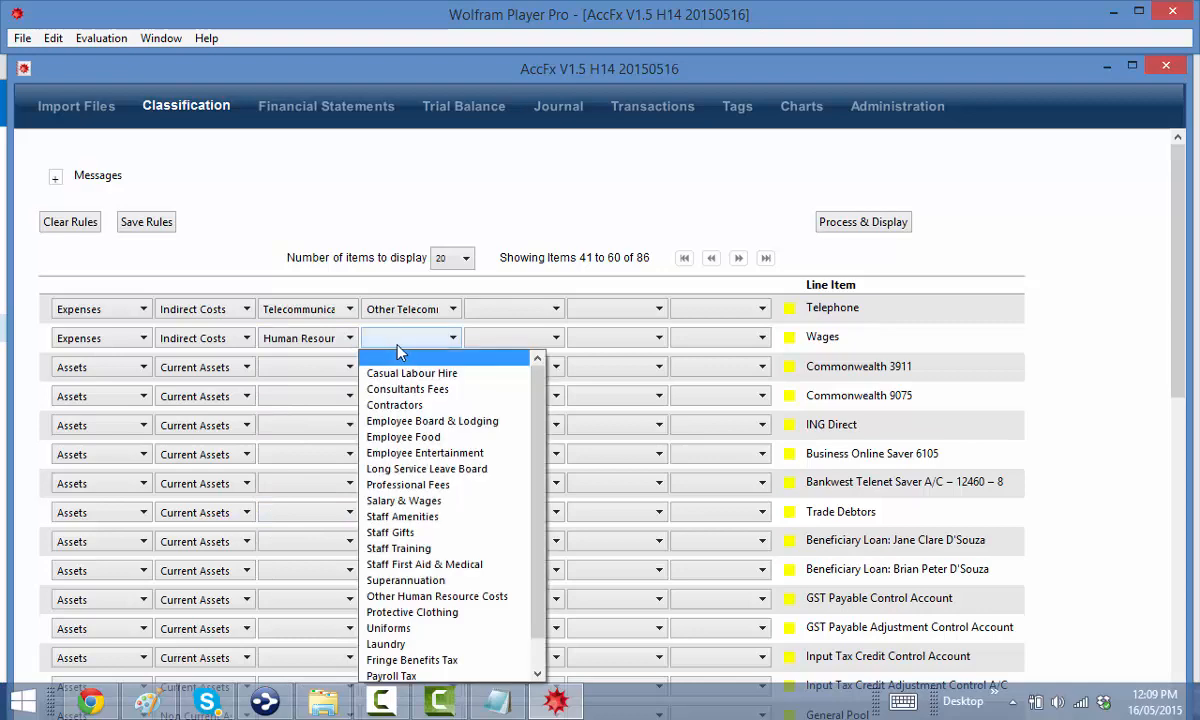
pyautogui.scroll(-1, 415, 397)
pyautogui.click(415, 463)
pyautogui.click(490, 340)
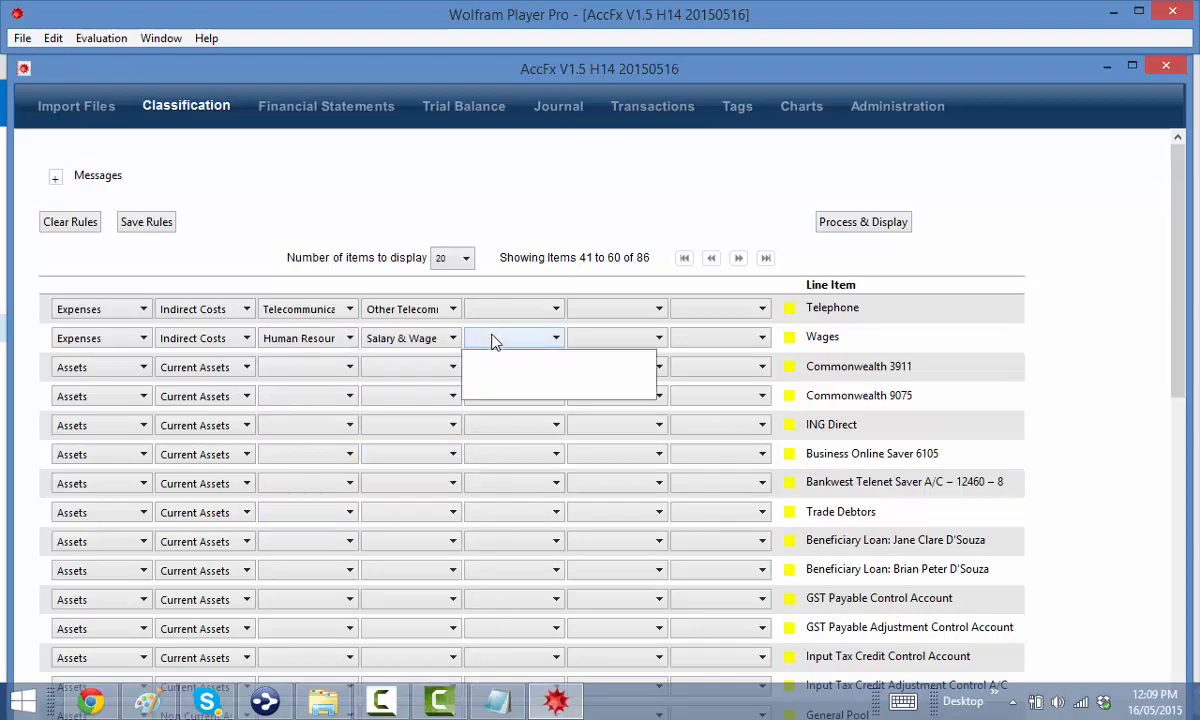
pyautogui.click(520, 389)
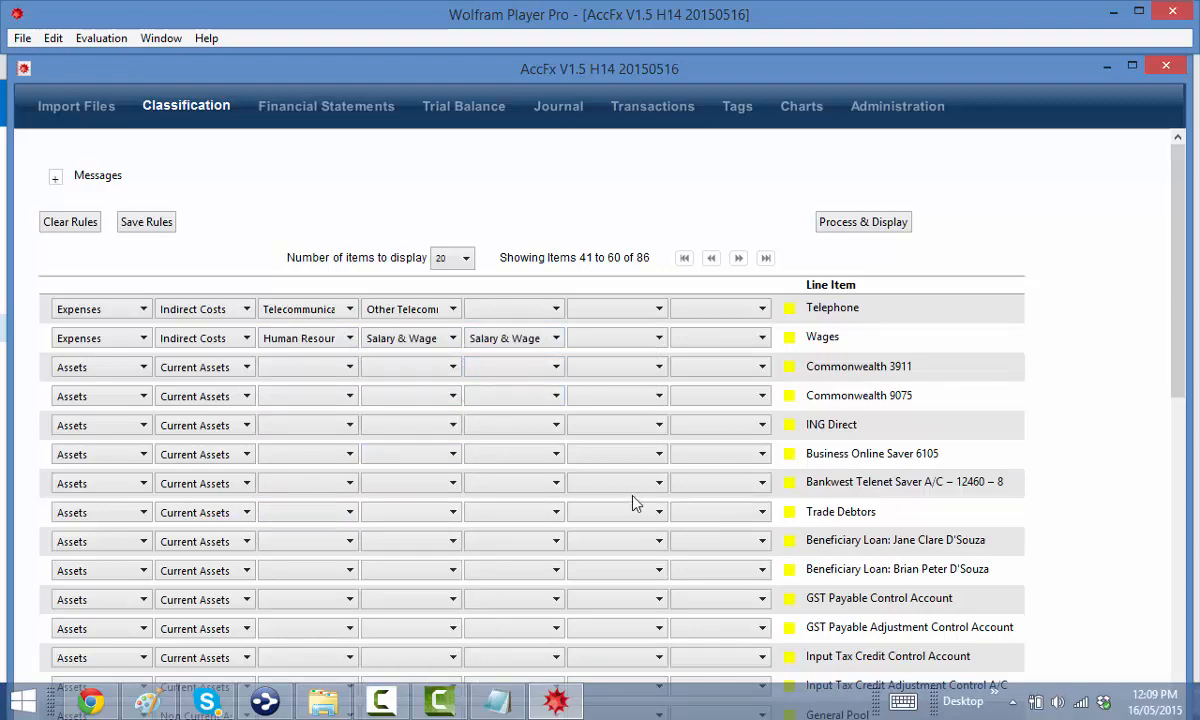
pyautogui.scroll(-2, 610, 480)
pyautogui.scroll(2, 645, 445)
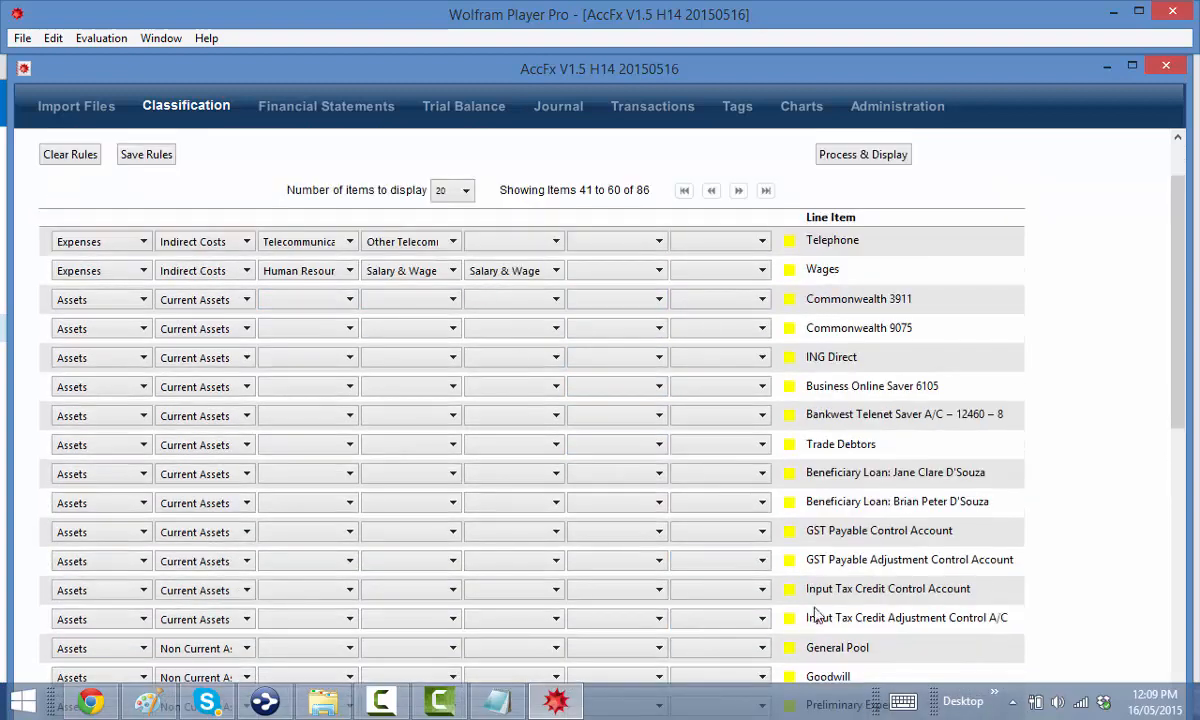
pyautogui.scroll(1, 730, 510)
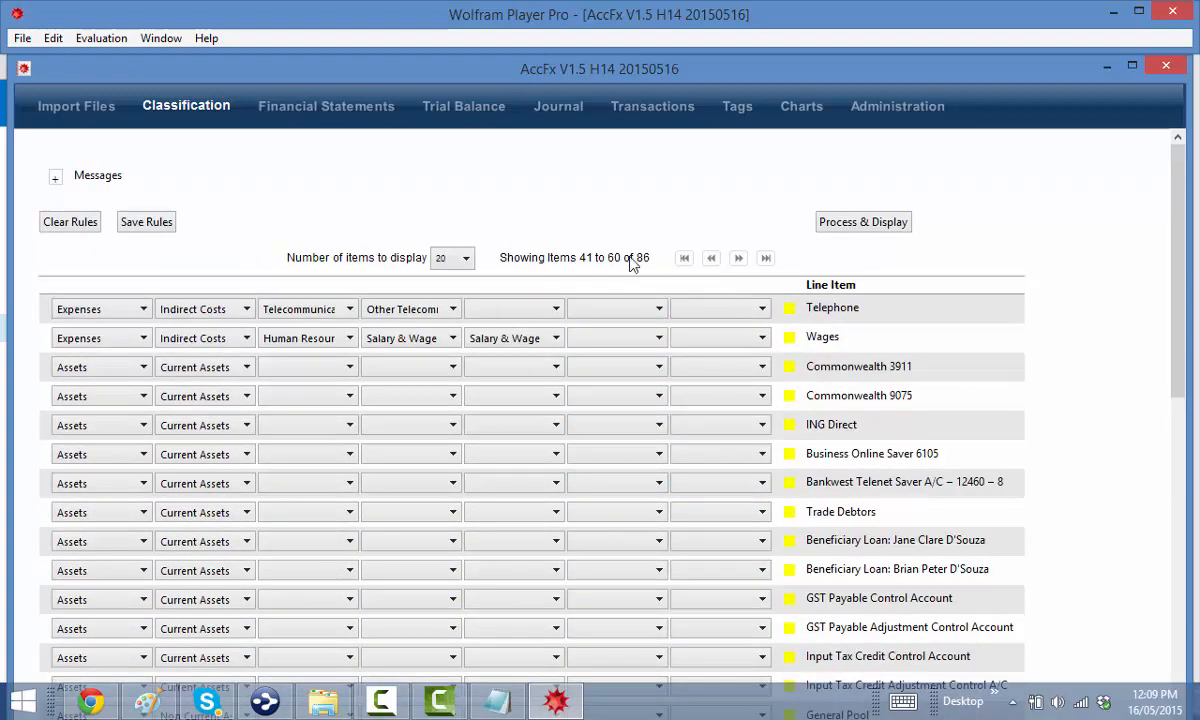
# Classify Internet & Computer Software as Computer Expenses instead of Telecommunications › Broadband Charges
pyautogui.scroll(-1, 400, 372)
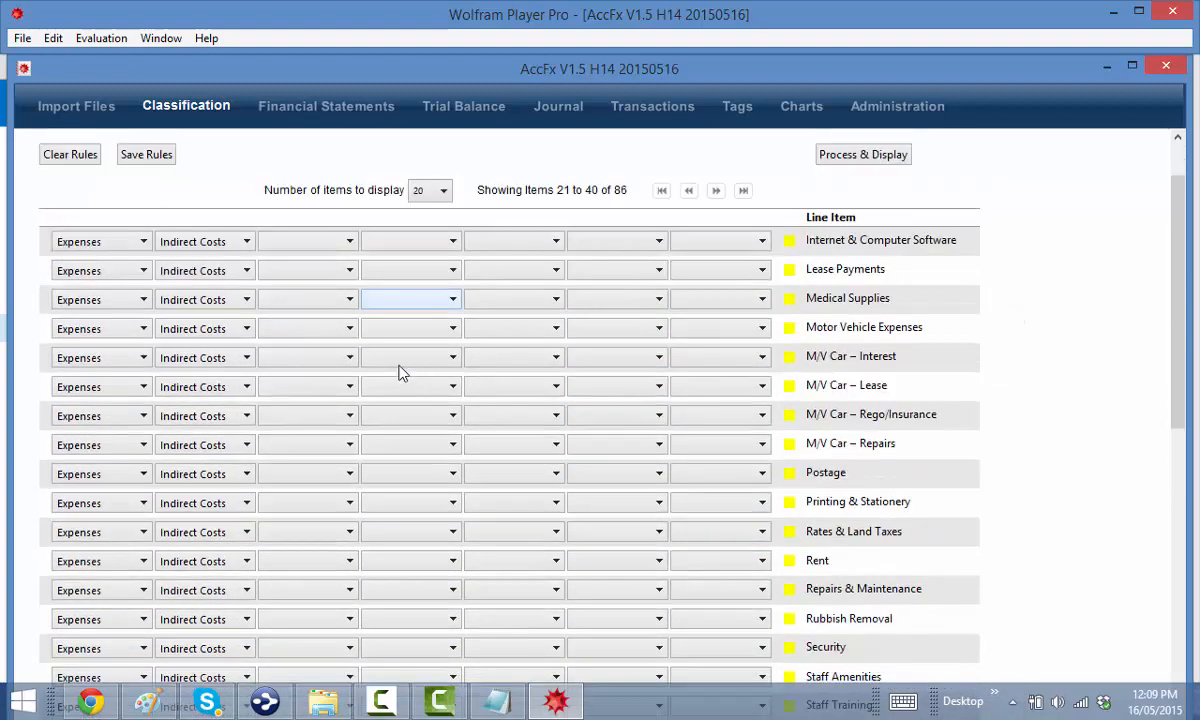
pyautogui.click(302, 243)
pyautogui.scroll(-9, 313, 276)
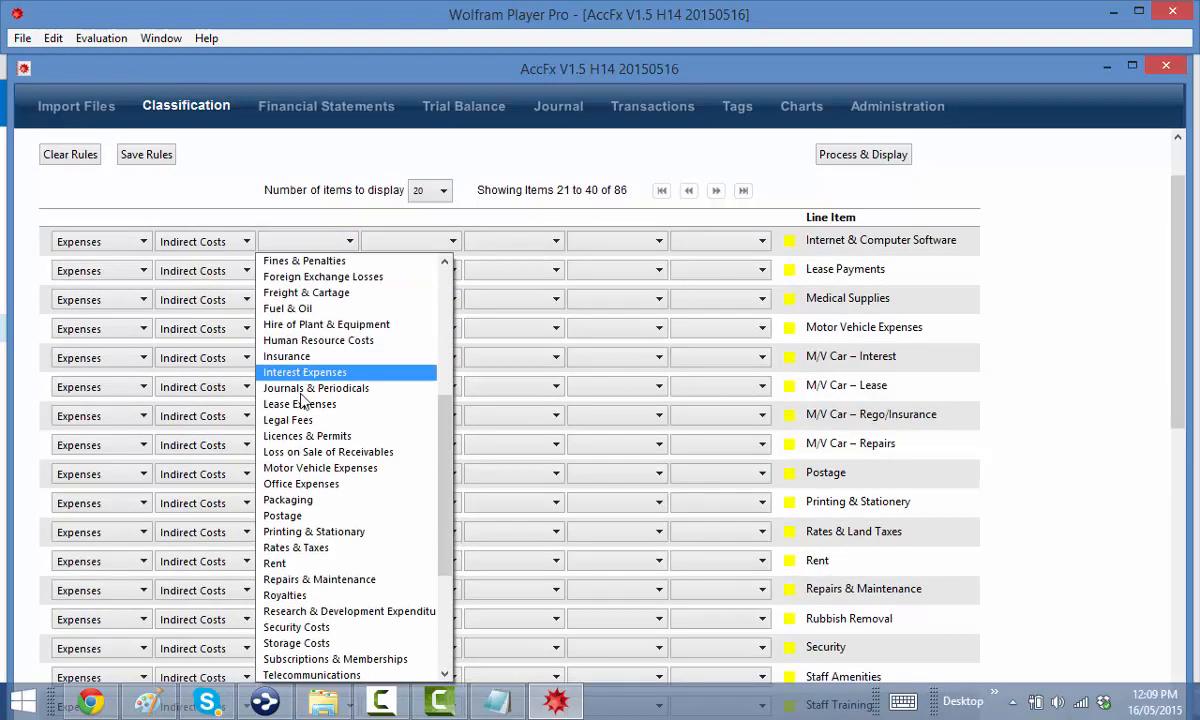
pyautogui.click(325, 531)
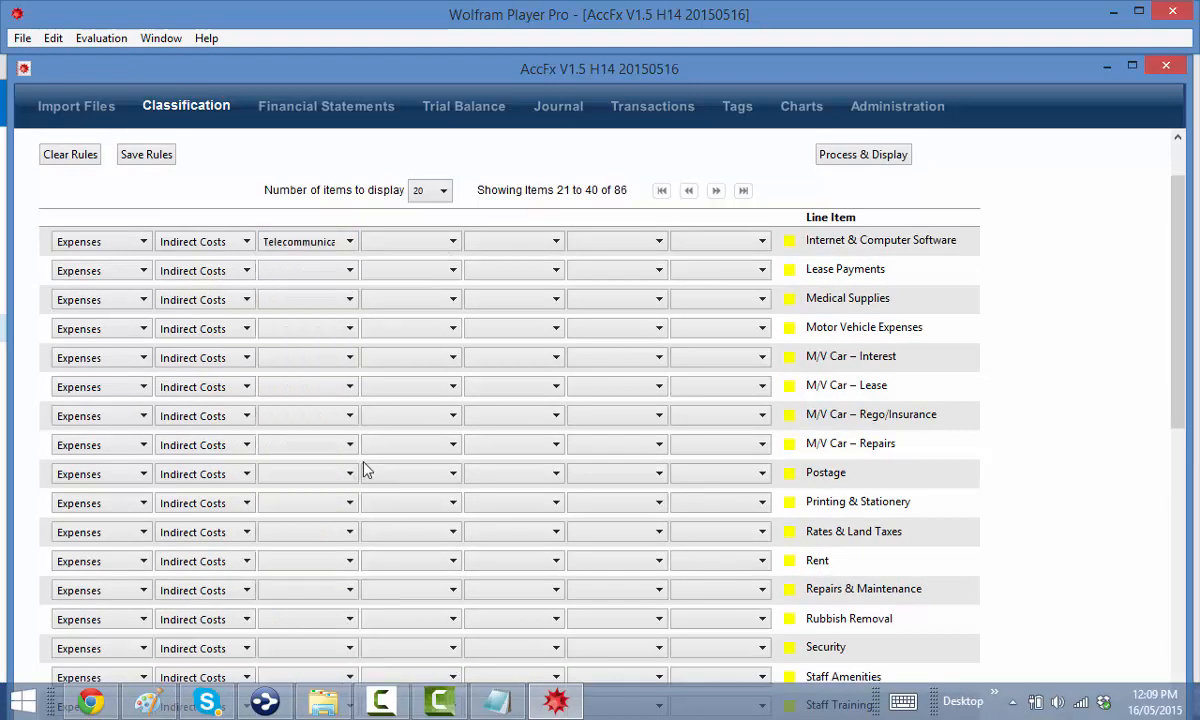
pyautogui.click(407, 242)
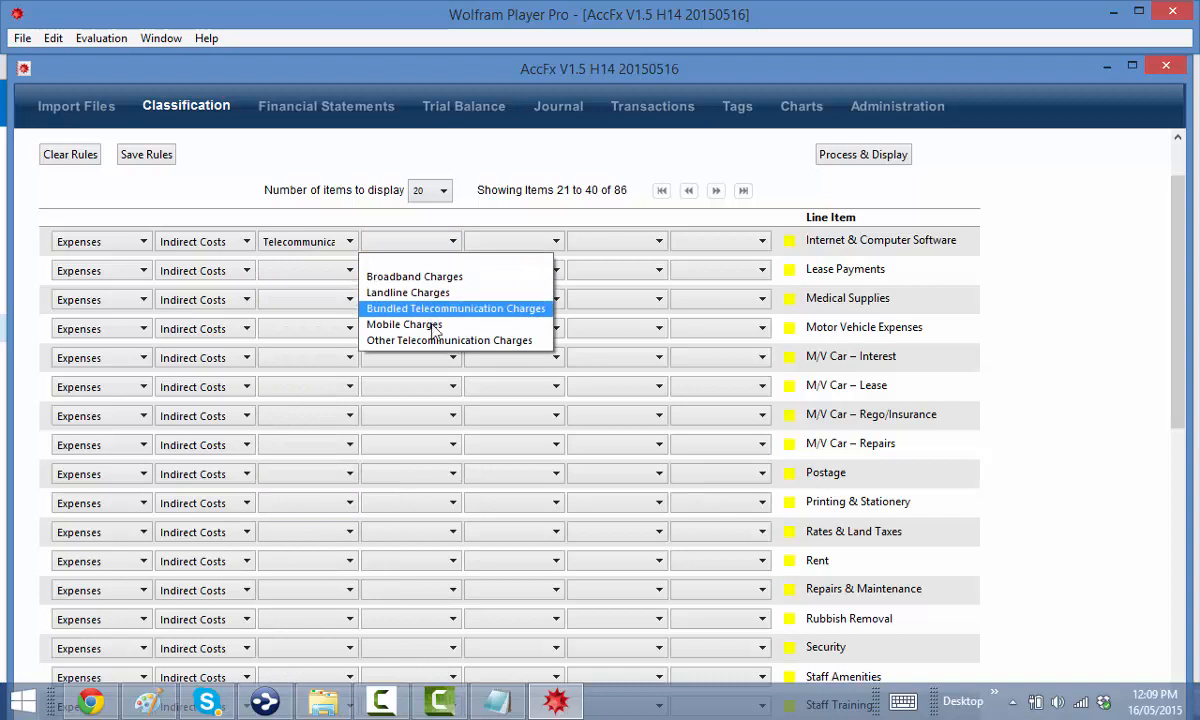
pyautogui.click(405, 274)
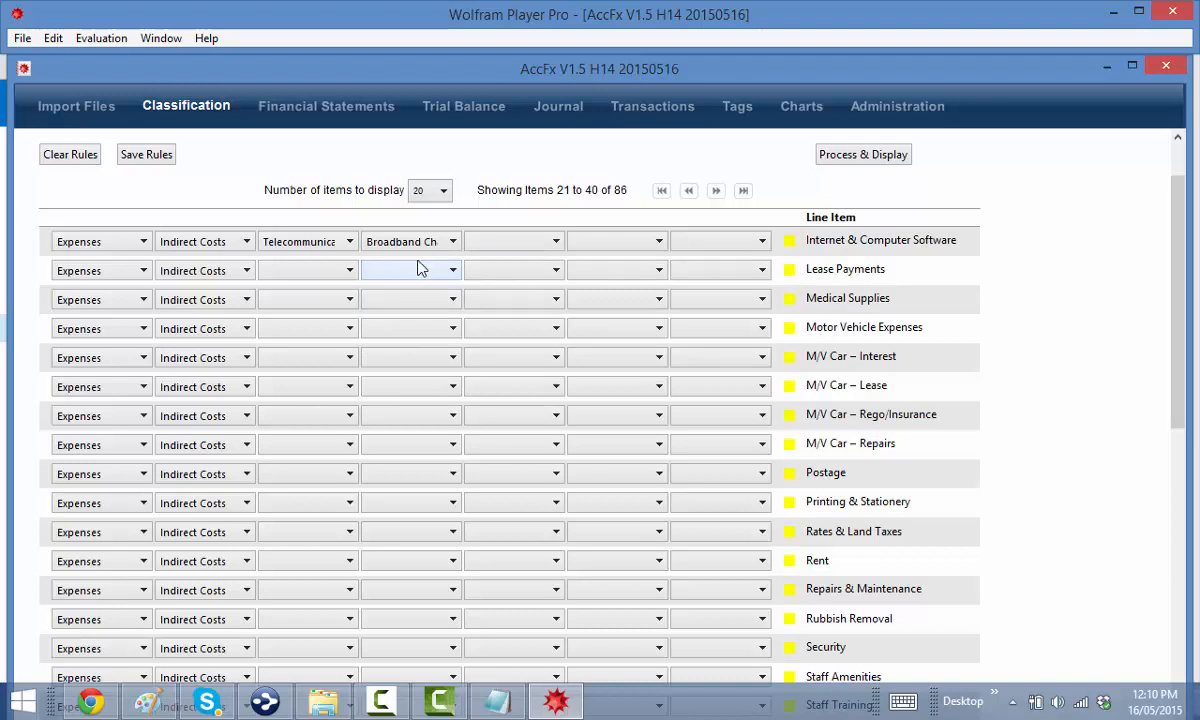
pyautogui.click(350, 242)
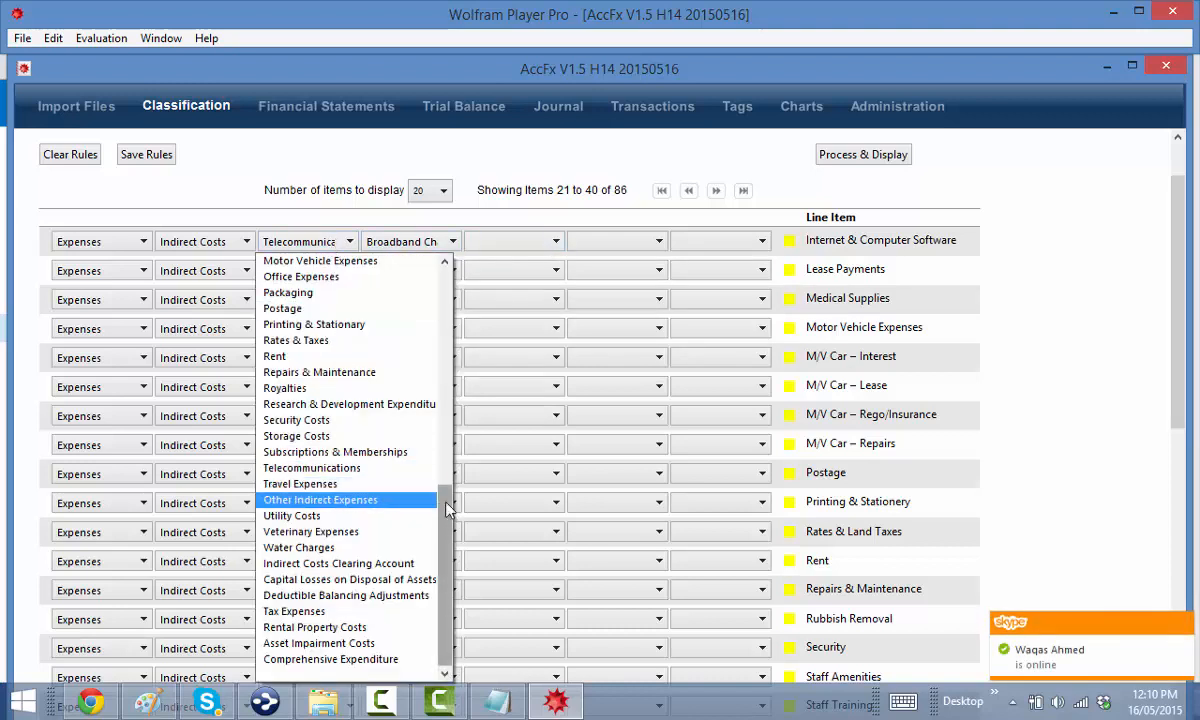
pyautogui.moveTo(447, 510); pyautogui.dragTo(450, 327)
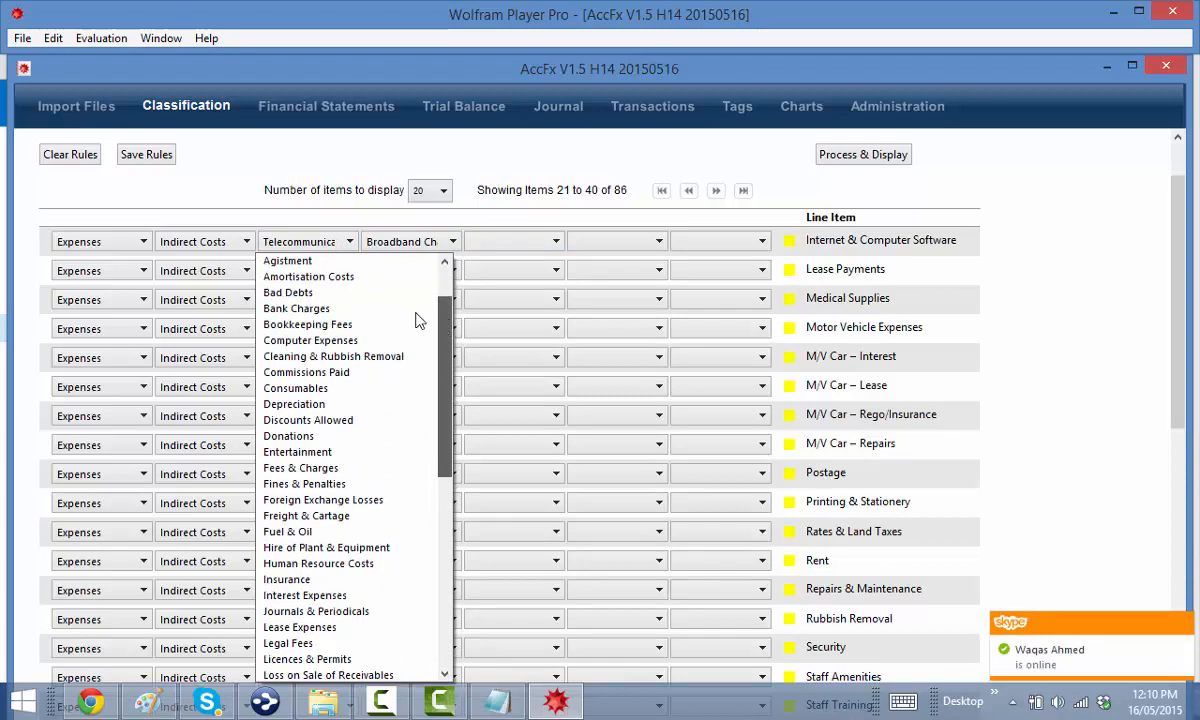
pyautogui.scroll(1, 415, 316)
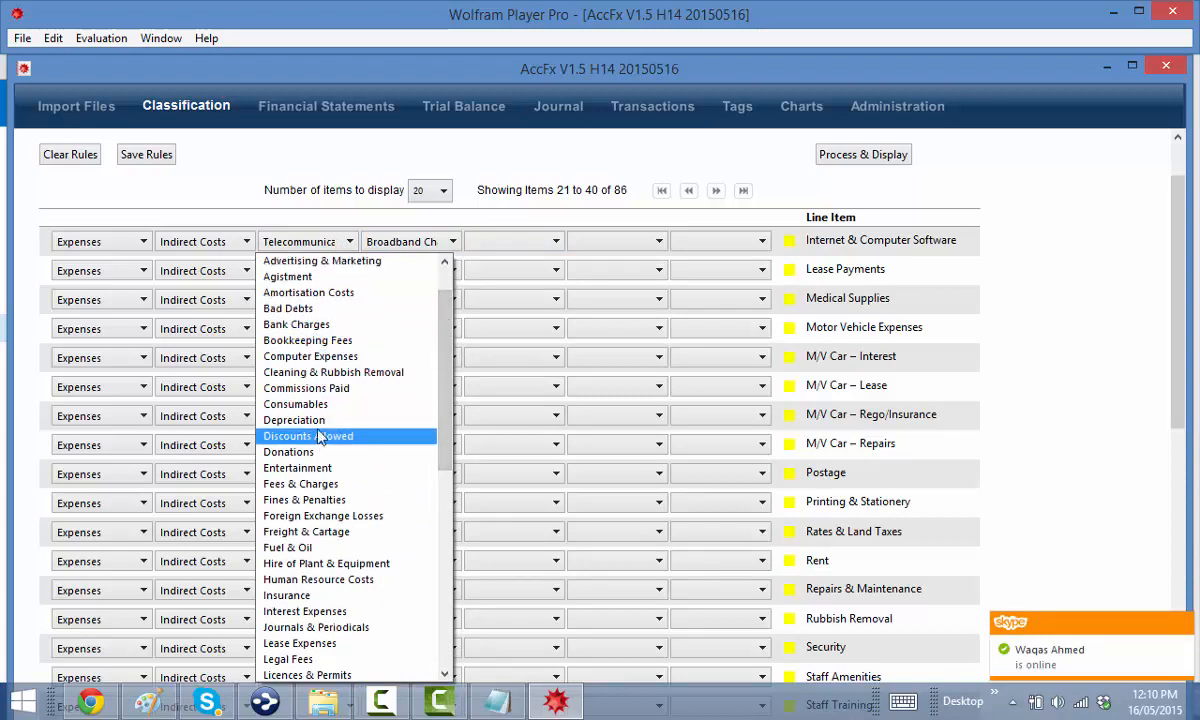
pyautogui.click(310, 356)
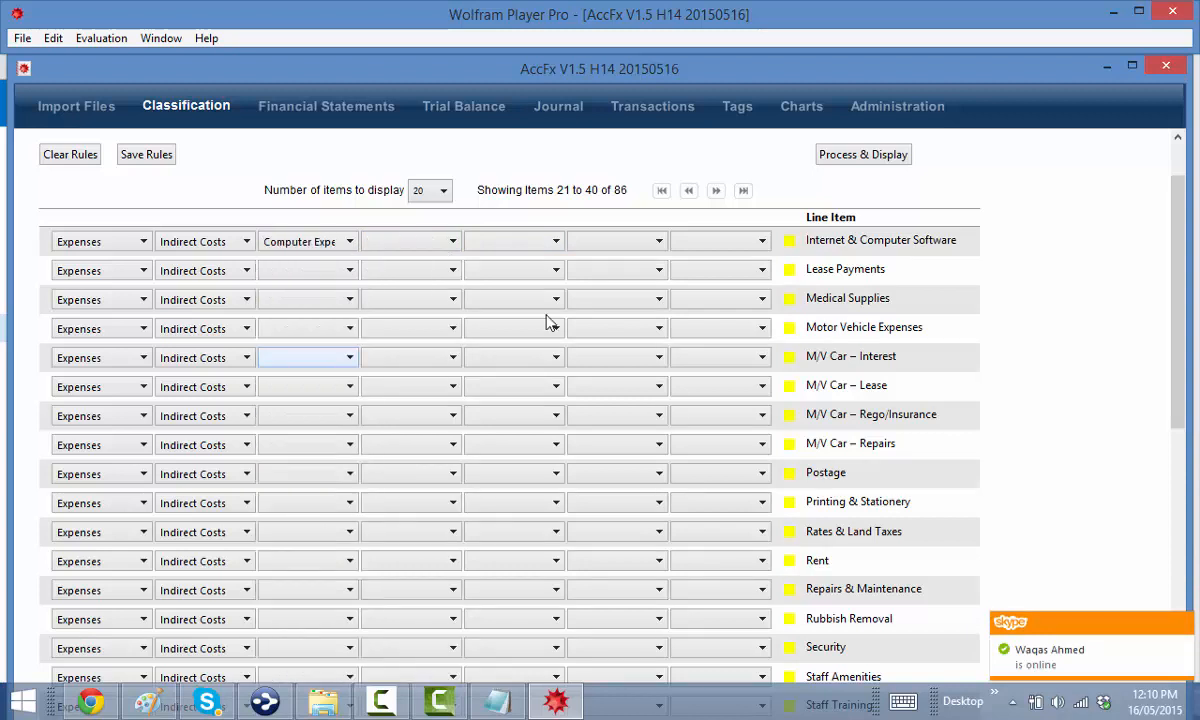
# Classify Lease Payments as Lease Expenses and Medical Supplies as Consumables › Other Consumables
pyautogui.click(295, 275)
pyautogui.scroll(-2, 338, 420)
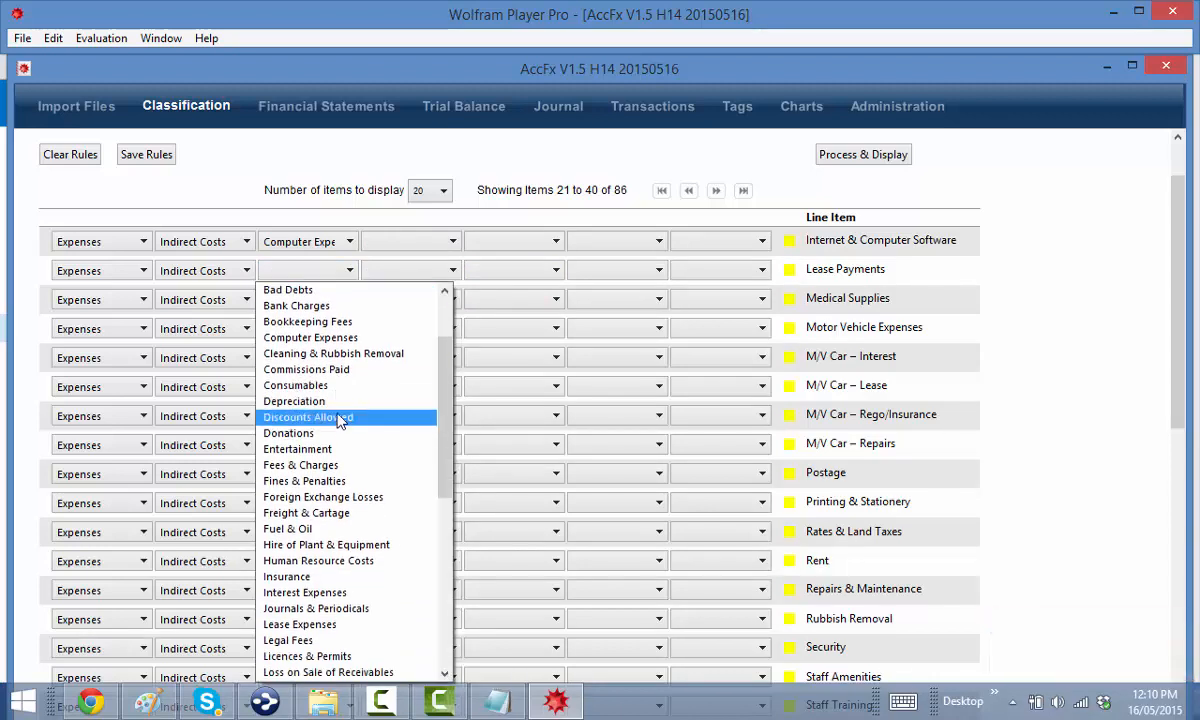
pyautogui.scroll(-1, 335, 595)
pyautogui.click(331, 579)
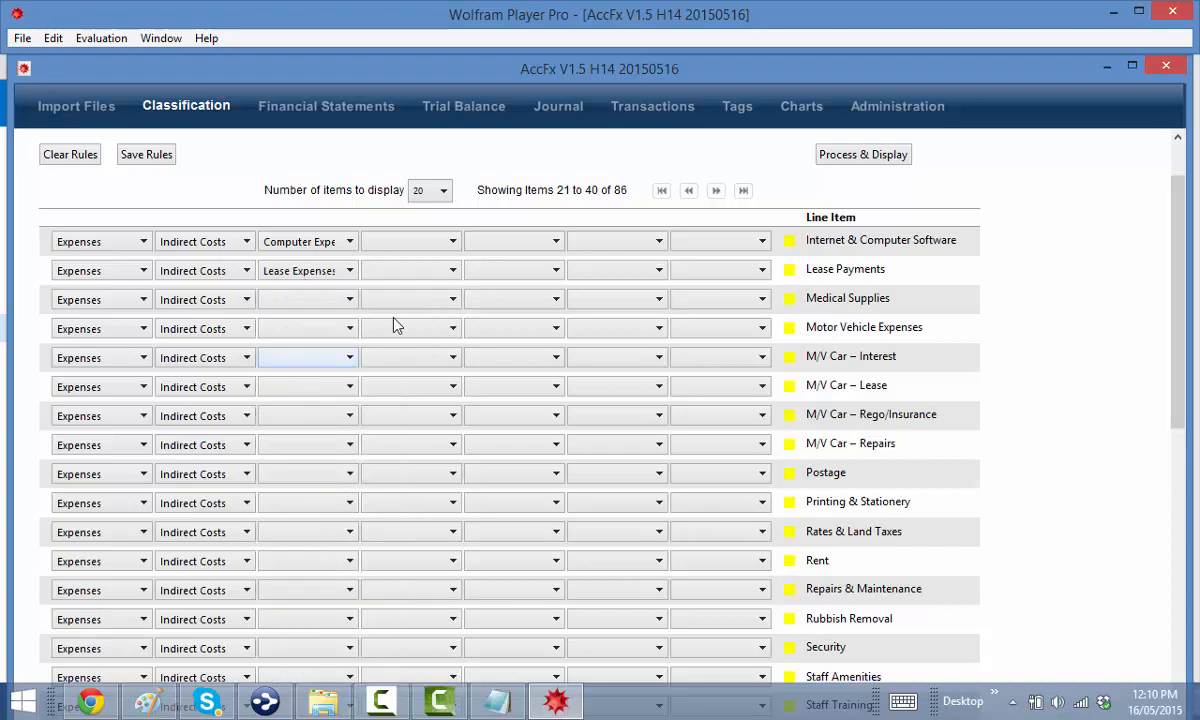
pyautogui.click(289, 303)
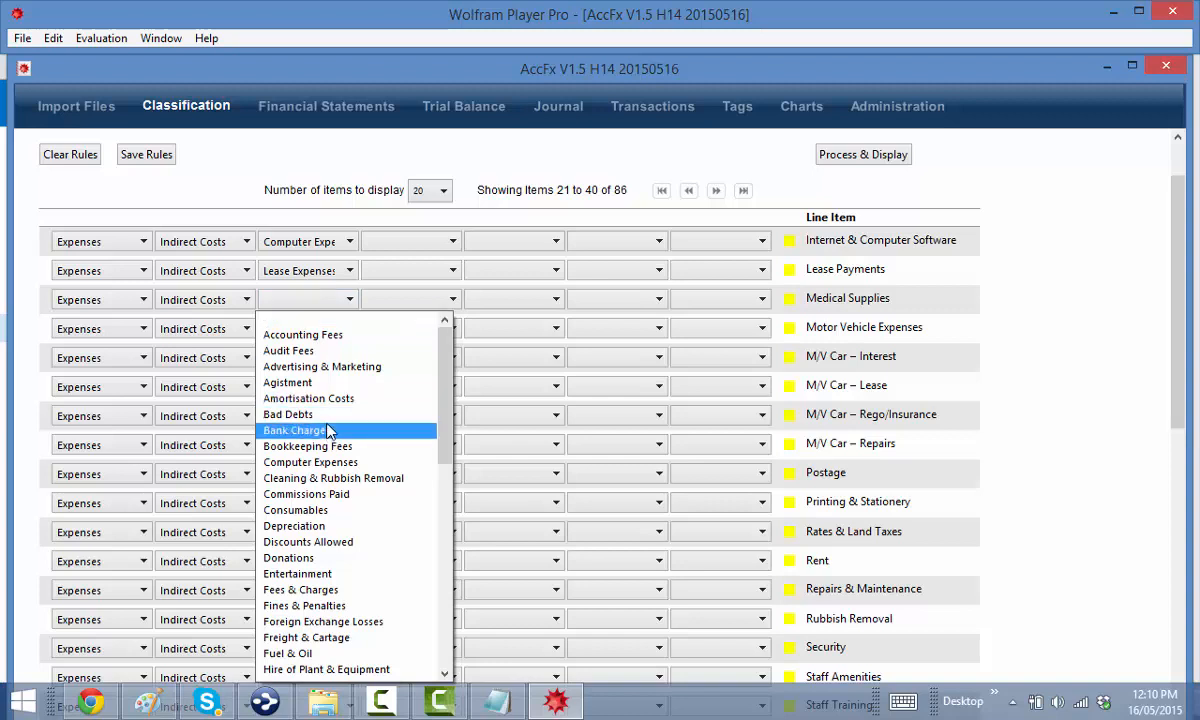
pyautogui.scroll(-2, 329, 430)
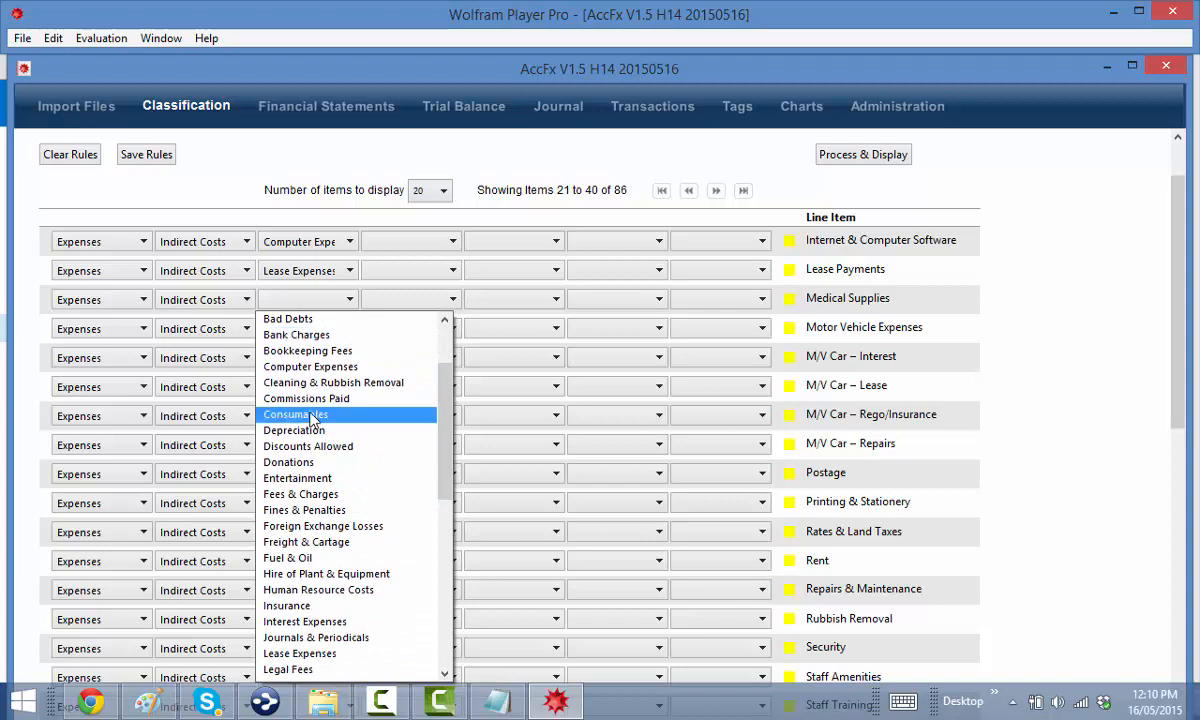
pyautogui.click(318, 425)
pyautogui.click(417, 311)
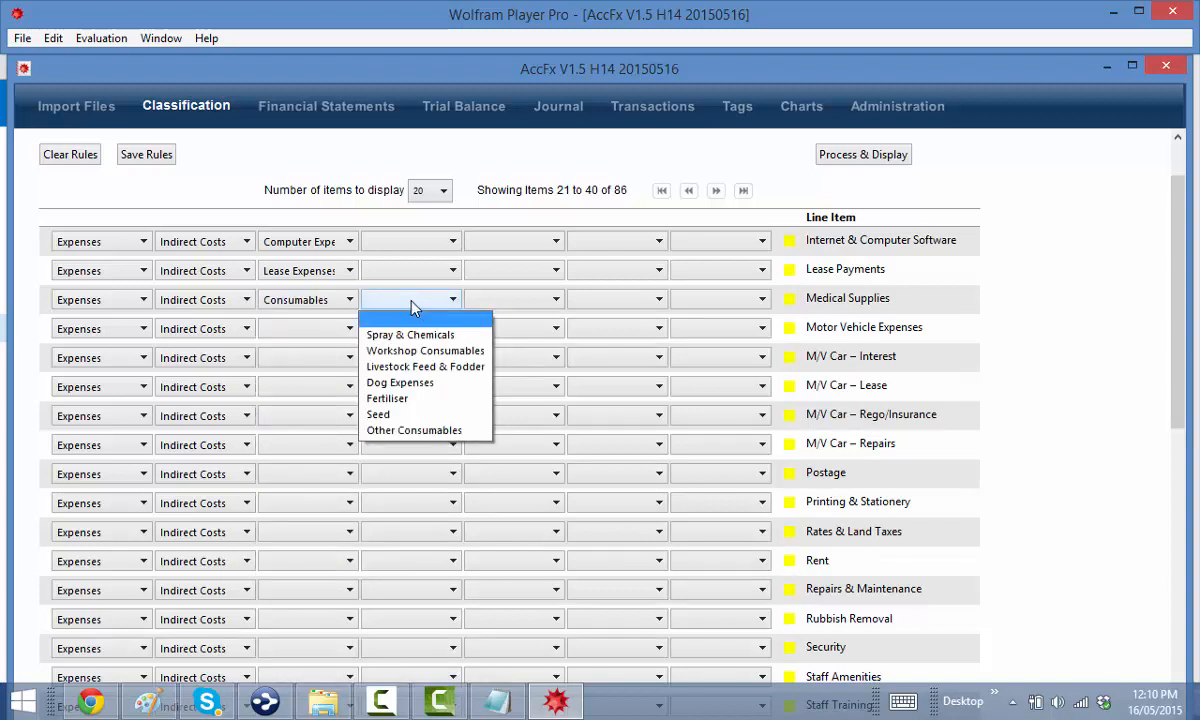
pyautogui.click(400, 430)
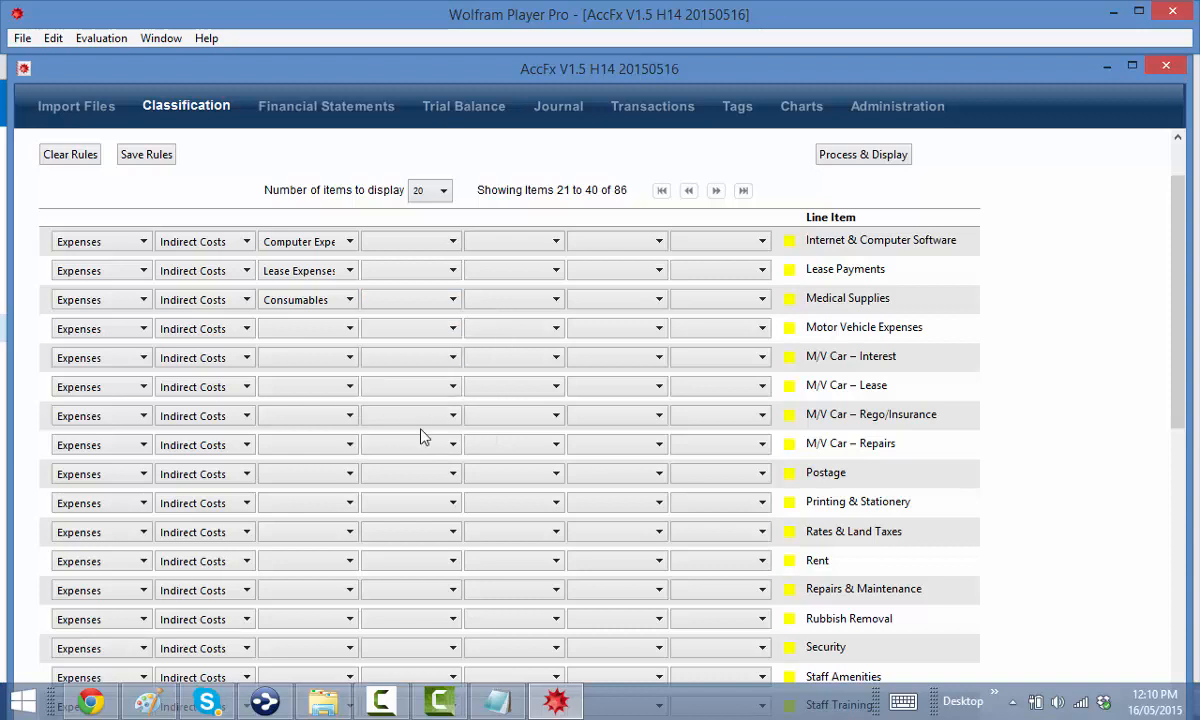
# File Motor Vehicle Expenses under Motor Vehicle Expenses › Other Motor Vehicle Expenses
pyautogui.click(297, 334)
pyautogui.scroll(-6, 316, 429)
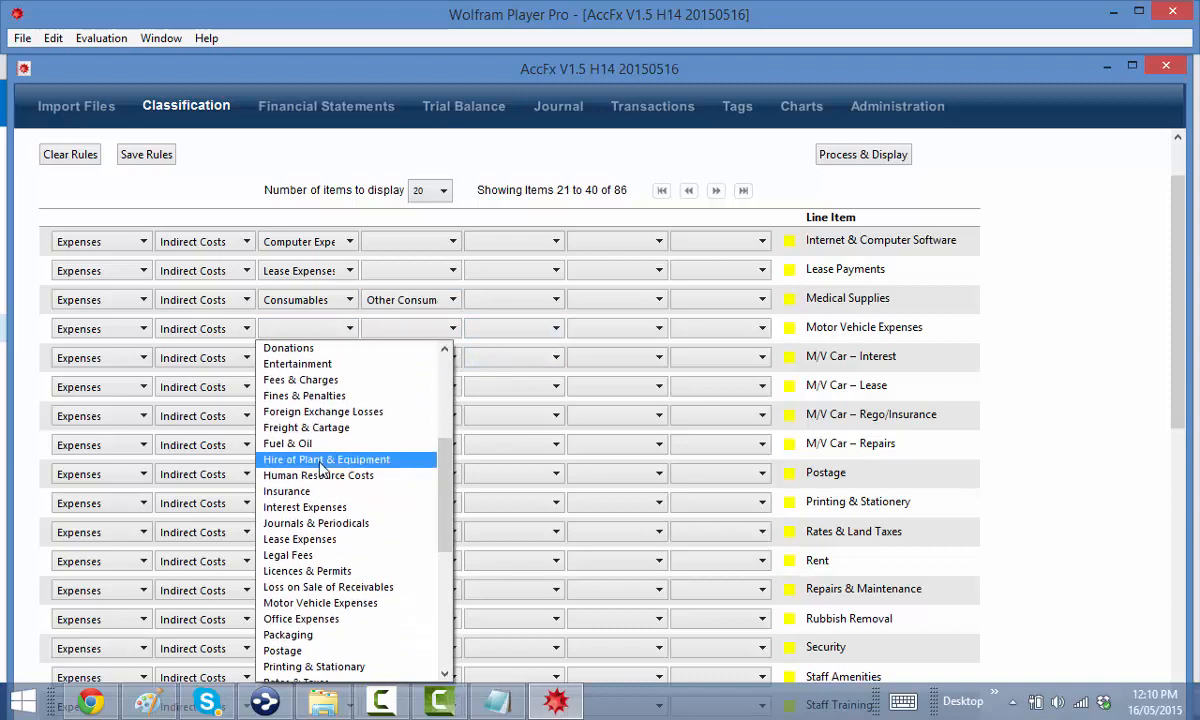
pyautogui.scroll(-2, 321, 468)
pyautogui.click(320, 506)
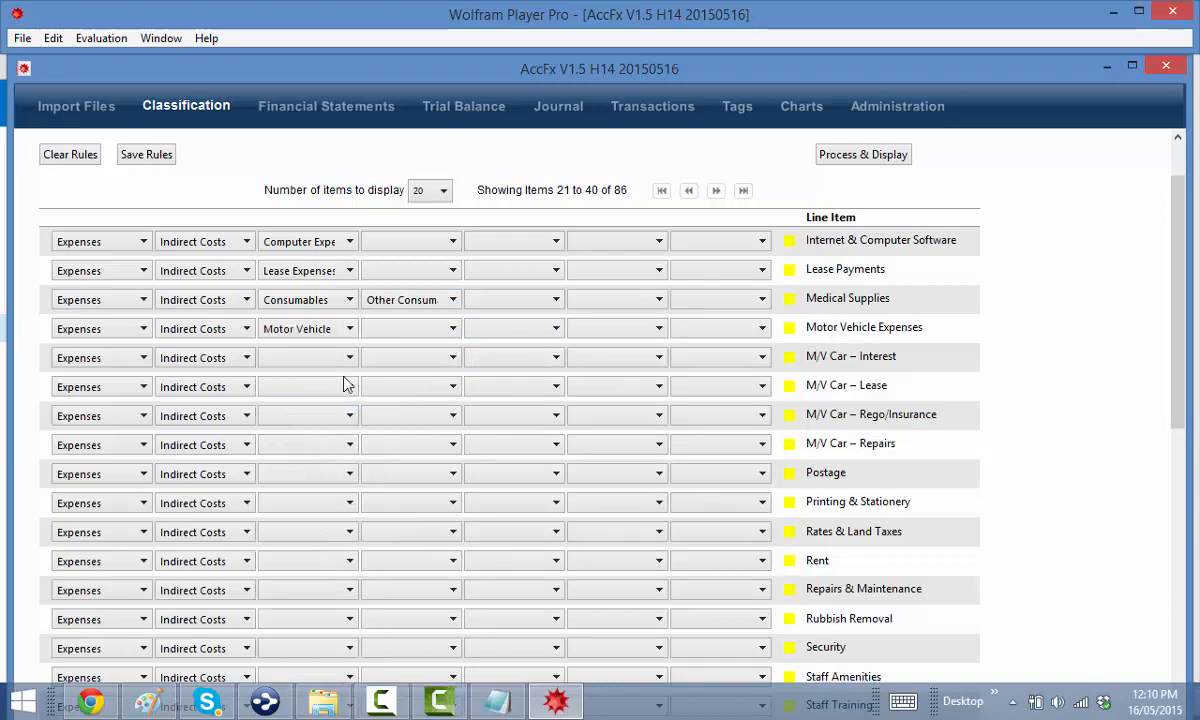
pyautogui.click(388, 330)
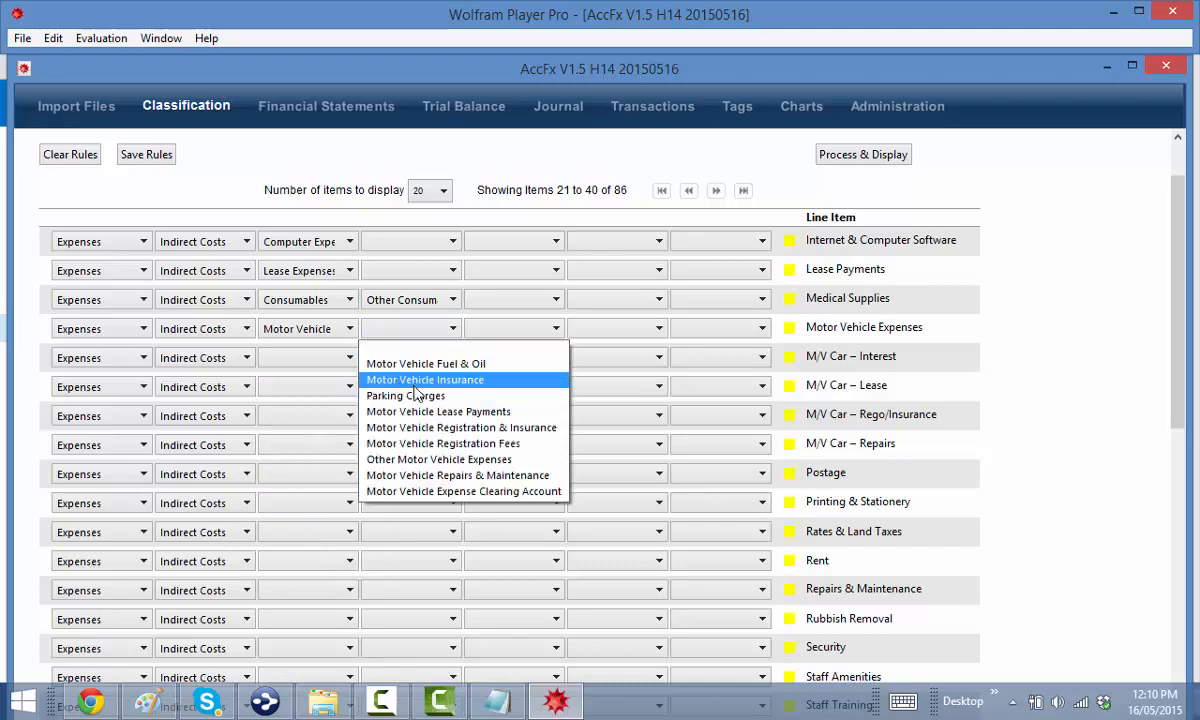
pyautogui.click(403, 460)
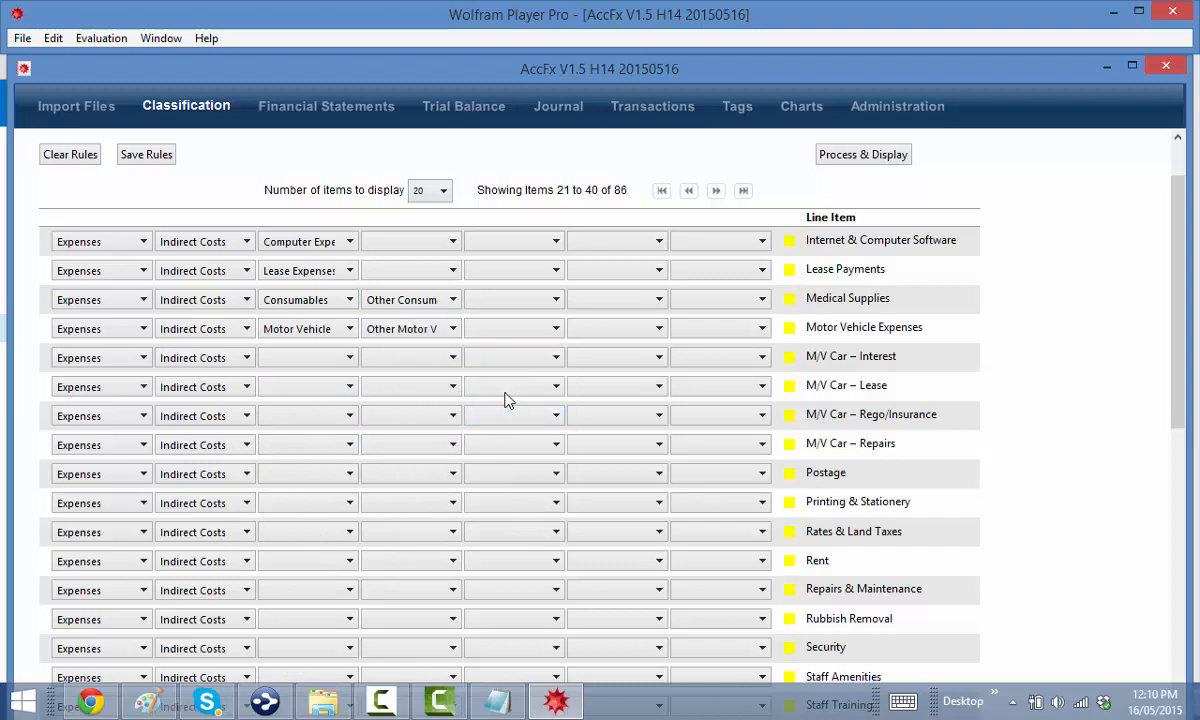
# Reclassify M/V Car – Interest from Motor Vehicle Expenses to Interest Expenses
pyautogui.click(305, 366)
pyautogui.scroll(-1, 335, 455)
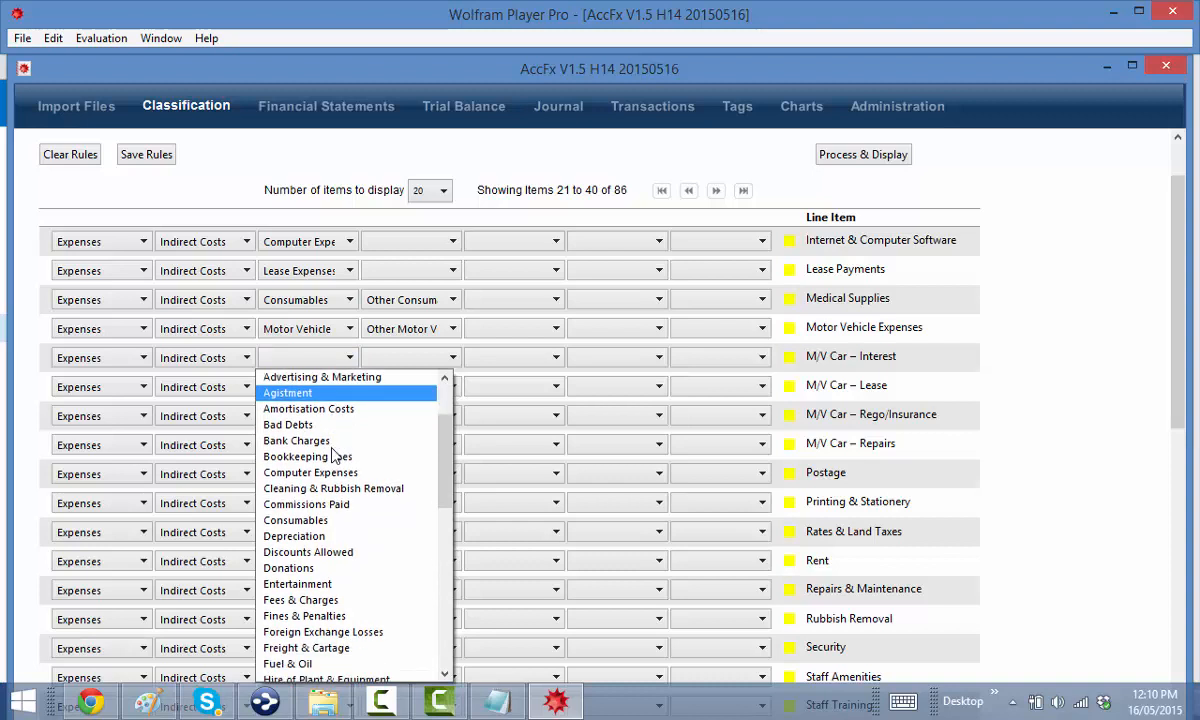
pyautogui.scroll(-4, 320, 470)
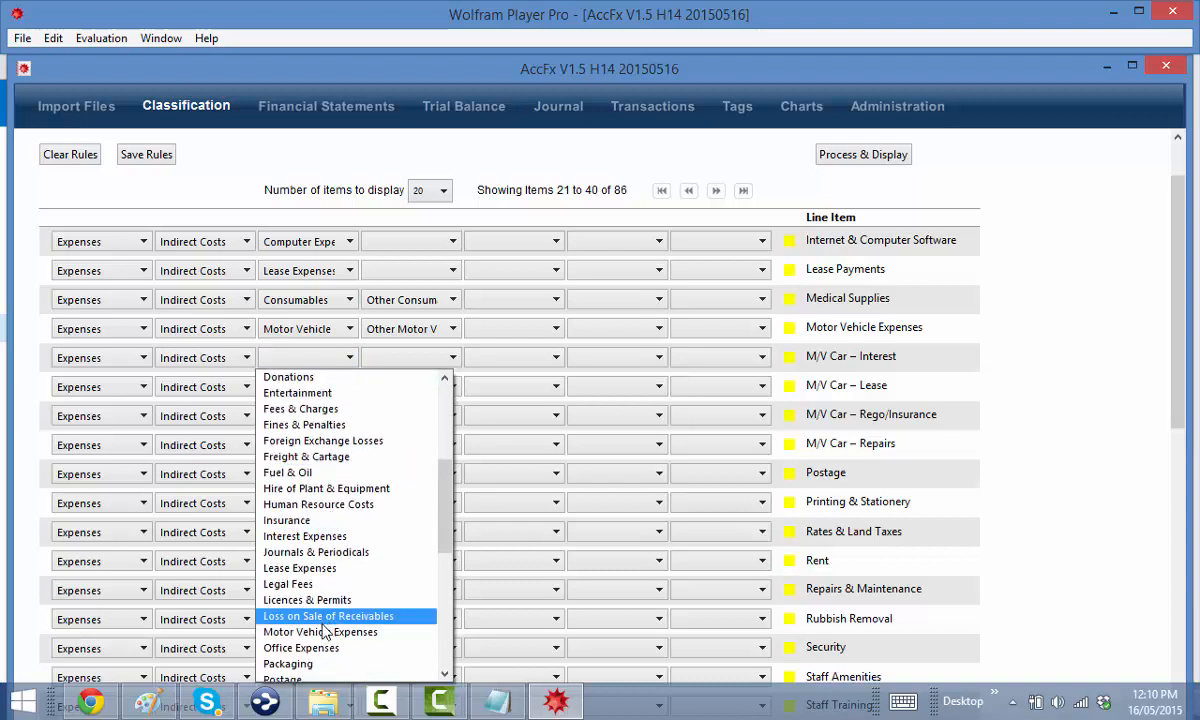
pyautogui.click(323, 632)
pyautogui.click(412, 358)
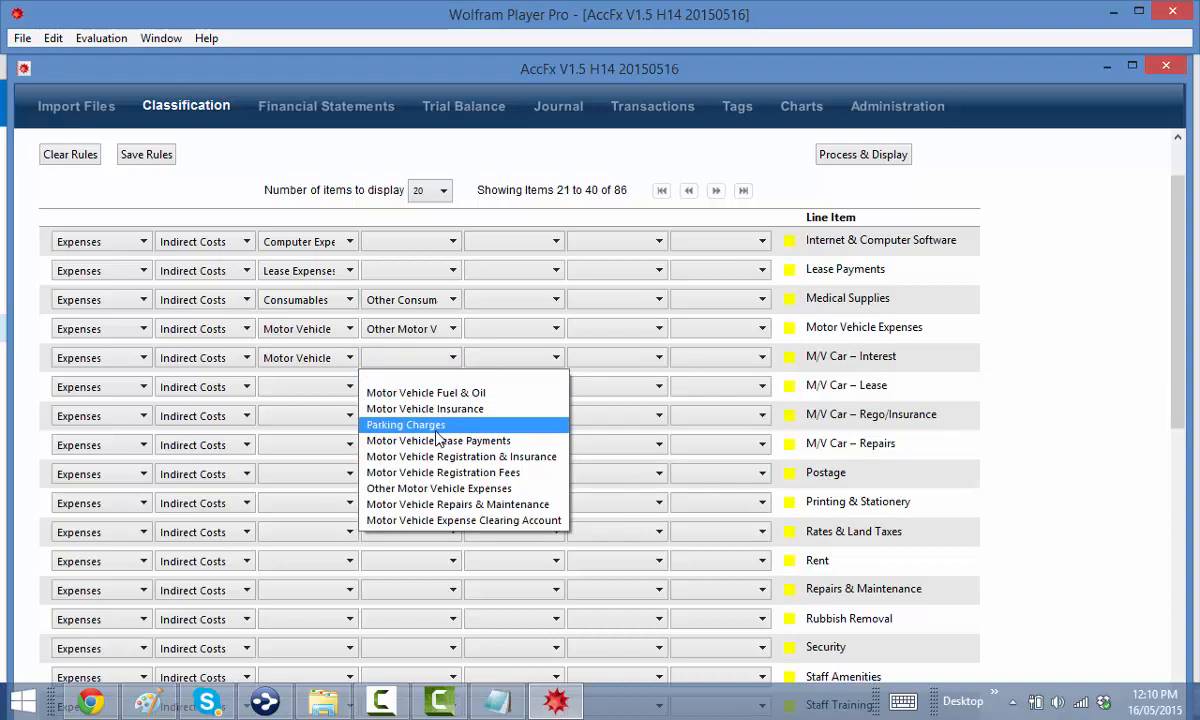
pyautogui.click(342, 356)
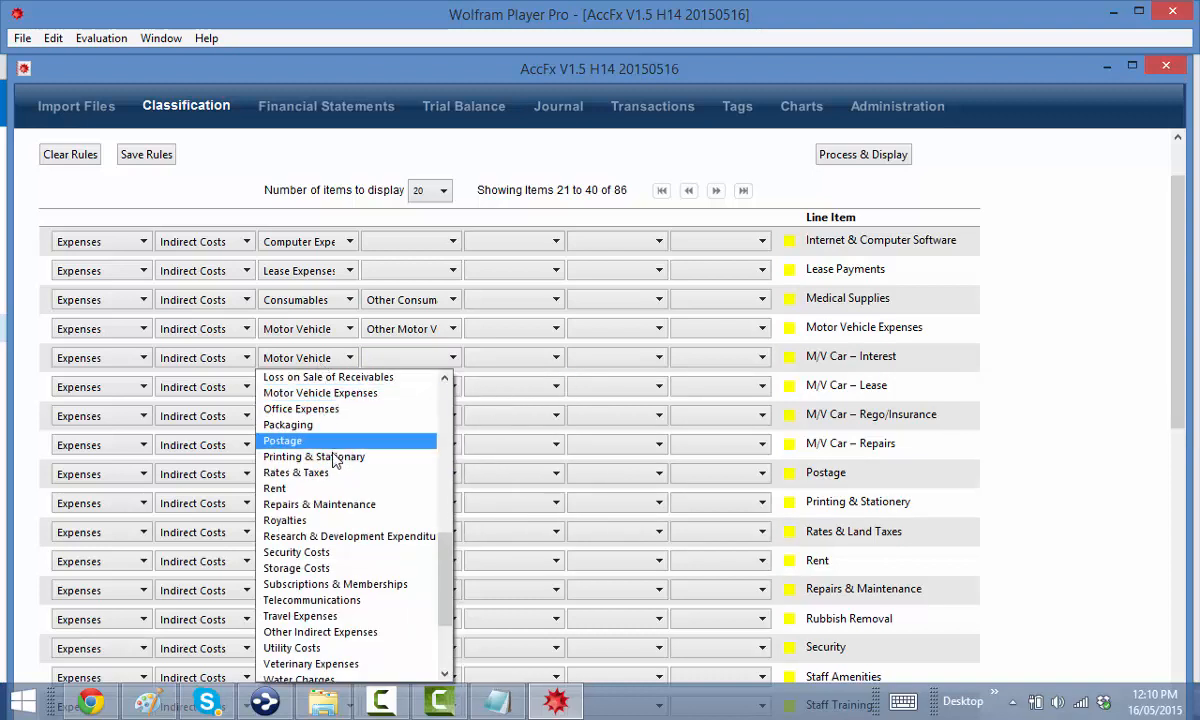
pyautogui.scroll(-3, 335, 459)
pyautogui.scroll(5, 310, 428)
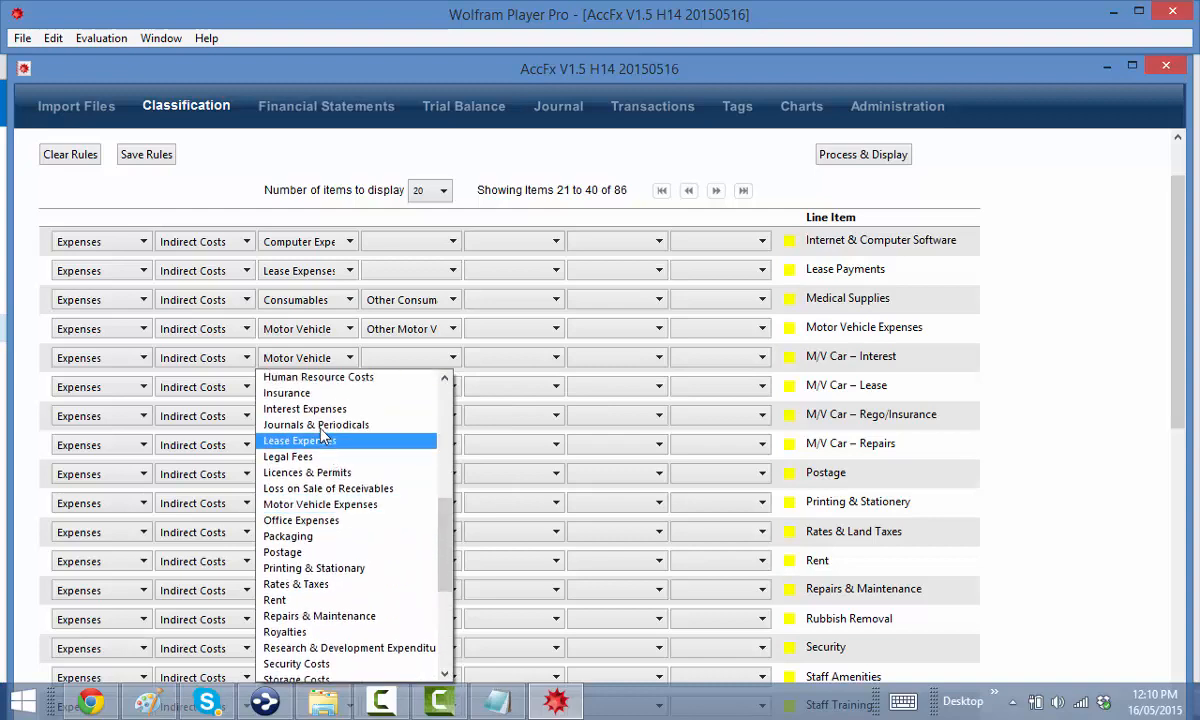
pyautogui.click(314, 416)
pyautogui.click(390, 358)
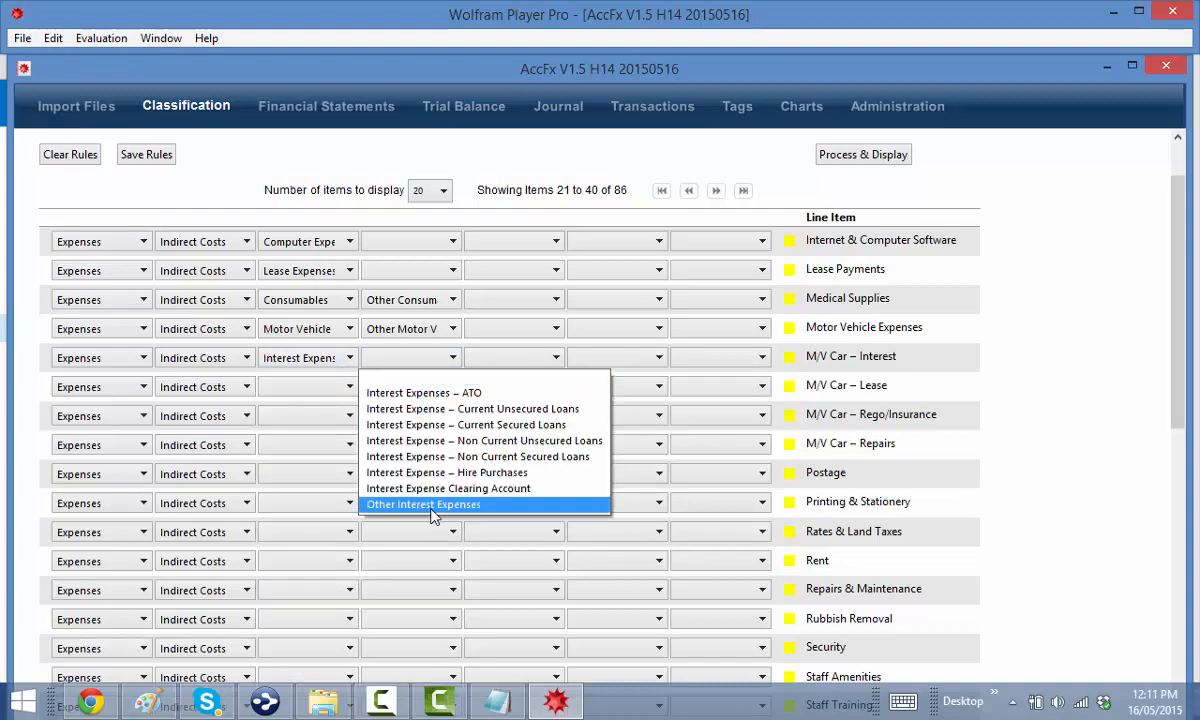
# Set the M/V Car – Interest subcategory, then file M/V Car – Lease as Motor Vehicle Lease Payments
pyautogui.click(430, 472)
pyautogui.click(492, 358)
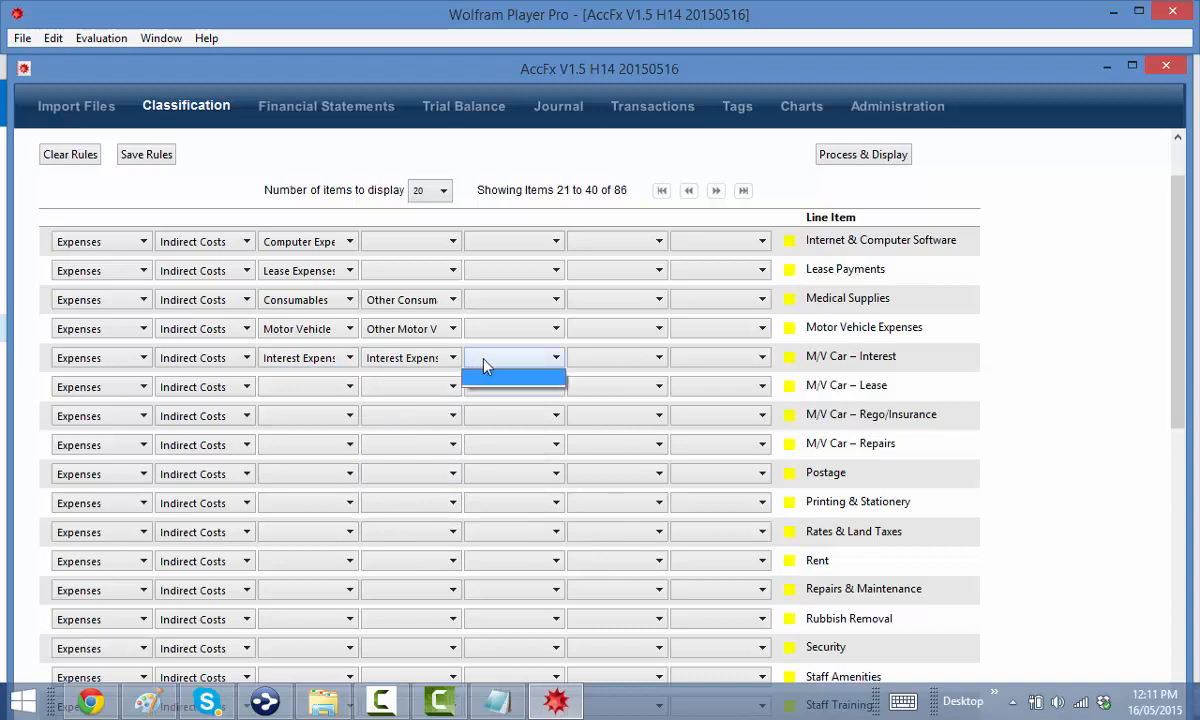
pyautogui.click(490, 367)
pyautogui.click(313, 388)
pyautogui.scroll(-4, 327, 490)
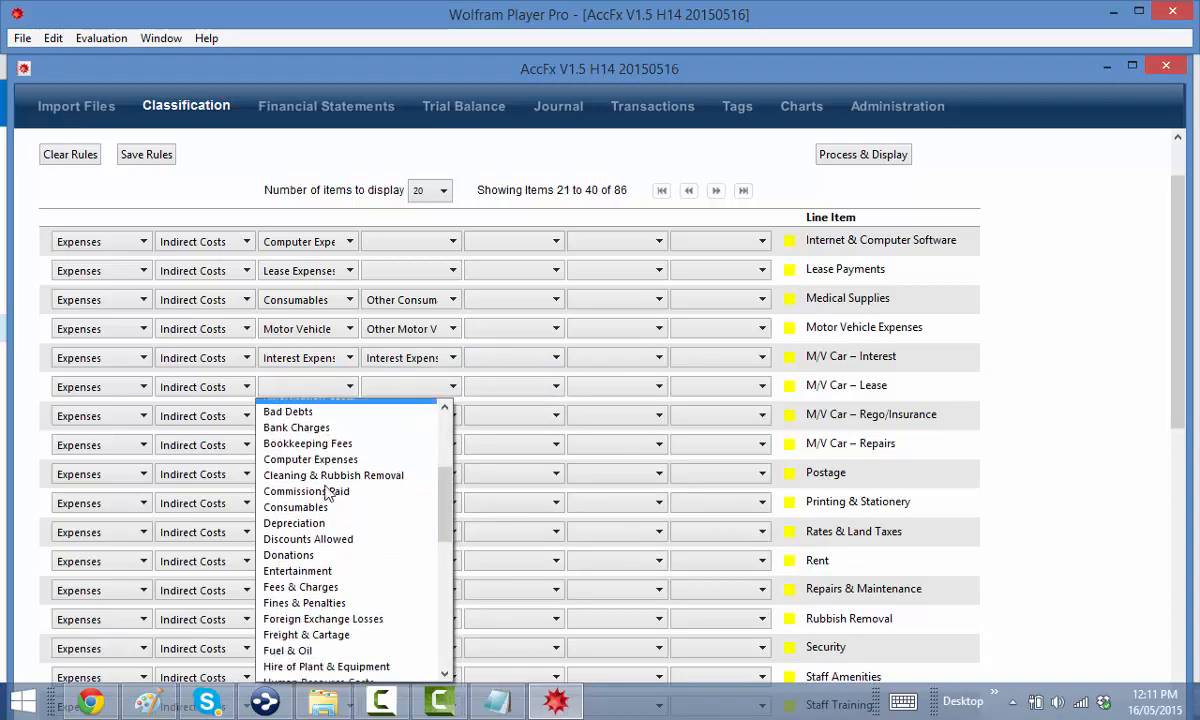
pyautogui.scroll(-3, 333, 565)
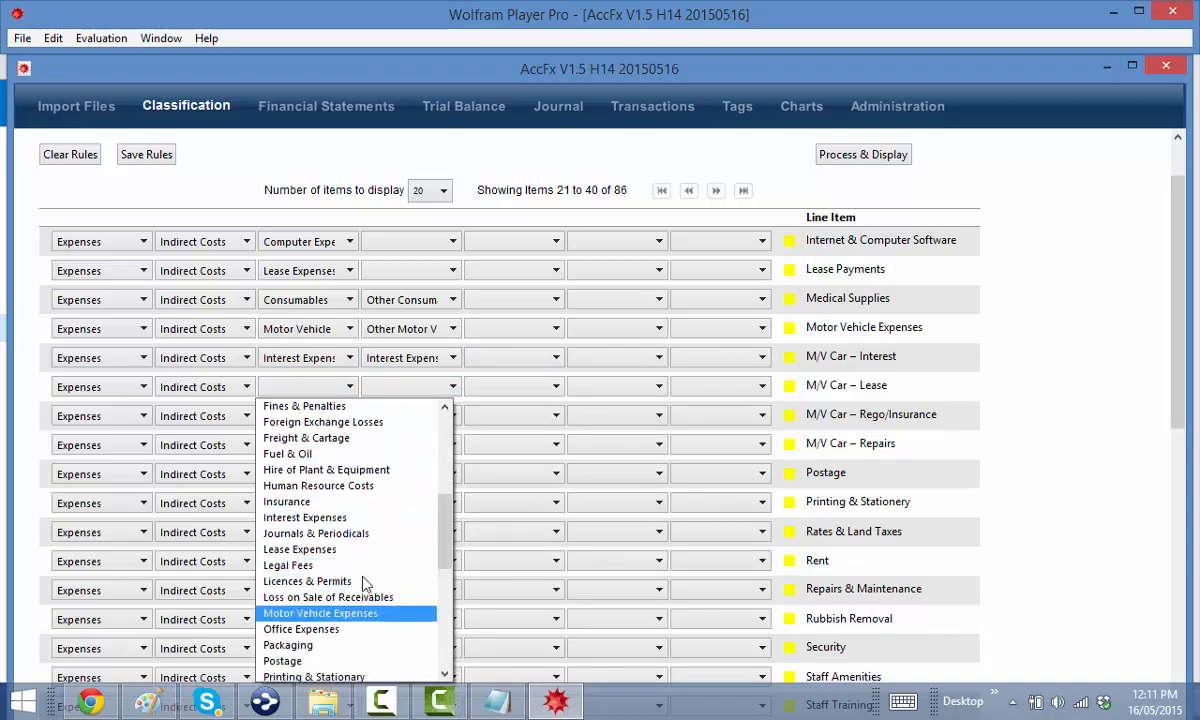
pyautogui.click(330, 610)
pyautogui.click(418, 390)
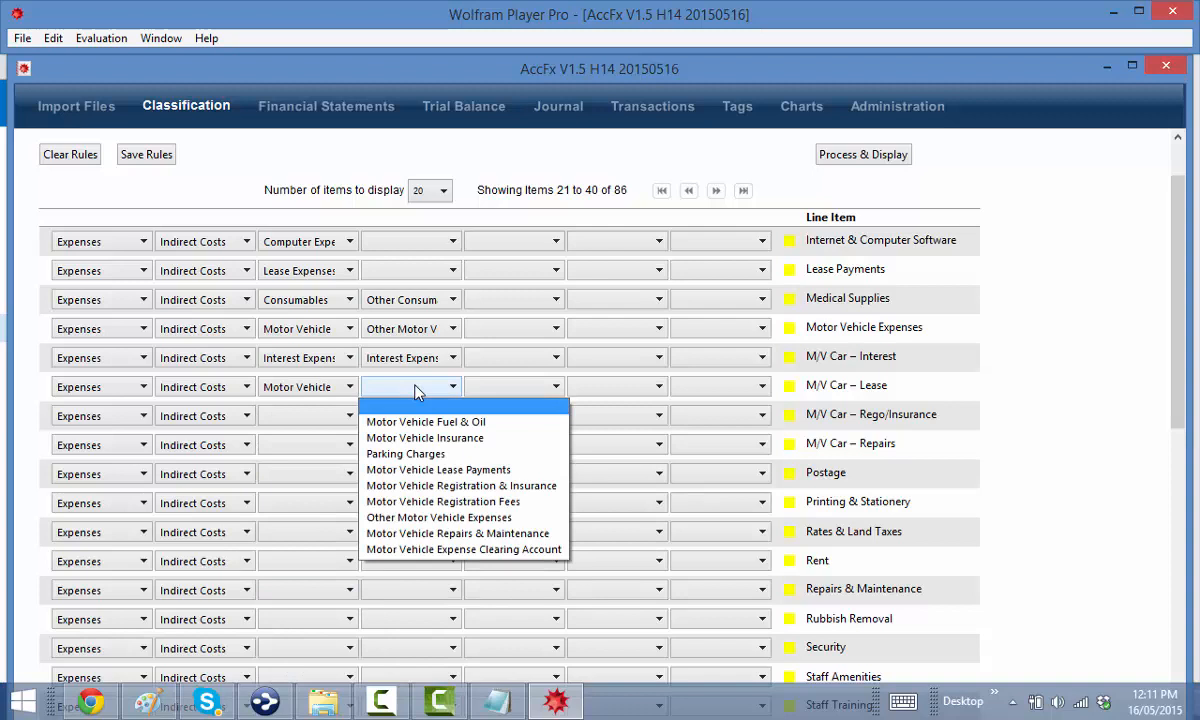
pyautogui.click(430, 469)
# Classify M/V Car – Rego/Insurance as Motor Vehicle Expenses › Motor Vehicle Registration & Insurance
pyautogui.click(336, 416)
pyautogui.scroll(-6, 333, 516)
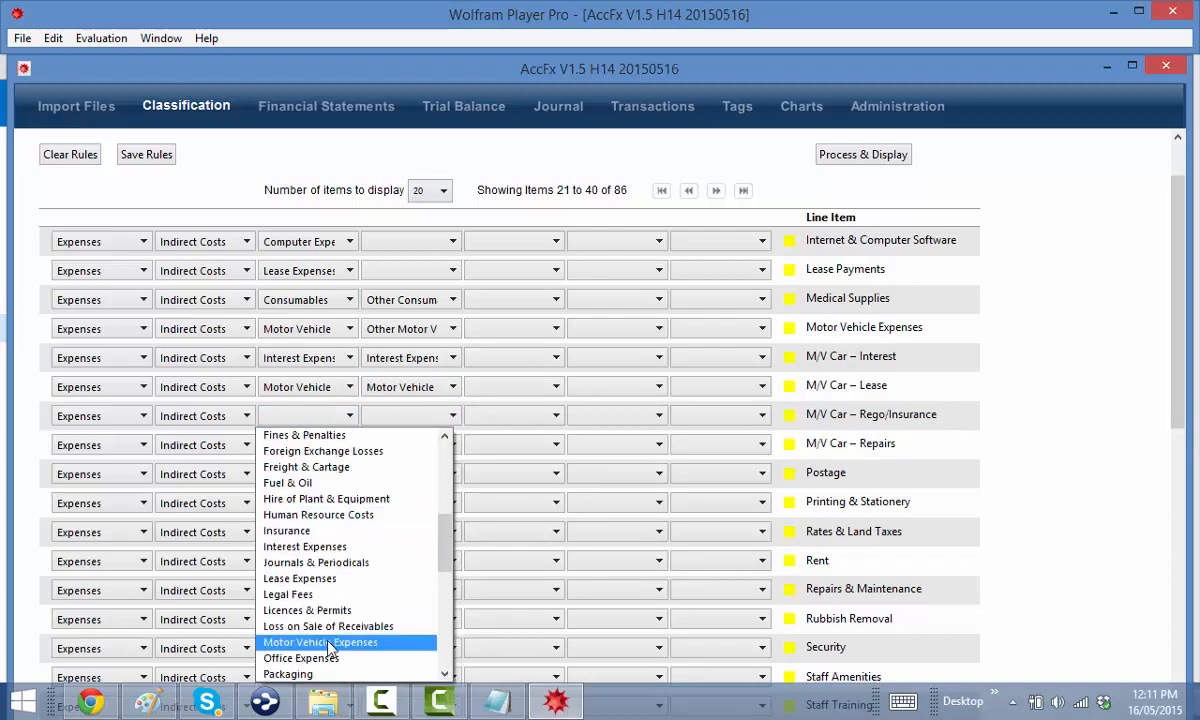
pyautogui.click(328, 643)
pyautogui.click(415, 418)
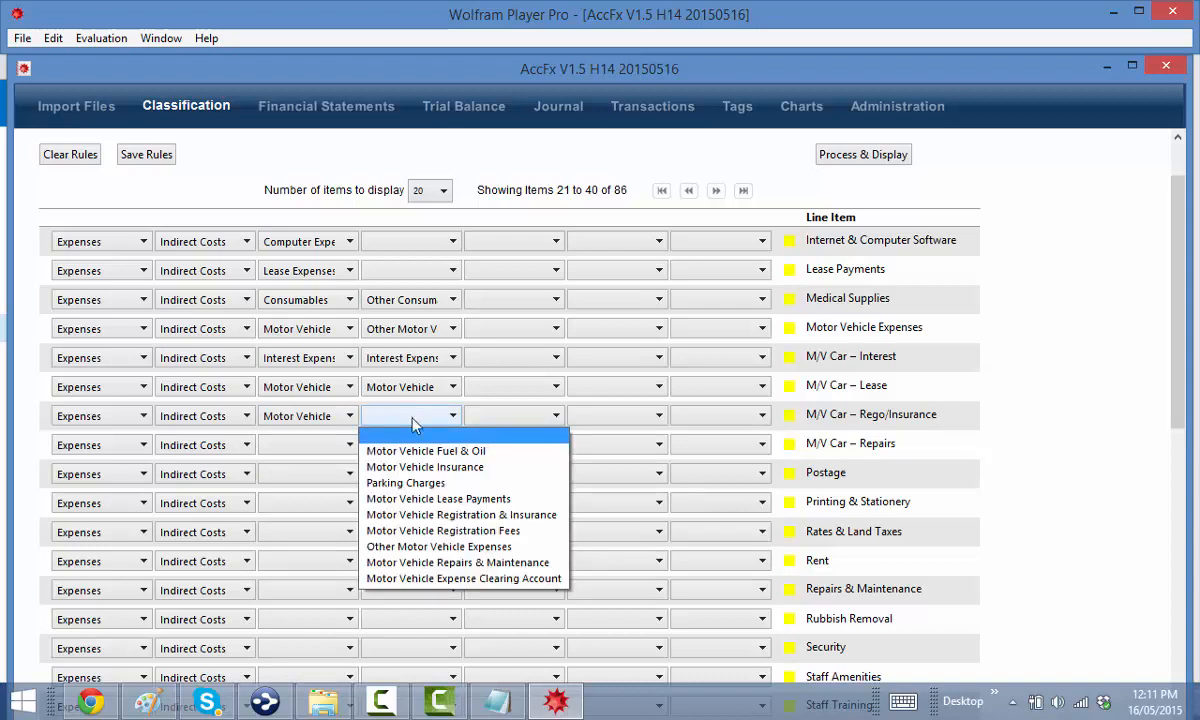
pyautogui.click(463, 517)
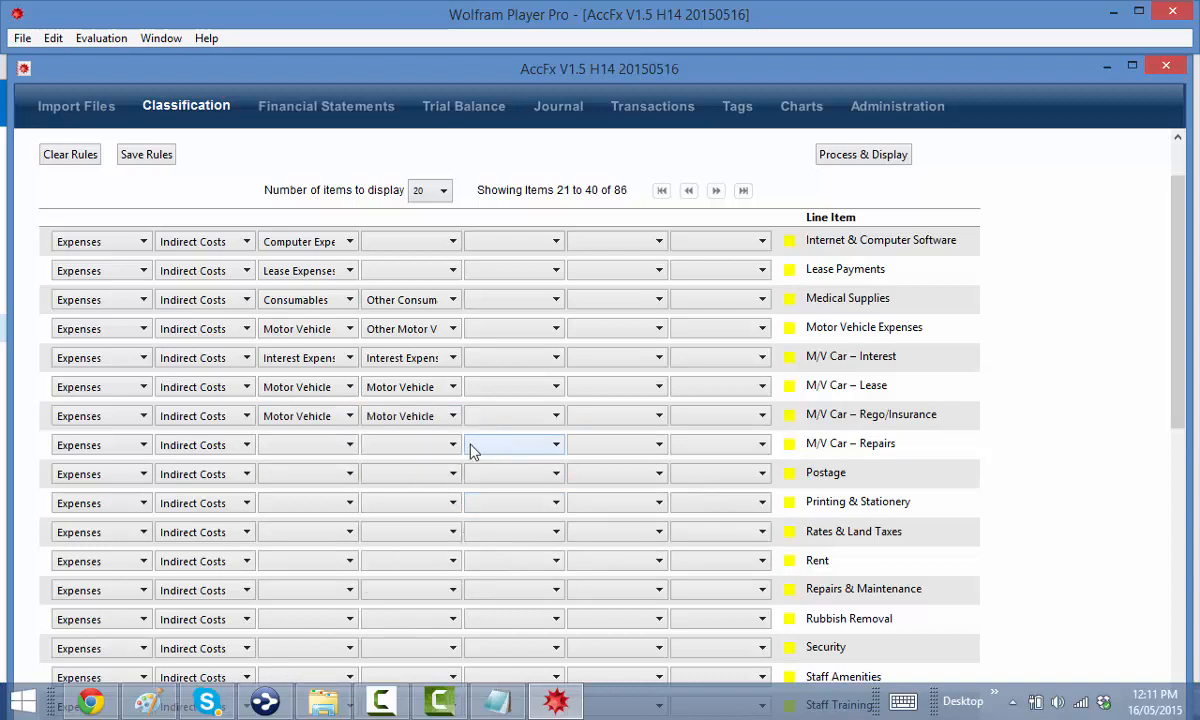
# Reclassify M/V Car – Repairs as Motor Vehicle Expenses › Motor Vehicle Repairs & Maintenance
pyautogui.click(297, 450)
pyautogui.scroll(-3, 318, 530)
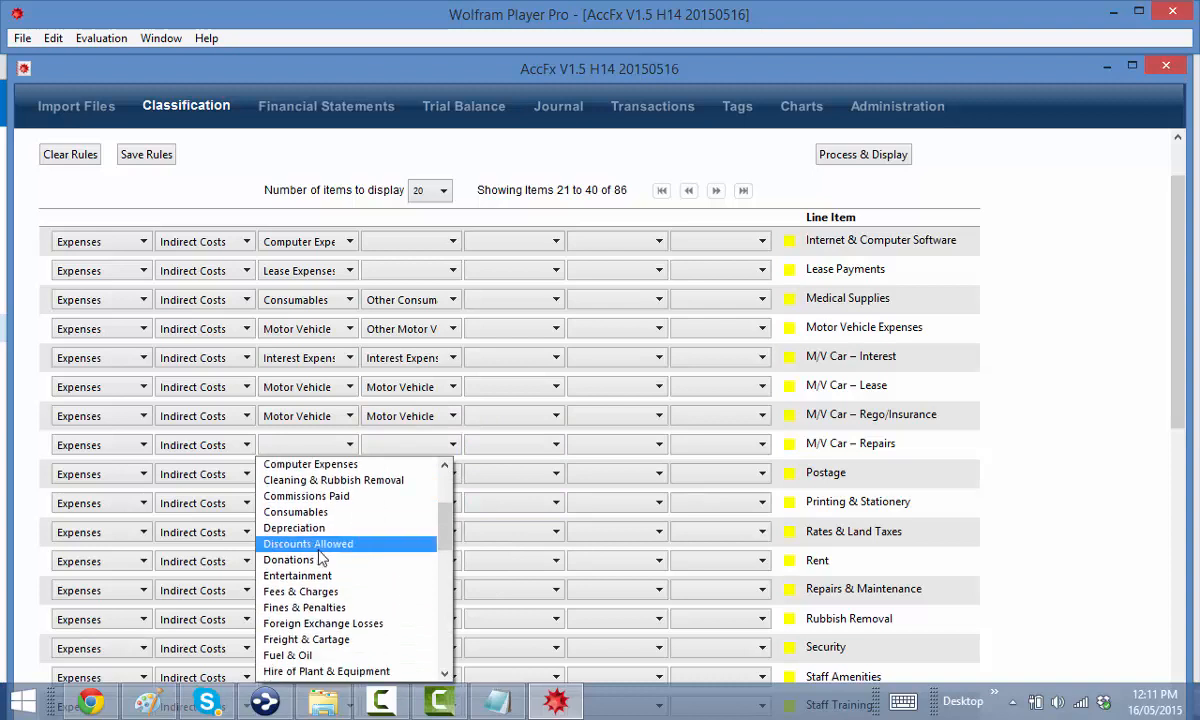
pyautogui.scroll(-4, 322, 558)
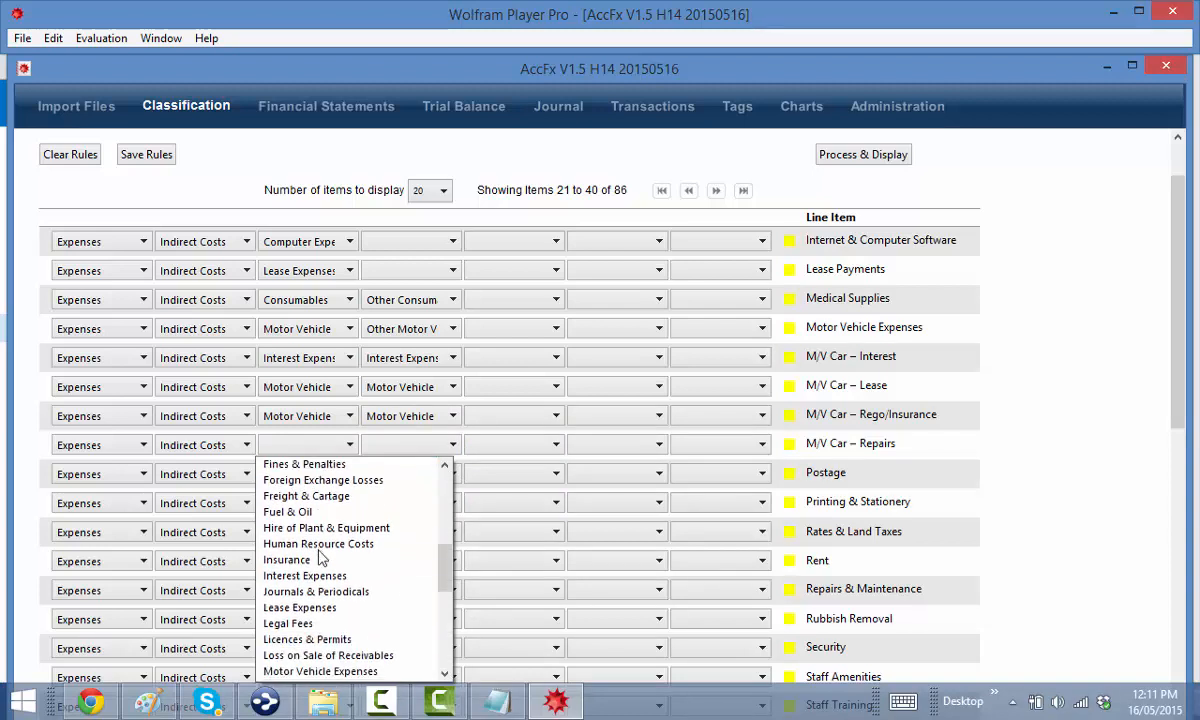
pyautogui.scroll(-2, 337, 596)
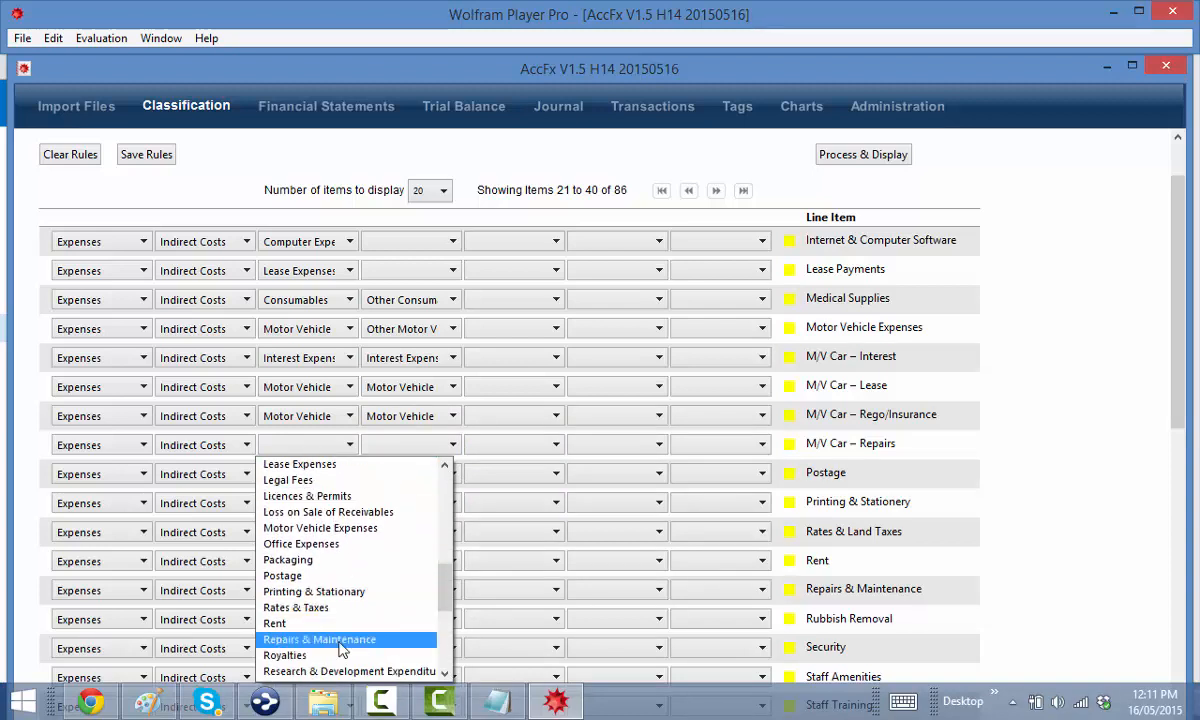
pyautogui.click(340, 645)
pyautogui.click(408, 450)
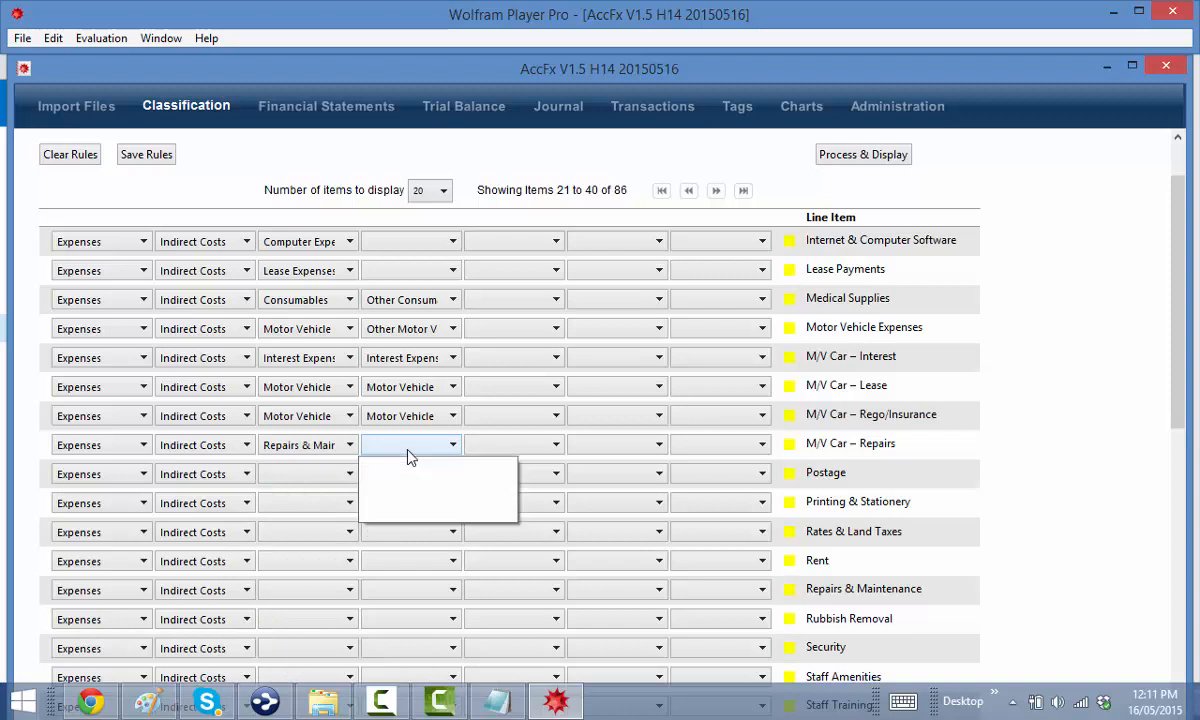
pyautogui.click(340, 446)
pyautogui.scroll(-1, 352, 548)
pyautogui.scroll(7, 350, 545)
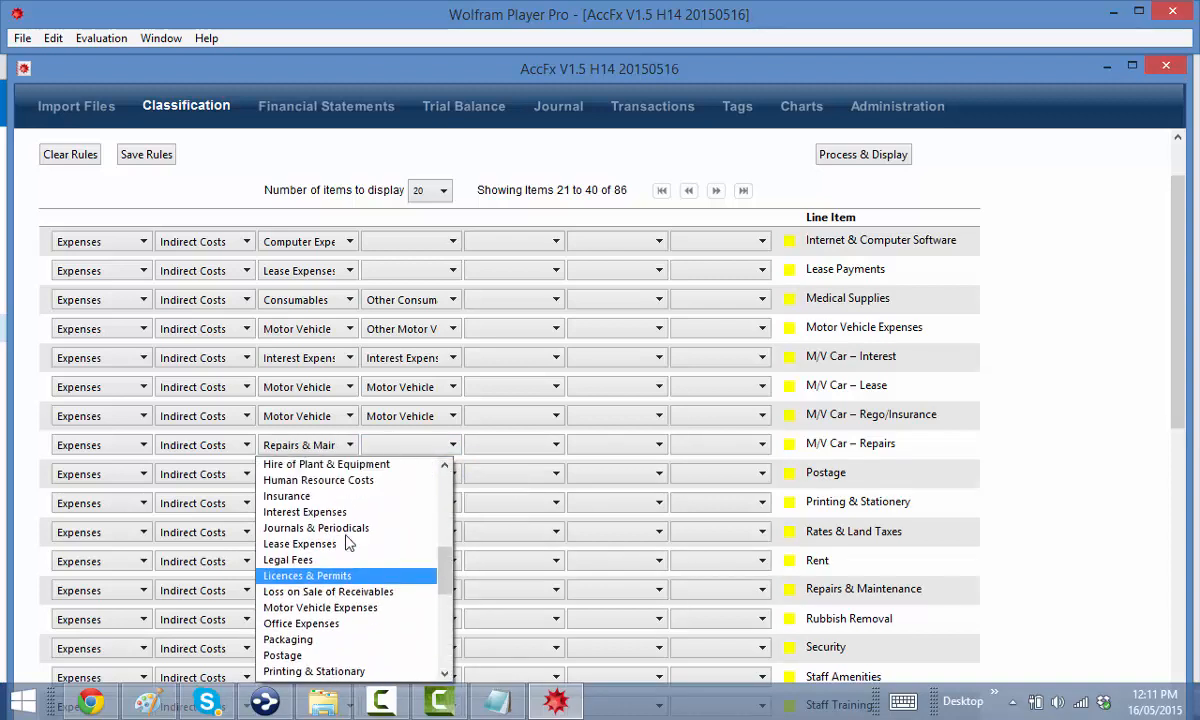
pyautogui.scroll(-3, 330, 510)
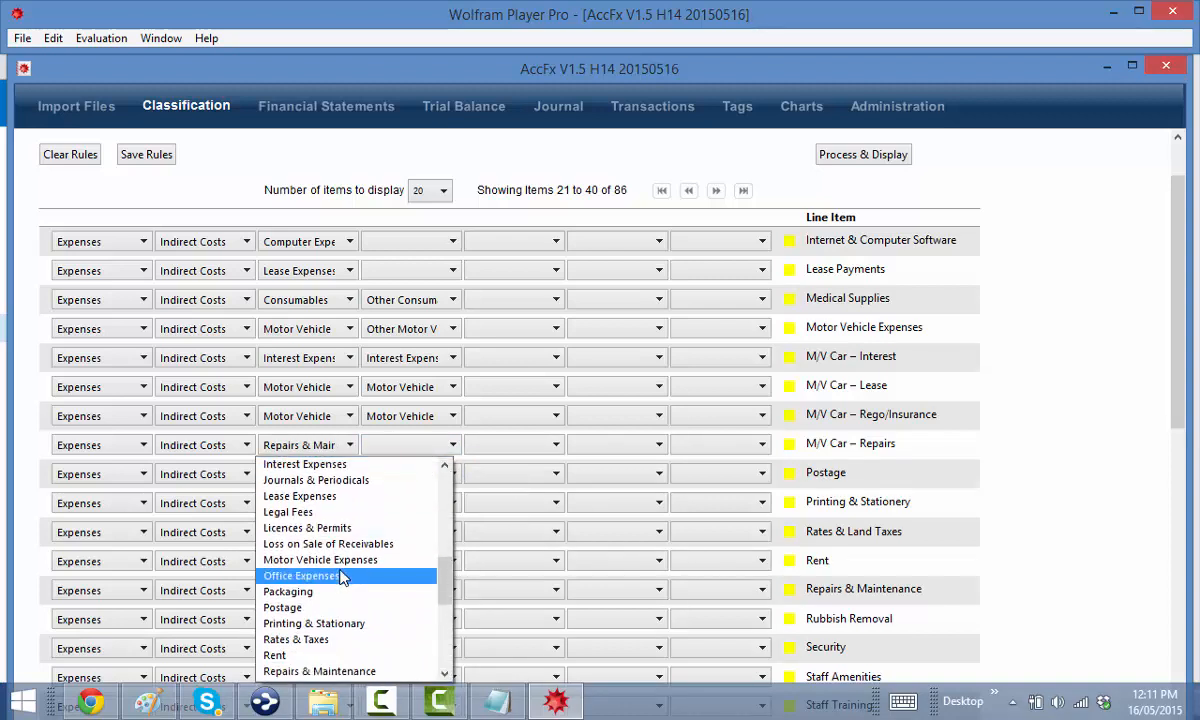
pyautogui.click(341, 561)
pyautogui.click(393, 450)
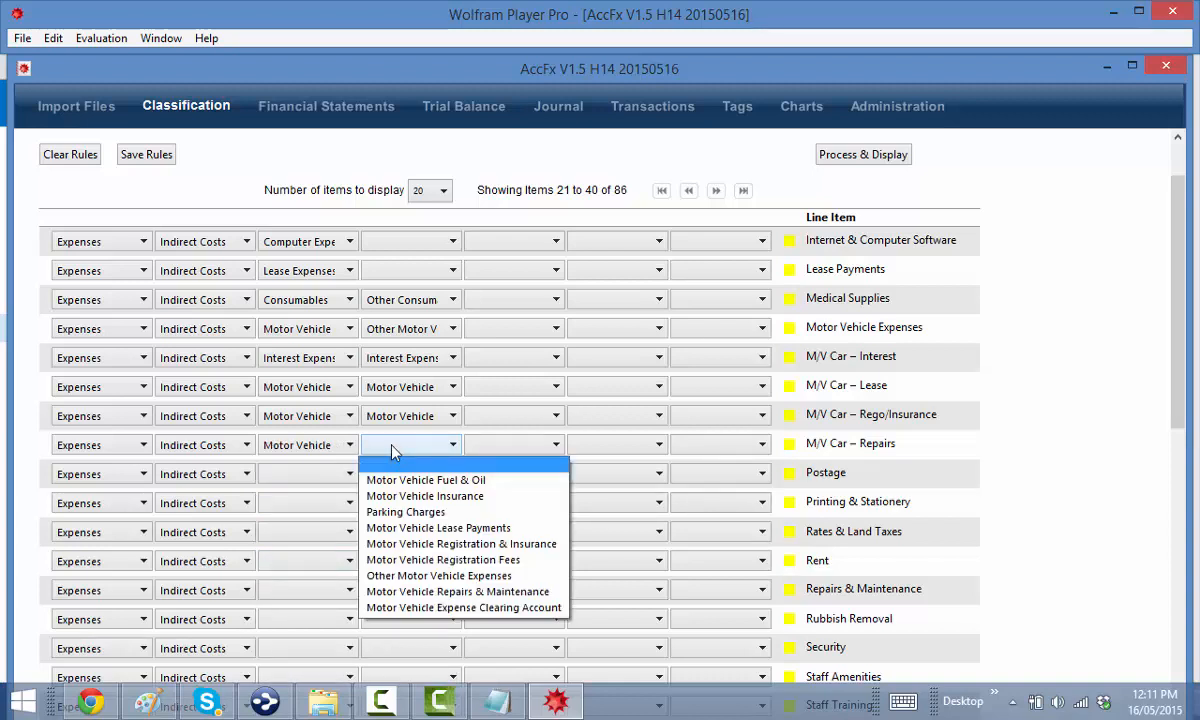
pyautogui.click(455, 592)
# Classify Postage under Postage and Printing & Stationery under Printing & Stationery
pyautogui.click(330, 476)
pyautogui.scroll(-5, 325, 520)
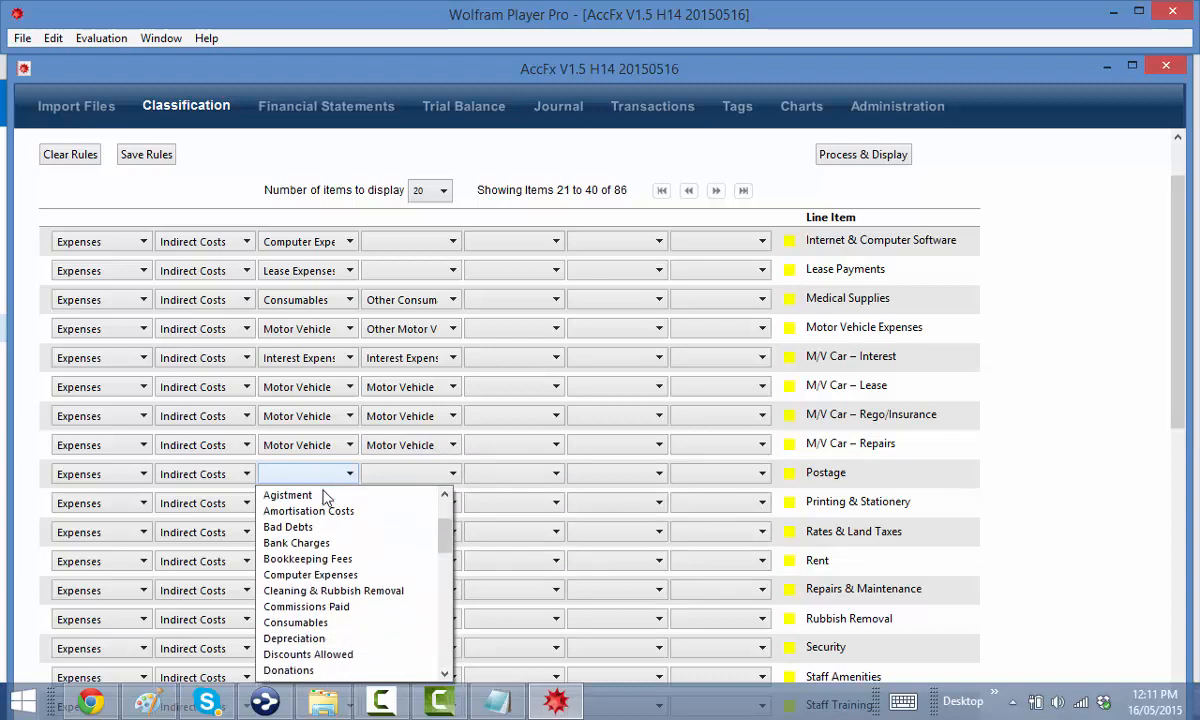
pyautogui.scroll(-4, 320, 541)
pyautogui.click(312, 606)
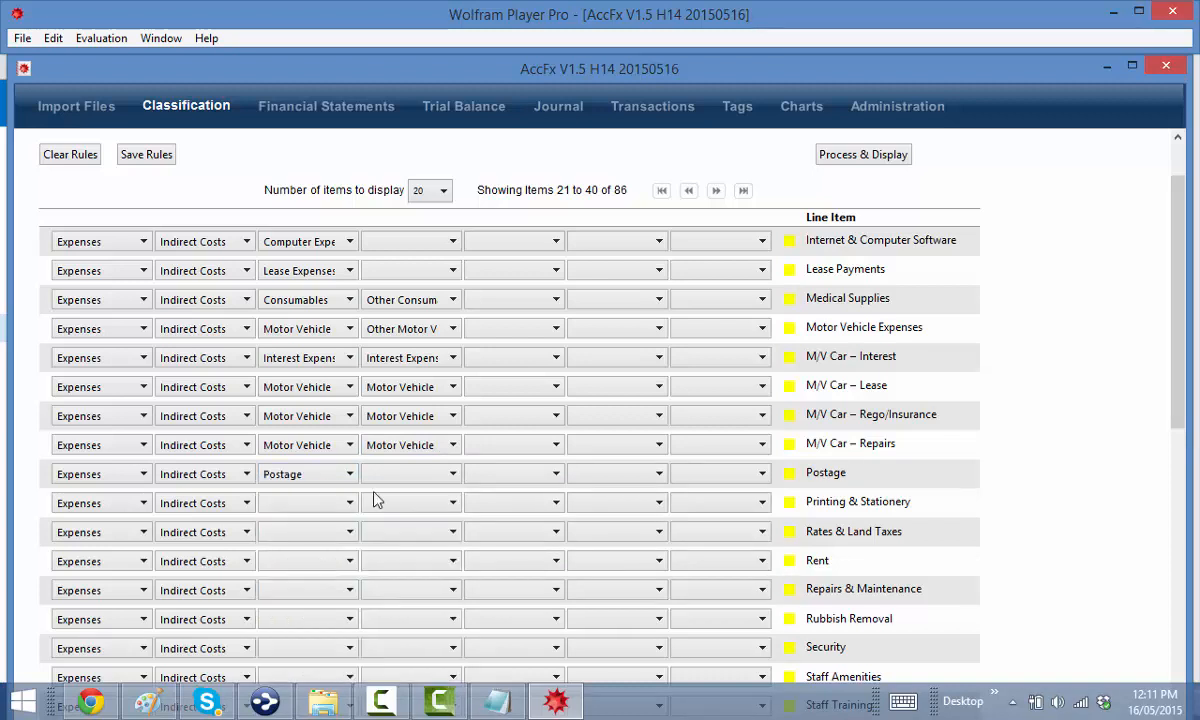
pyautogui.click(295, 503)
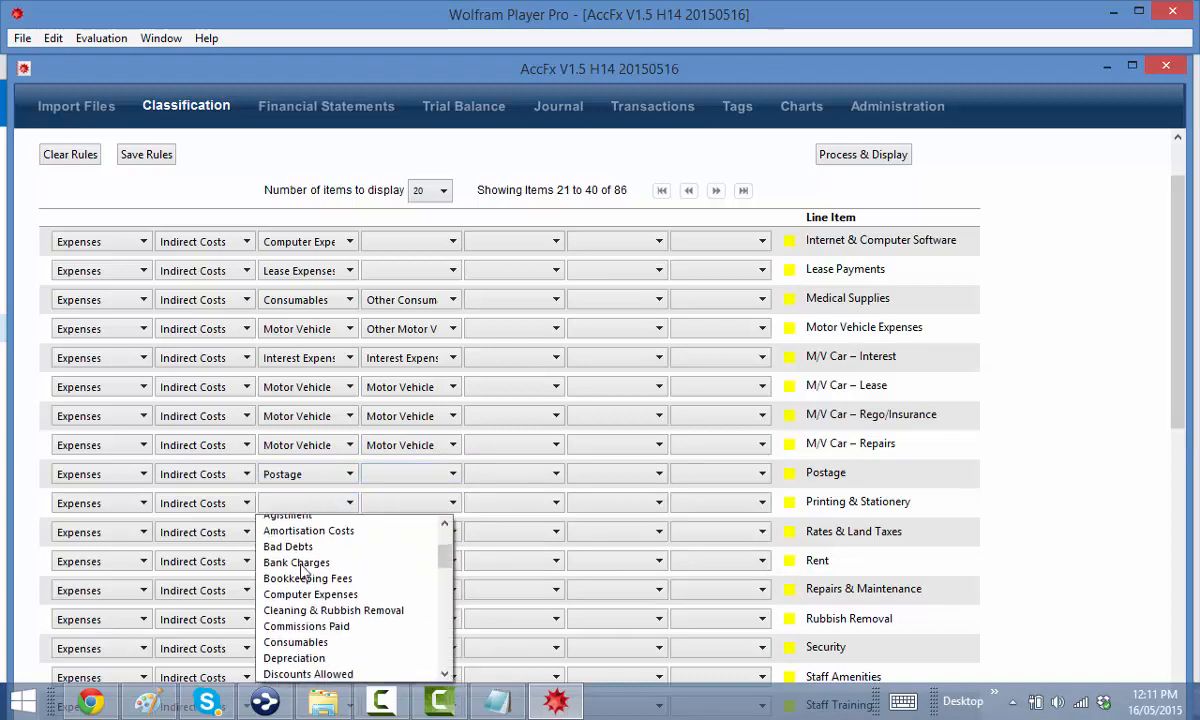
pyautogui.scroll(-4, 302, 570)
pyautogui.scroll(-4, 302, 570)
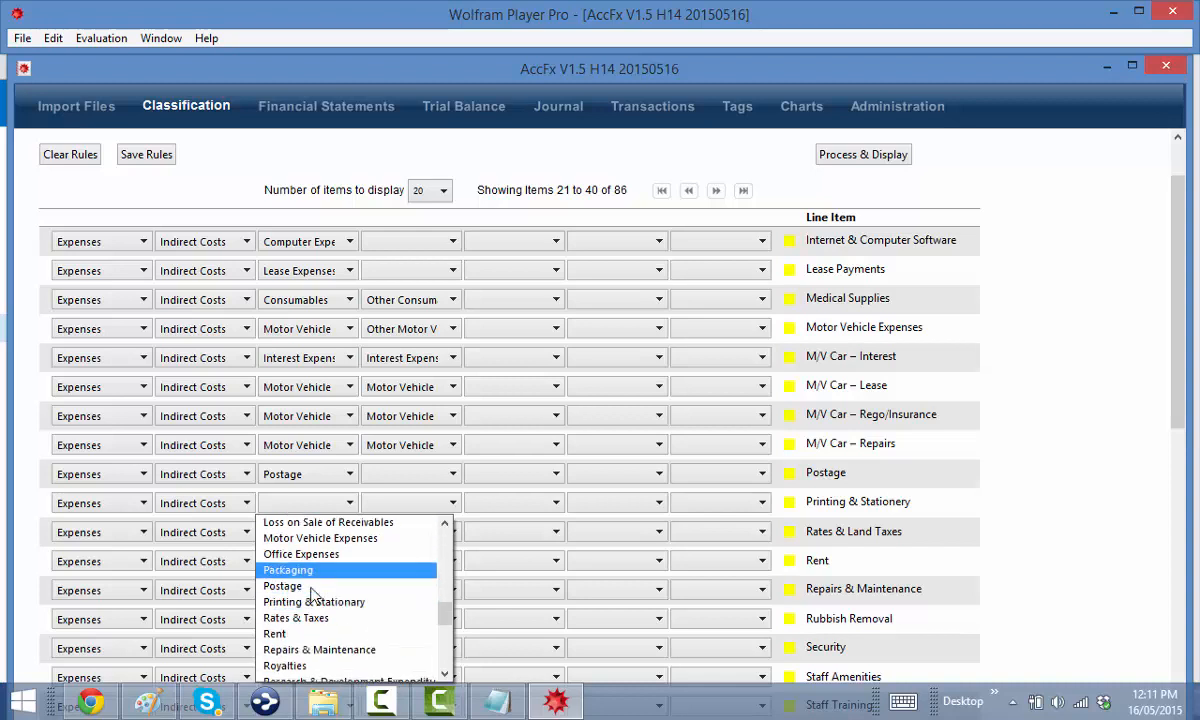
pyautogui.click(314, 605)
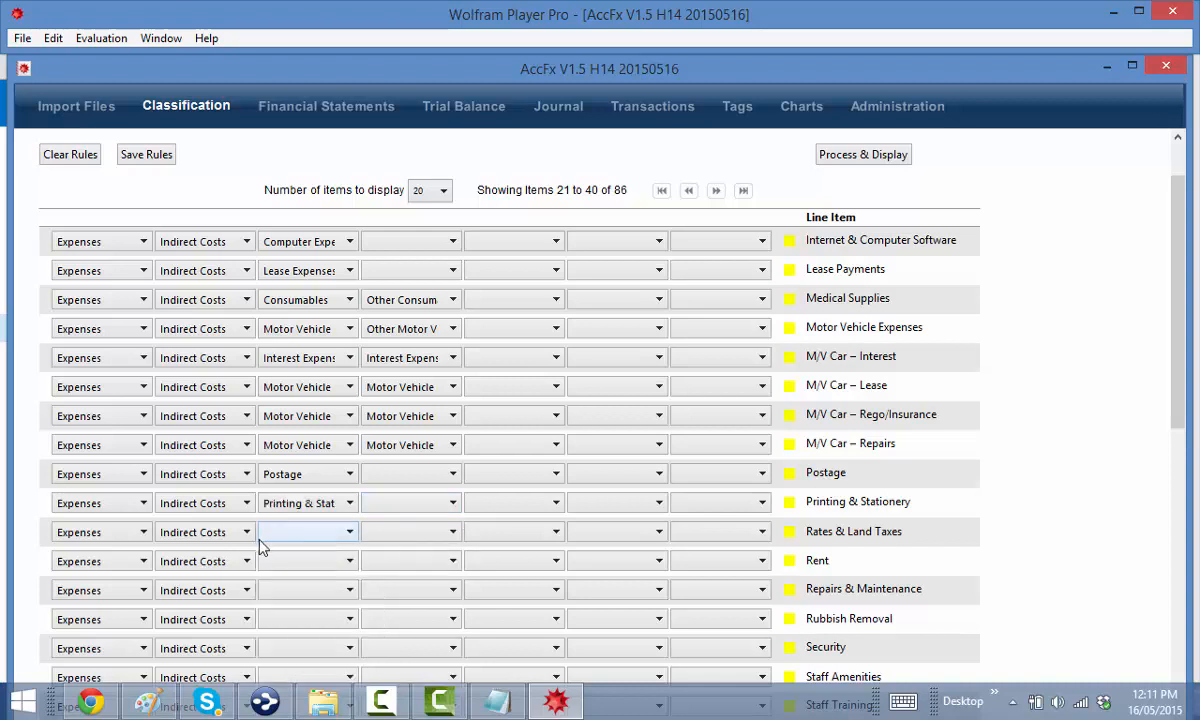
# Classify Rates & Land Taxes as Rates & Taxes › Other Rates & Taxes
pyautogui.click(312, 538)
pyautogui.scroll(-8, 325, 612)
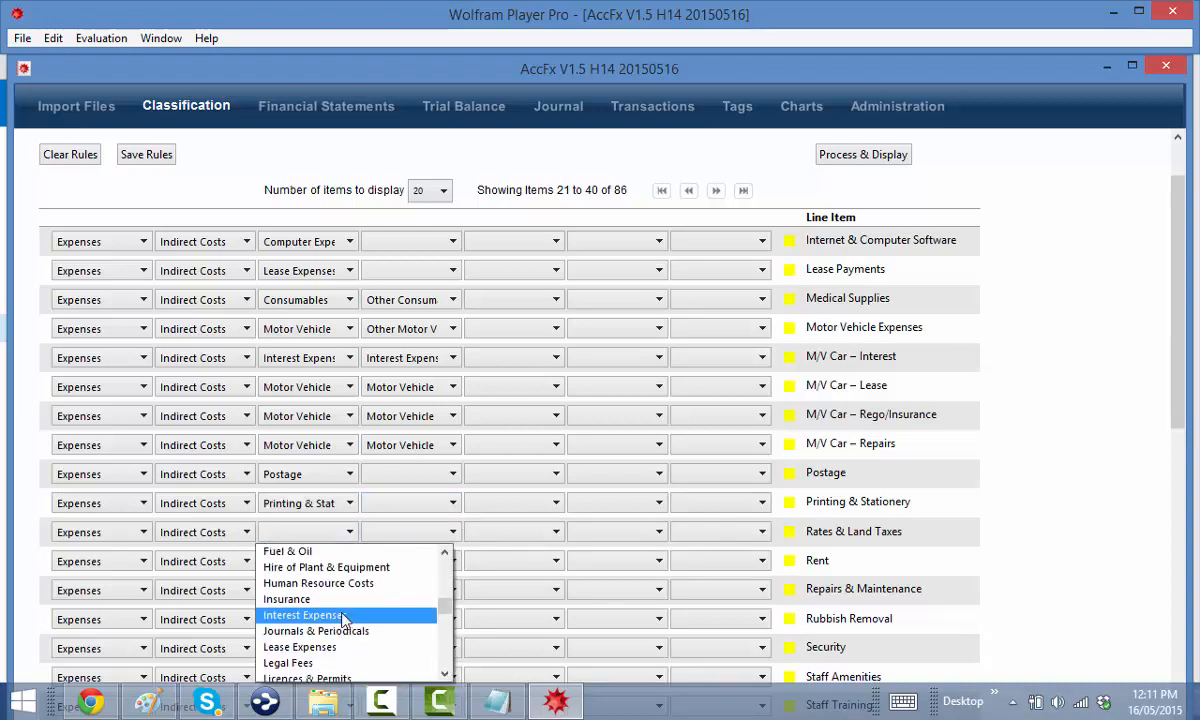
pyautogui.scroll(-3, 331, 623)
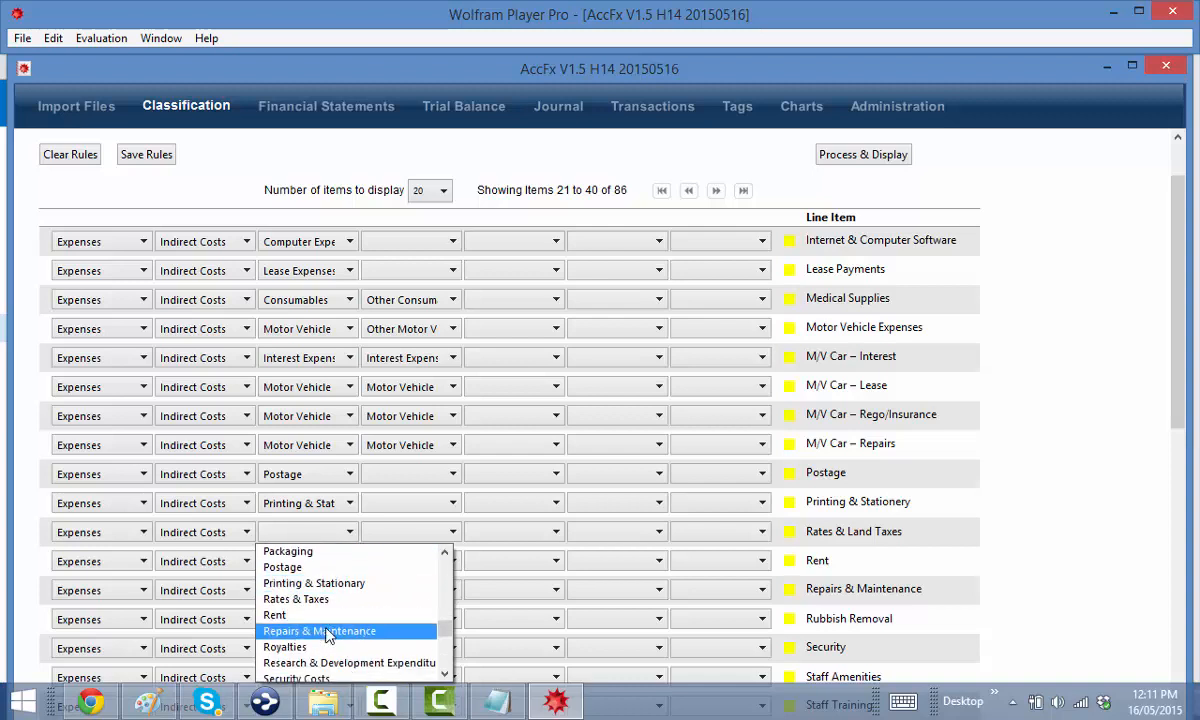
pyautogui.scroll(-8, 330, 634)
pyautogui.scroll(5, 325, 625)
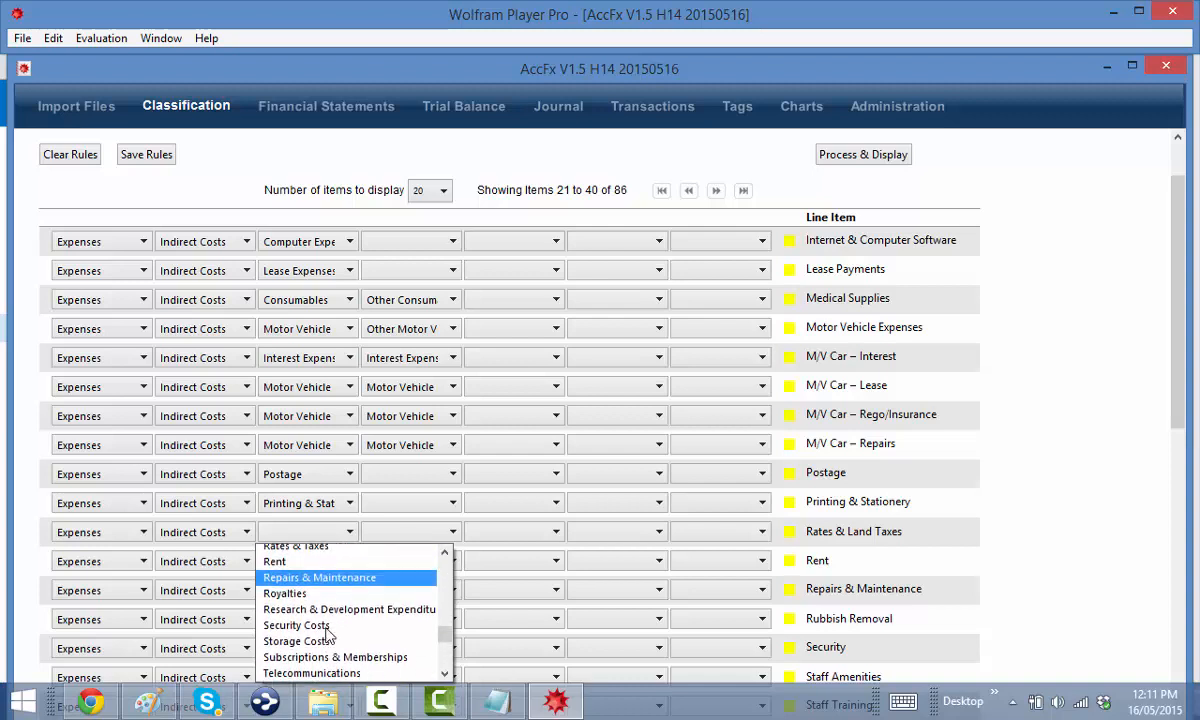
pyautogui.click(330, 551)
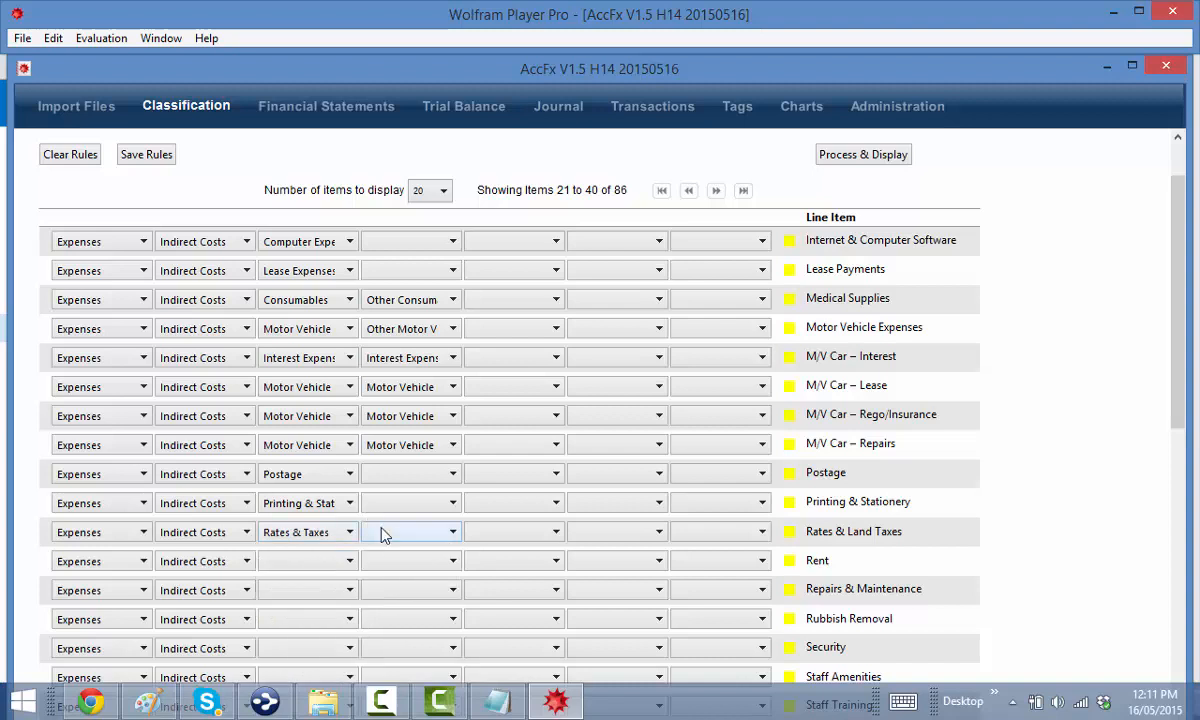
pyautogui.click(383, 533)
pyautogui.click(411, 631)
# Classify Rent as Rent and Repairs & Maintenance as Repairs & Maintenance
pyautogui.scroll(-1, 381, 579)
pyautogui.click(310, 494)
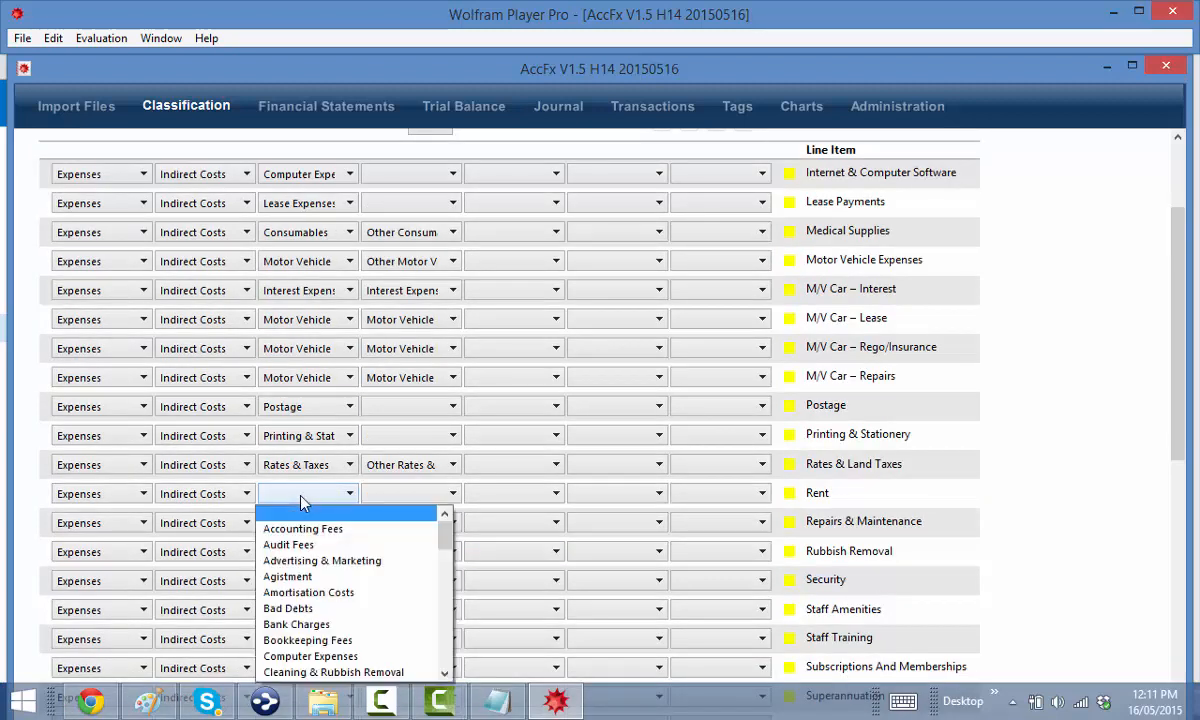
pyautogui.scroll(-8, 335, 584)
pyautogui.scroll(-1, 335, 584)
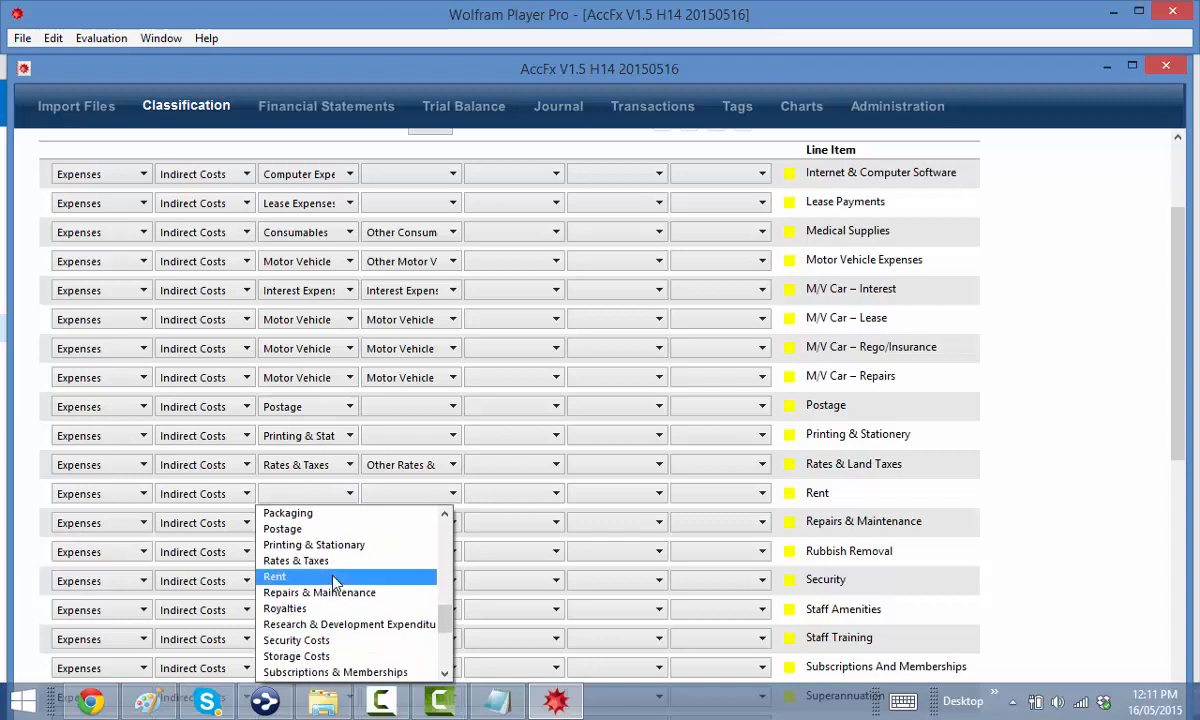
pyautogui.click(335, 584)
pyautogui.click(325, 524)
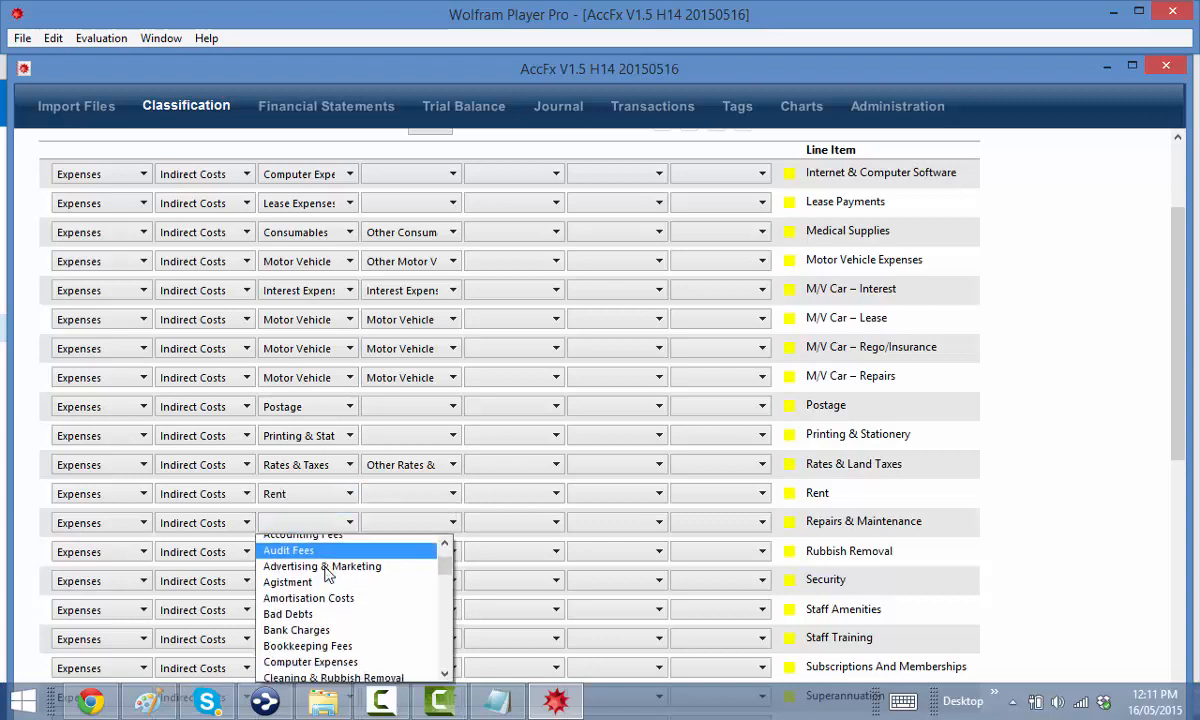
pyautogui.scroll(-14, 325, 572)
pyautogui.scroll(-2, 325, 576)
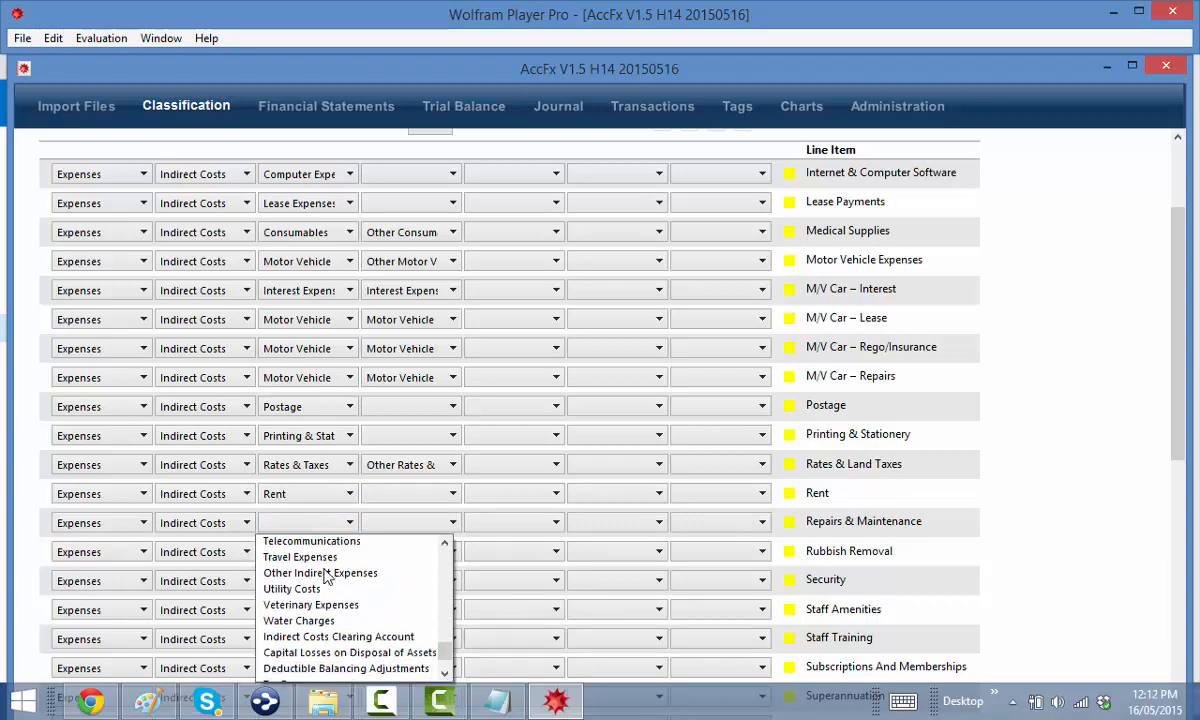
pyautogui.scroll(6, 325, 577)
pyautogui.click(326, 574)
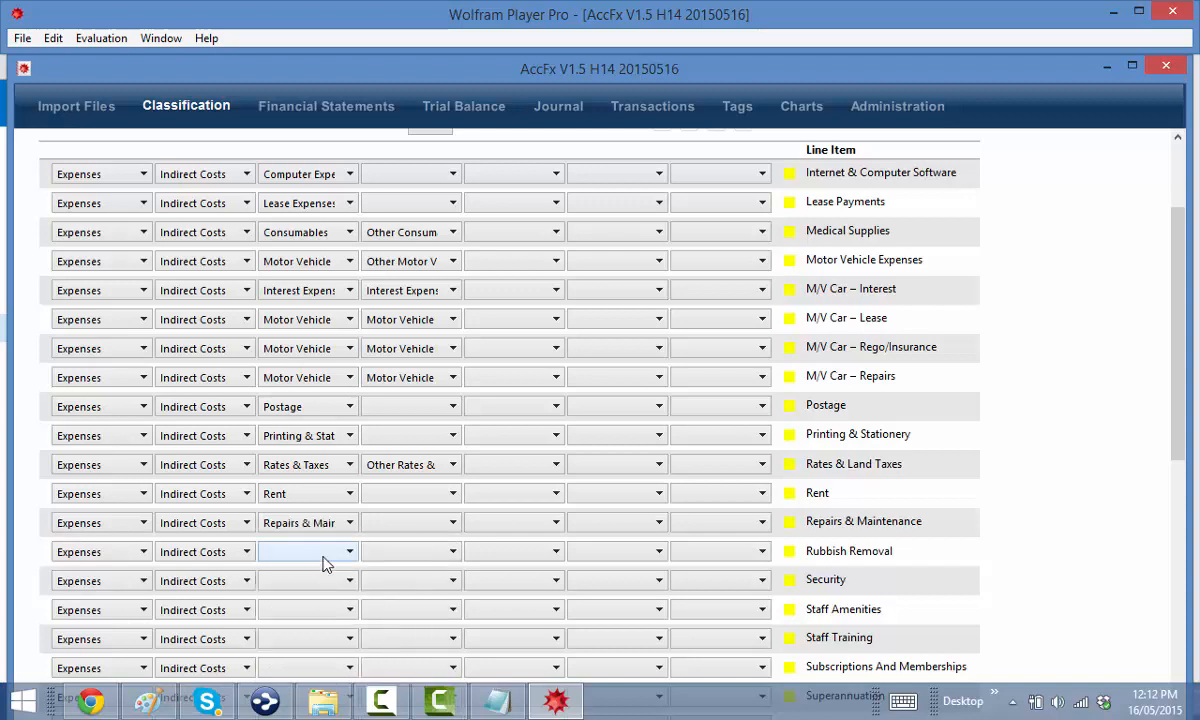
# Classify Rubbish Removal as Cleaning & Rubbish Removal and Security as Security Costs
pyautogui.click(323, 557)
pyautogui.scroll(-2, 305, 600)
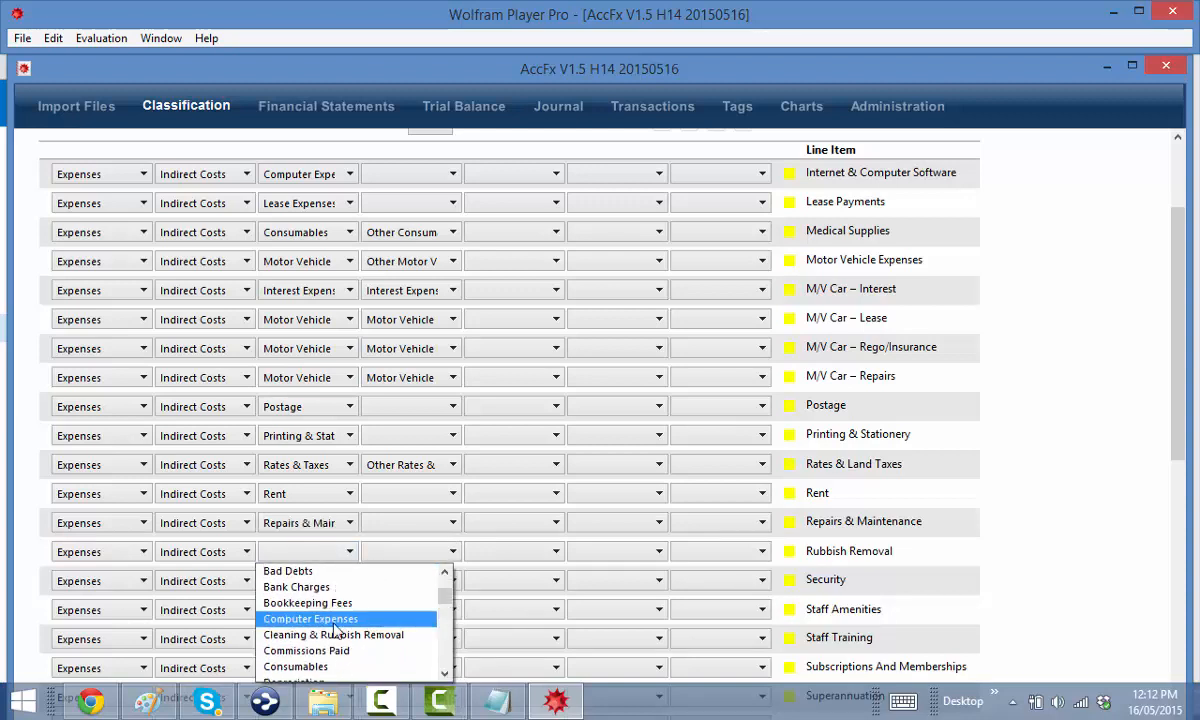
pyautogui.click(336, 634)
pyautogui.click(297, 580)
pyautogui.scroll(-10, 325, 630)
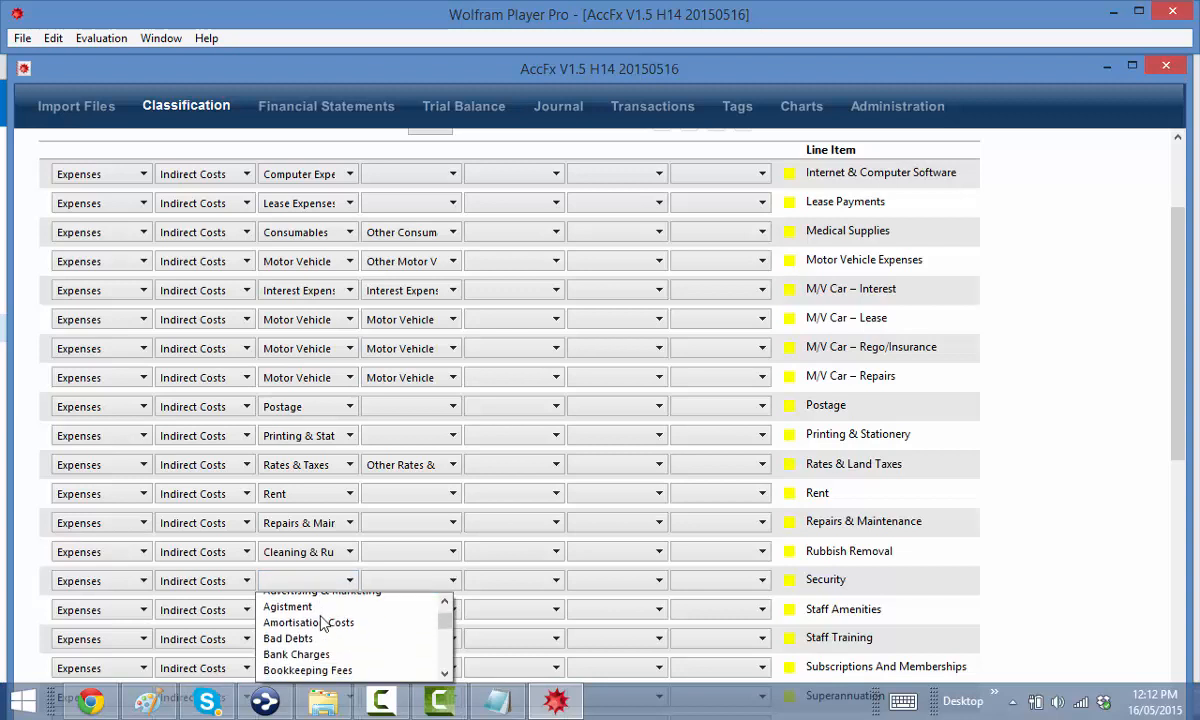
pyautogui.scroll(-8, 330, 625)
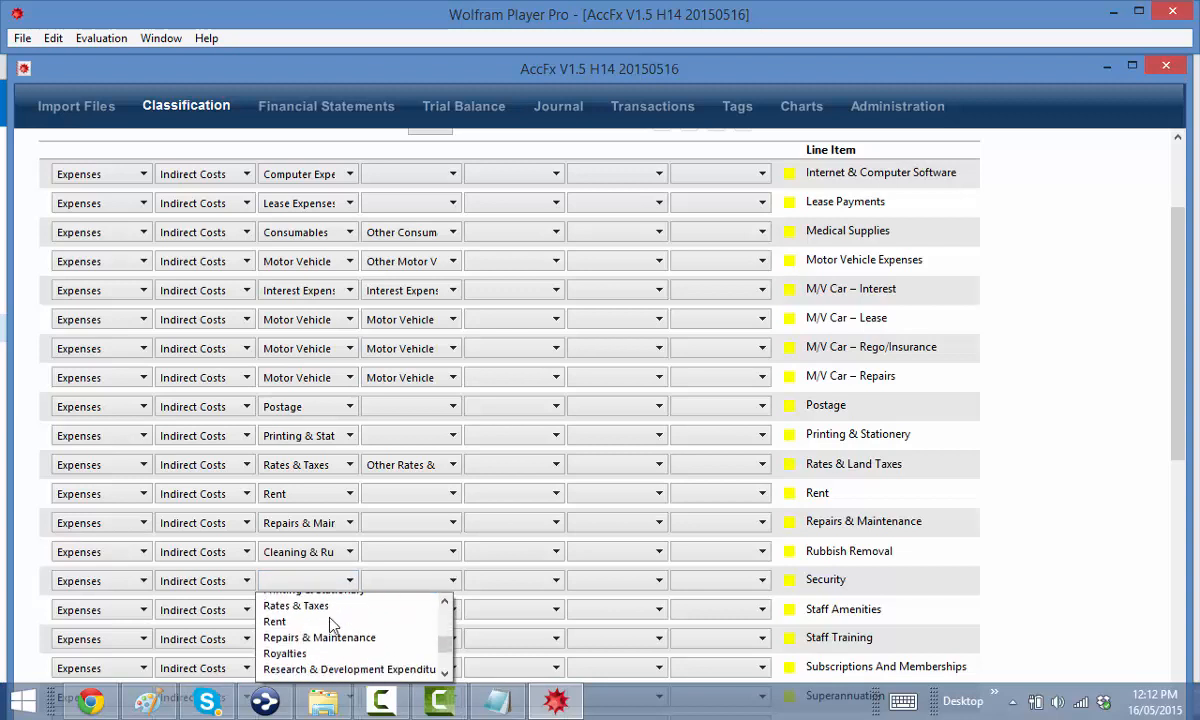
pyautogui.scroll(1, 320, 615)
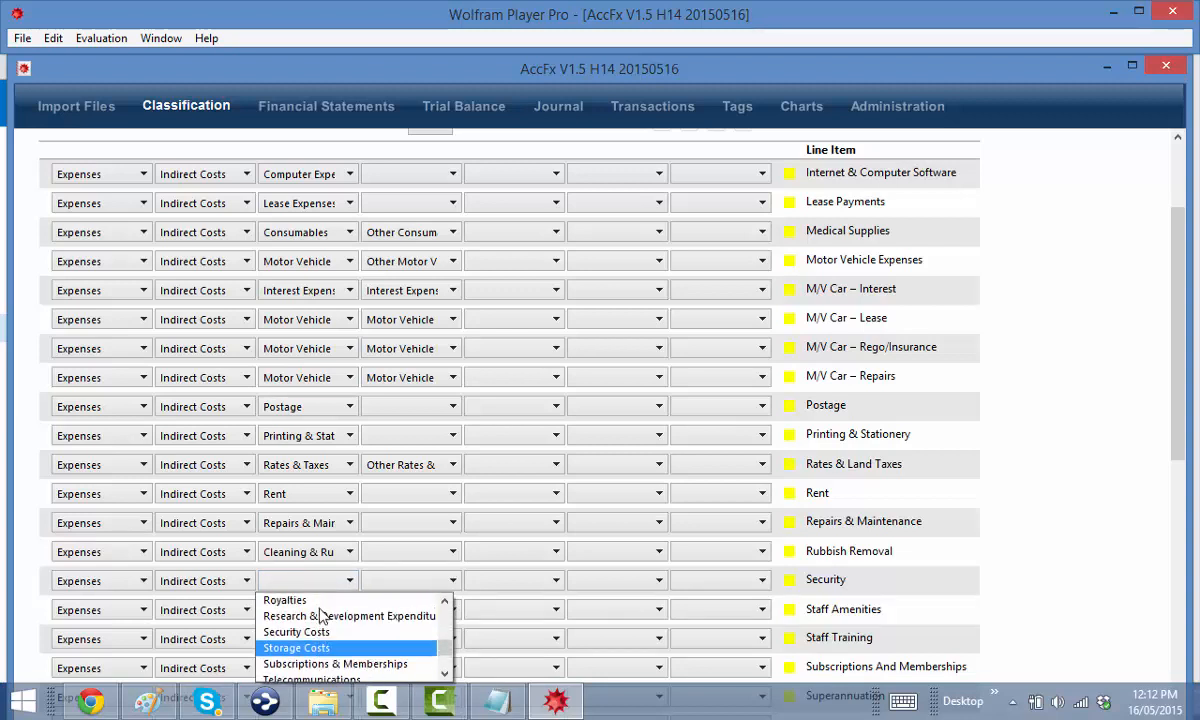
pyautogui.click(316, 632)
# Classify Staff Amenities under Human Resource Costs
pyautogui.click(308, 610)
pyautogui.scroll(-3, 310, 640)
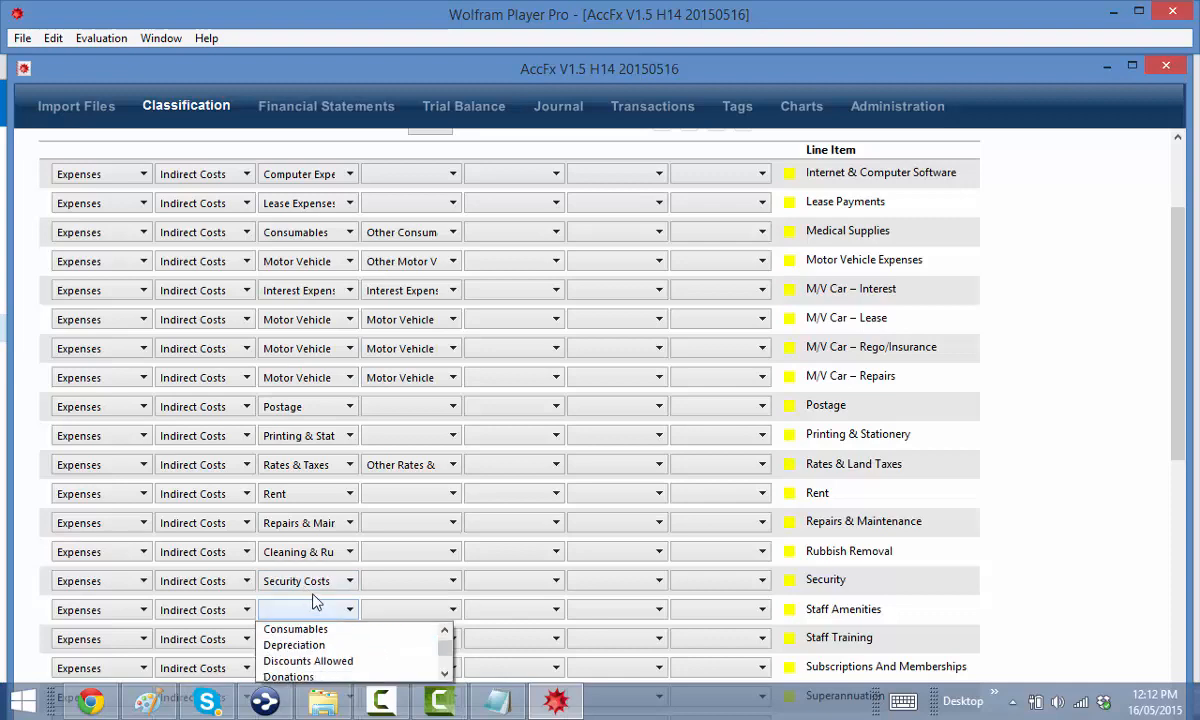
pyautogui.click(1144, 397)
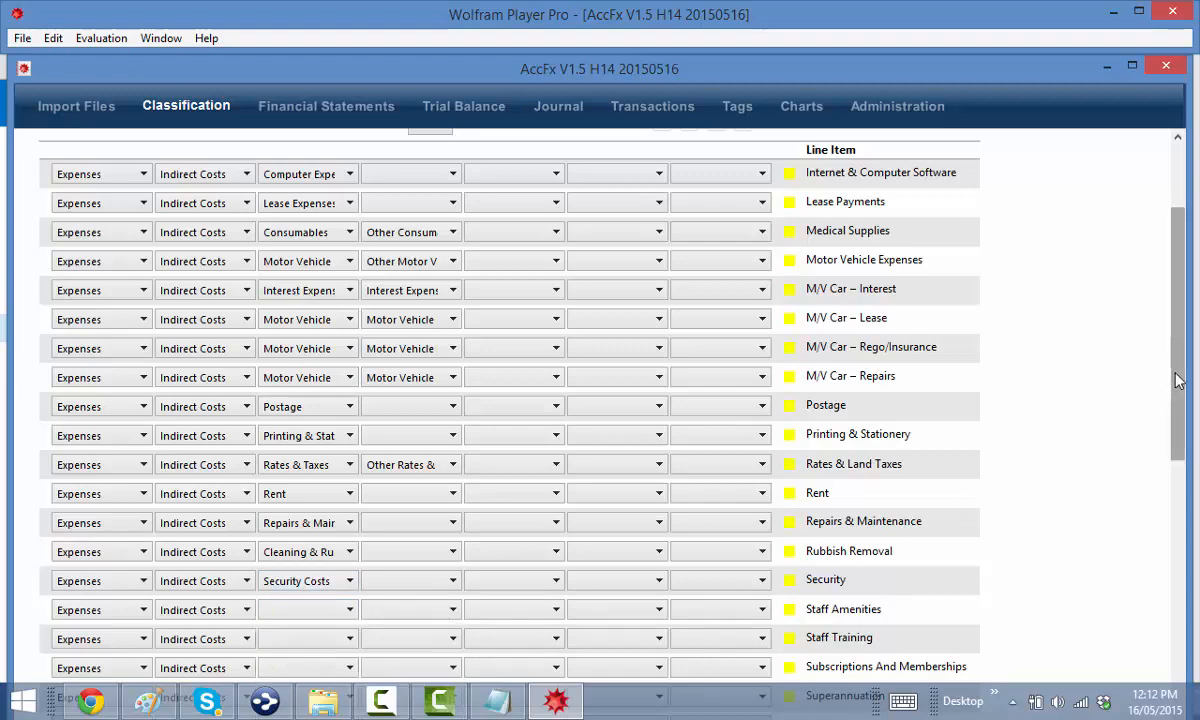
pyautogui.scroll(-5, 1144, 397)
pyautogui.click(300, 323)
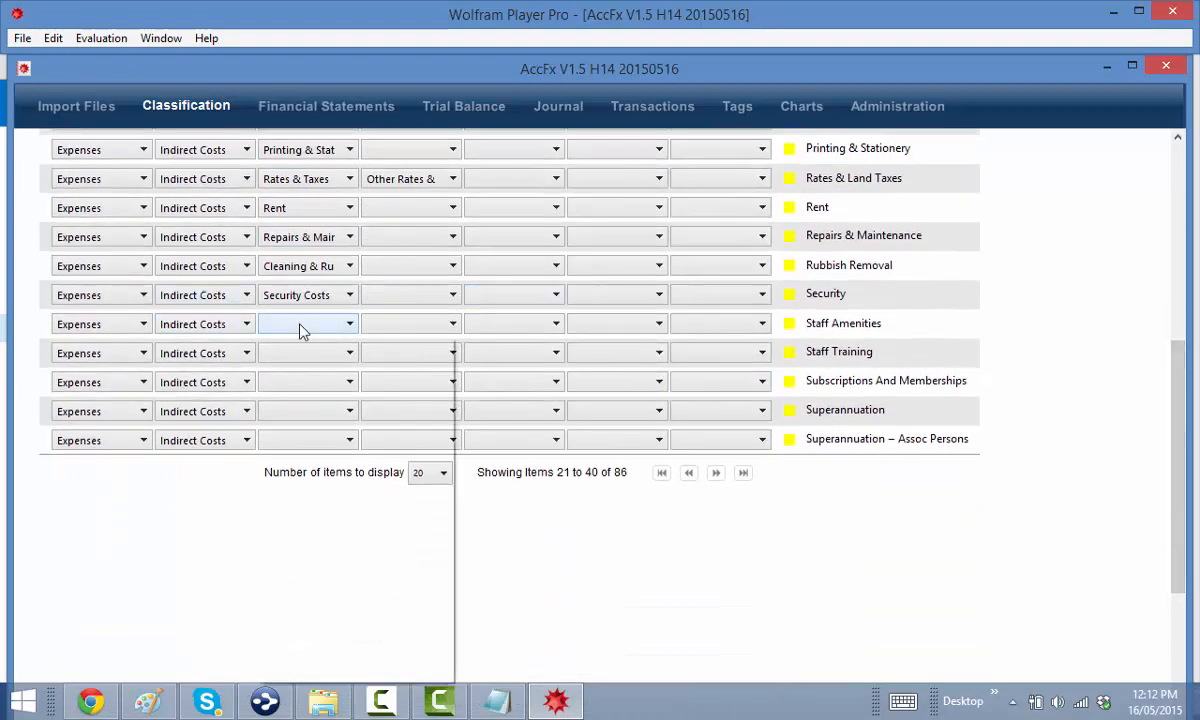
pyautogui.scroll(-6, 313, 440)
pyautogui.scroll(4, 316, 443)
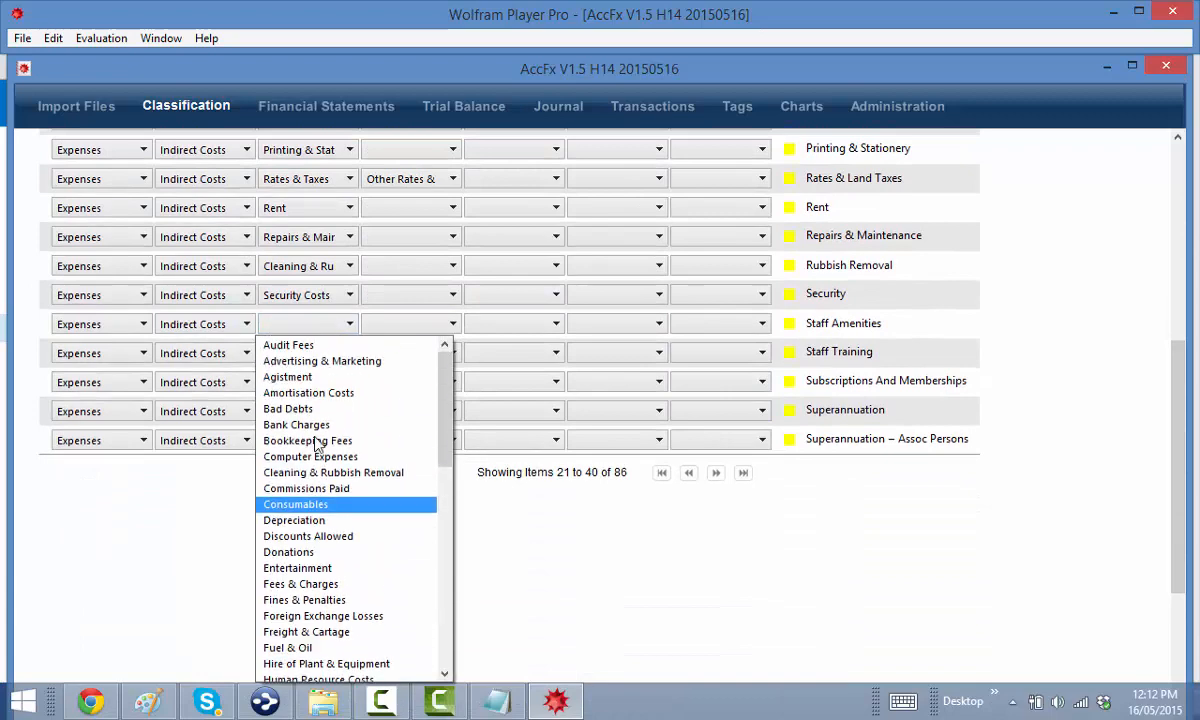
pyautogui.scroll(-2, 318, 443)
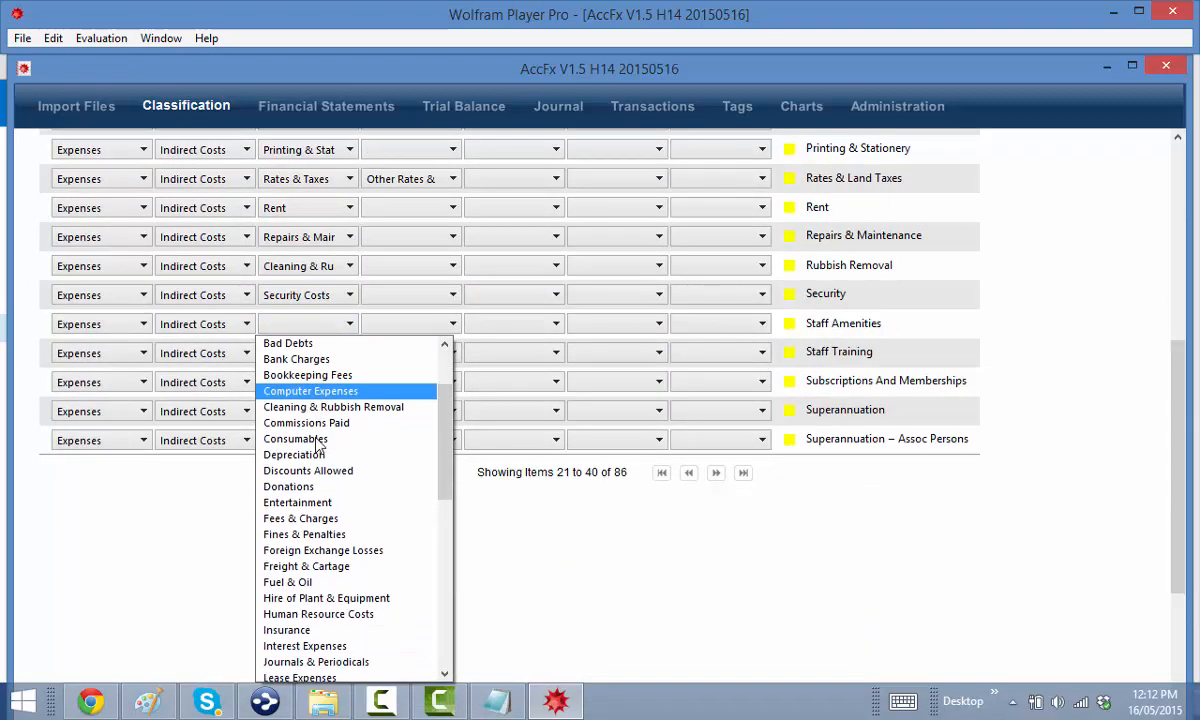
pyautogui.scroll(-3, 318, 443)
pyautogui.click(315, 517)
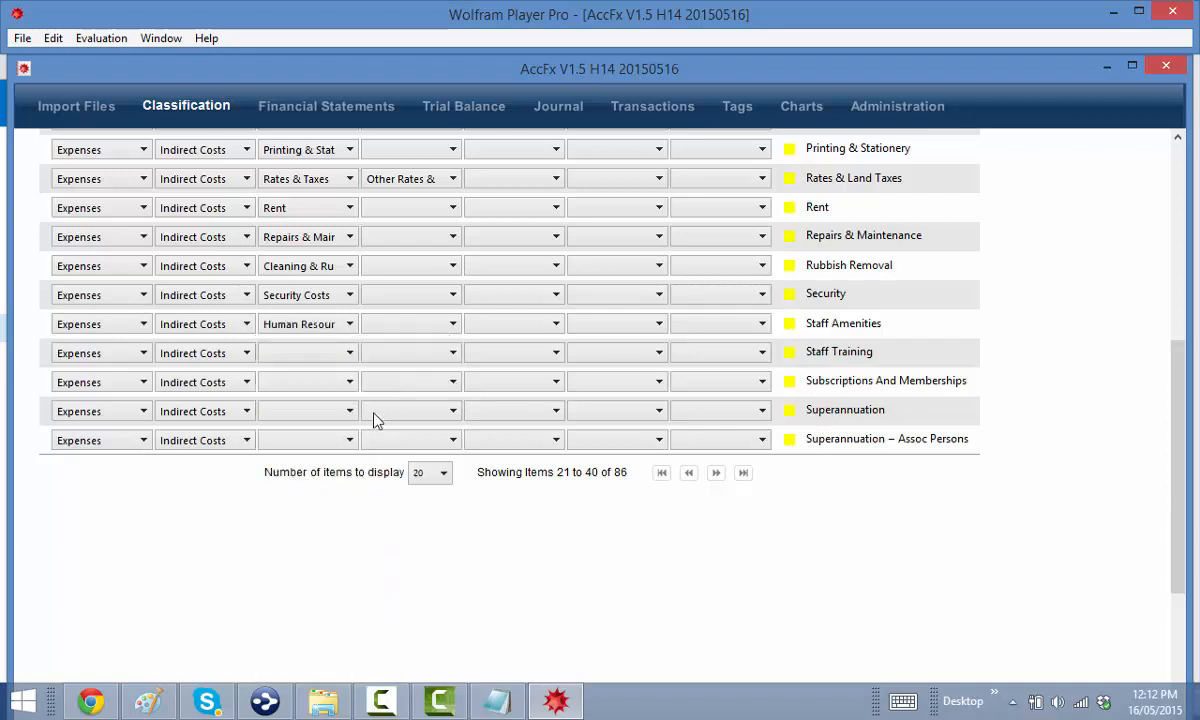
# Sub-classify Staff Amenities as Staff Amenities and Staff Training as Human Resource Costs › Staff Training
pyautogui.click(367, 326)
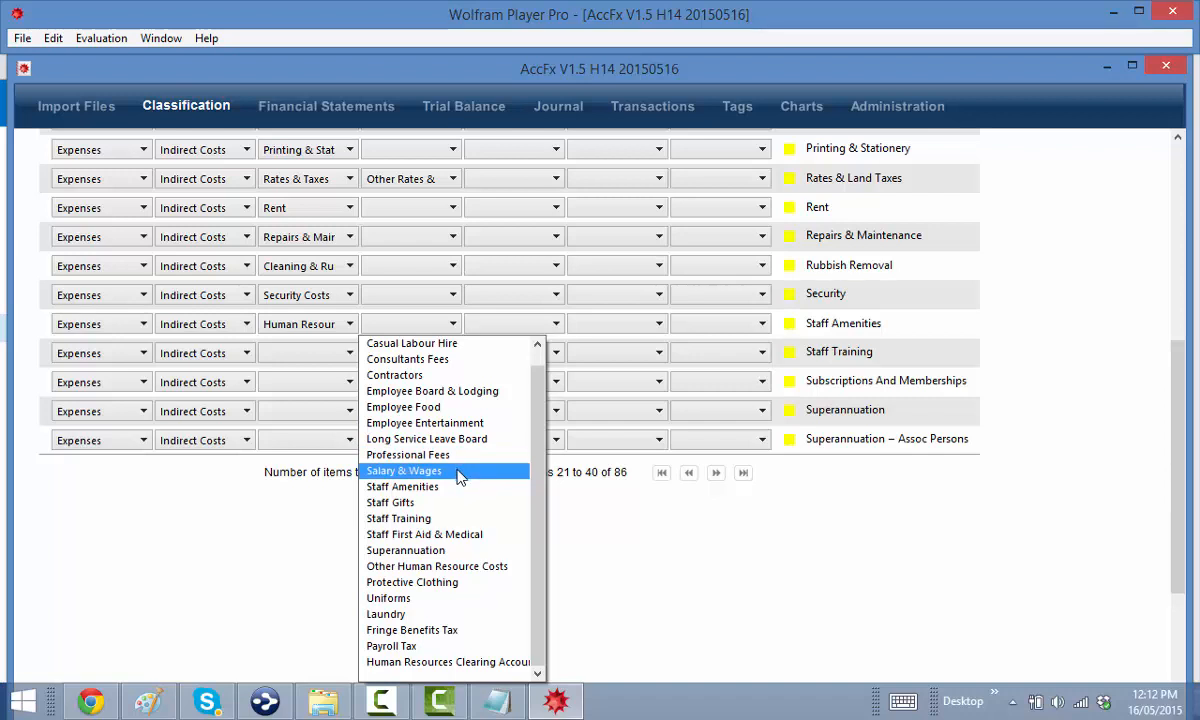
pyautogui.click(455, 487)
pyautogui.click(340, 354)
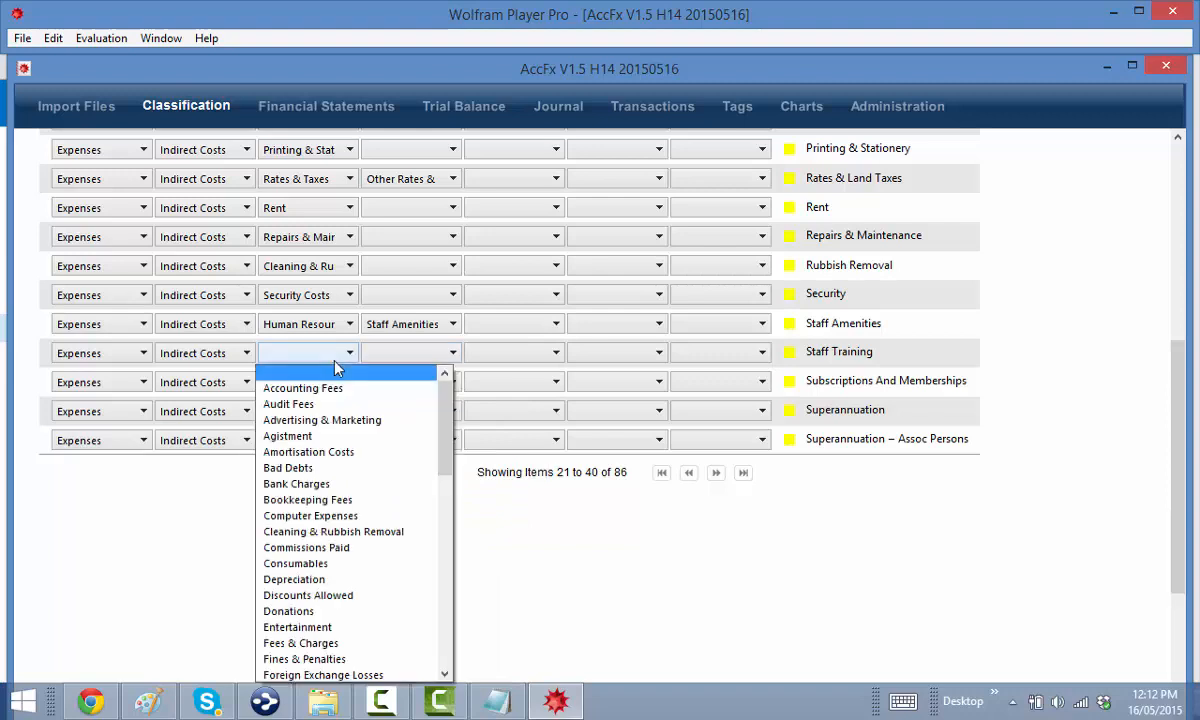
pyautogui.scroll(-4, 350, 480)
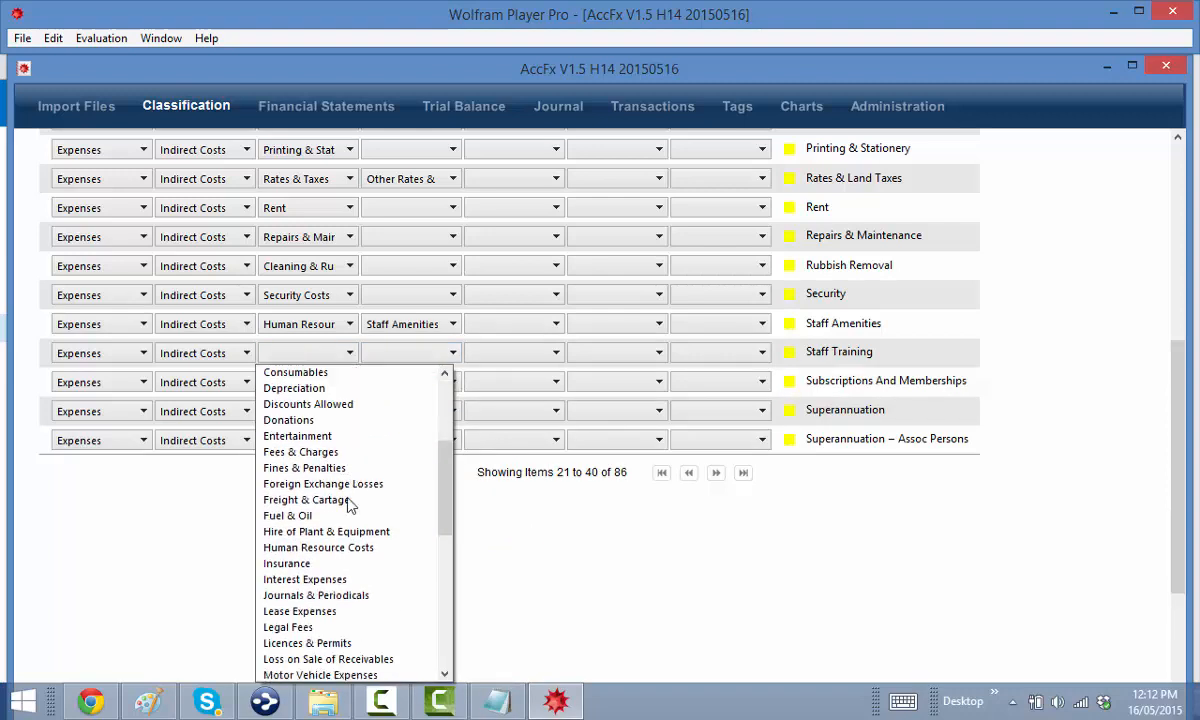
pyautogui.click(320, 547)
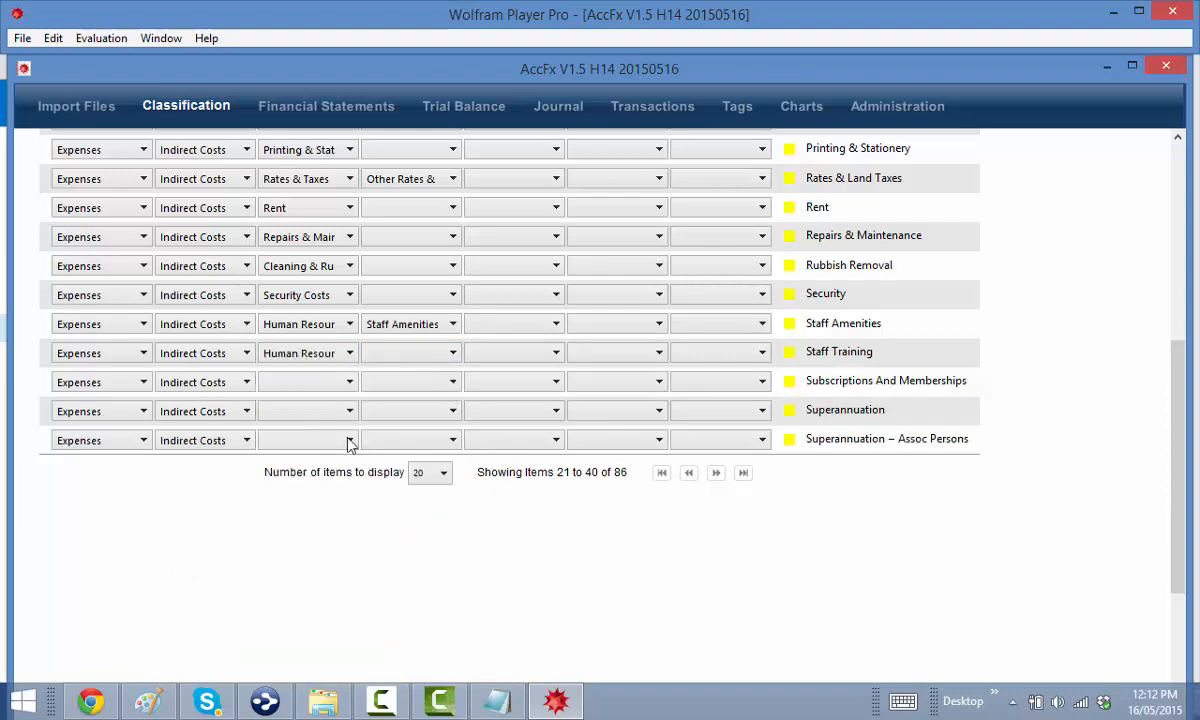
pyautogui.click(368, 350)
pyautogui.scroll(-2, 413, 497)
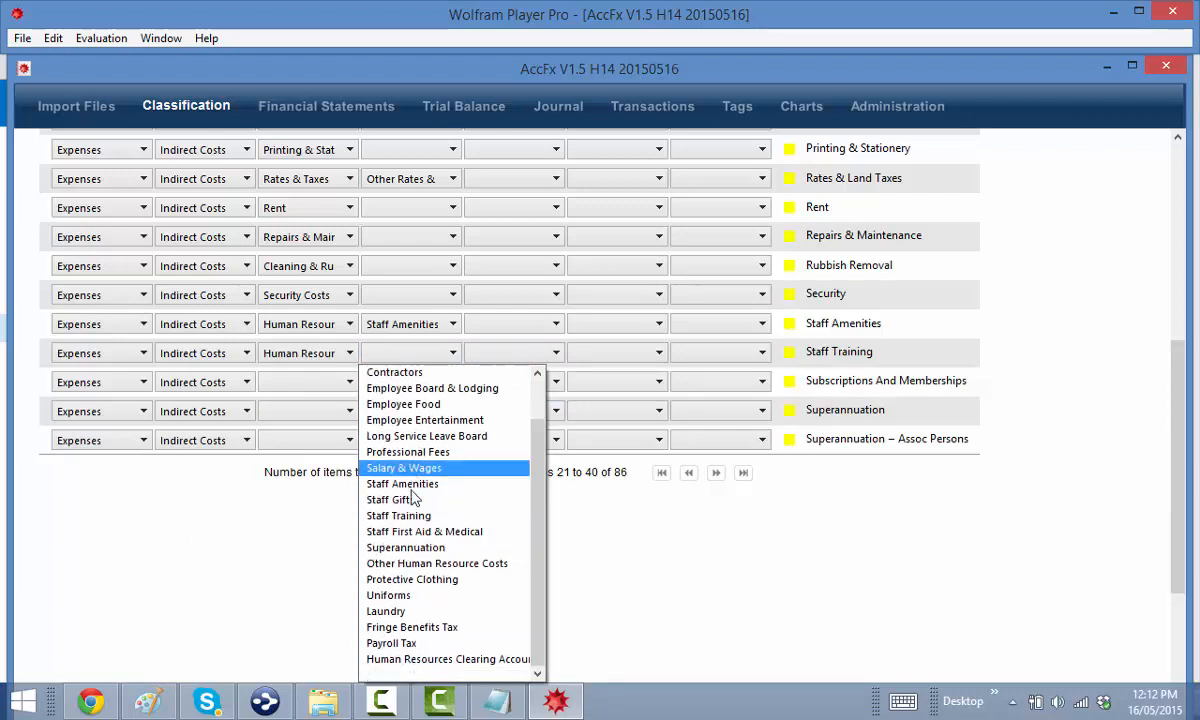
pyautogui.click(400, 515)
# Classify Subscriptions And Memberships as Subscriptions & Memberships › Other Subscriptions & Memberships
pyautogui.click(313, 388)
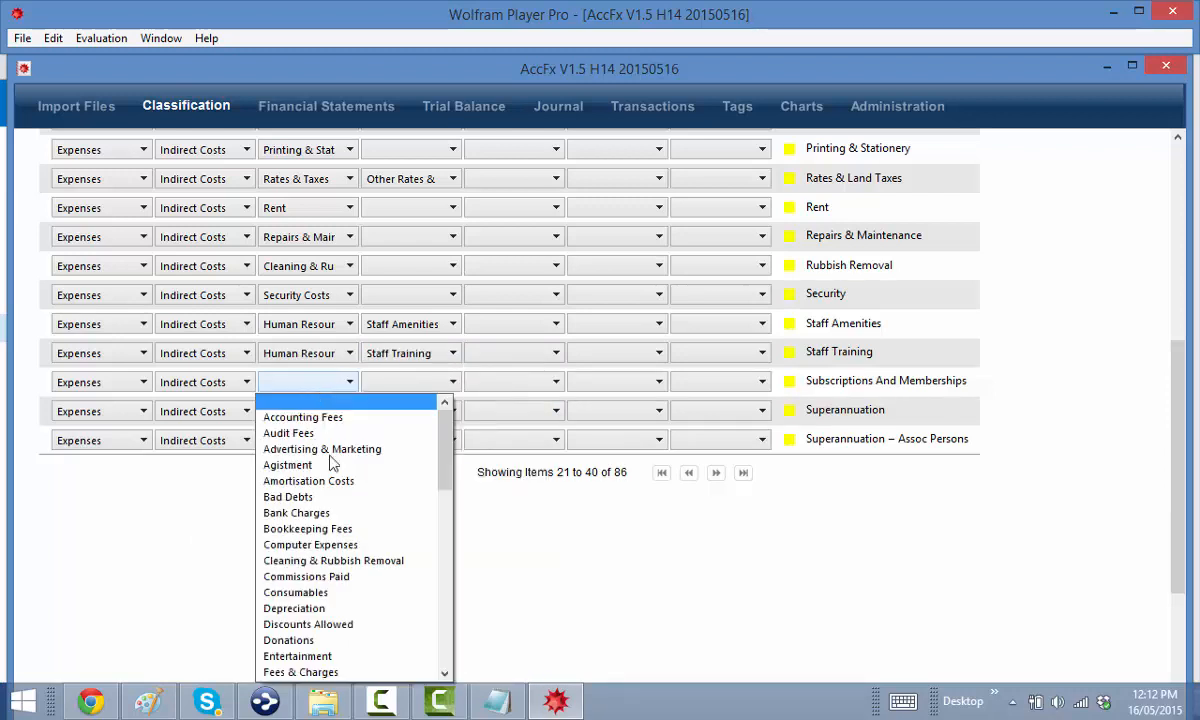
pyautogui.scroll(-7, 345, 533)
pyautogui.scroll(-2, 365, 597)
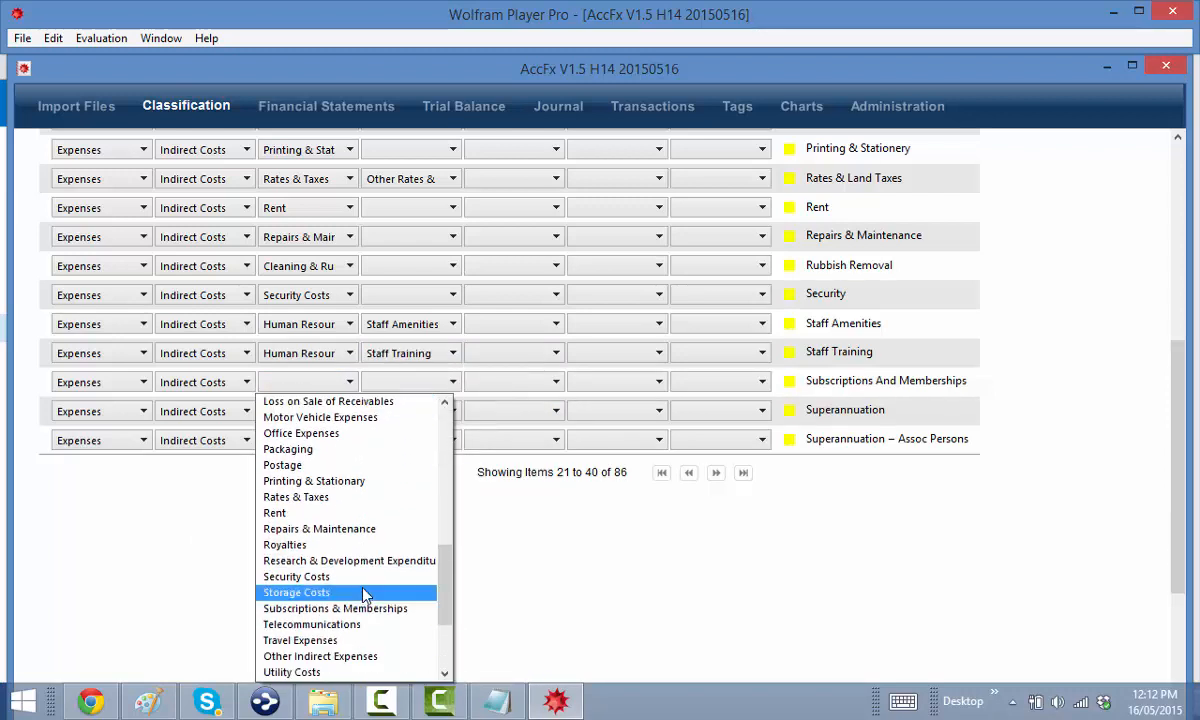
pyautogui.click(352, 612)
pyautogui.click(447, 385)
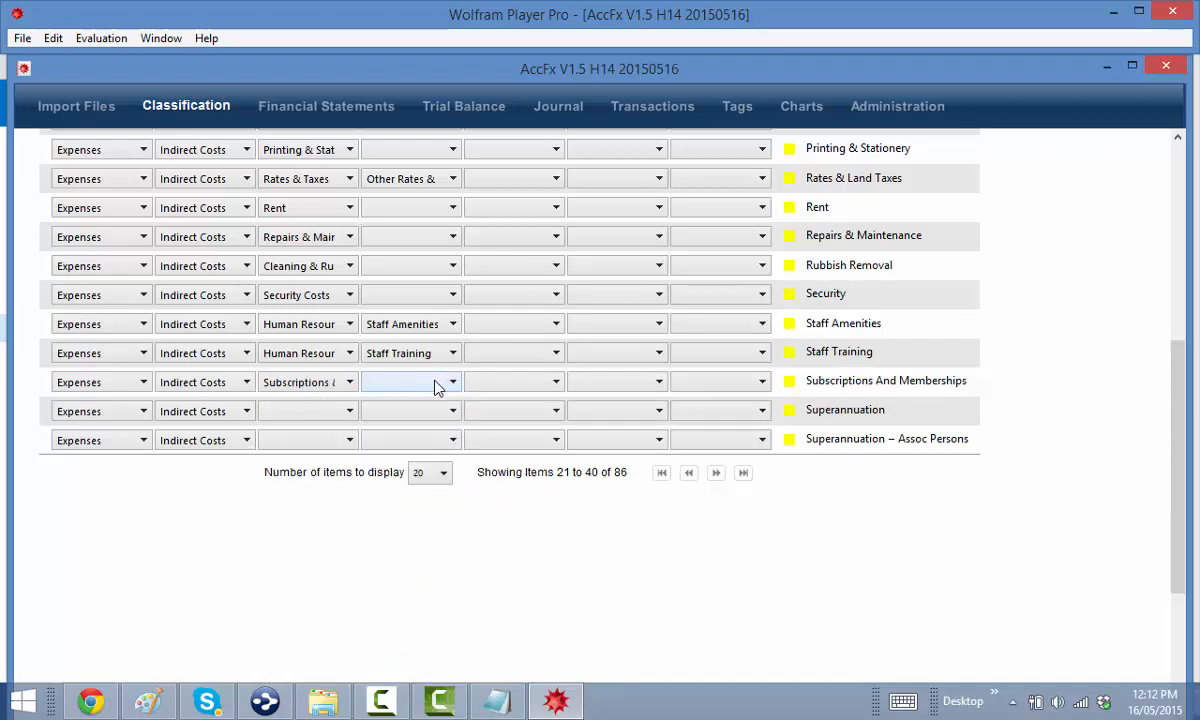
pyautogui.click(420, 464)
# Classify Superannuation as Human Resource Costs › Superannuation with its superannuation sub-category
pyautogui.click(313, 416)
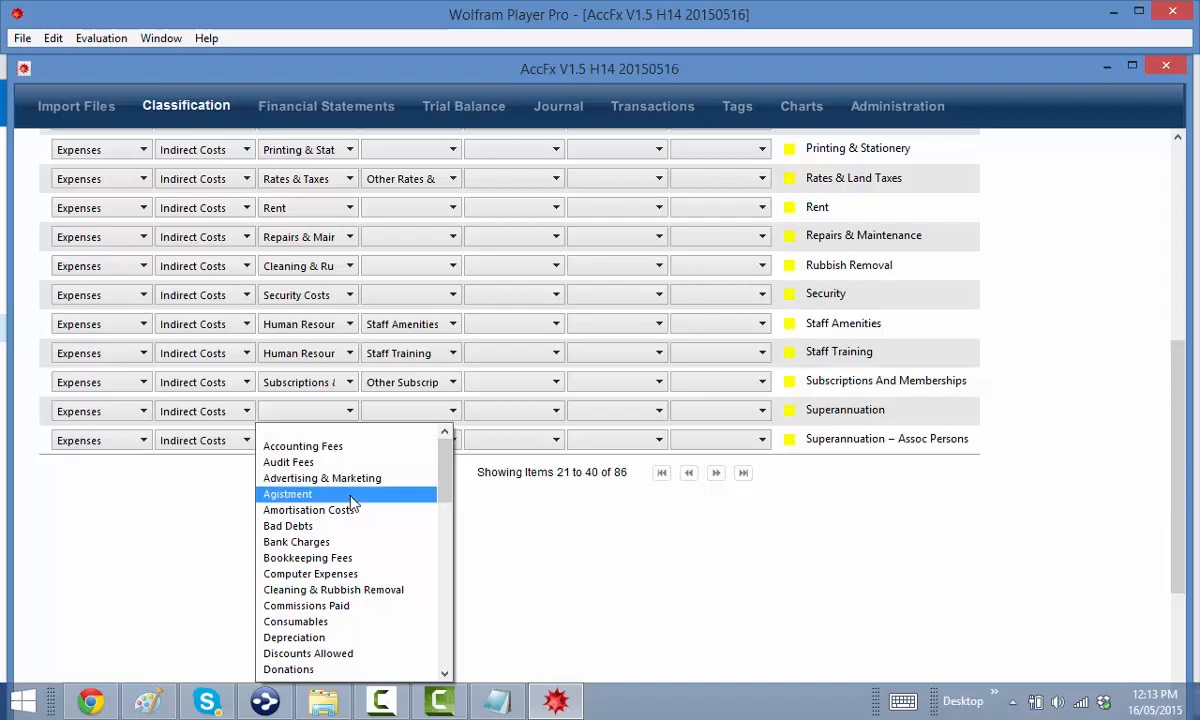
pyautogui.scroll(-5, 350, 520)
pyautogui.click(385, 559)
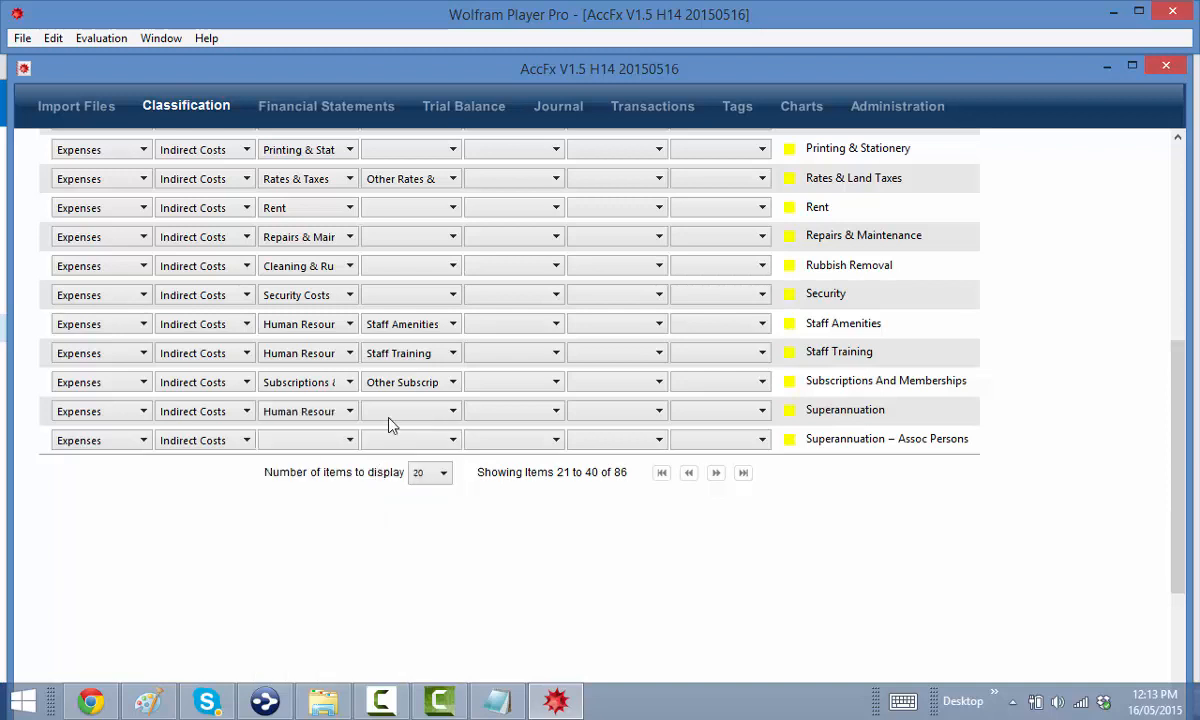
pyautogui.click(390, 418)
pyautogui.scroll(-3, 428, 560)
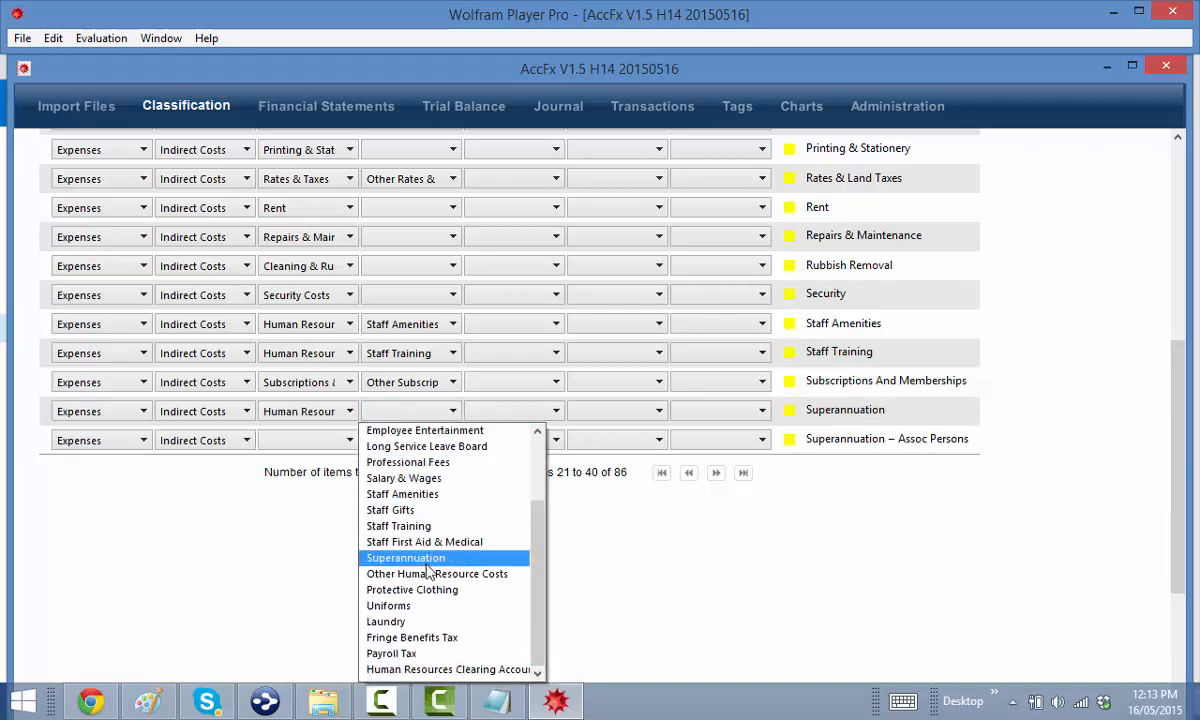
pyautogui.click(427, 562)
pyautogui.click(510, 412)
pyautogui.click(527, 462)
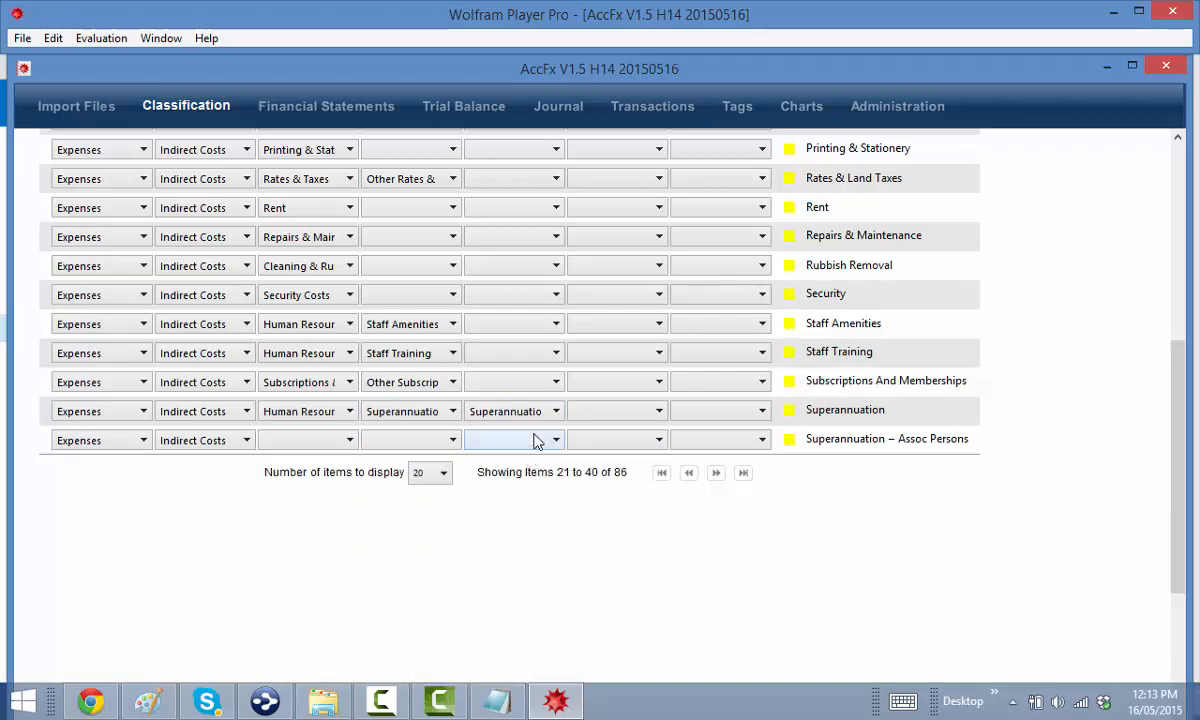
# Give the last line item Human Resource Costs › Superannuation and its superannuation sub-category
pyautogui.click(279, 444)
pyautogui.scroll(-4, 320, 560)
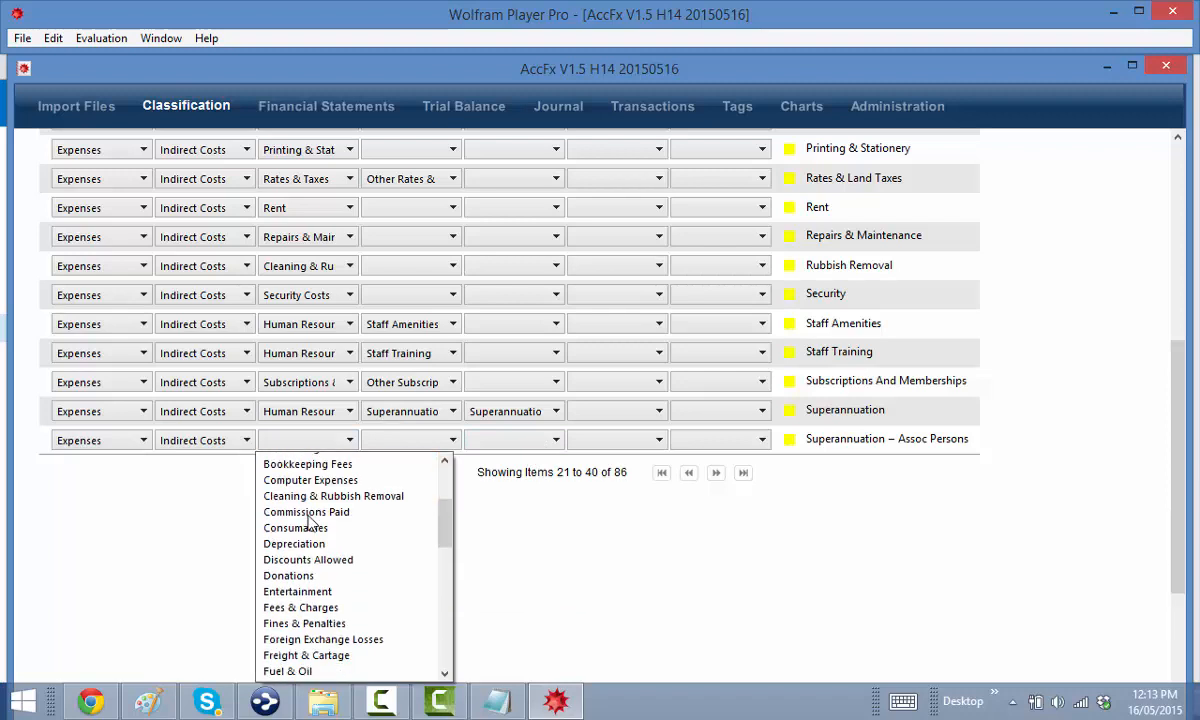
pyautogui.click(318, 635)
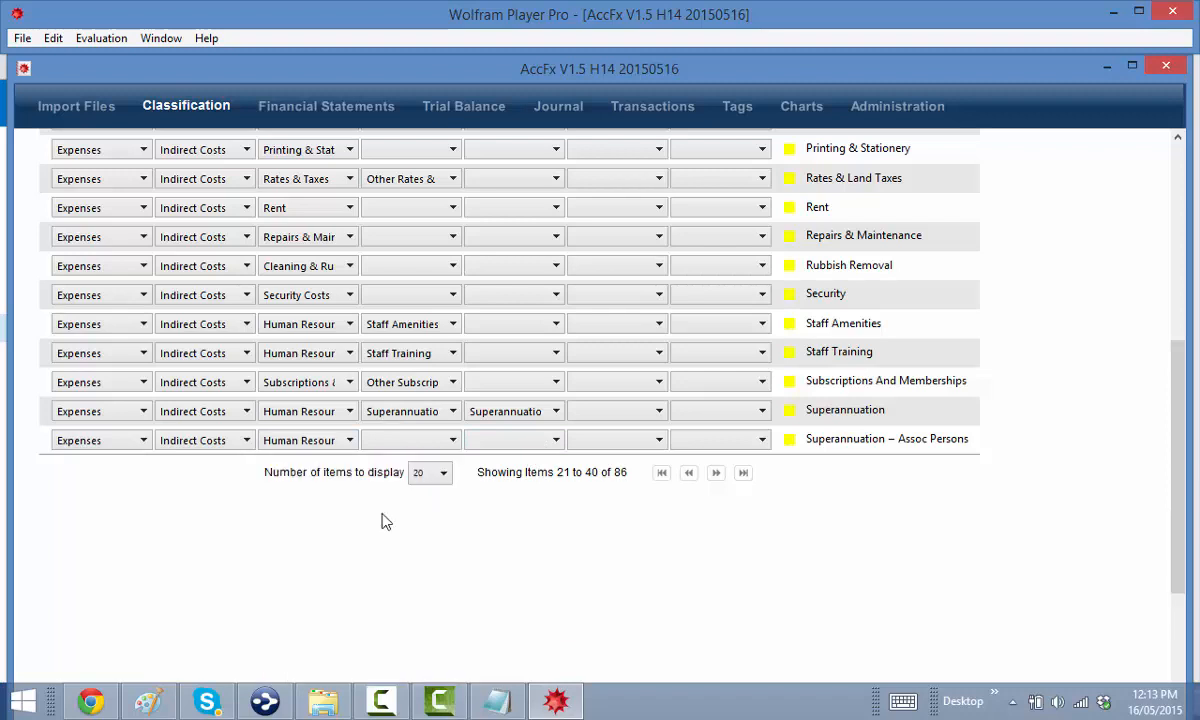
pyautogui.click(407, 447)
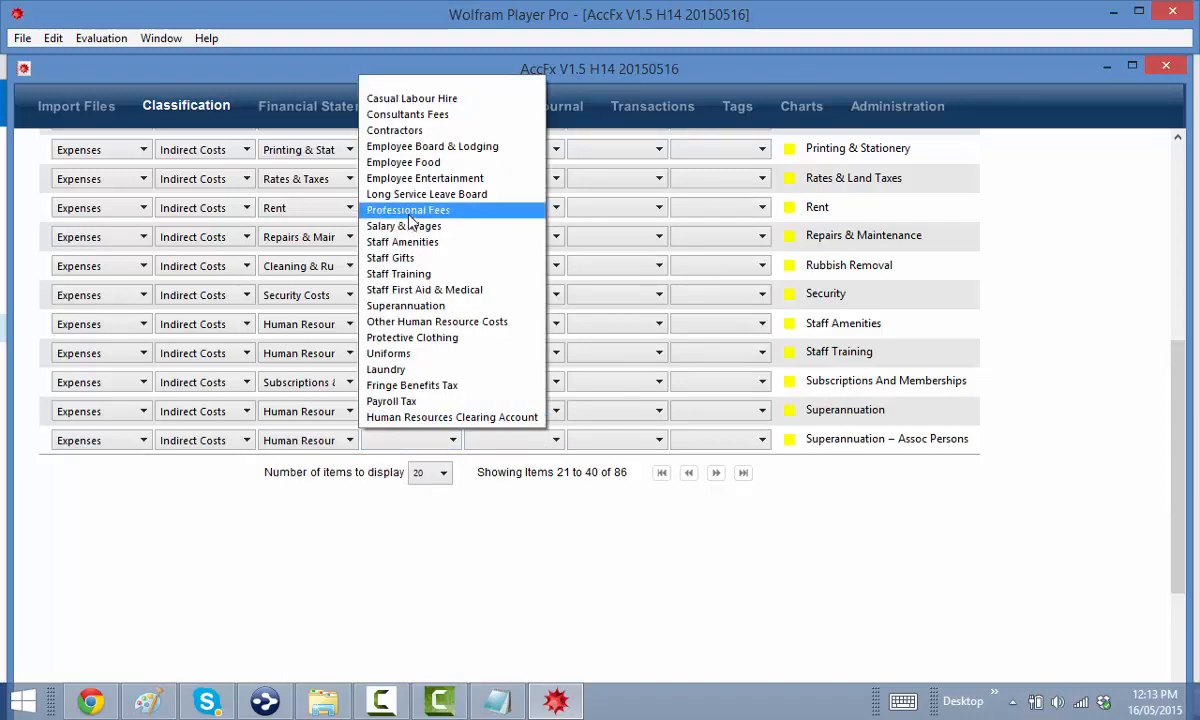
pyautogui.click(415, 305)
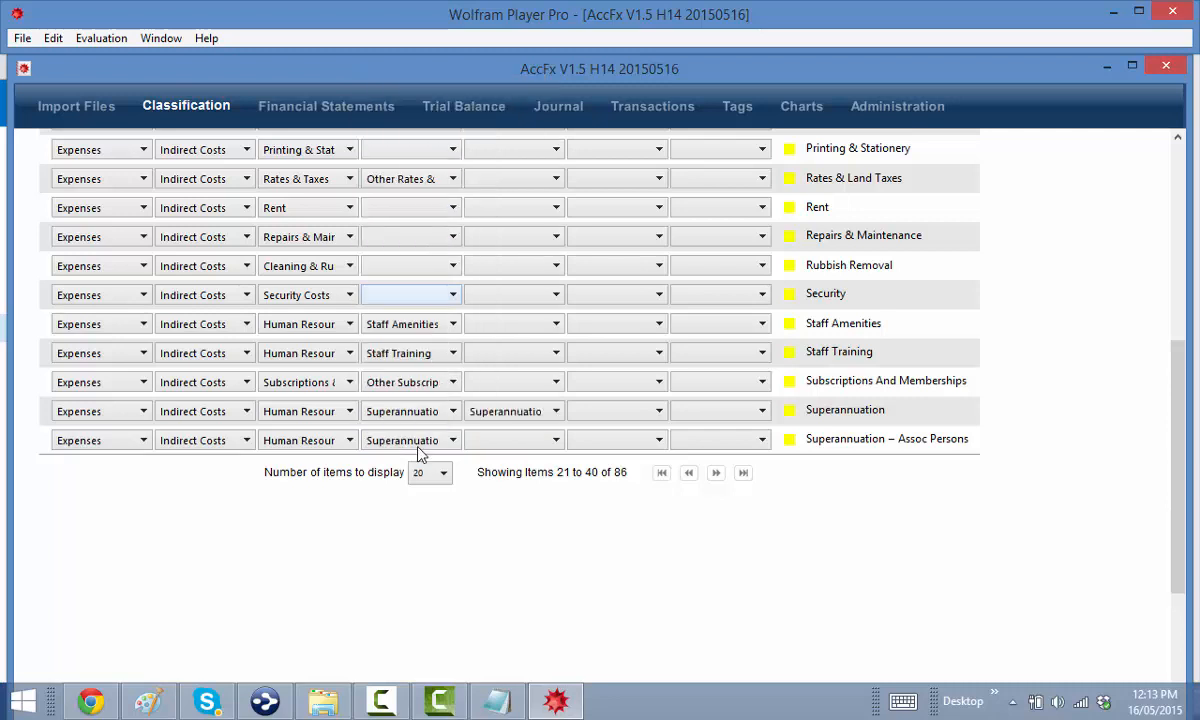
pyautogui.click(510, 448)
pyautogui.click(522, 474)
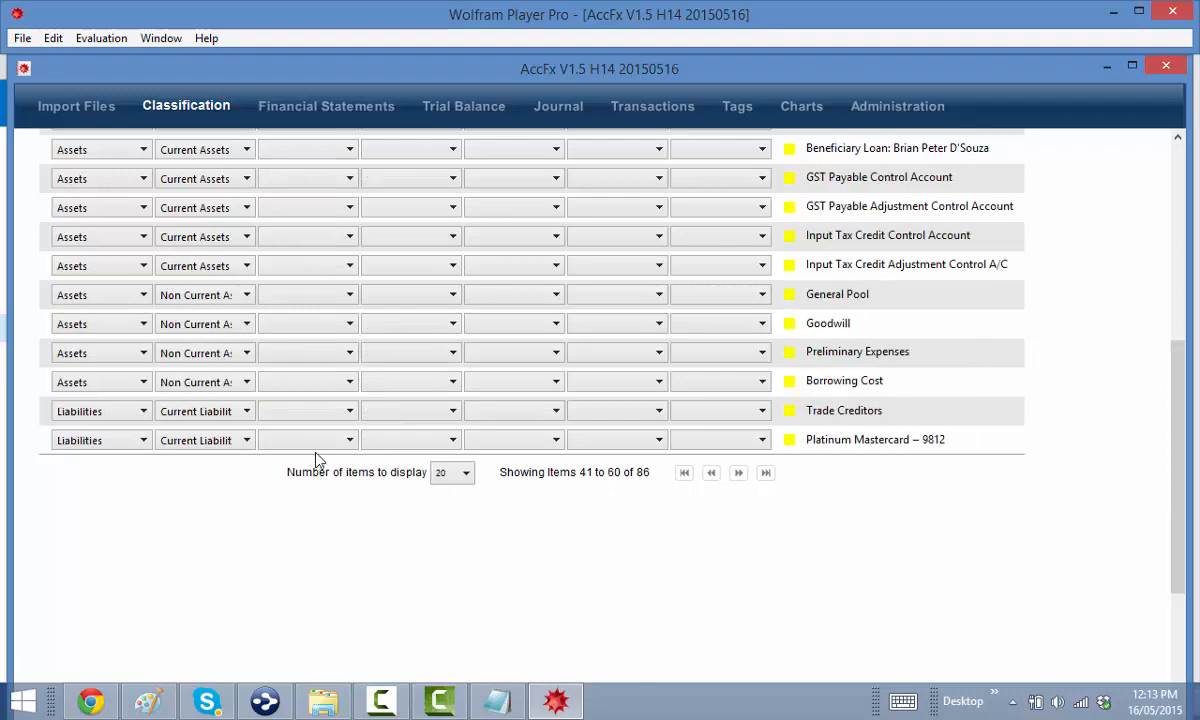
# Set all five bank rows, the two Commonwealth accounts through Bankwest, to Cash & Cash Equivalents
pyautogui.scroll(5, 305, 405)
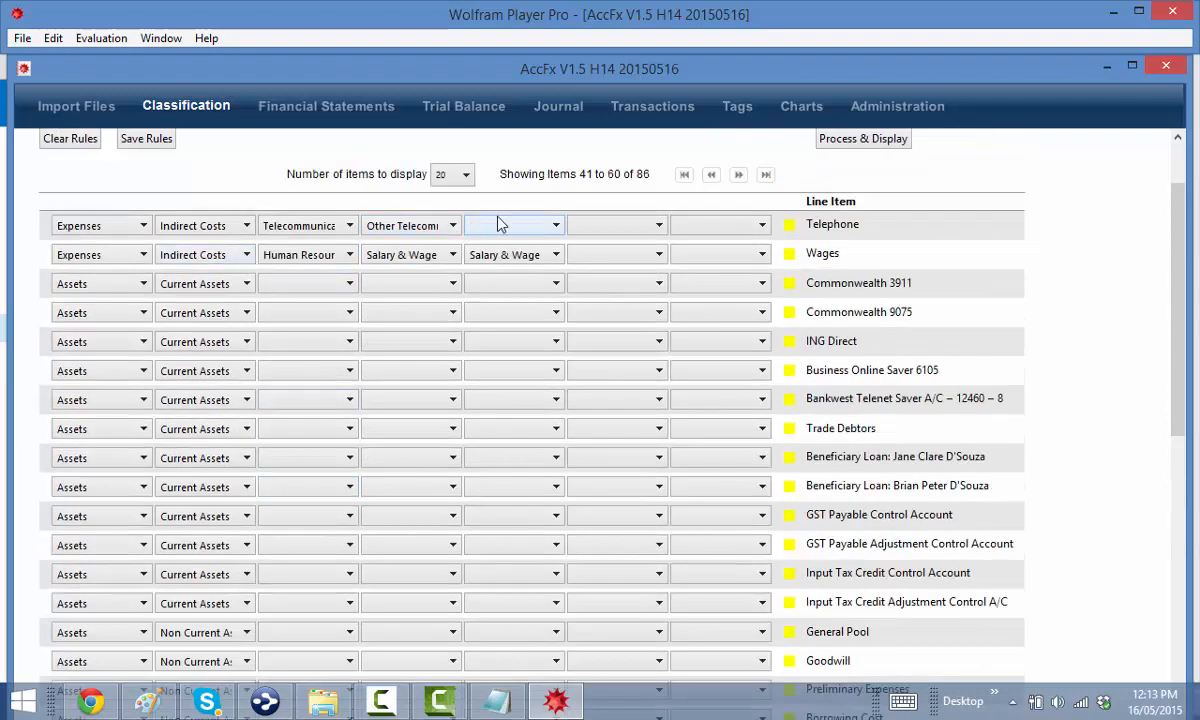
pyautogui.click(300, 289)
pyautogui.click(305, 318)
pyautogui.click(305, 323)
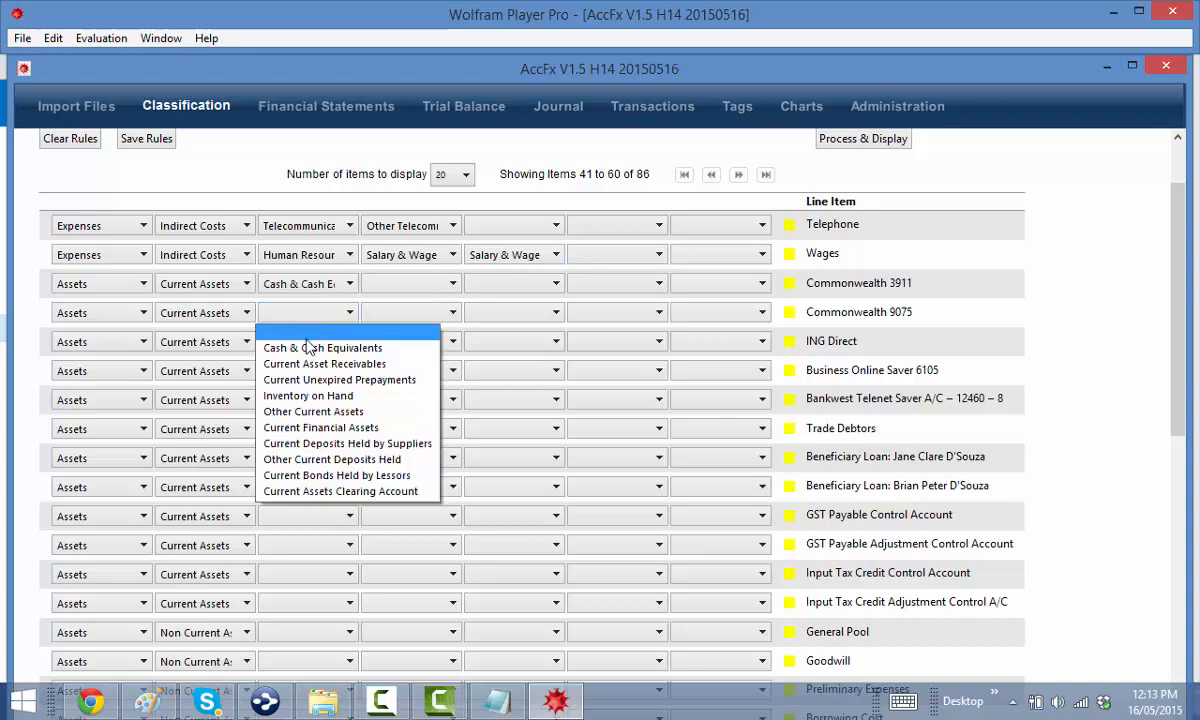
pyautogui.click(313, 348)
pyautogui.click(313, 346)
pyautogui.click(320, 378)
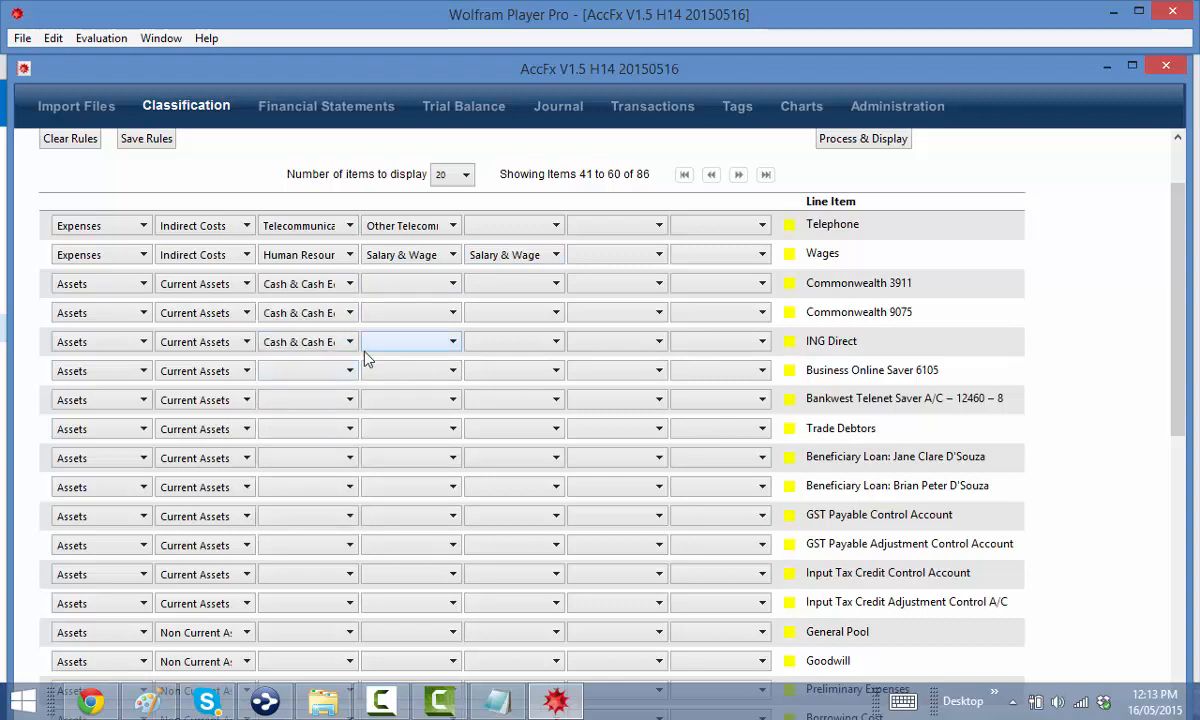
pyautogui.click(290, 366)
pyautogui.click(303, 408)
pyautogui.click(306, 402)
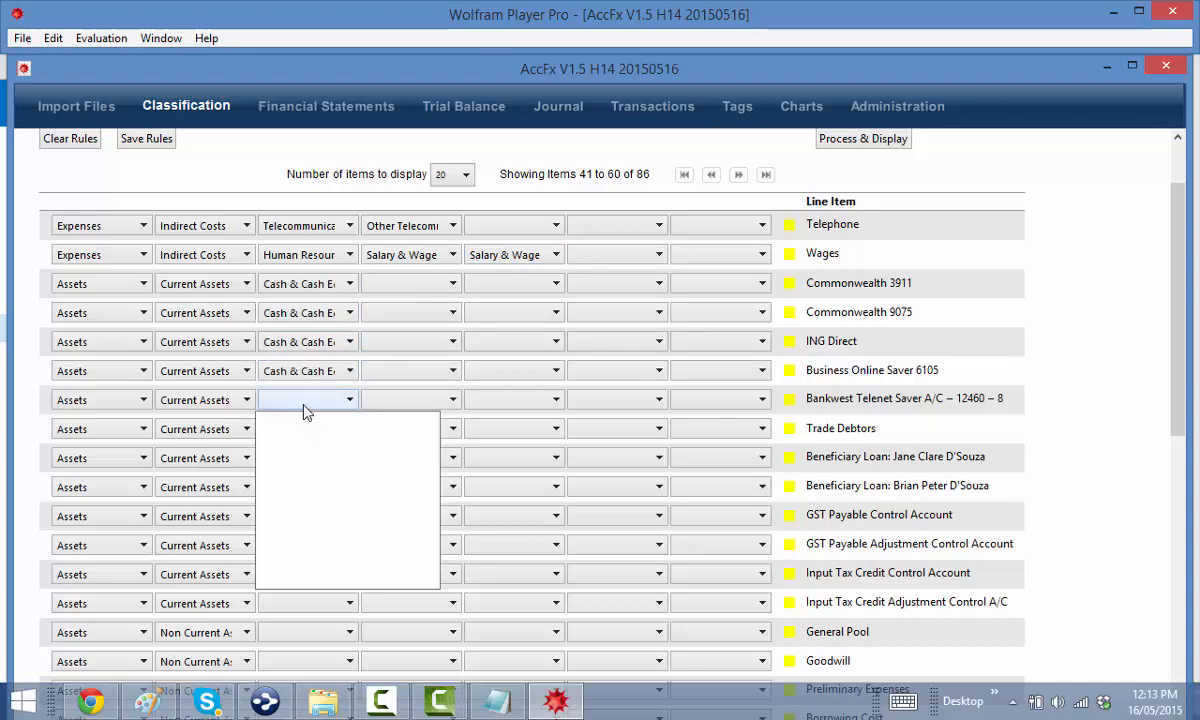
pyautogui.click(305, 435)
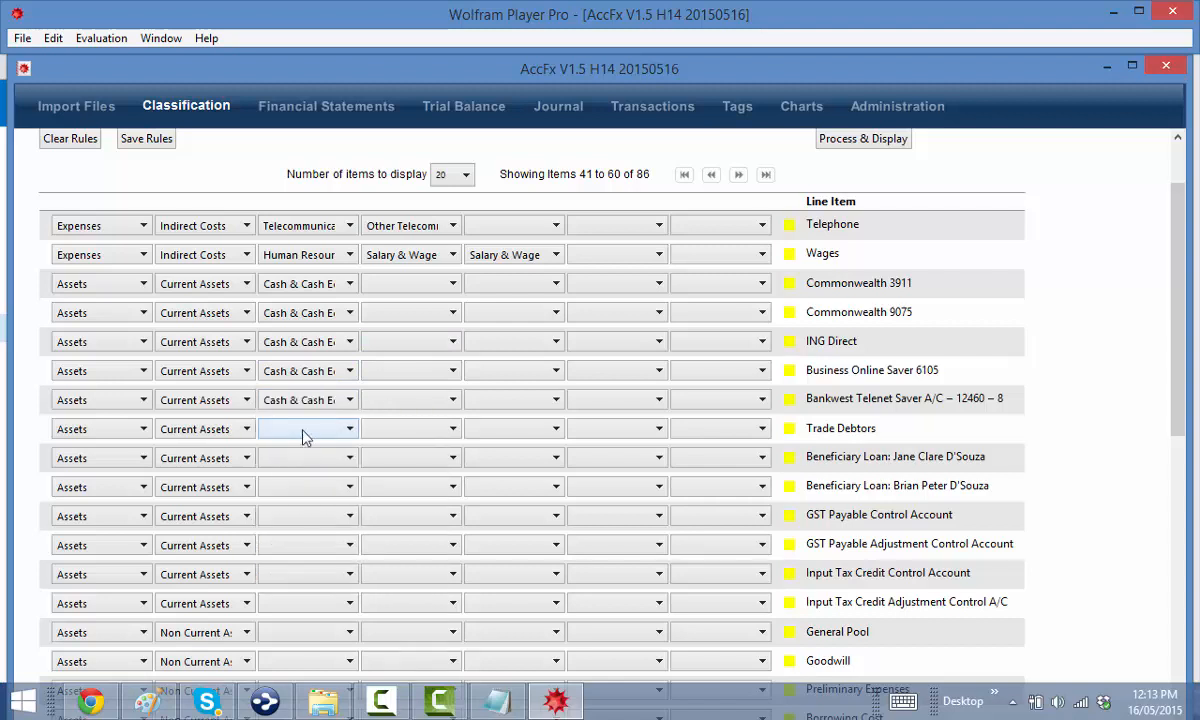
# Give each of the five bank rows the Bank Accounts sub-category
pyautogui.click(387, 288)
pyautogui.click(375, 314)
pyautogui.click(380, 313)
pyautogui.click(395, 341)
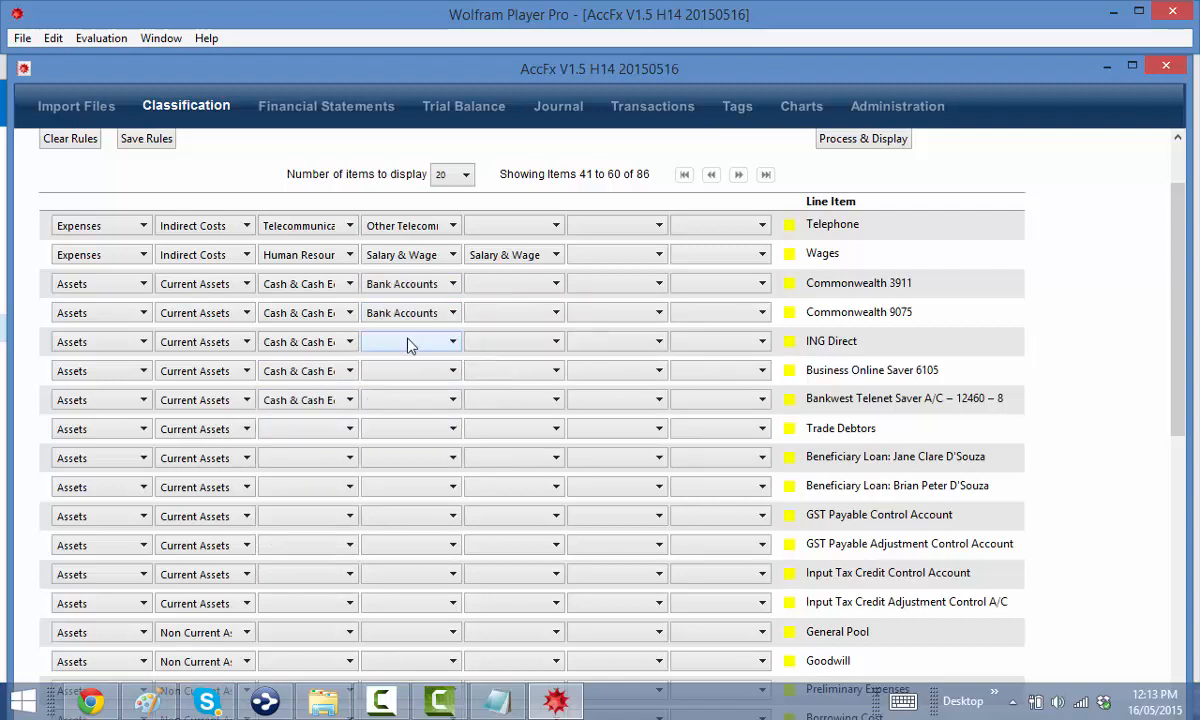
pyautogui.click(408, 345)
pyautogui.click(400, 377)
pyautogui.click(405, 371)
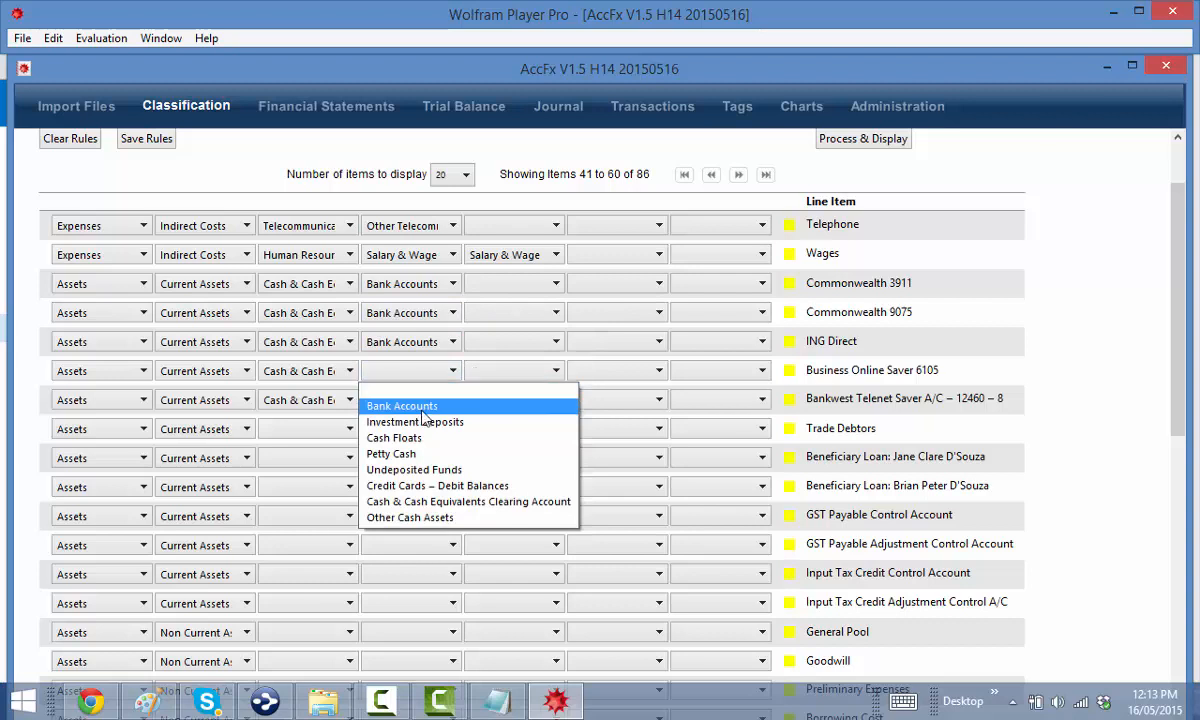
pyautogui.click(420, 408)
pyautogui.click(400, 400)
pyautogui.click(395, 431)
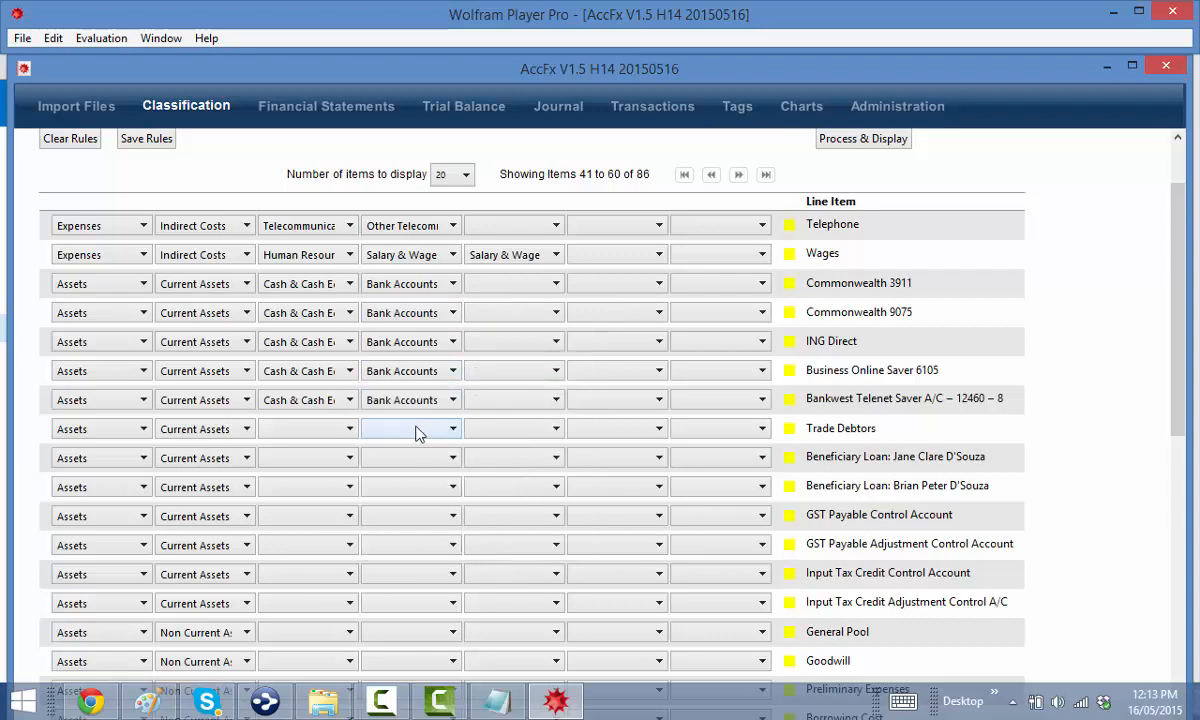
pyautogui.click(286, 429)
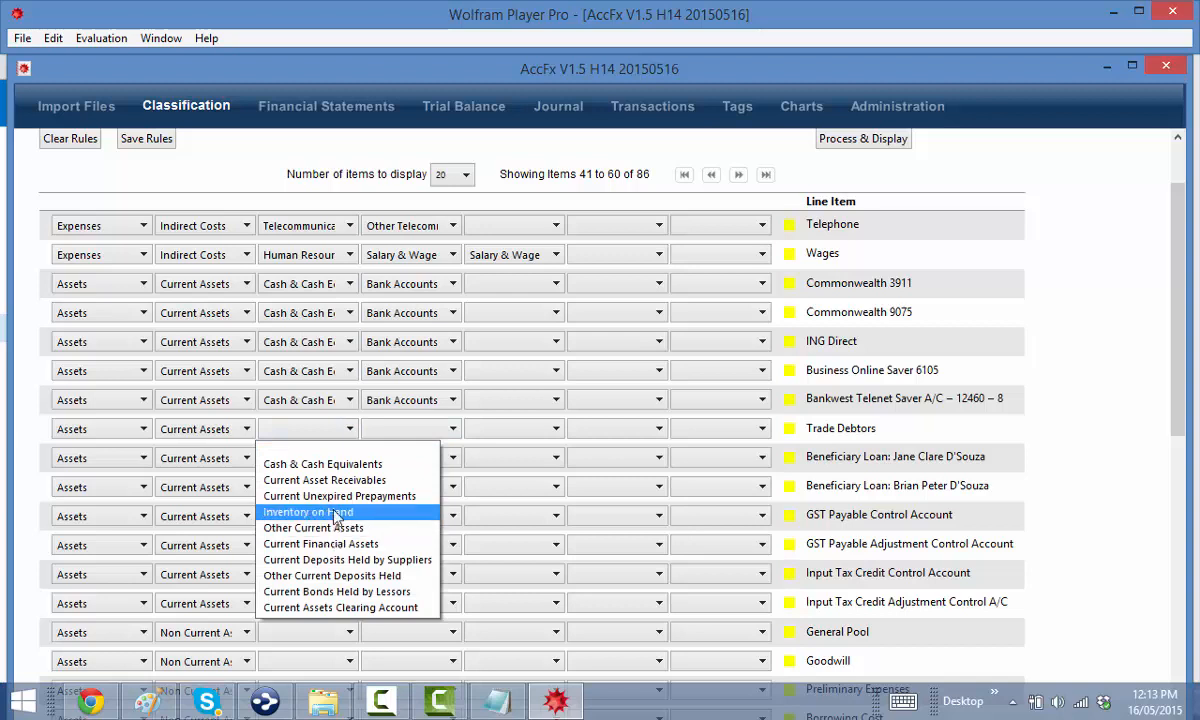
# Classify Trade Debtors as Current Asset Receivables › Net Other Debtors › Gross Other Debtors Receivable
pyautogui.click(322, 480)
pyautogui.click(405, 430)
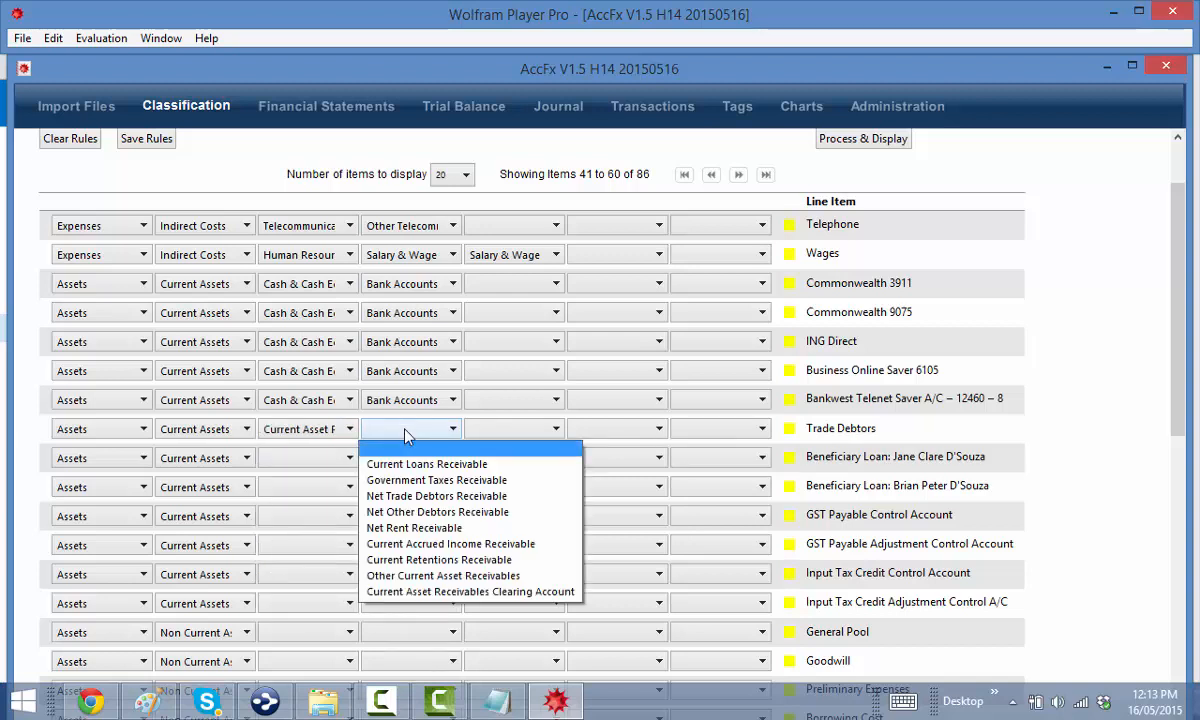
pyautogui.click(400, 511)
pyautogui.click(490, 432)
pyautogui.click(494, 466)
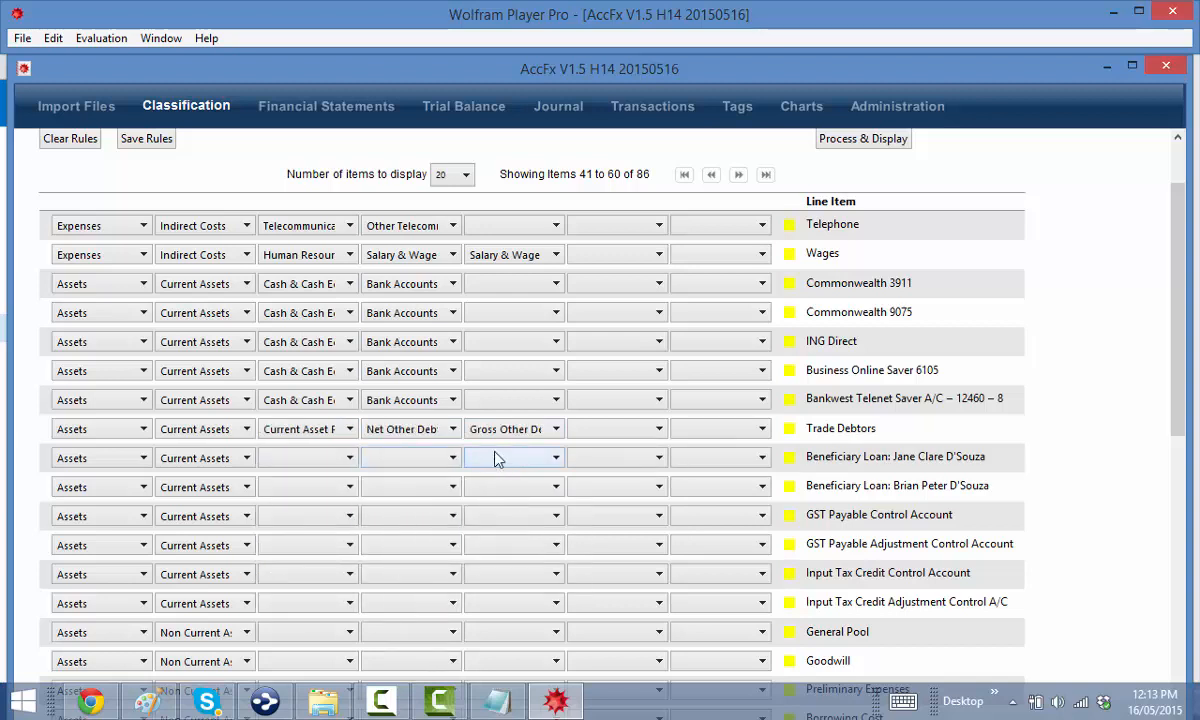
# Put both beneficiary loan rows under Current Asset Receivables › Current Loans
pyautogui.scroll(-2, 667, 430)
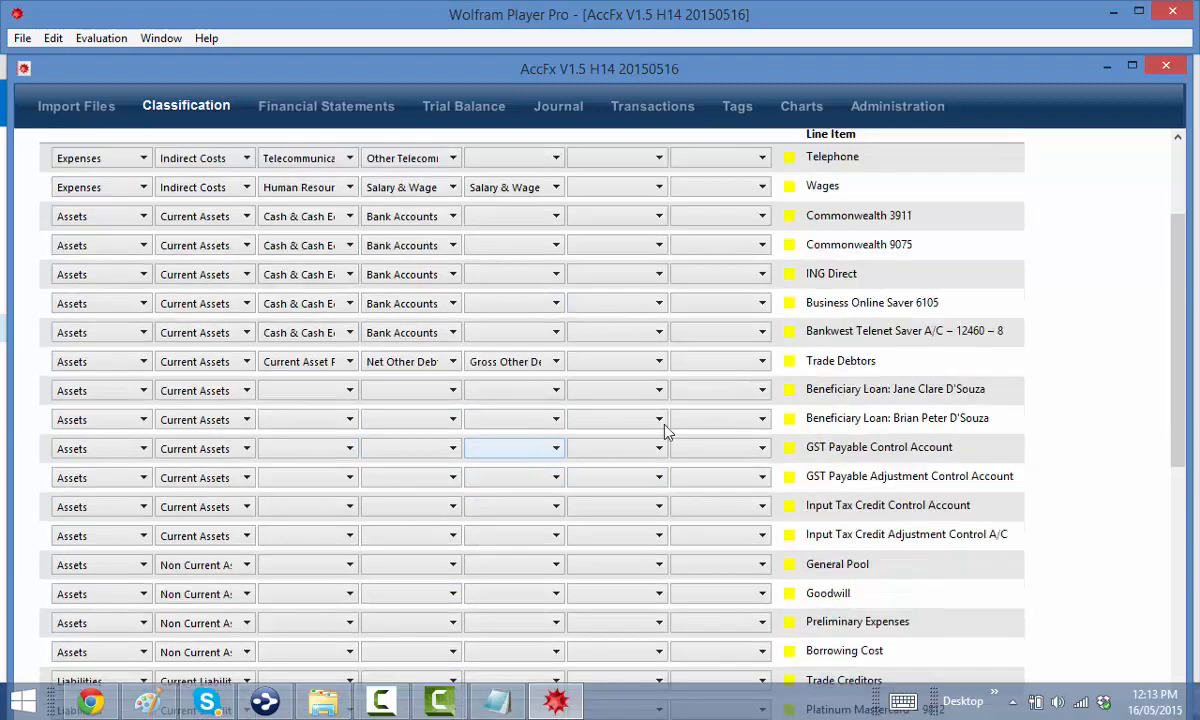
pyautogui.click(307, 396)
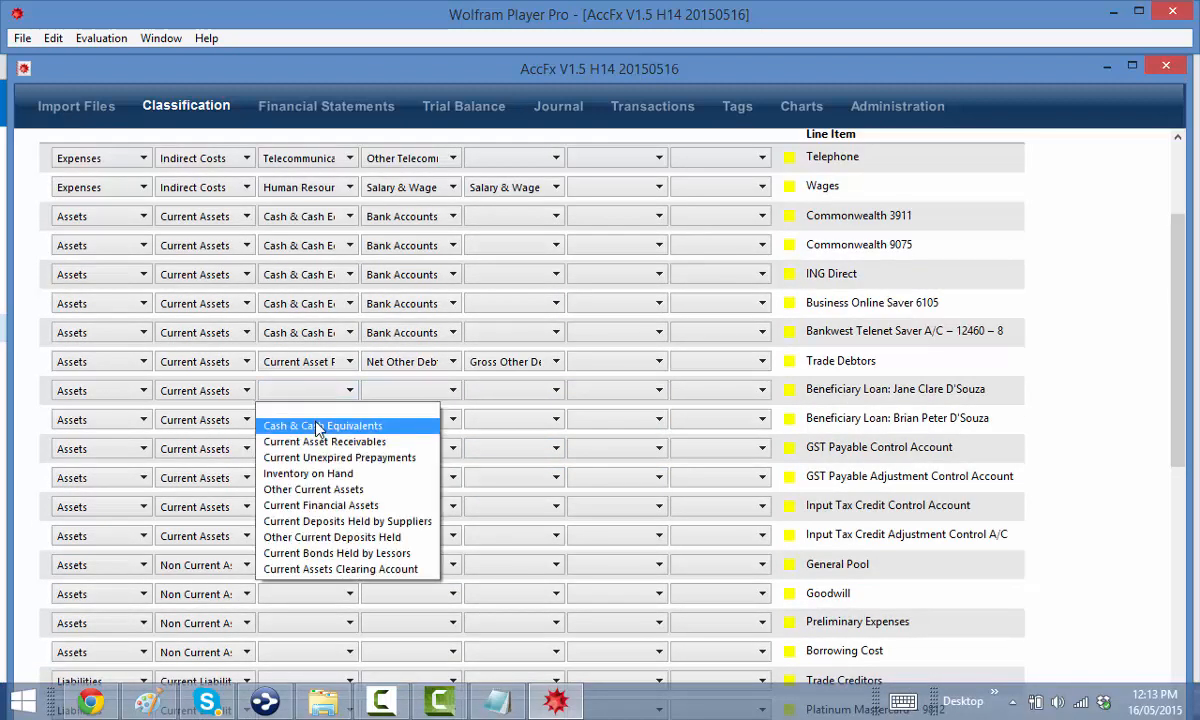
pyautogui.click(323, 445)
pyautogui.click(400, 390)
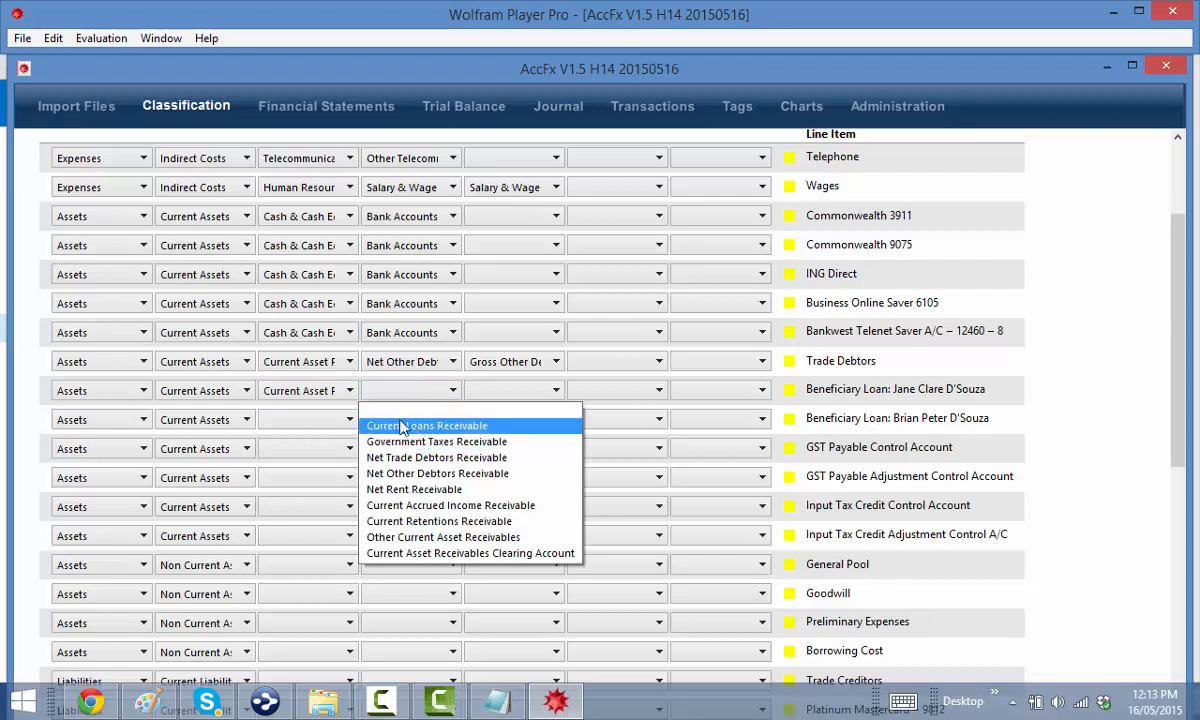
pyautogui.click(385, 423)
pyautogui.click(290, 424)
pyautogui.click(312, 474)
pyautogui.click(380, 423)
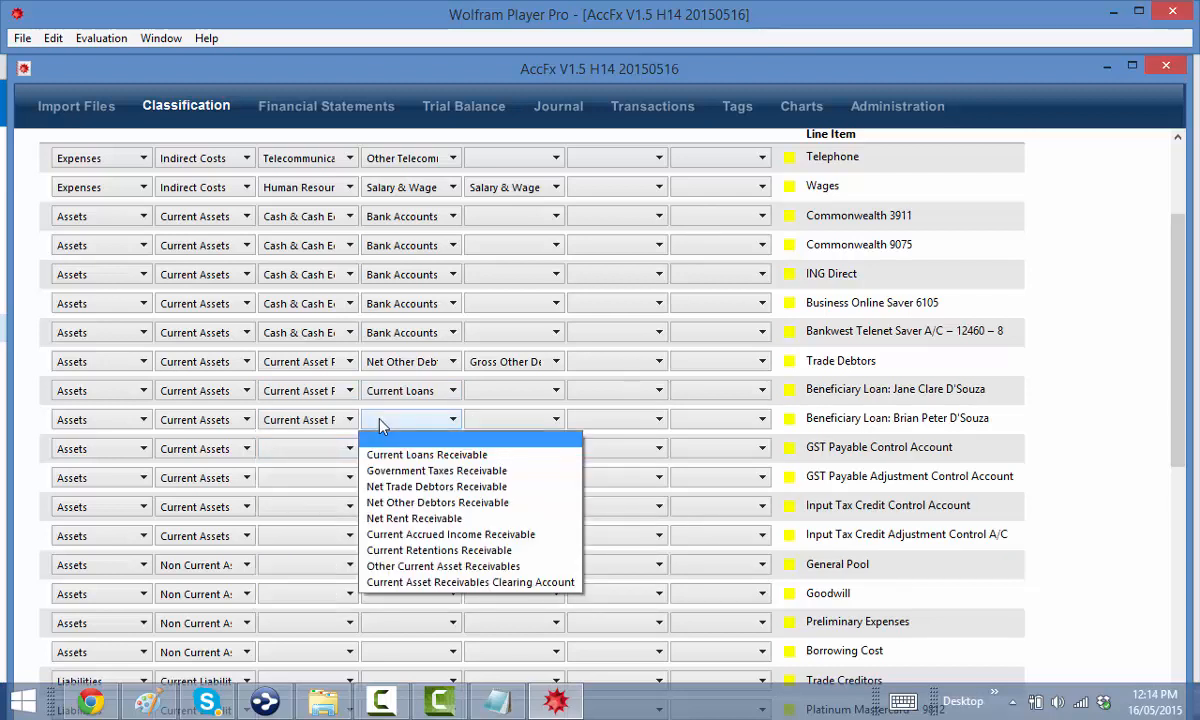
pyautogui.click(380, 455)
# Set GST Payable Control Account to Current Asset Receivables, clearing its mistaken Current Loans sub-category
pyautogui.click(290, 448)
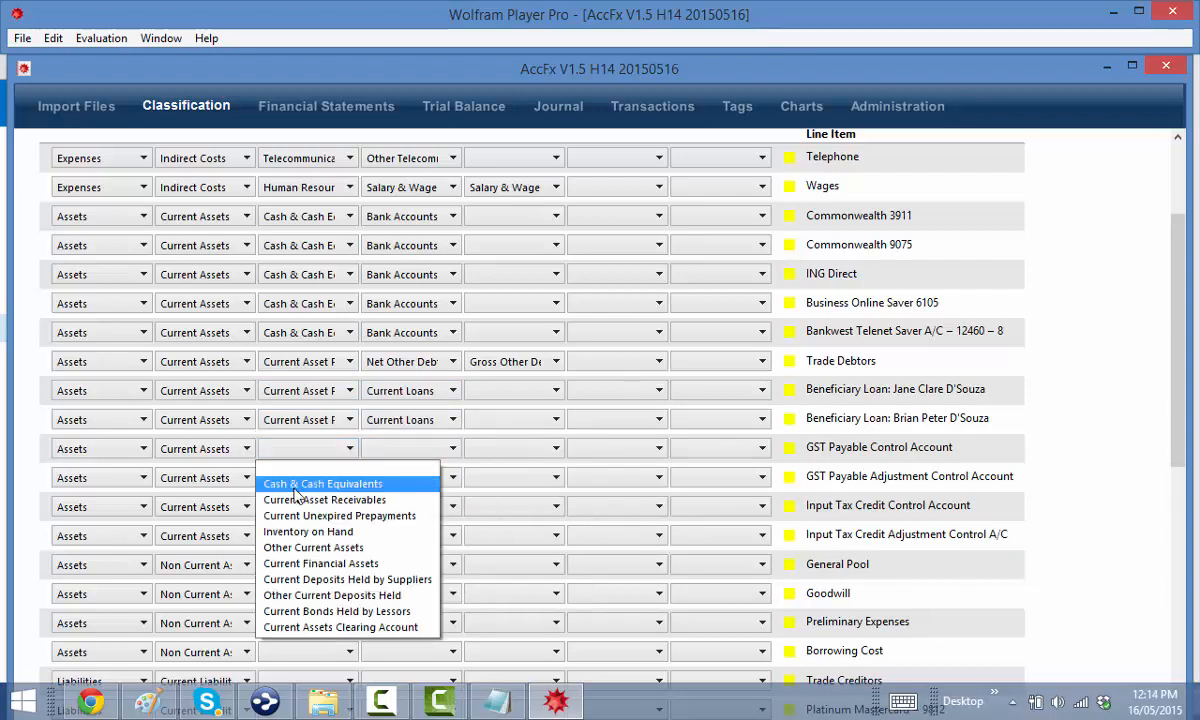
pyautogui.click(325, 499)
pyautogui.click(385, 450)
pyautogui.click(385, 484)
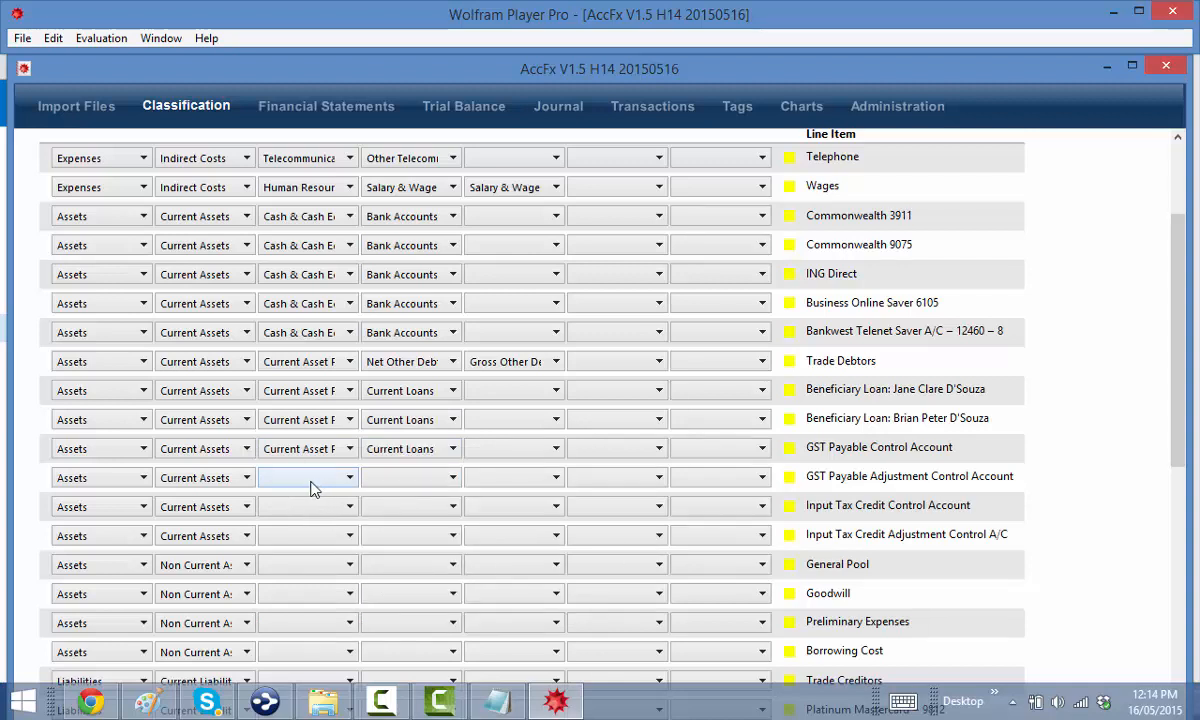
pyautogui.click(310, 479)
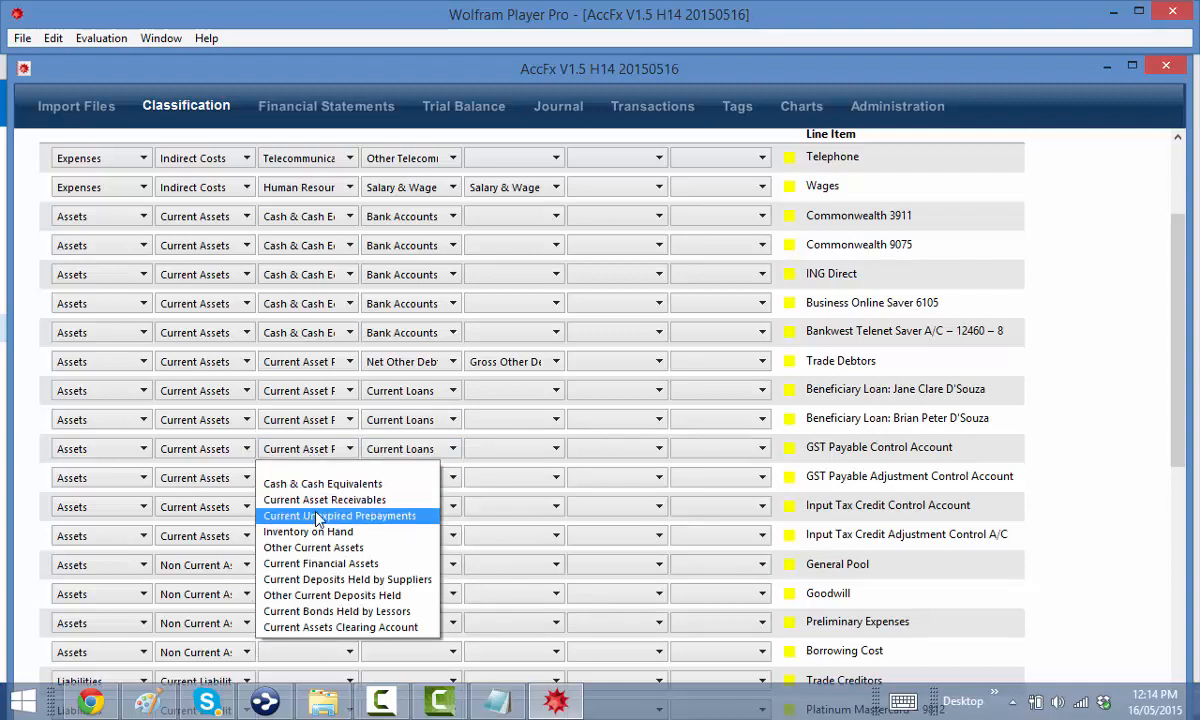
pyautogui.click(343, 499)
pyautogui.click(392, 450)
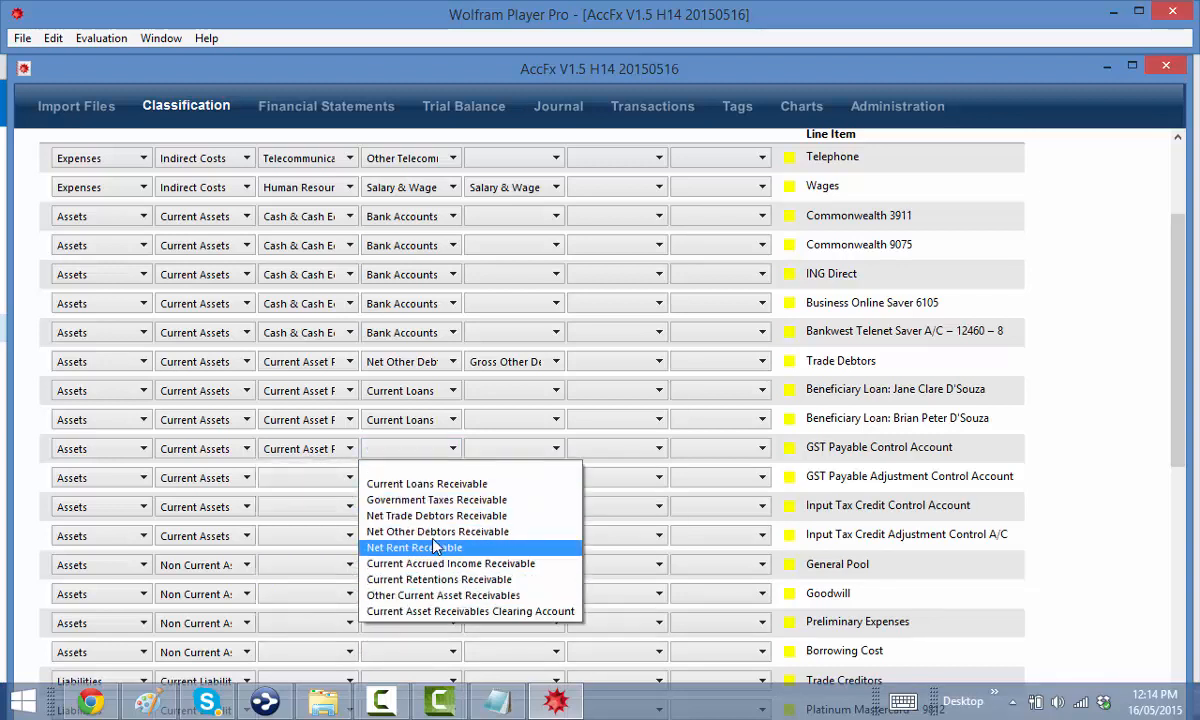
# Classify GST Payable, GST Payable Adjustment and Input Tax Credit Control as Government Taxes Receivable
pyautogui.click(430, 500)
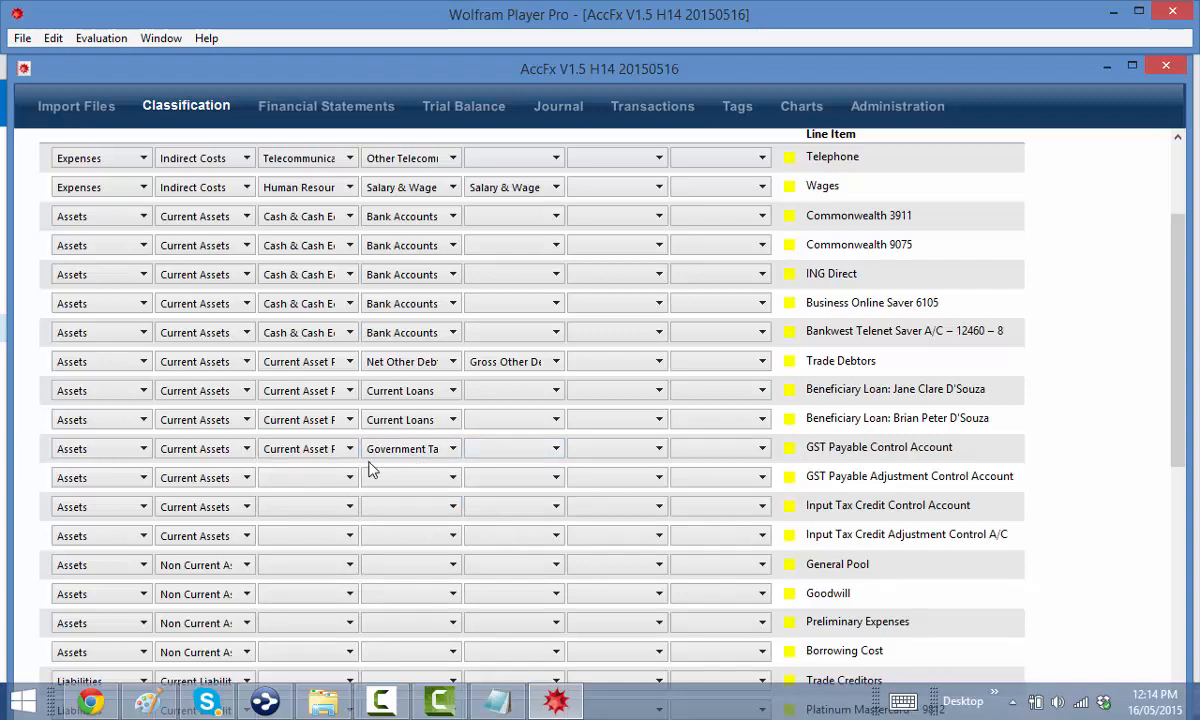
pyautogui.click(277, 478)
pyautogui.click(290, 512)
pyautogui.click(296, 515)
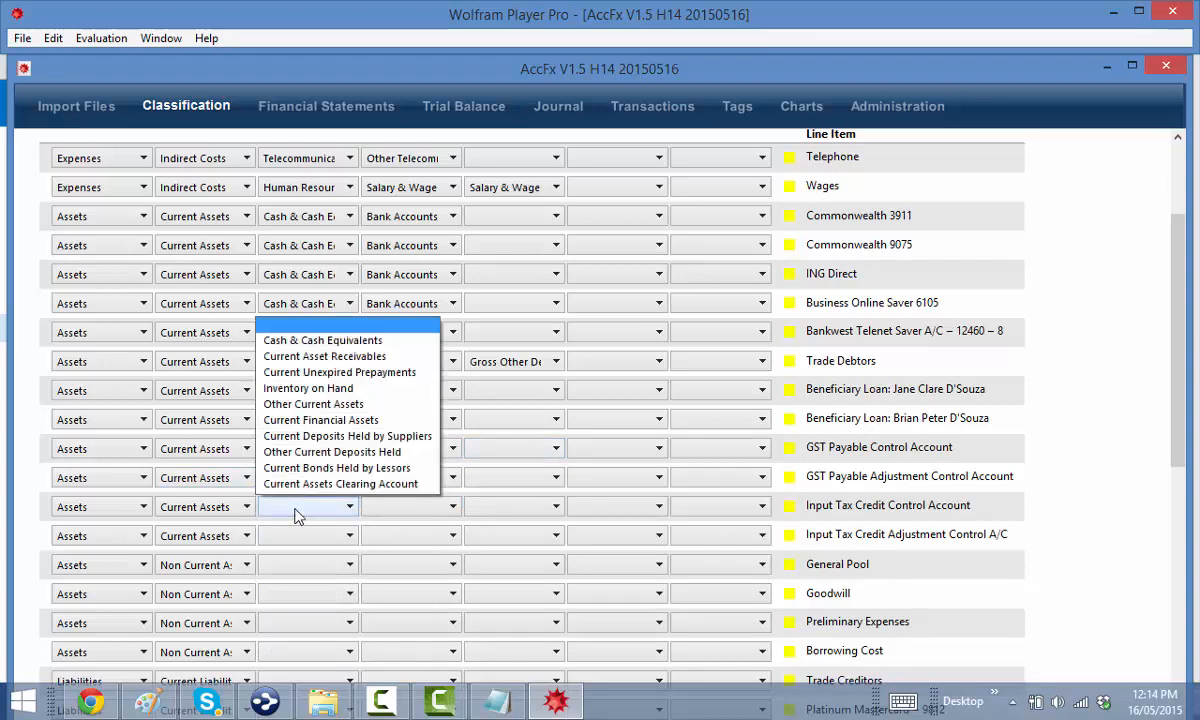
pyautogui.click(305, 356)
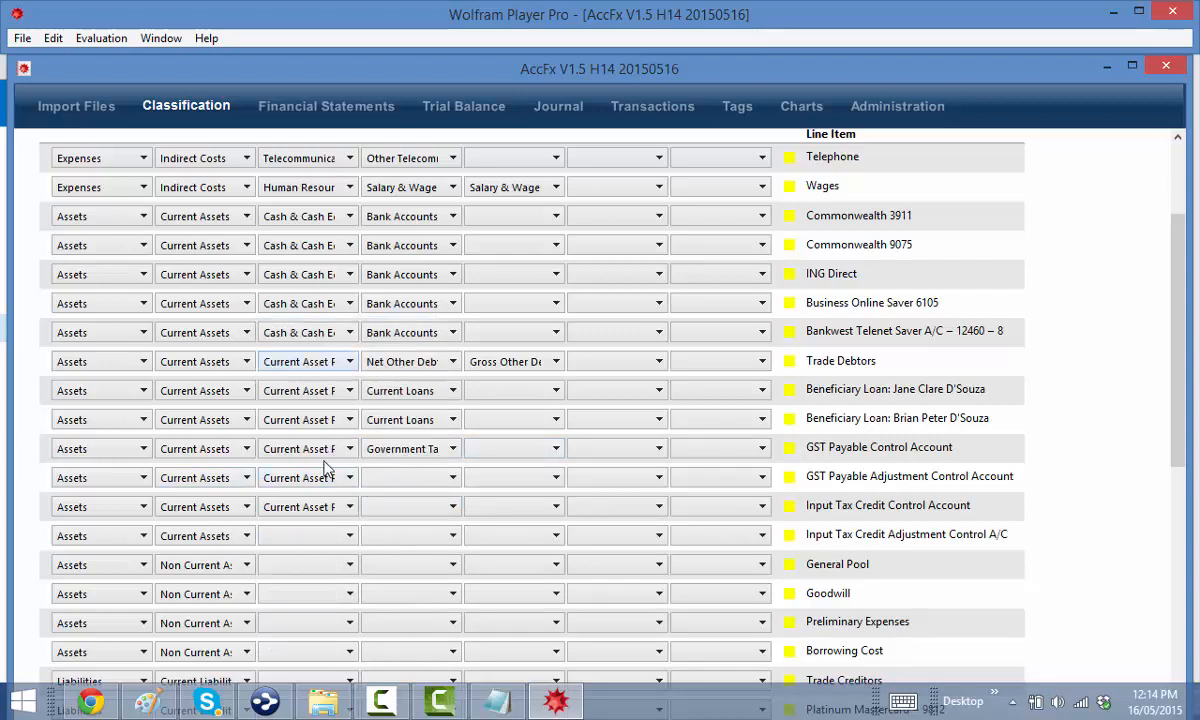
pyautogui.click(388, 506)
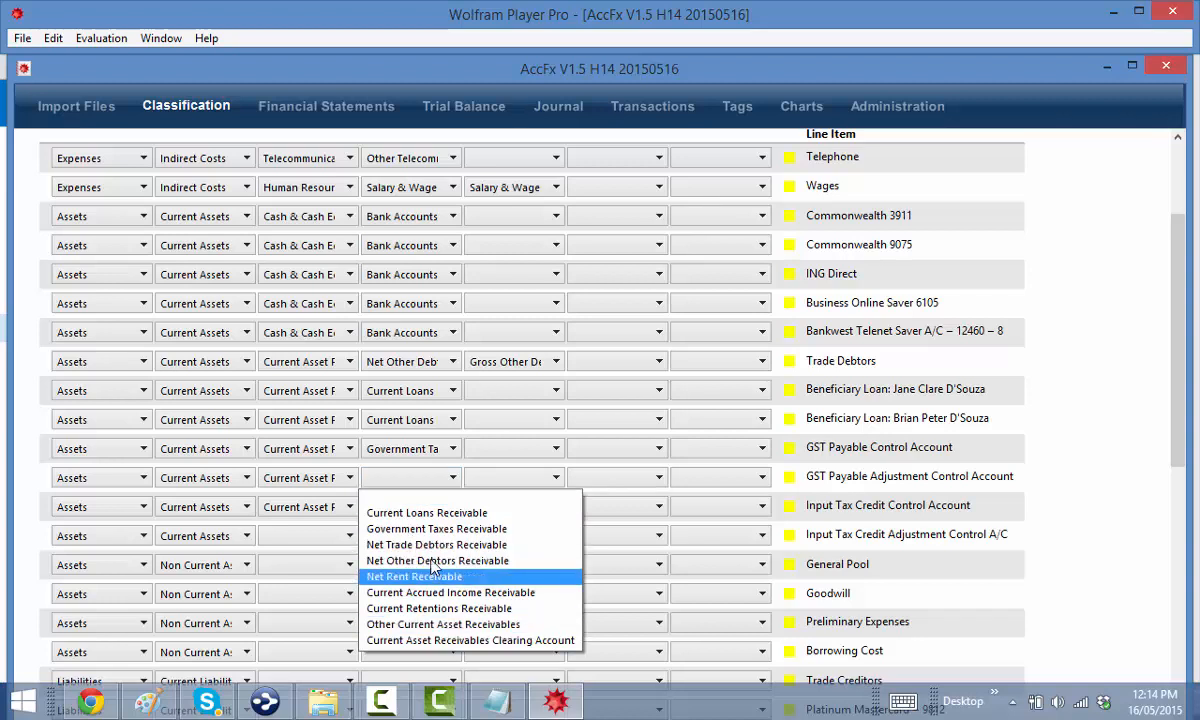
pyautogui.click(420, 528)
pyautogui.click(405, 507)
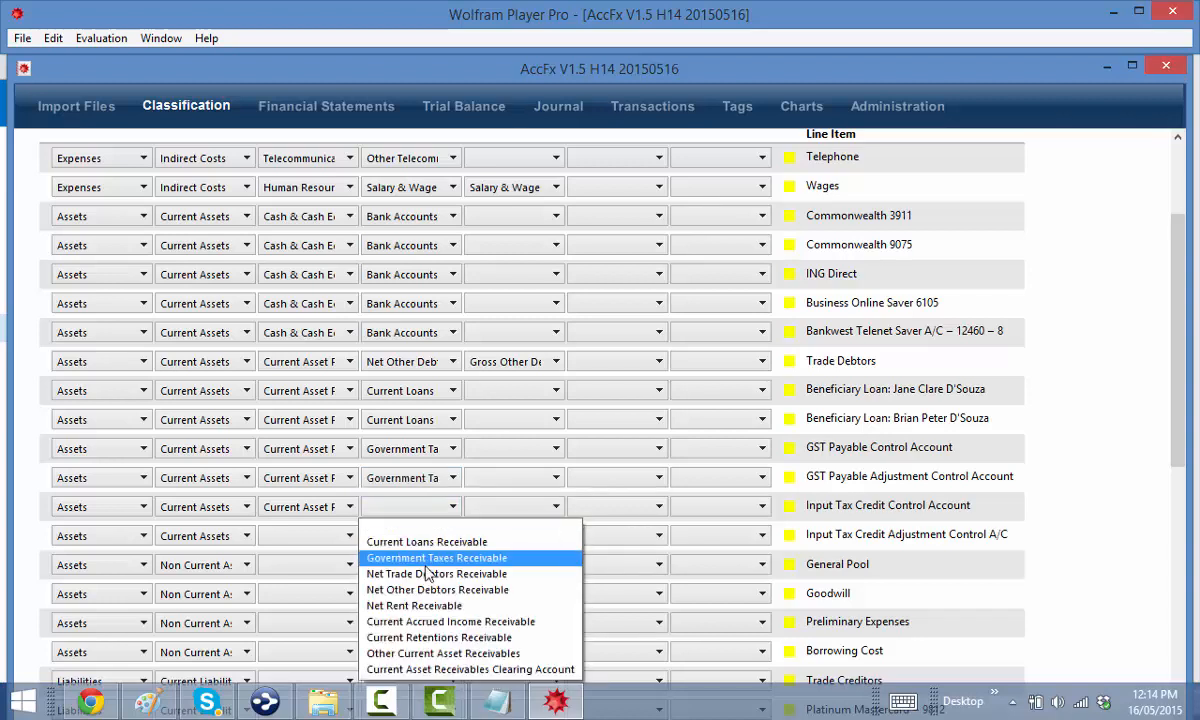
pyautogui.click(427, 558)
# Classify Input Tax Credit Adjustment as Current Asset Receivables › Government Taxes Receivable
pyautogui.click(298, 536)
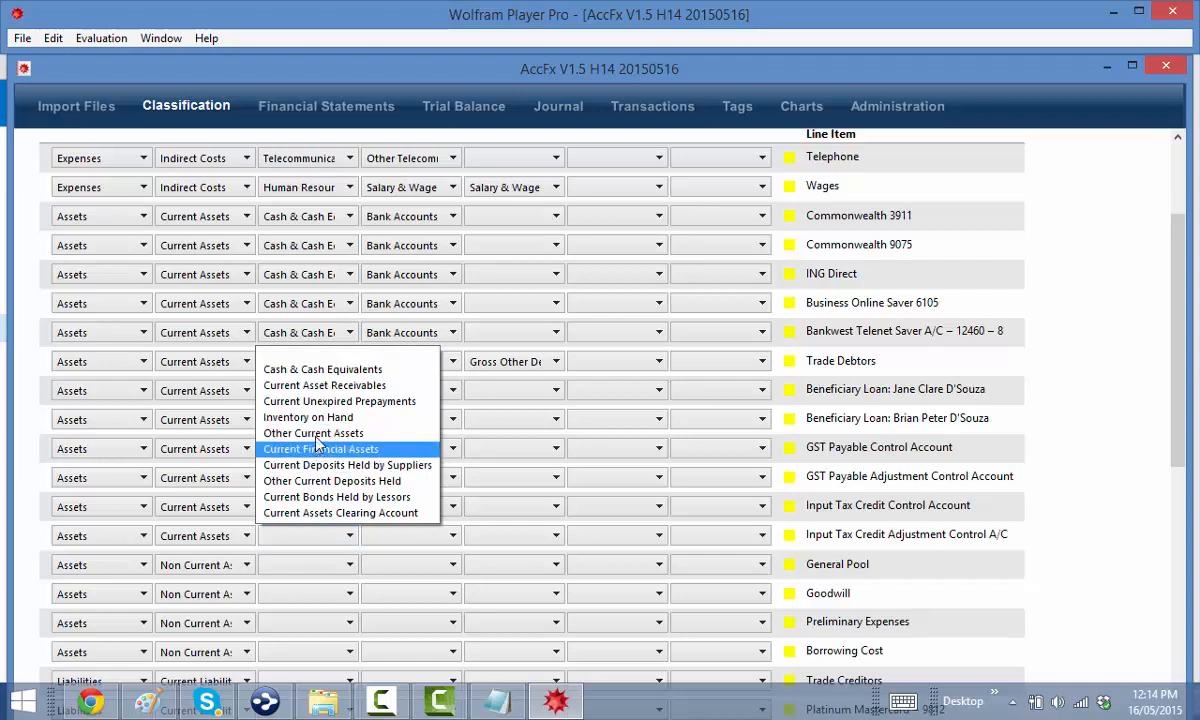
pyautogui.click(300, 385)
pyautogui.click(368, 505)
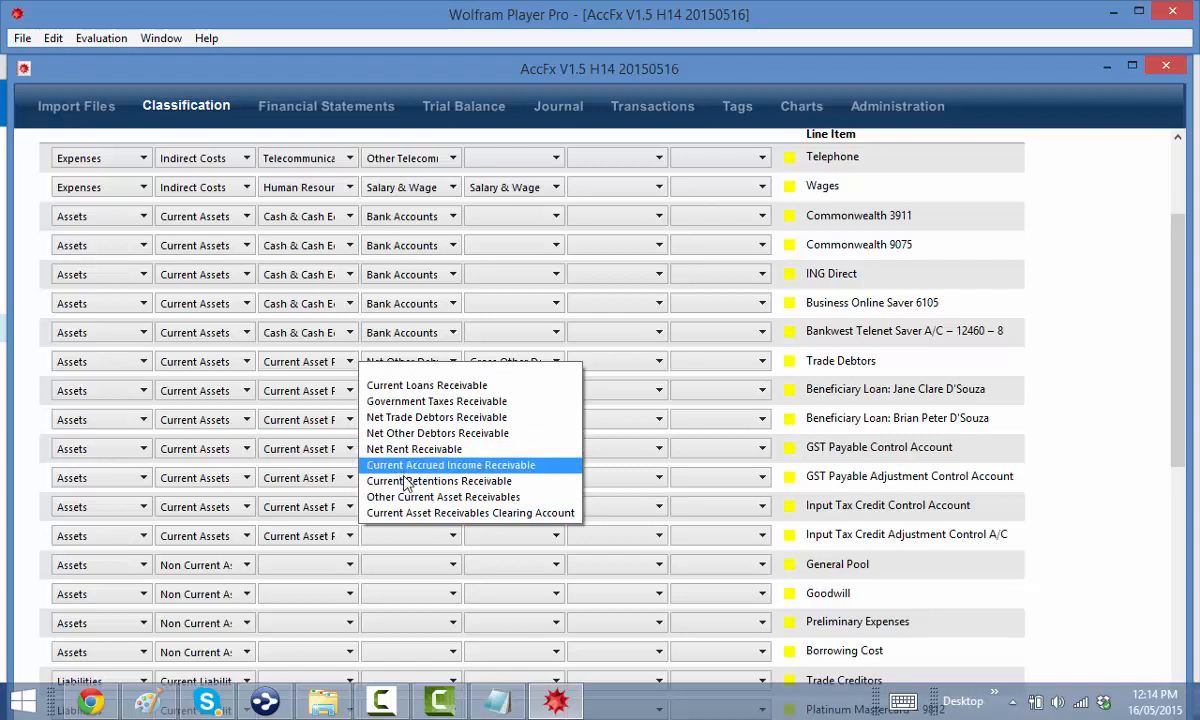
pyautogui.click(410, 401)
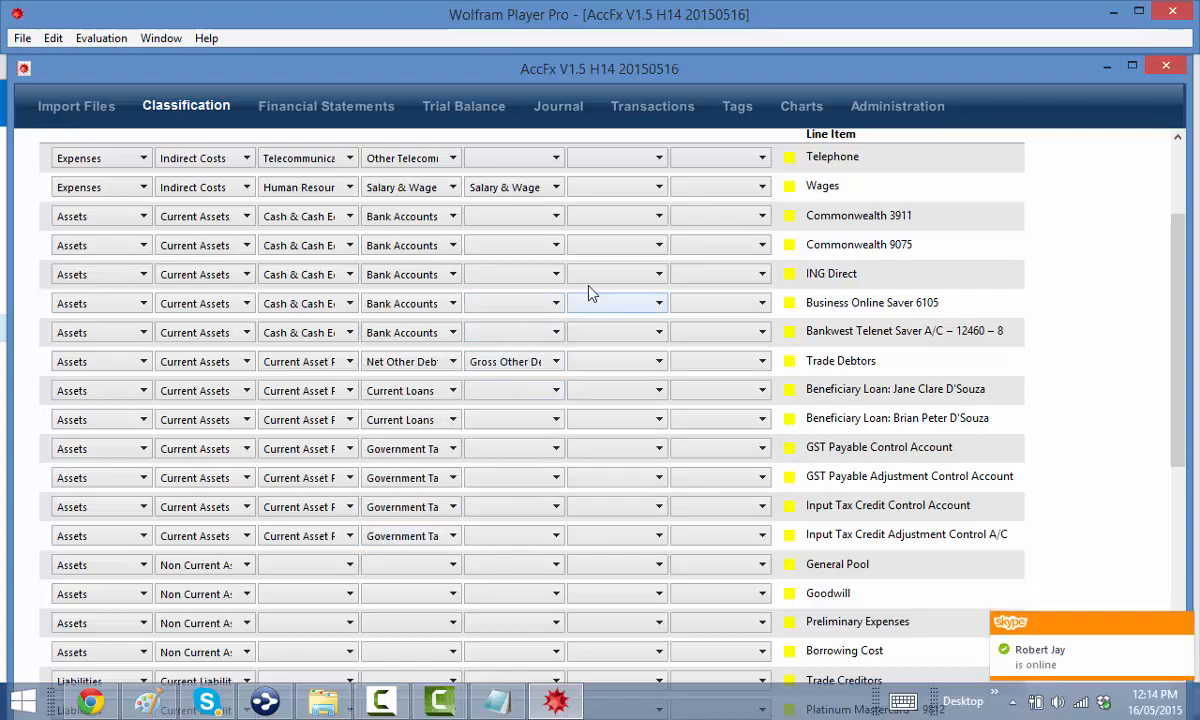
# Classify the first beneficiary loan as Unsecured › Associated Persons › Current Beneficiary Loans Receivable
pyautogui.scroll(1, 505, 282)
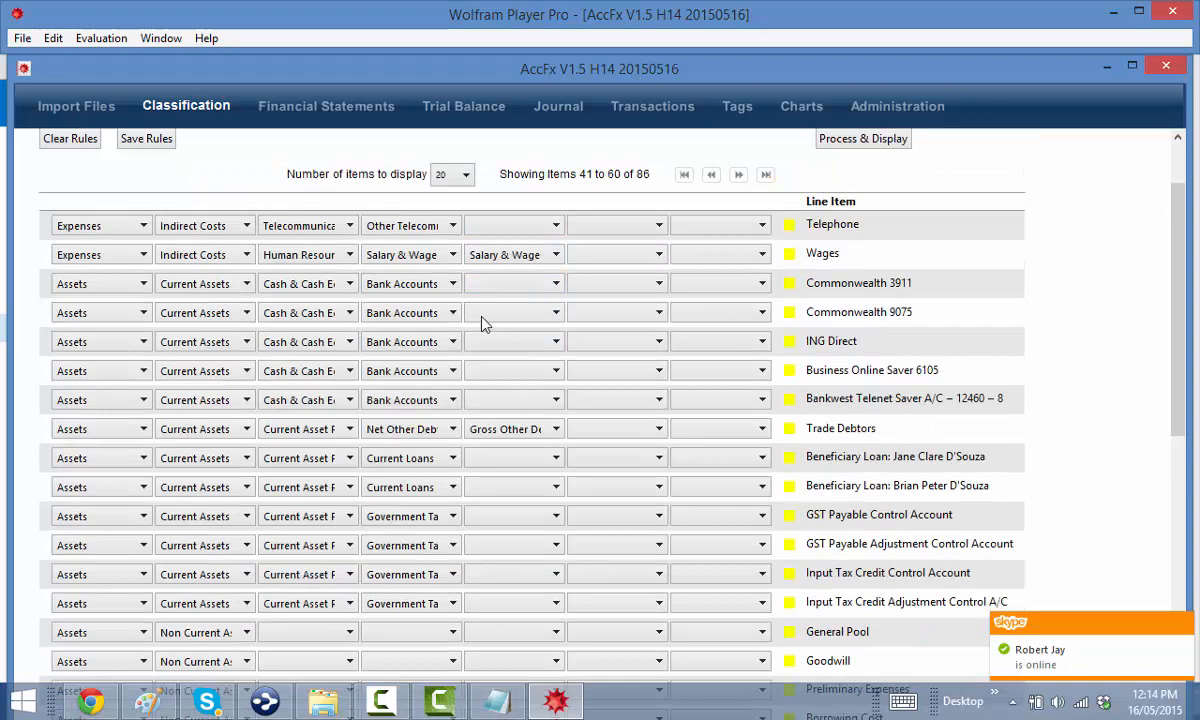
pyautogui.click(515, 458)
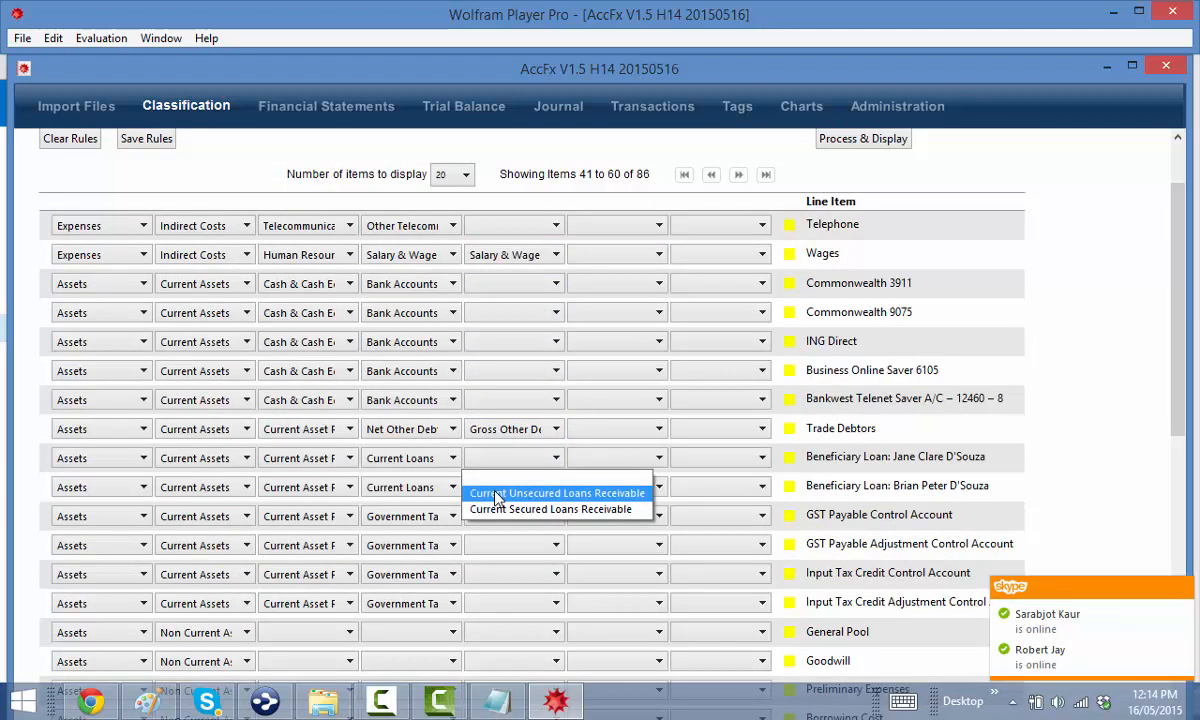
pyautogui.click(497, 494)
pyautogui.click(610, 458)
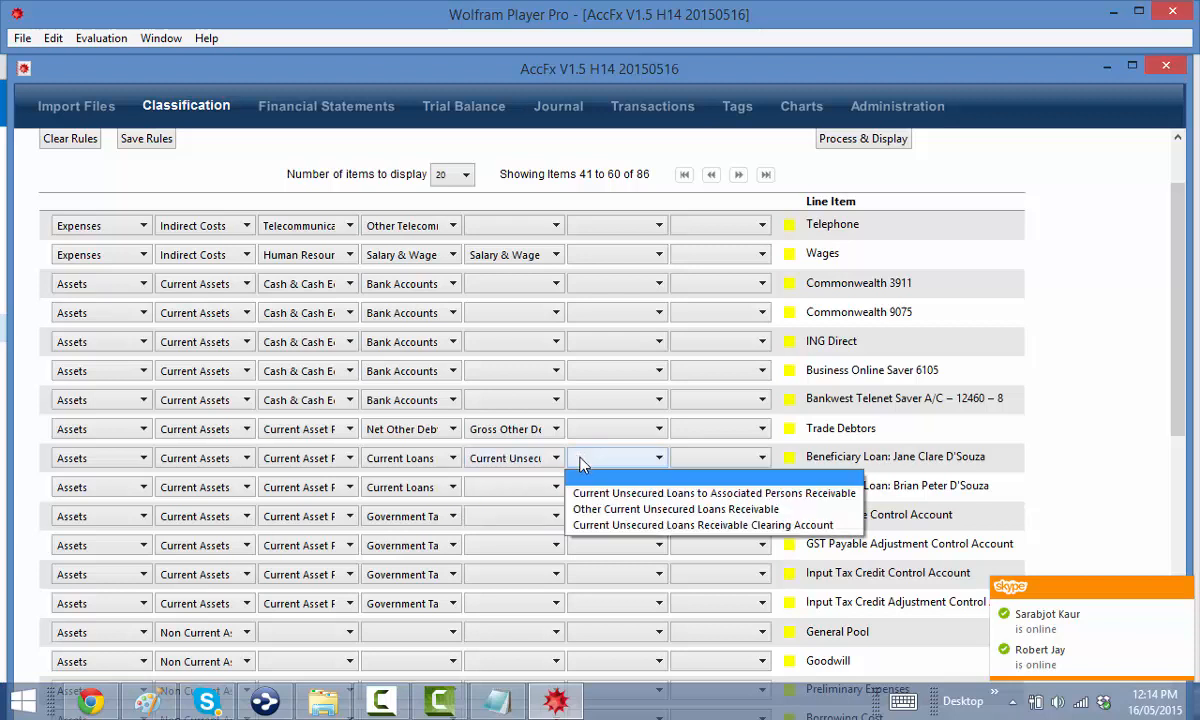
pyautogui.click(640, 493)
pyautogui.click(715, 458)
pyautogui.click(697, 498)
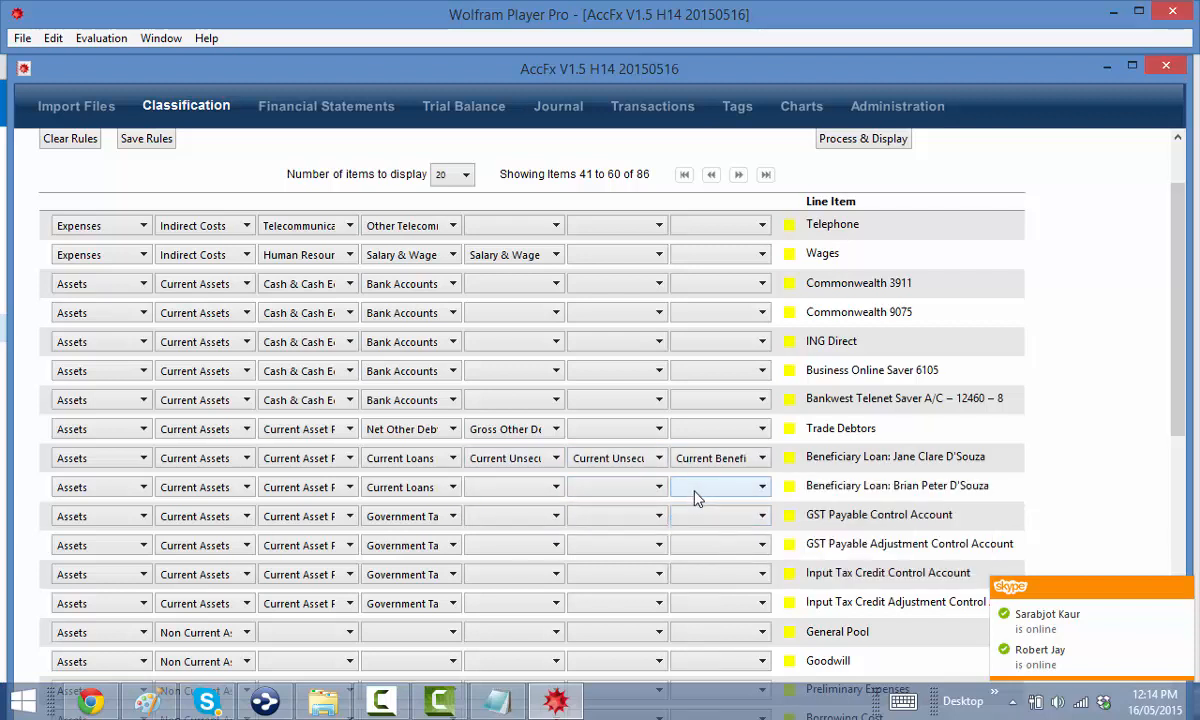
# Apply the same unsecured, associated persons, beneficiary loan chain to the second beneficiary loan
pyautogui.scroll(-2, 670, 483)
pyautogui.click(501, 419)
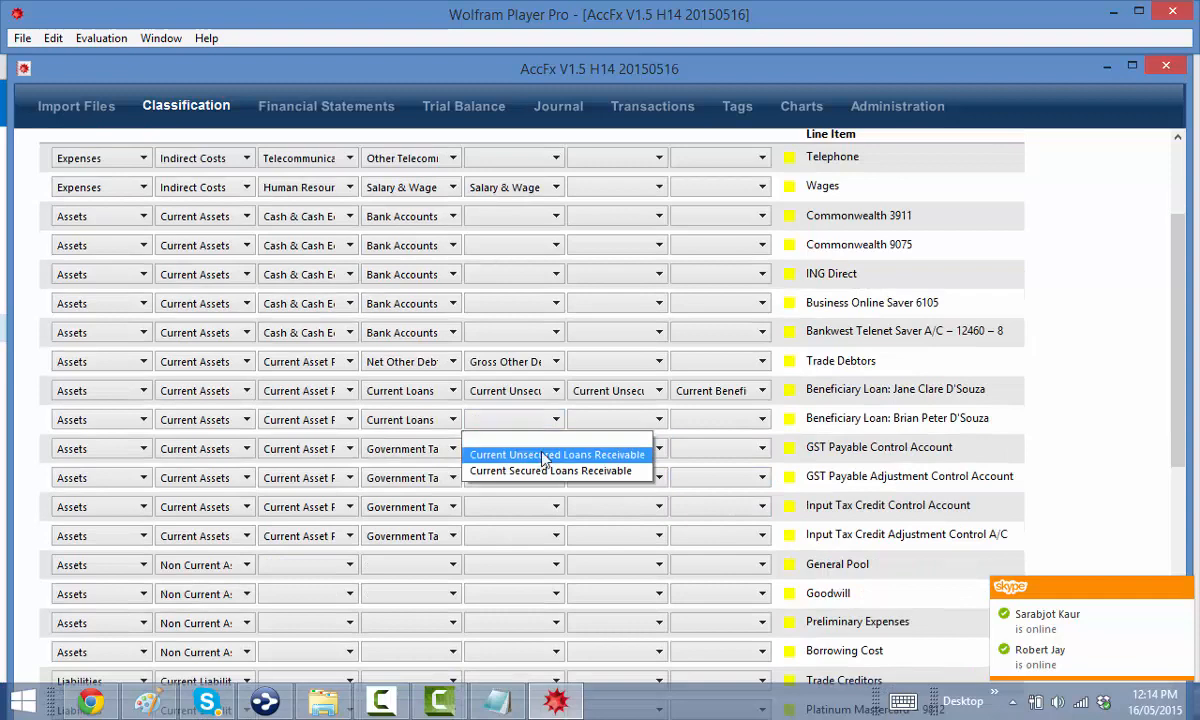
pyautogui.click(508, 451)
pyautogui.click(614, 420)
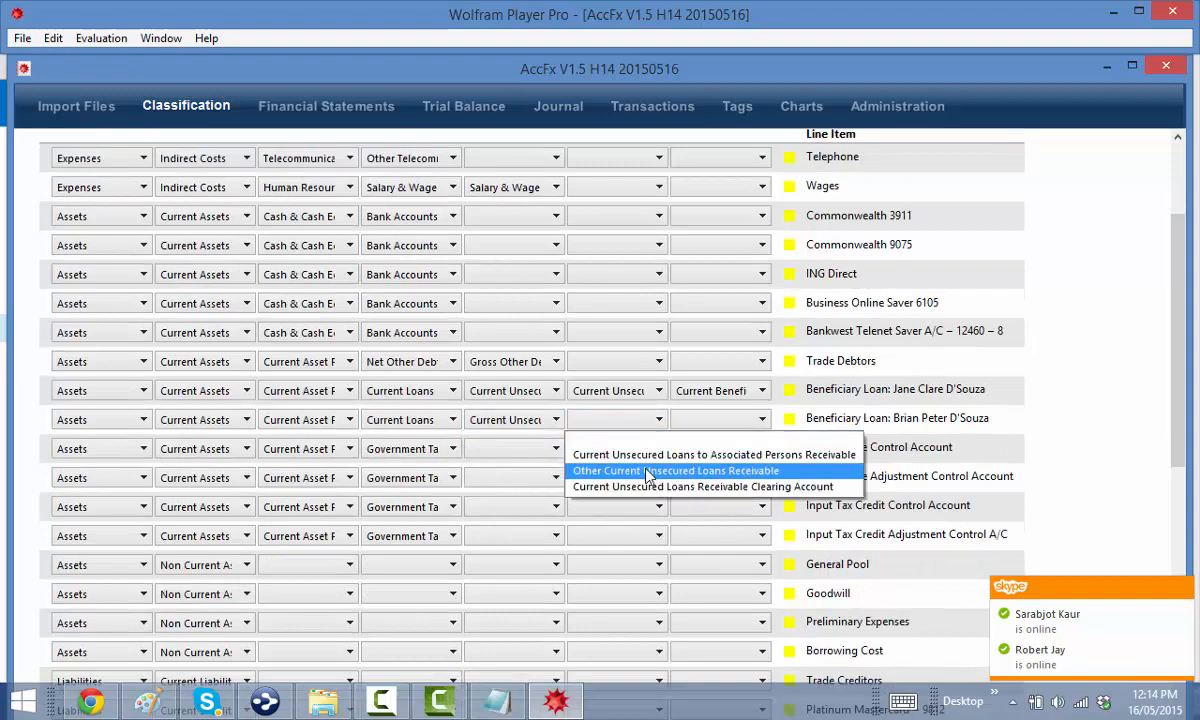
pyautogui.click(658, 456)
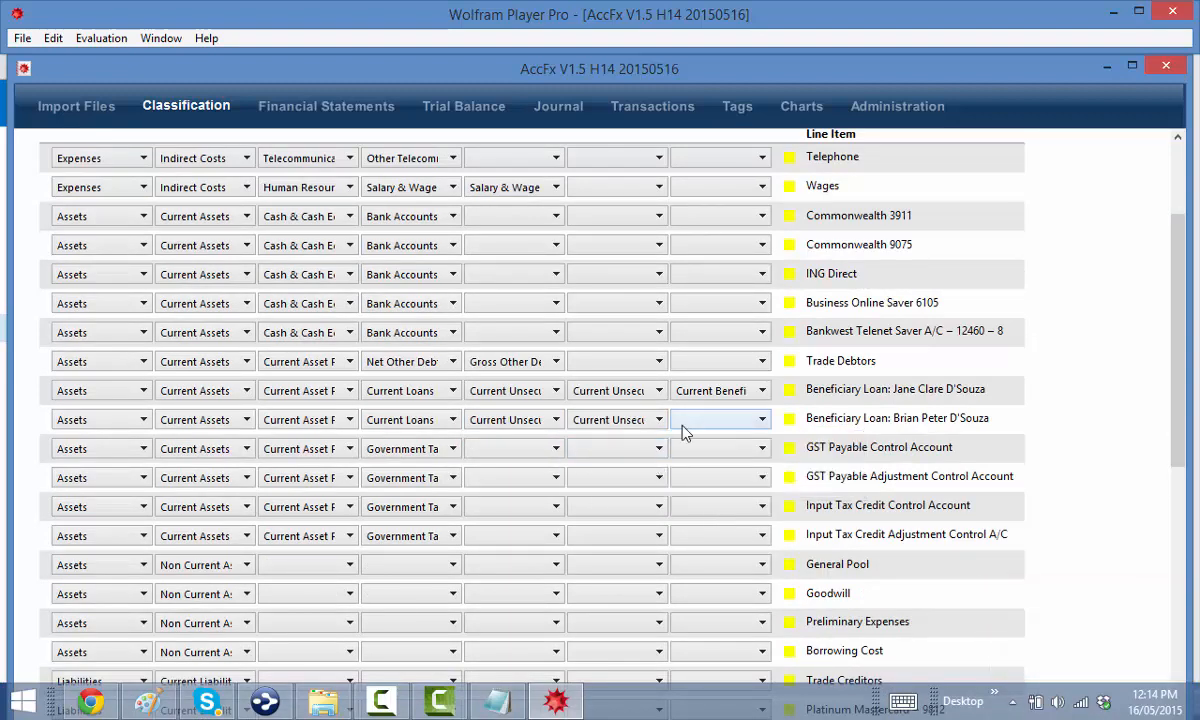
pyautogui.click(690, 421)
pyautogui.click(706, 471)
pyautogui.scroll(-2, 614, 477)
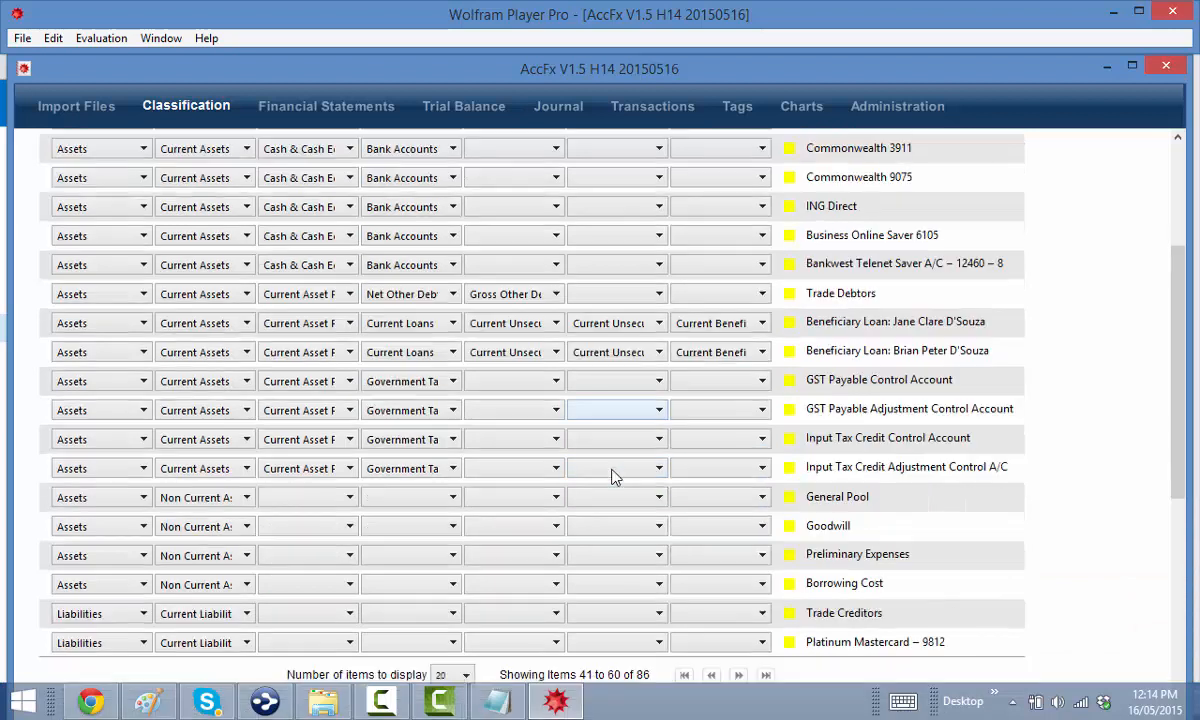
# Put all four GST and Input Tax Credit rows under Australian Tax Office Receivables
pyautogui.click(495, 381)
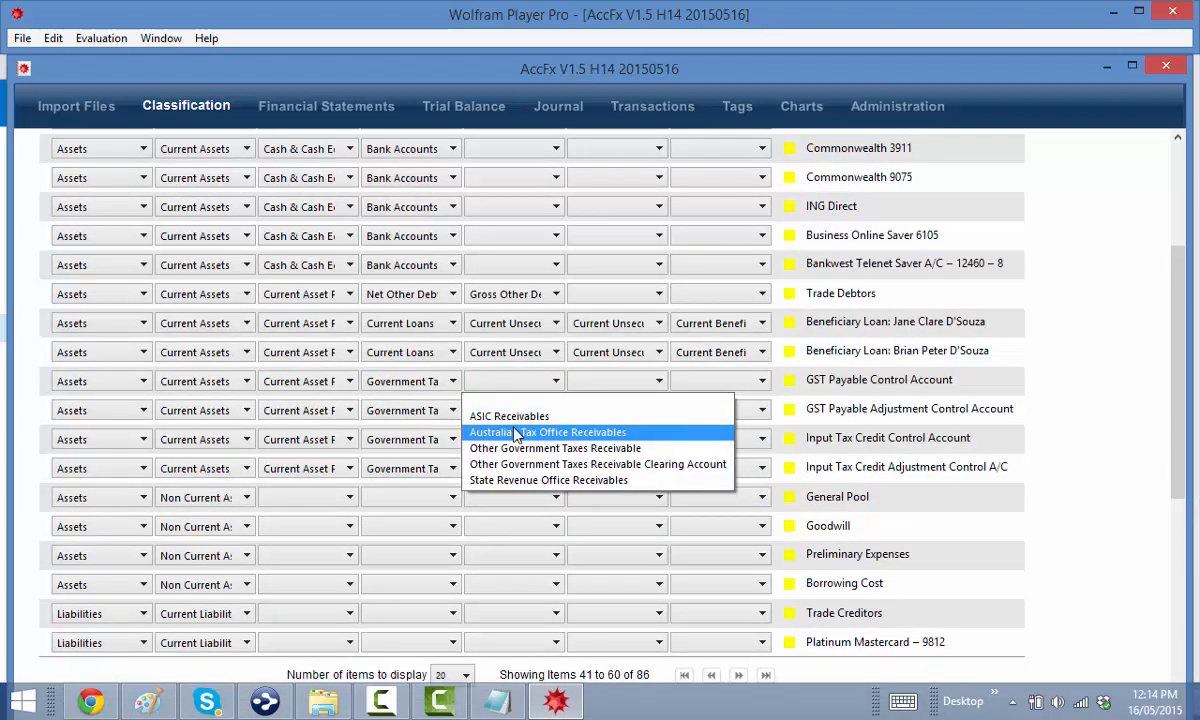
pyautogui.click(517, 432)
pyautogui.click(495, 410)
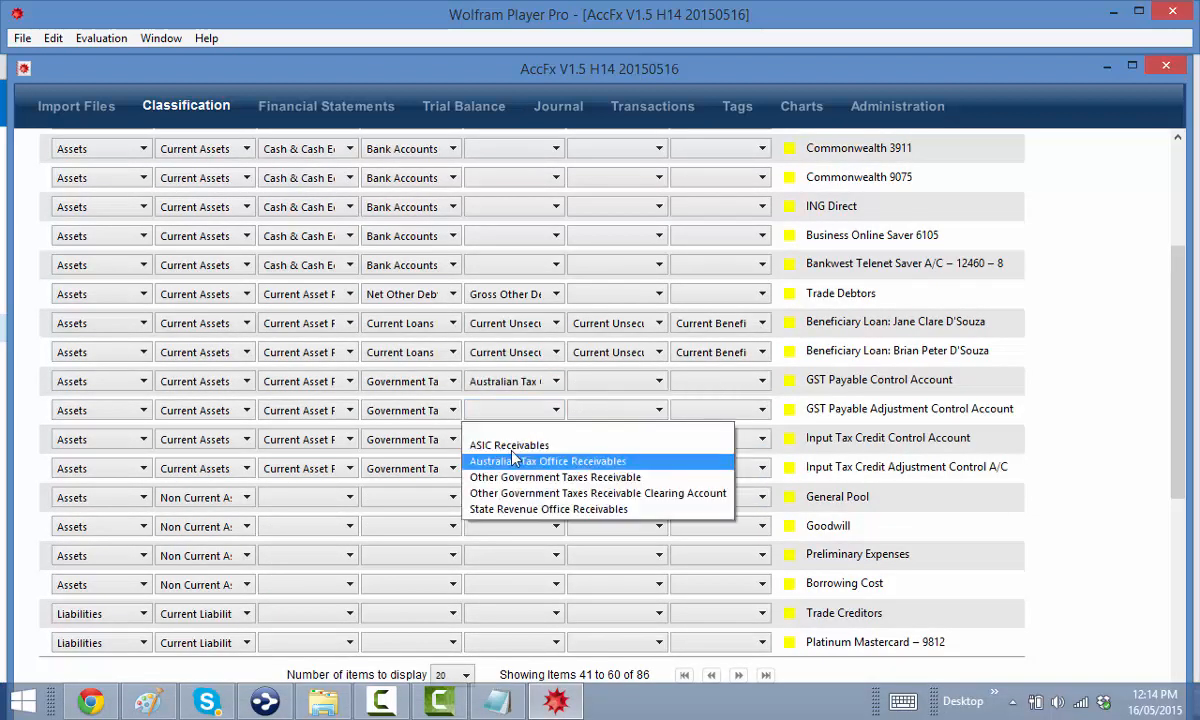
pyautogui.click(487, 461)
pyautogui.click(507, 439)
pyautogui.click(517, 490)
pyautogui.click(515, 470)
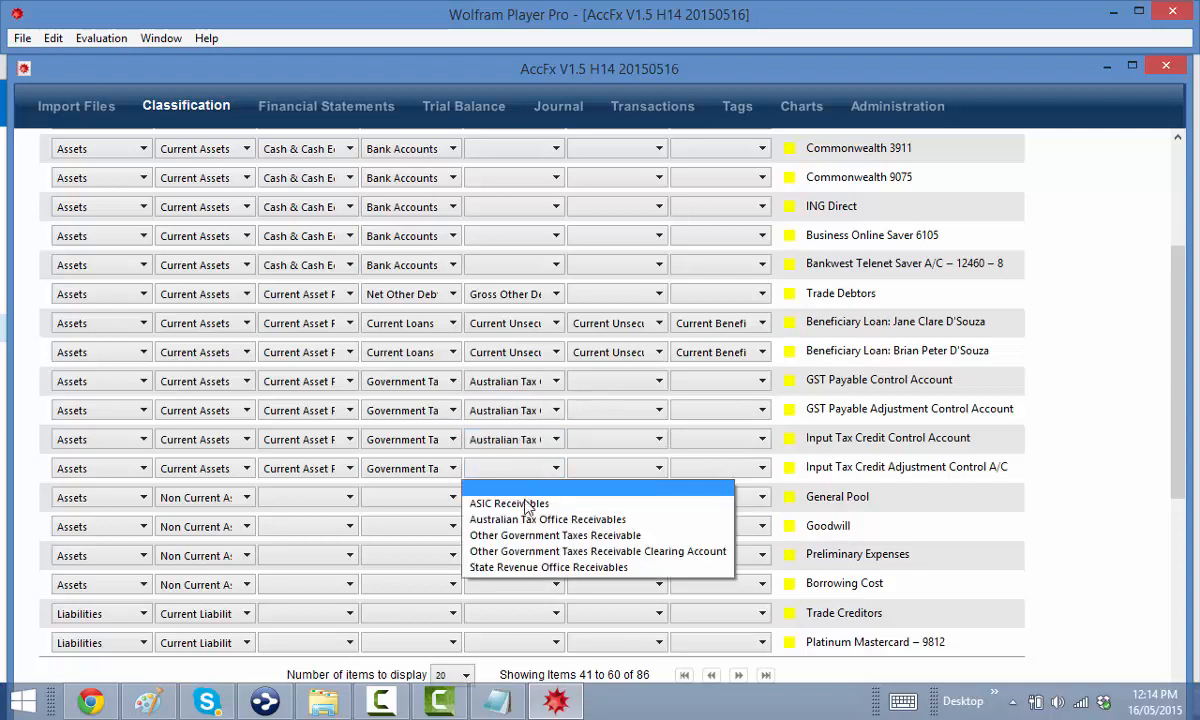
pyautogui.click(538, 487)
# Set the next category level of all four GST rows to Net GST Receivable
pyautogui.click(597, 391)
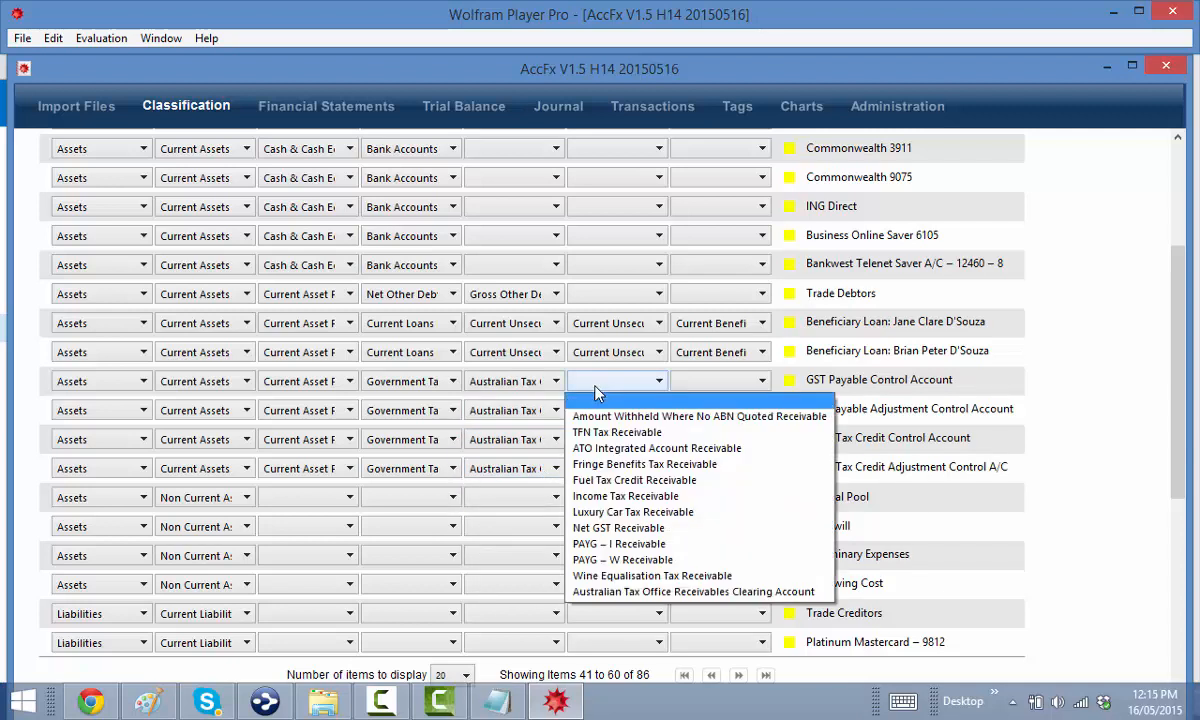
pyautogui.click(586, 497)
pyautogui.click(580, 412)
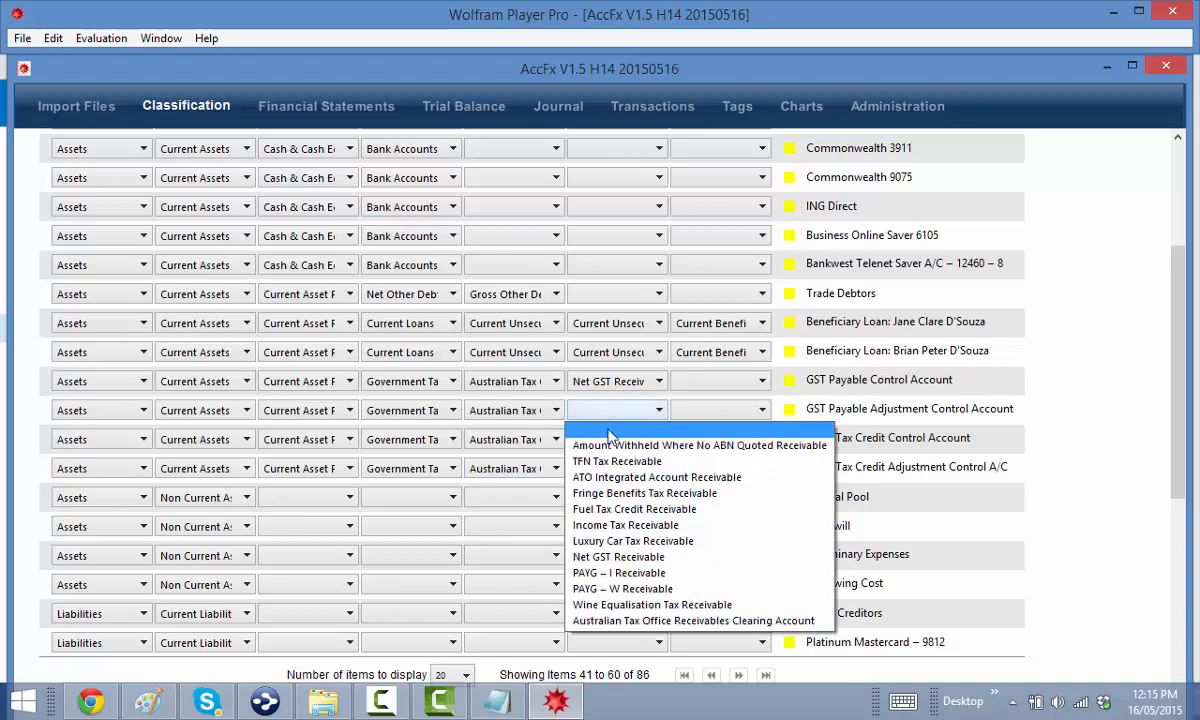
pyautogui.click(597, 524)
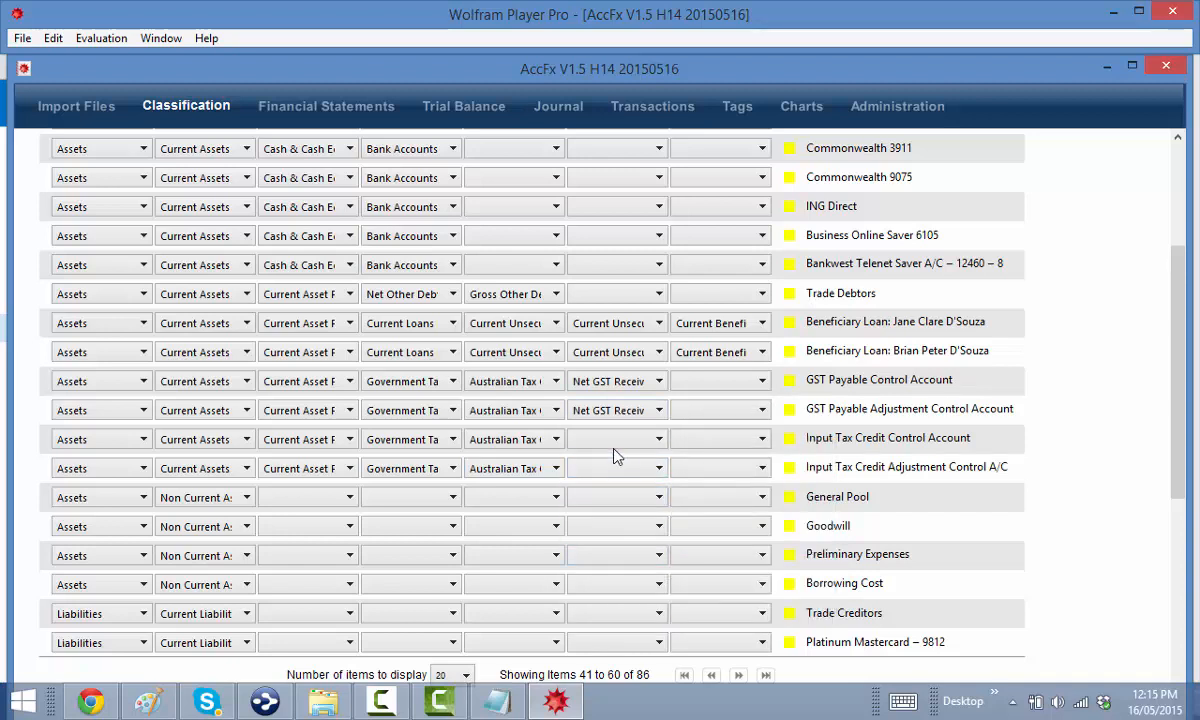
pyautogui.click(613, 440)
pyautogui.click(593, 544)
pyautogui.click(630, 470)
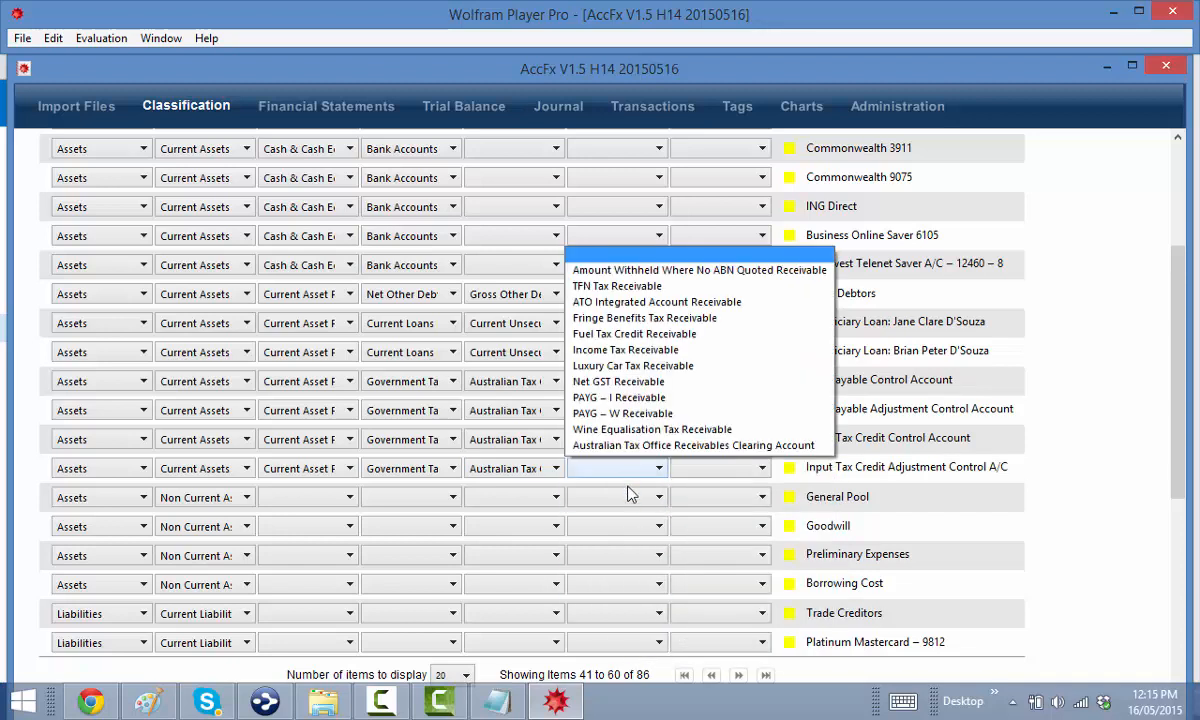
pyautogui.click(598, 381)
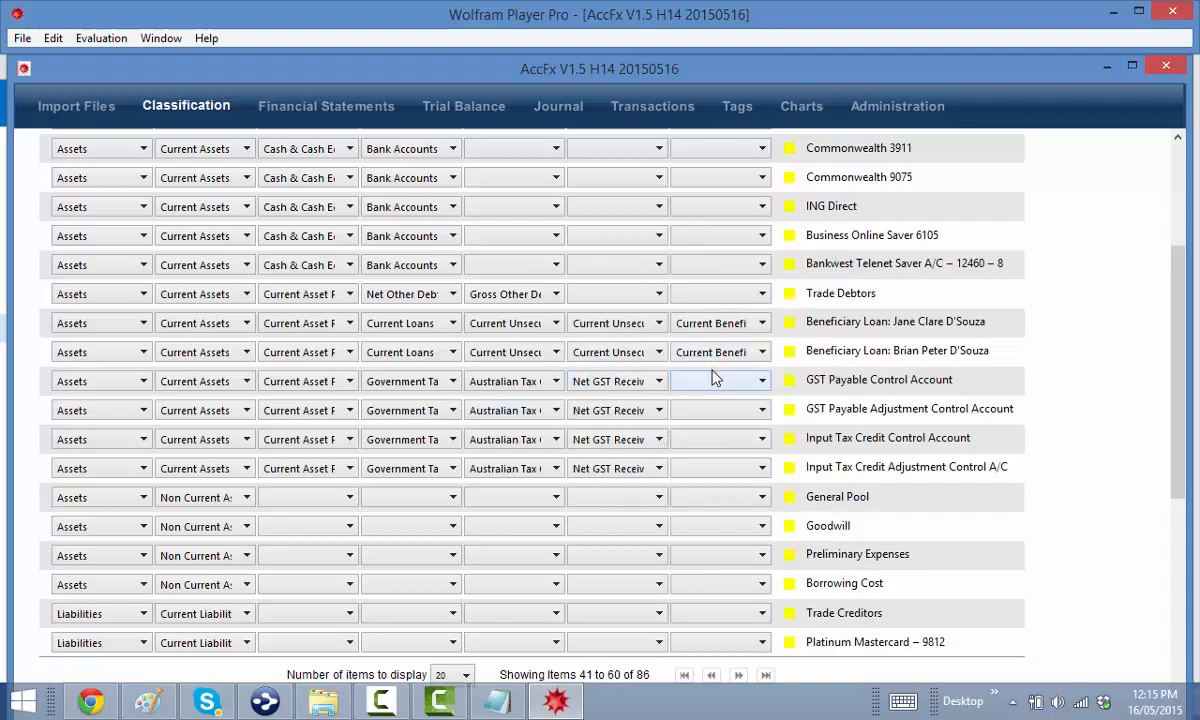
# Assign GST Payable, GST Adjustment Payable, GST Receivable and GST Adjustment Receivable to the respective rows
pyautogui.click(715, 380)
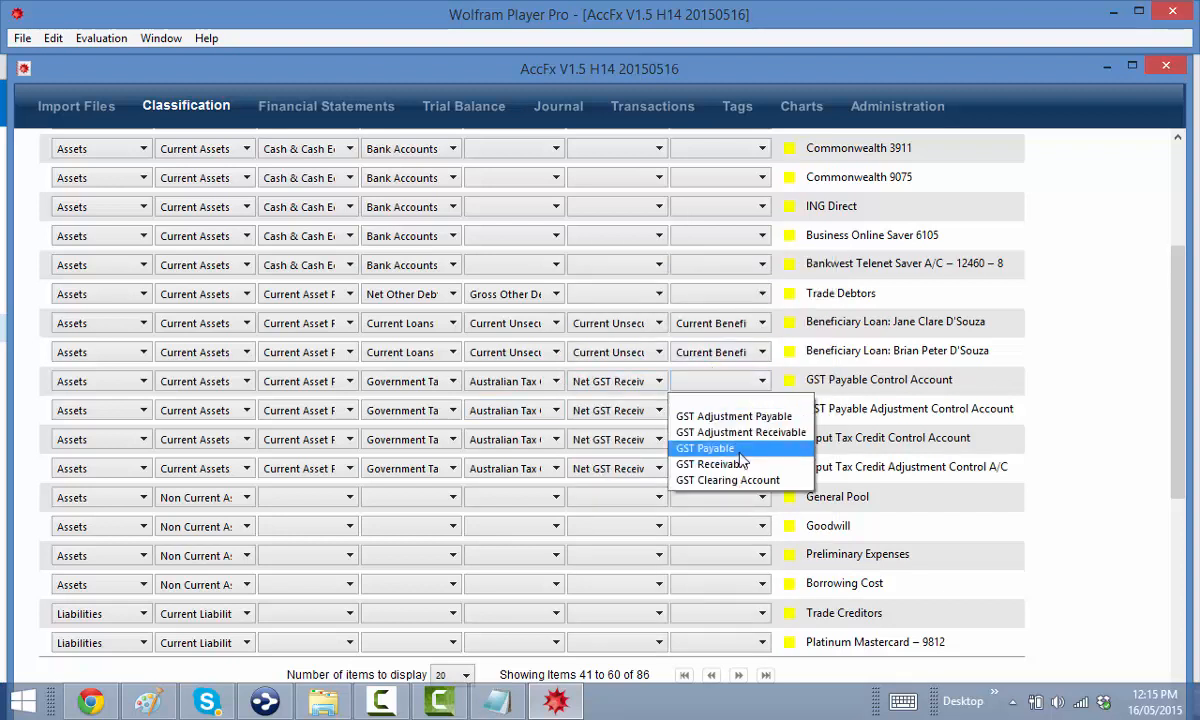
pyautogui.click(705, 448)
pyautogui.click(716, 413)
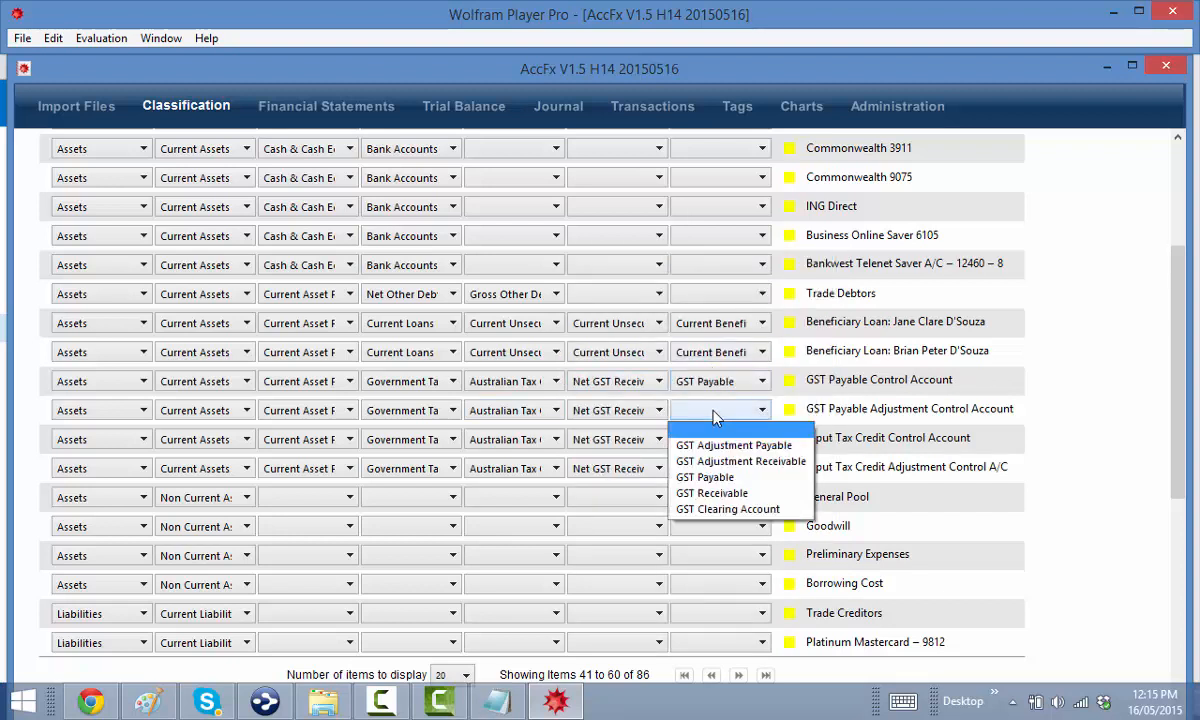
pyautogui.click(733, 445)
pyautogui.click(727, 441)
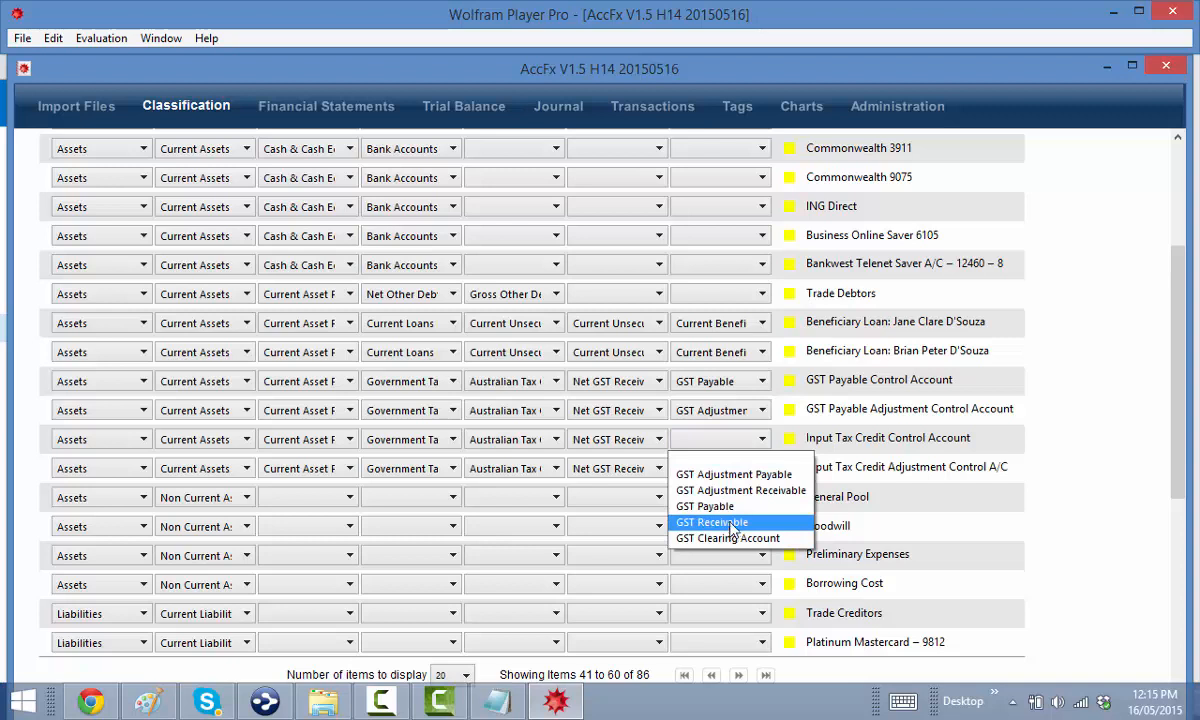
pyautogui.click(735, 523)
pyautogui.click(710, 468)
pyautogui.click(729, 522)
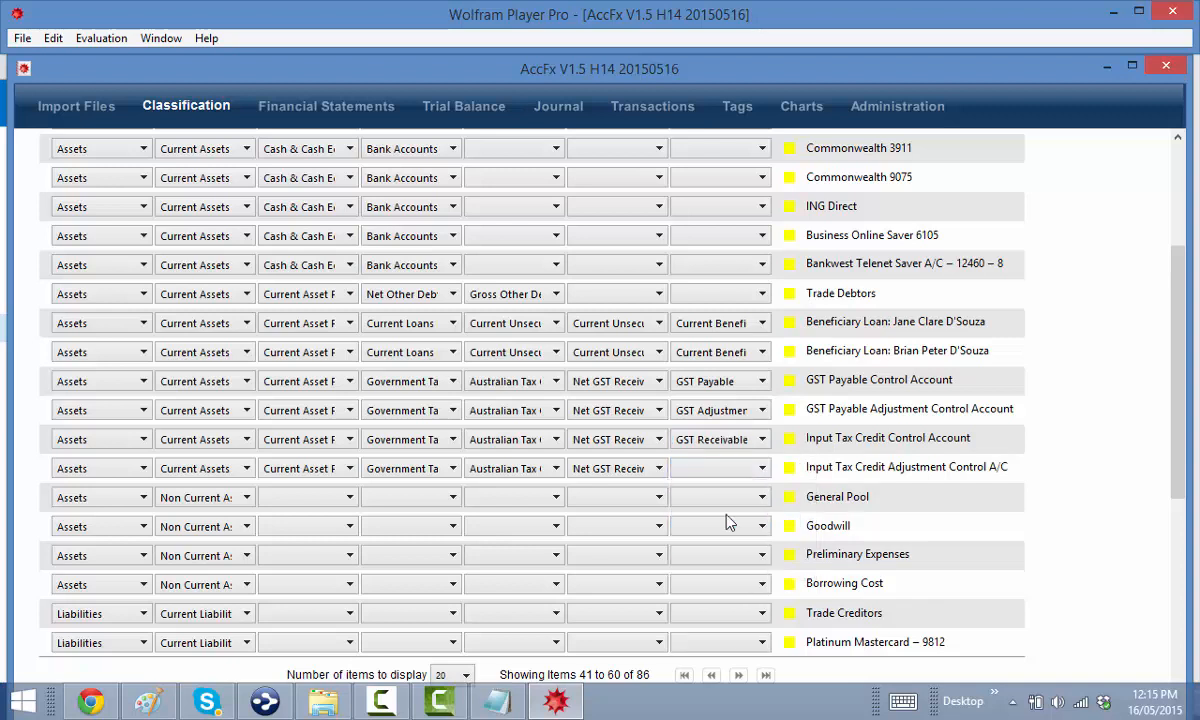
pyautogui.click(316, 497)
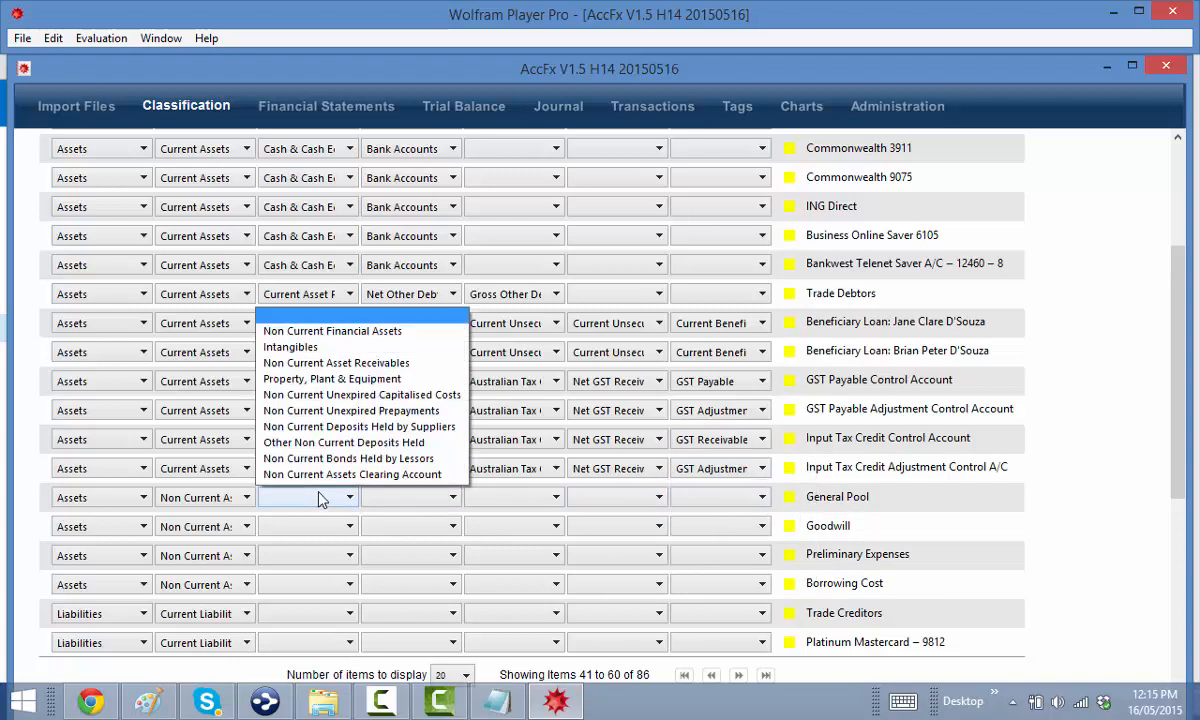
# Classify General Pool as Property, Plant & Equipment › General Pool
pyautogui.click(320, 375)
pyautogui.scroll(-3, 331, 525)
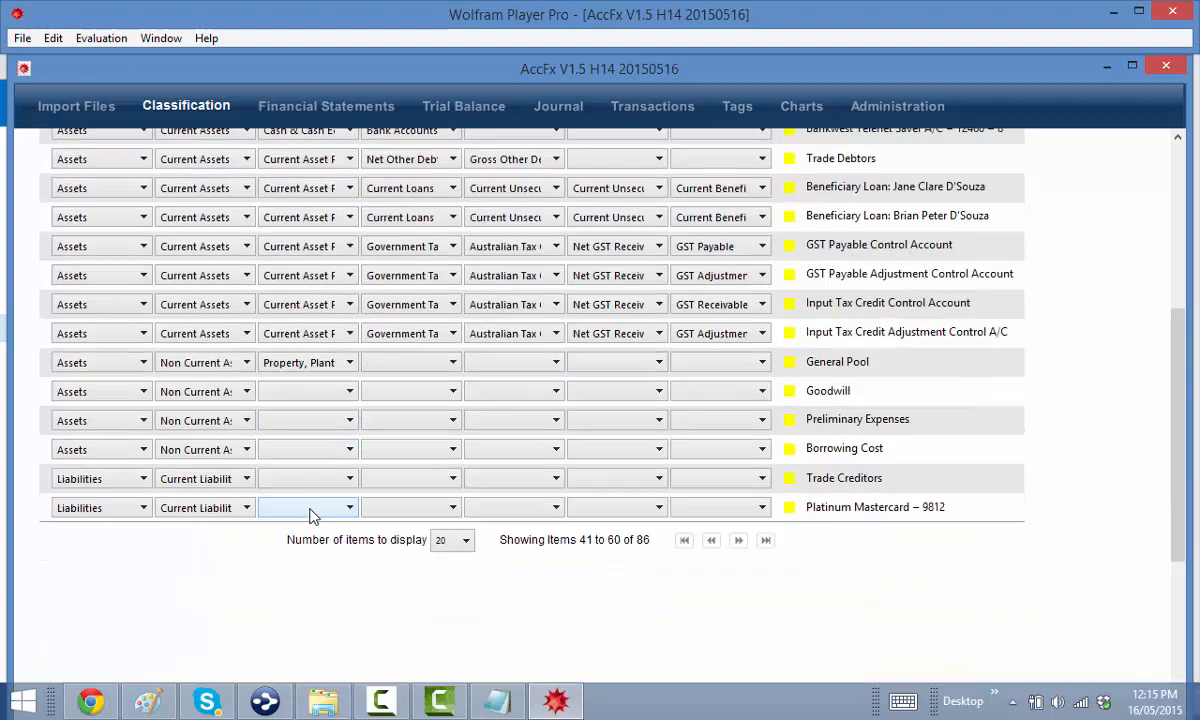
pyautogui.click(398, 366)
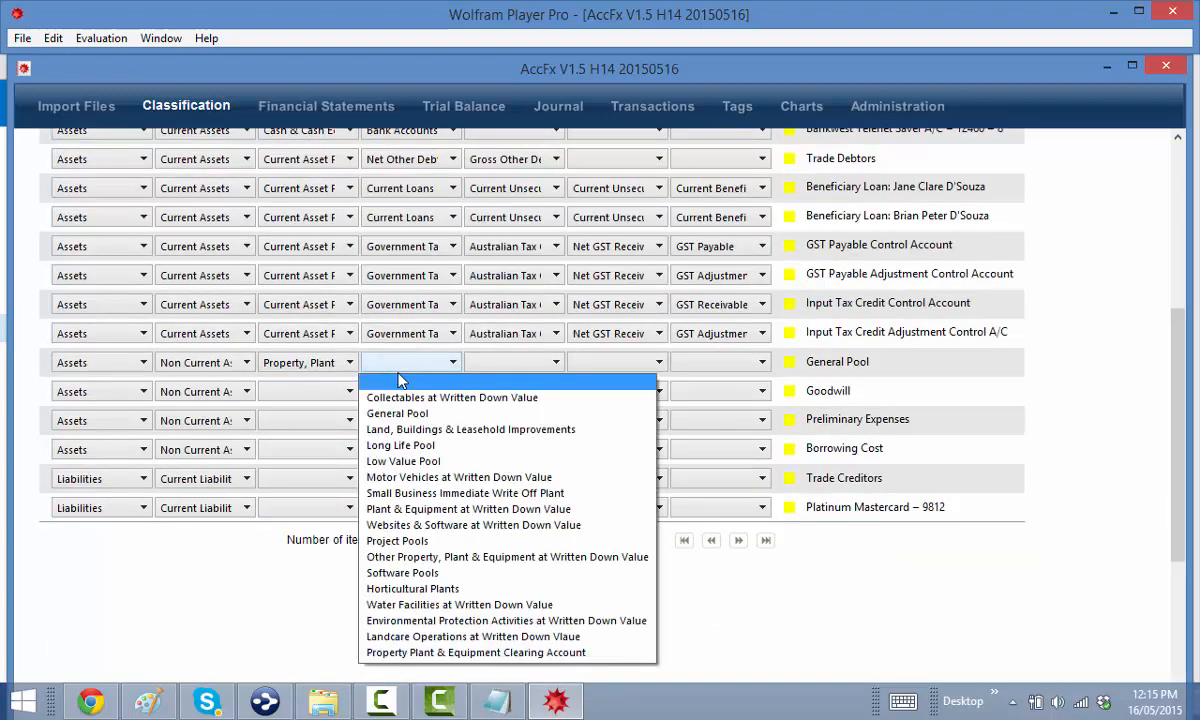
pyautogui.click(400, 413)
# Classify Goodwill as Intangibles › Goodwill
pyautogui.click(336, 397)
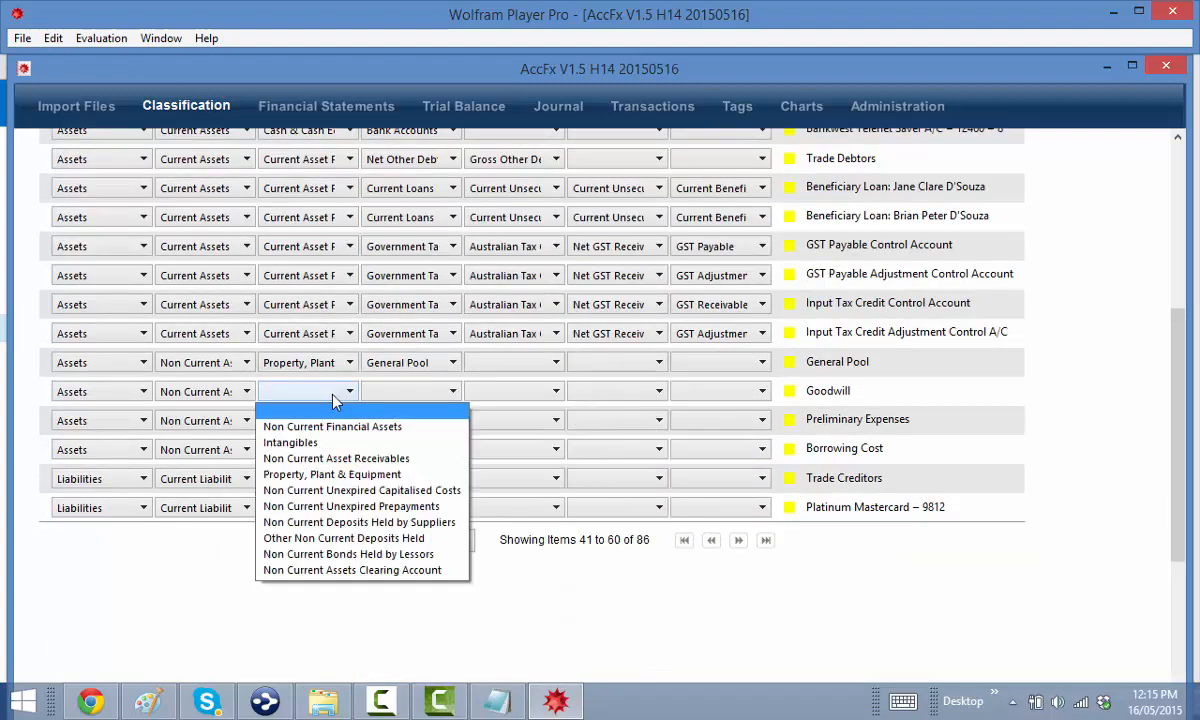
pyautogui.click(320, 441)
pyautogui.click(415, 390)
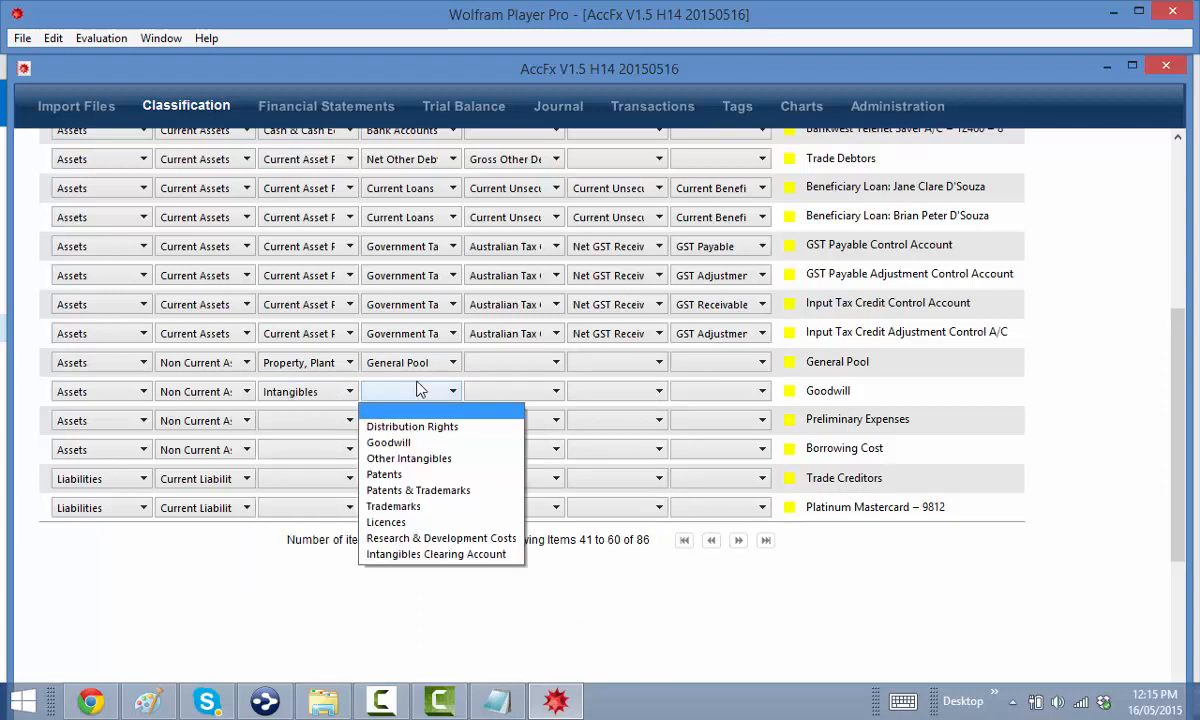
pyautogui.click(396, 443)
# Classify Preliminary Expenses as Non Current Unexpired Capitalised Costs › Unexpired Preliminary Expenses
pyautogui.click(321, 426)
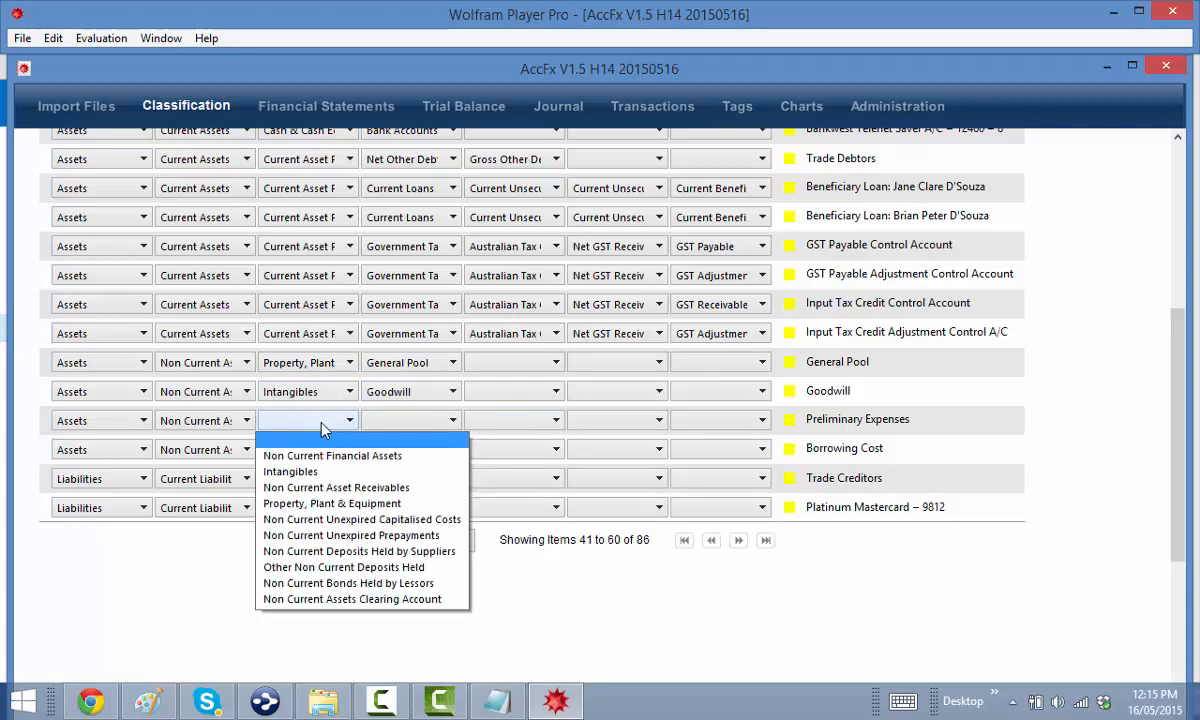
pyautogui.click(314, 471)
pyautogui.click(318, 424)
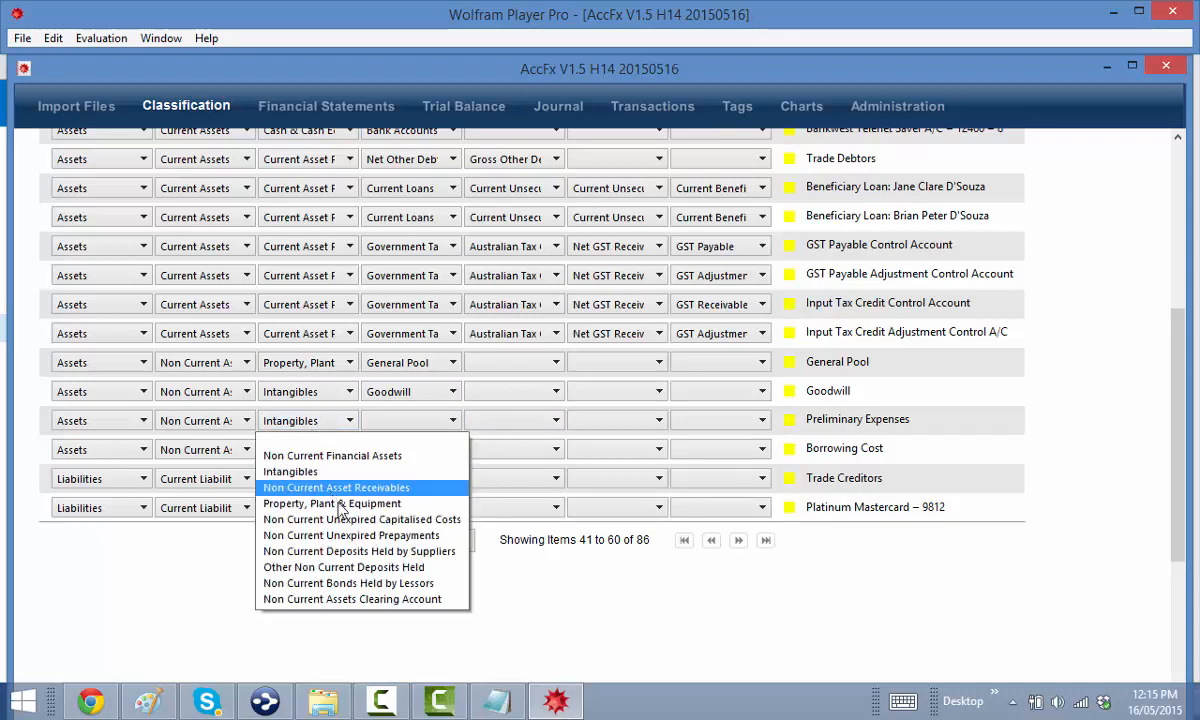
pyautogui.click(340, 519)
pyautogui.click(410, 424)
pyautogui.click(410, 428)
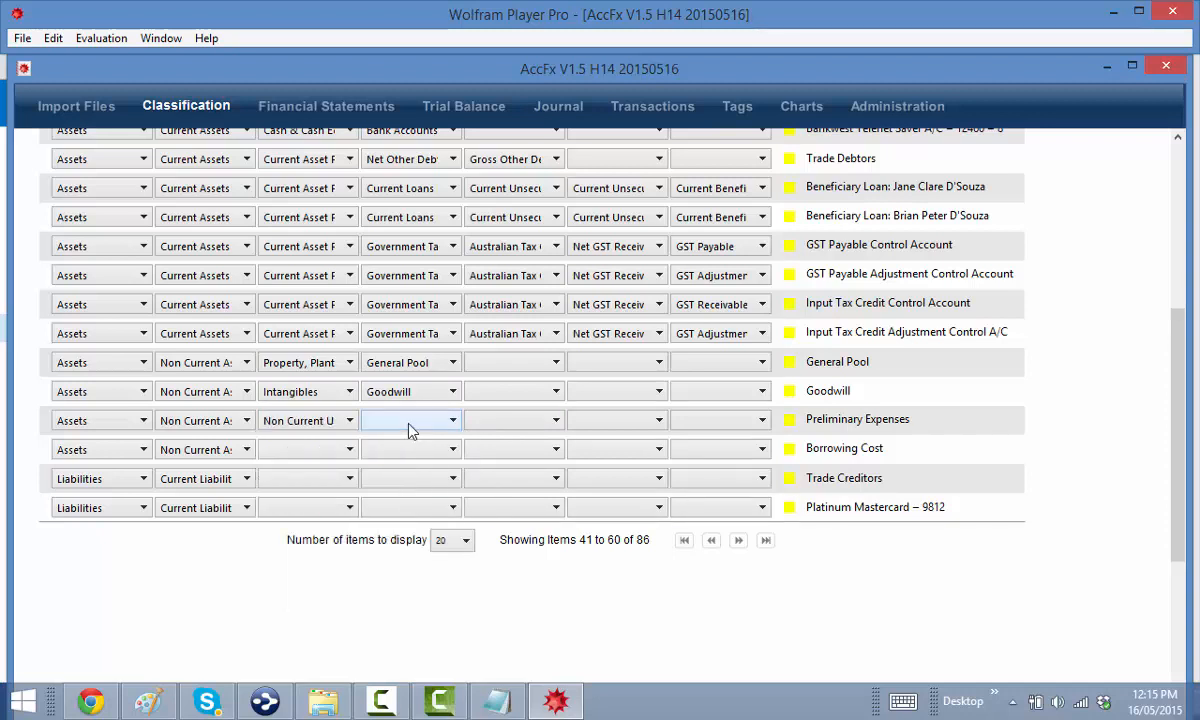
pyautogui.click(303, 422)
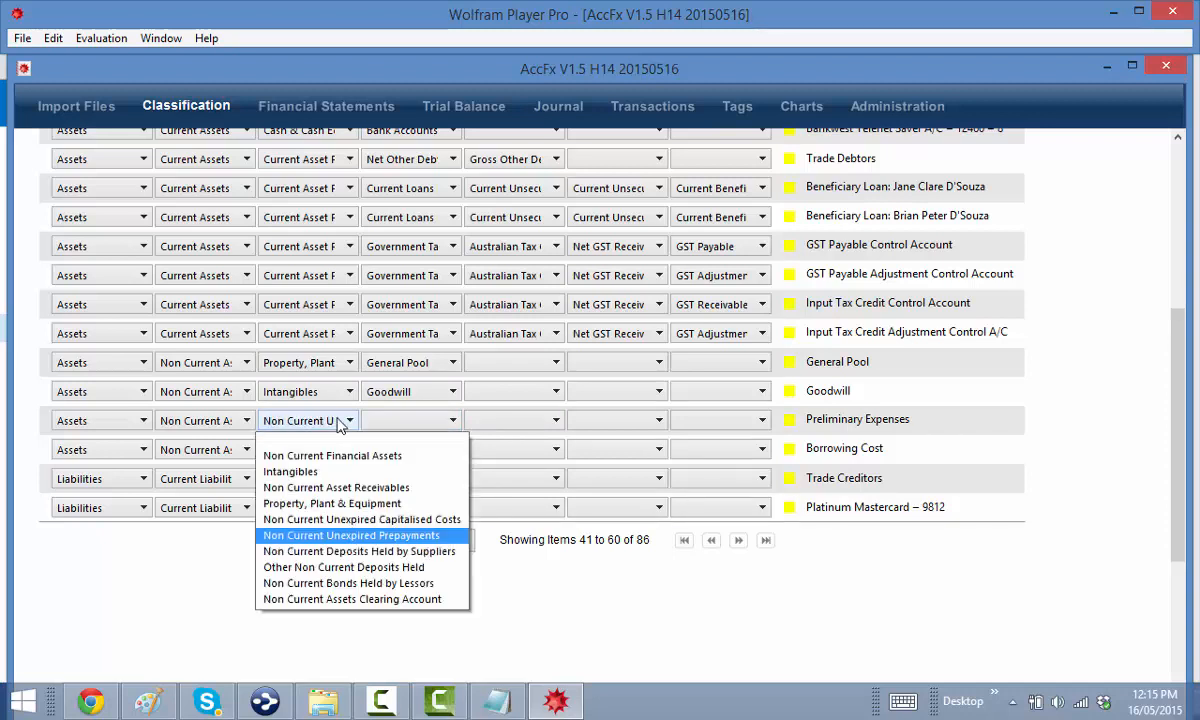
pyautogui.click(370, 519)
pyautogui.click(410, 422)
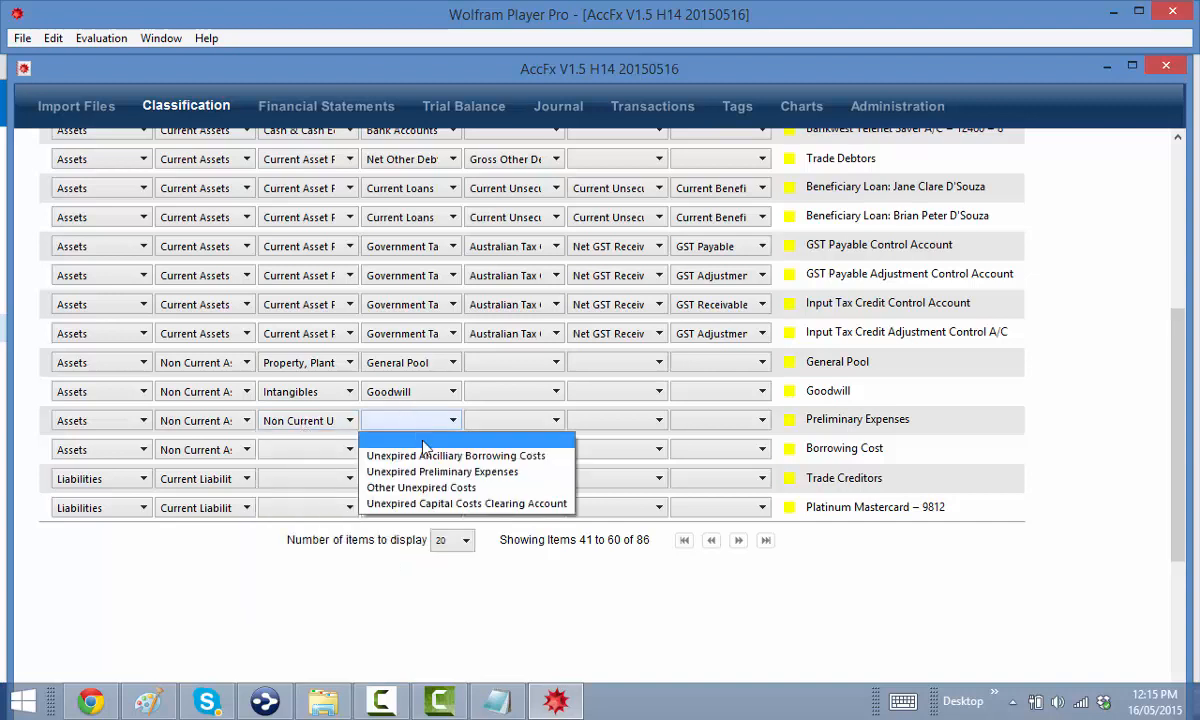
pyautogui.click(442, 471)
pyautogui.click(320, 450)
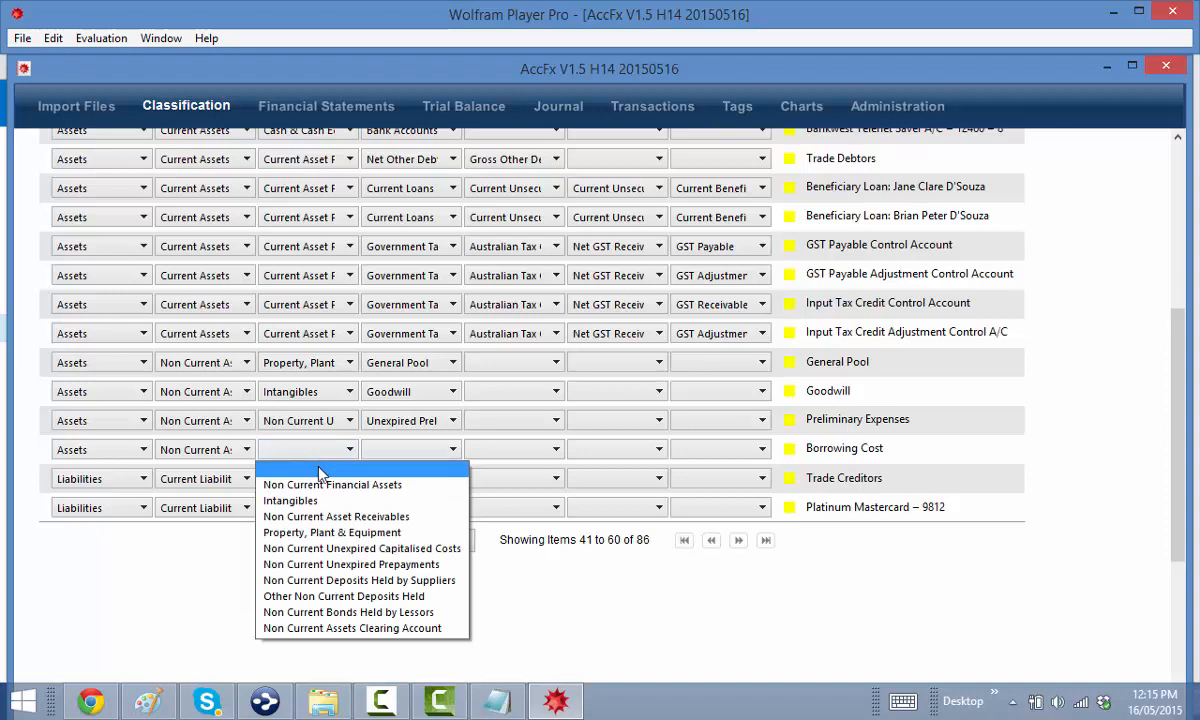
# Classify Borrowing Cost as Non Current Unexpired Capitalised Costs › Unexpired Ancillary Borrowing Costs
pyautogui.click(335, 549)
pyautogui.click(408, 449)
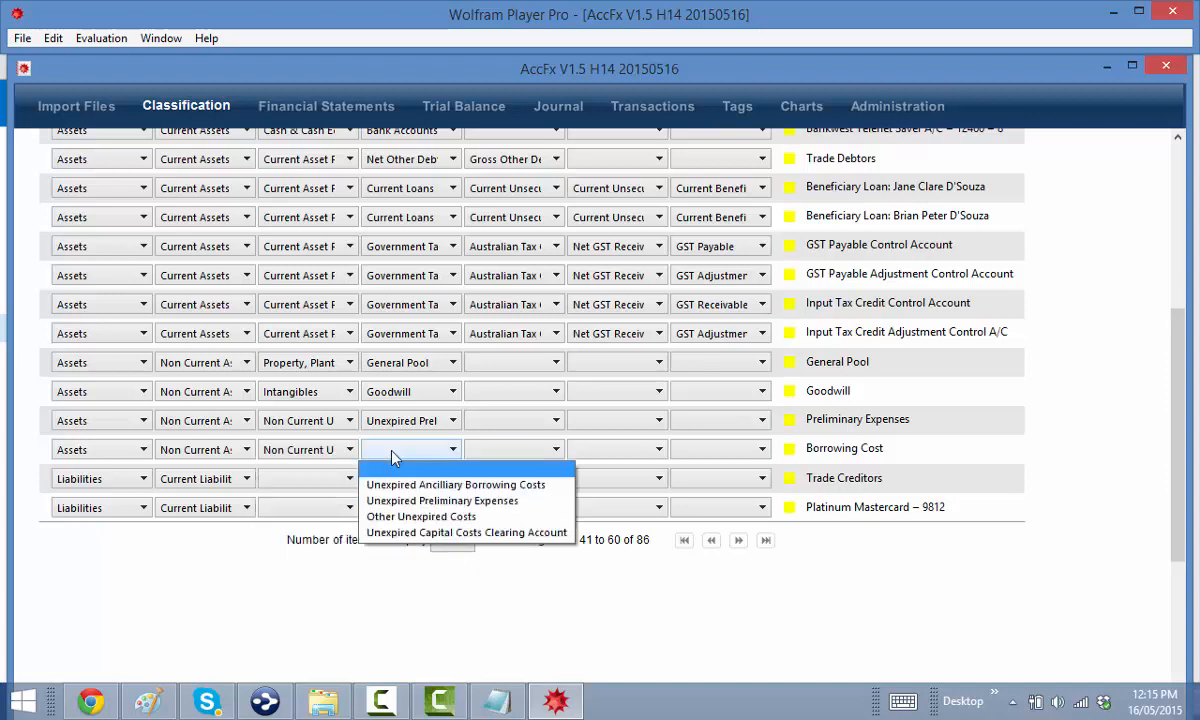
pyautogui.click(405, 484)
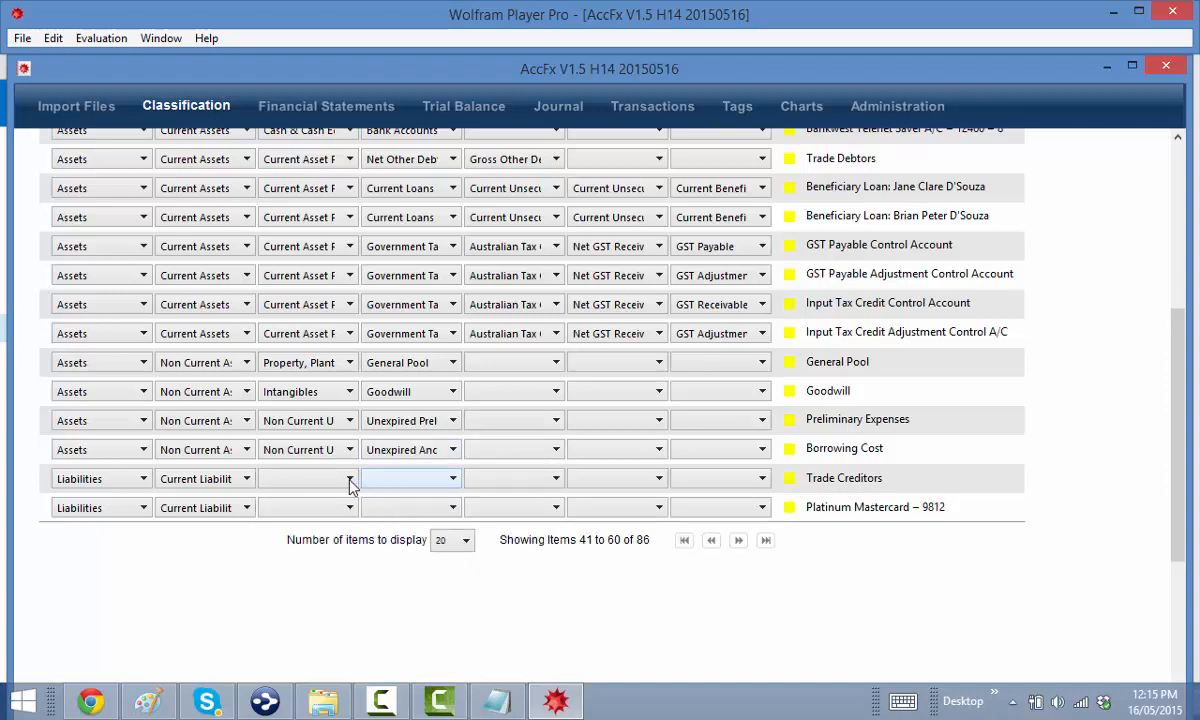
# Classify Trade Creditors as Current Payables › Trade Payables, correcting a mistaken Current Loans choice
pyautogui.click(335, 479)
pyautogui.click(337, 533)
pyautogui.click(312, 482)
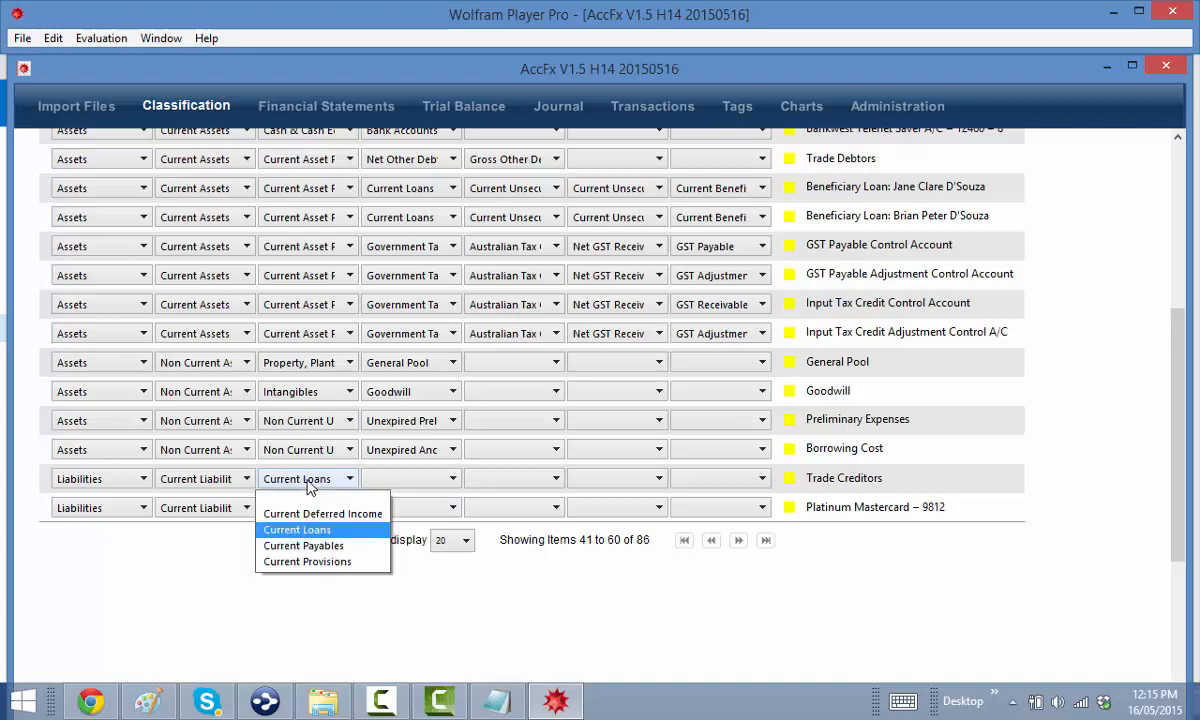
pyautogui.click(334, 546)
pyautogui.click(367, 482)
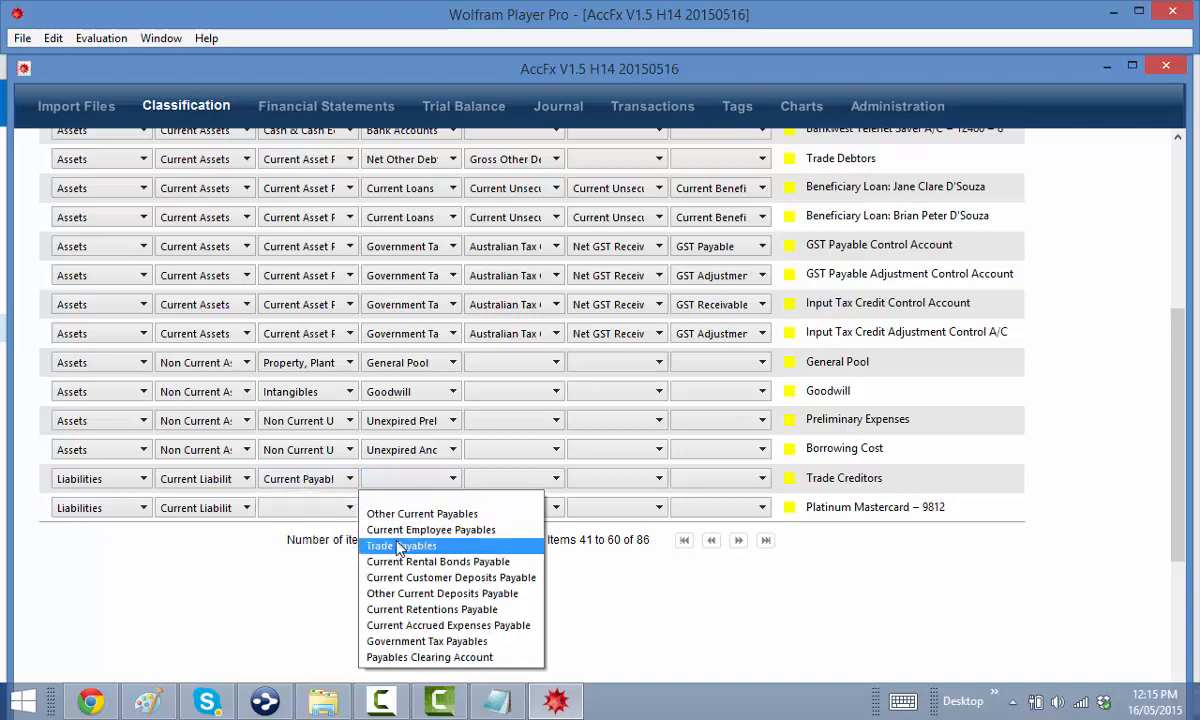
pyautogui.click(395, 543)
# Classify Platinum Mastercard as Current Loans › Current Unsecured Loans › Credit Card Accounts
pyautogui.click(308, 516)
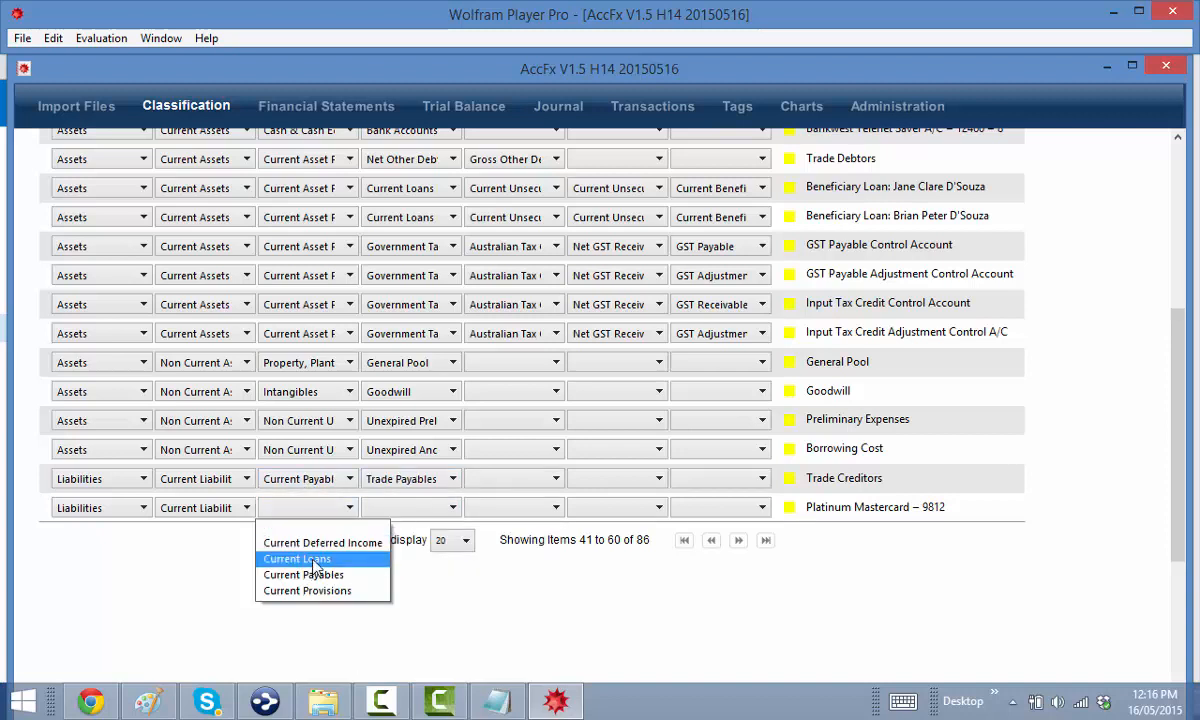
pyautogui.click(318, 560)
pyautogui.click(402, 508)
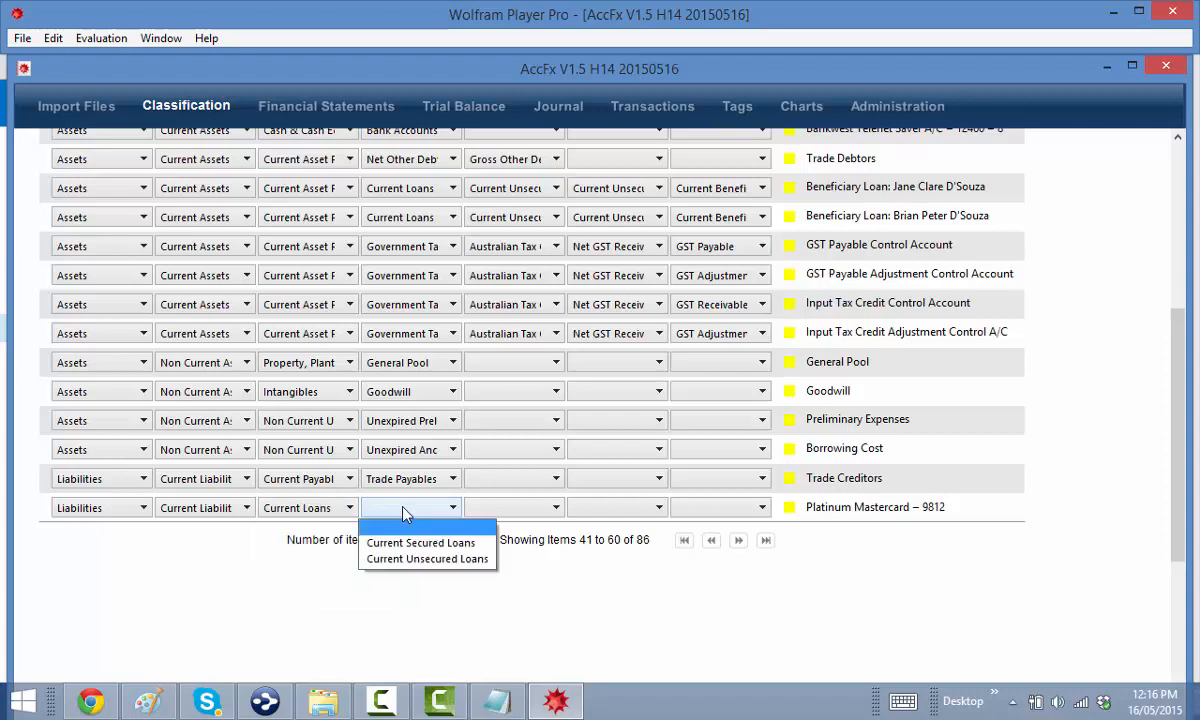
pyautogui.click(437, 559)
pyautogui.click(492, 511)
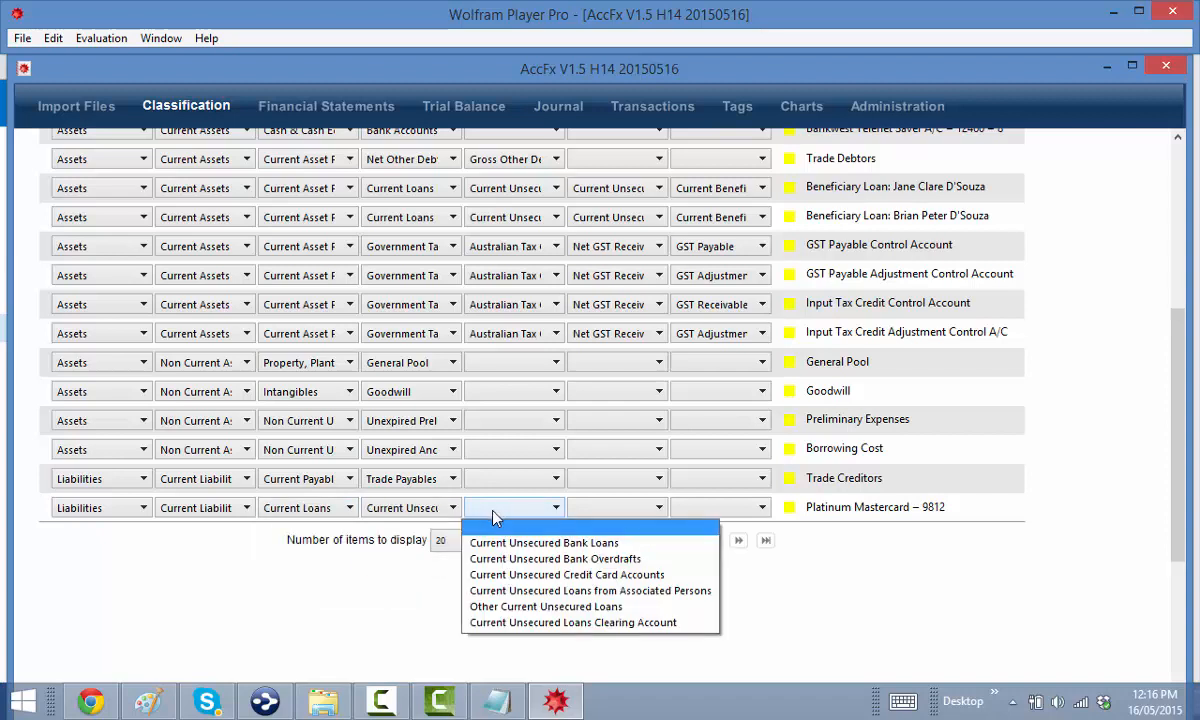
pyautogui.click(538, 575)
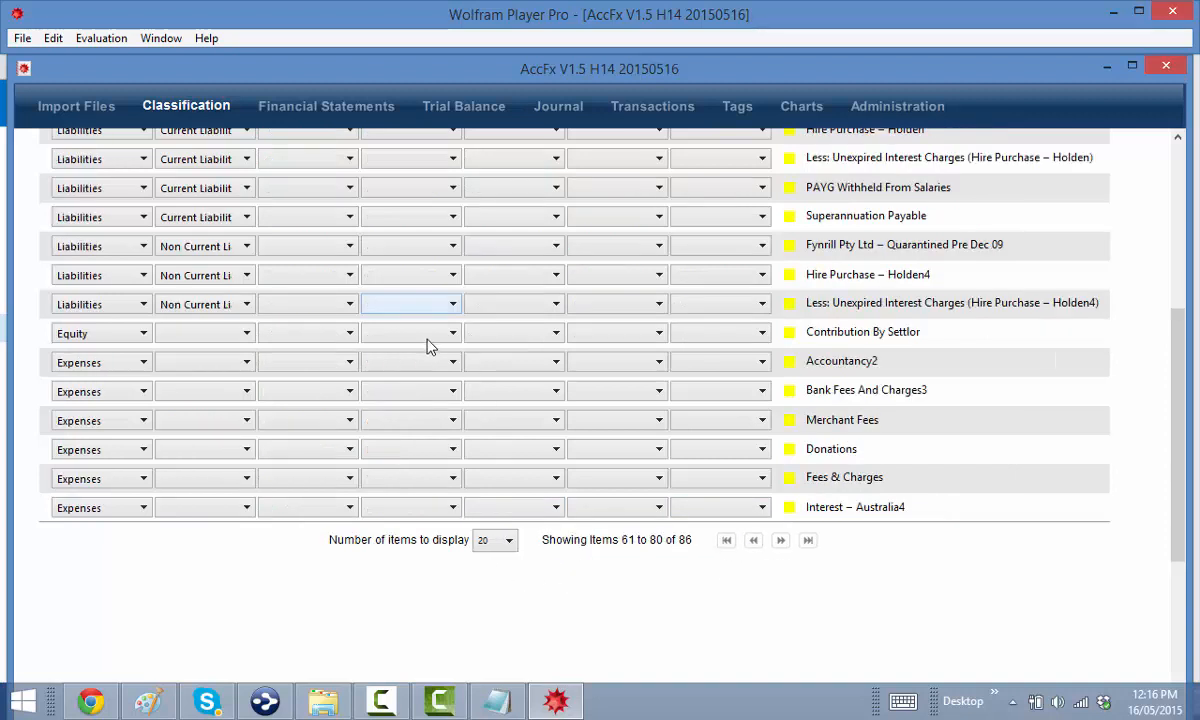
# Classify the Visa Card as Current Loans › Current Unsecured Loans with its unsecured loan type
pyautogui.scroll(5, 428, 343)
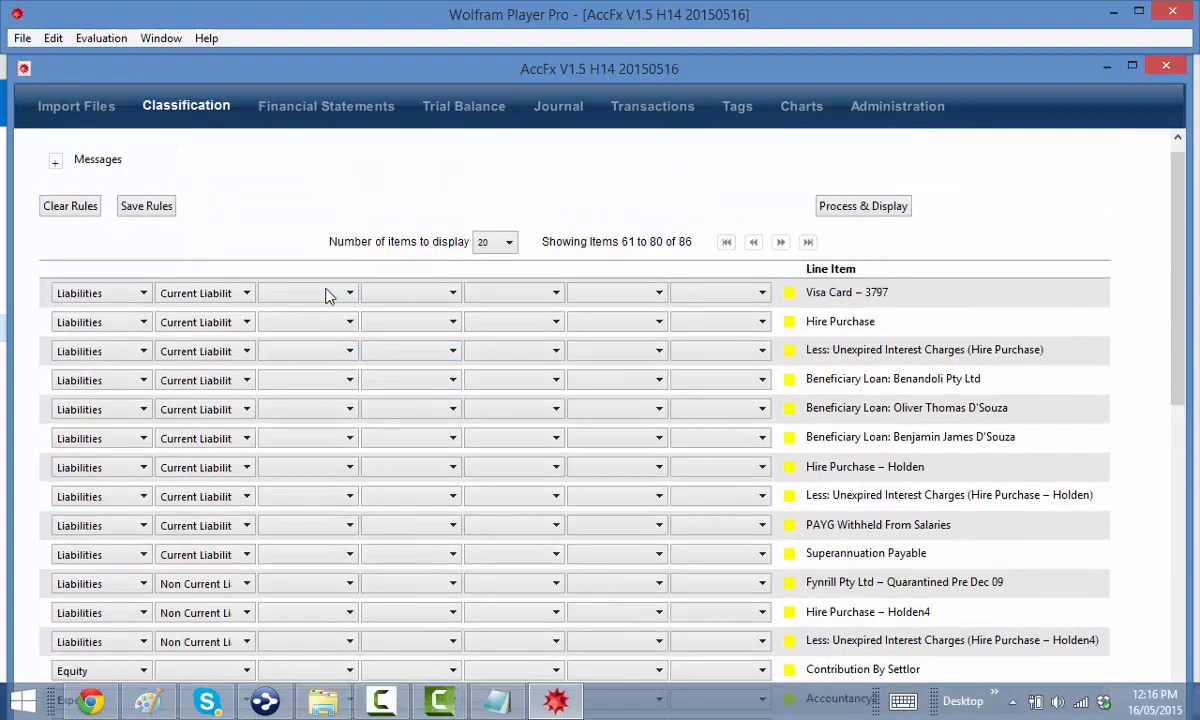
pyautogui.click(328, 296)
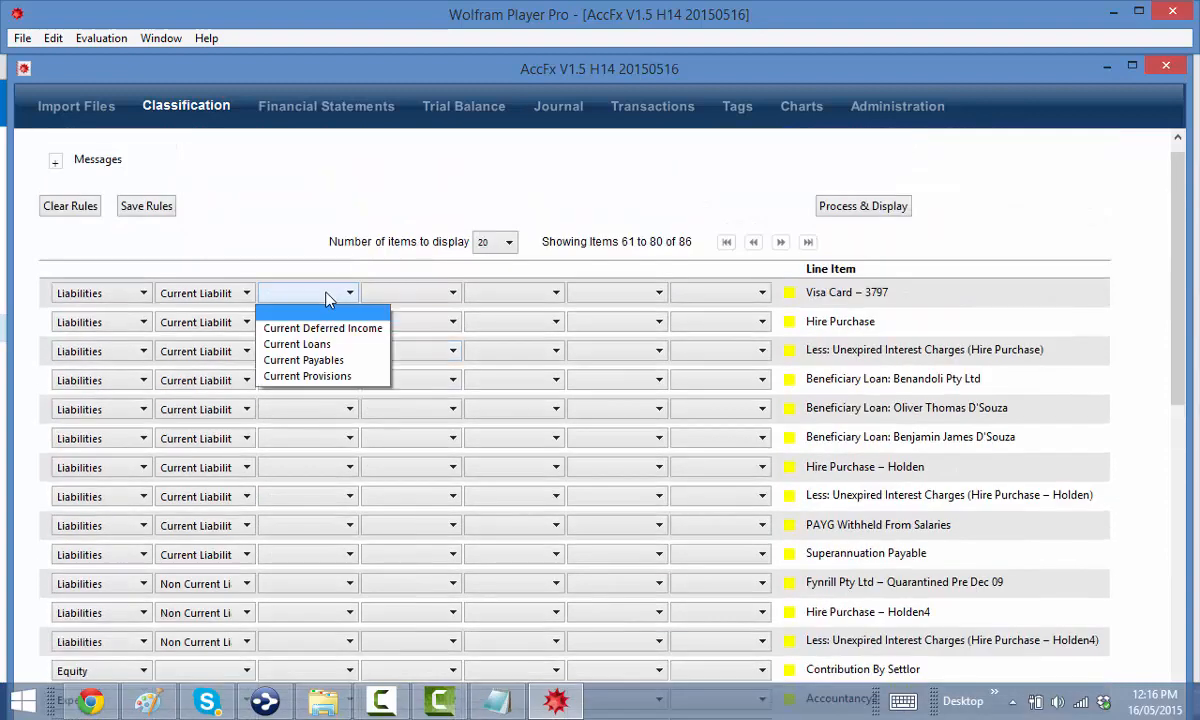
pyautogui.click(297, 344)
pyautogui.click(432, 296)
pyautogui.click(420, 344)
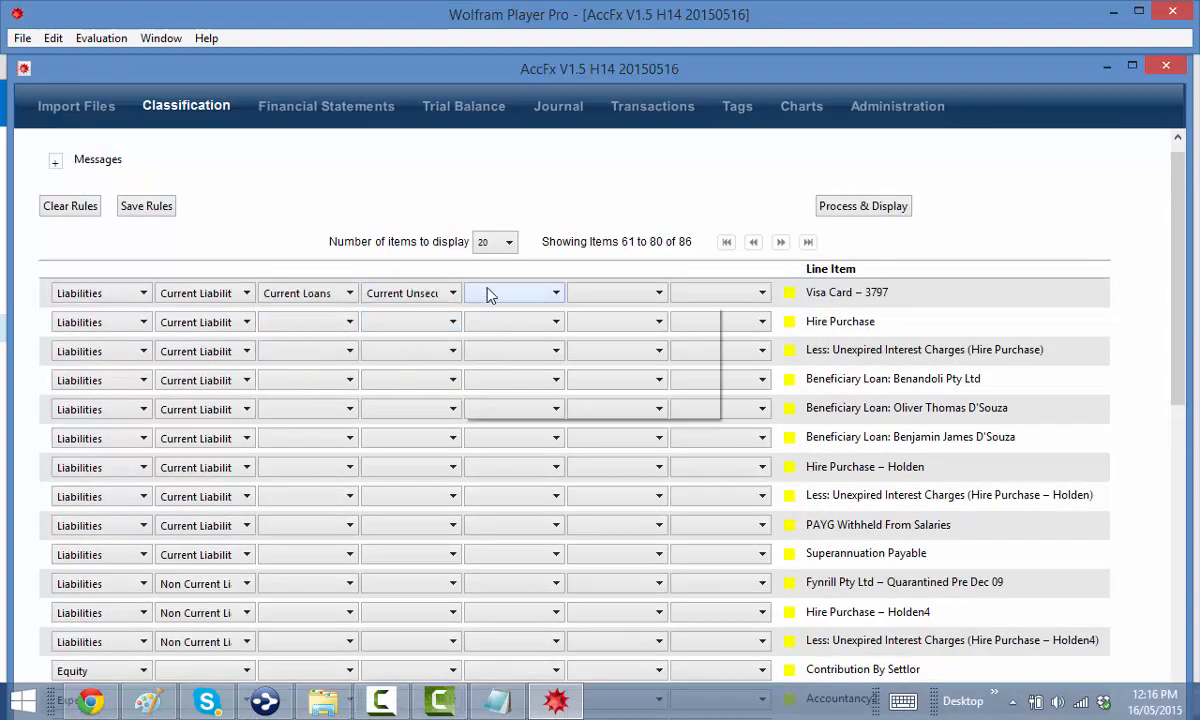
pyautogui.click(490, 294)
pyautogui.click(515, 360)
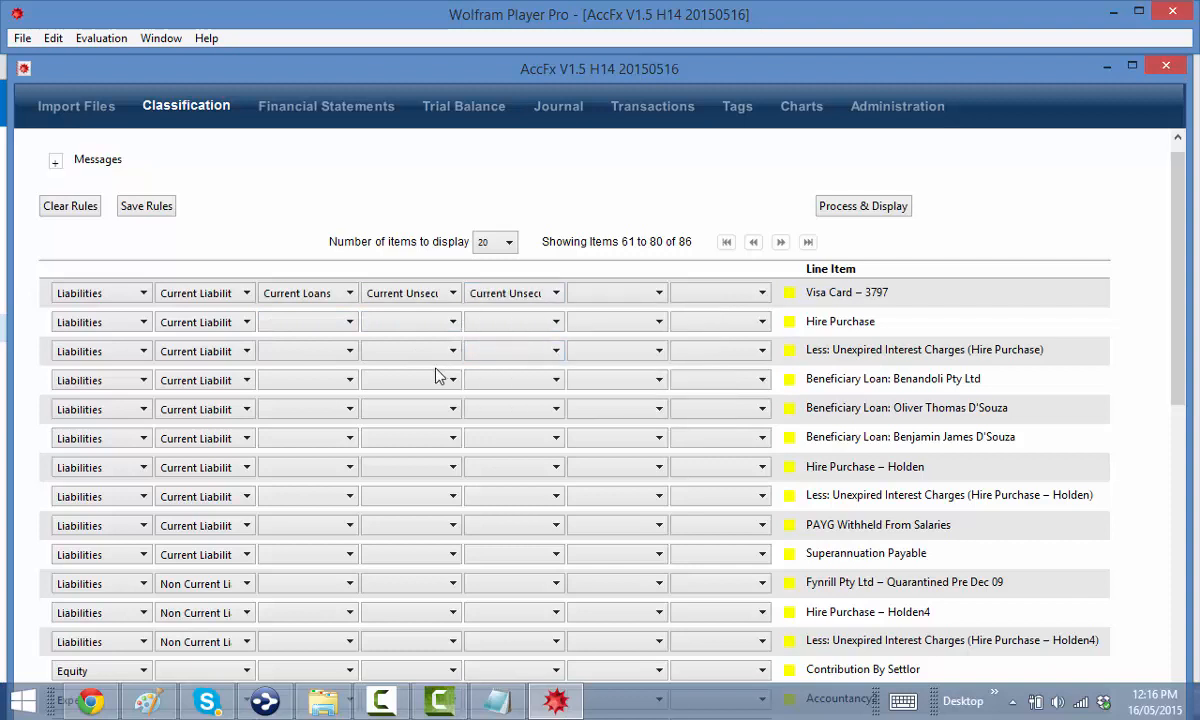
# Classify Hire Purchase as Current Loans › Current Secured Loans › Current Hire Purchases
pyautogui.click(307, 321)
pyautogui.click(297, 373)
pyautogui.click(402, 321)
pyautogui.click(420, 357)
pyautogui.click(480, 322)
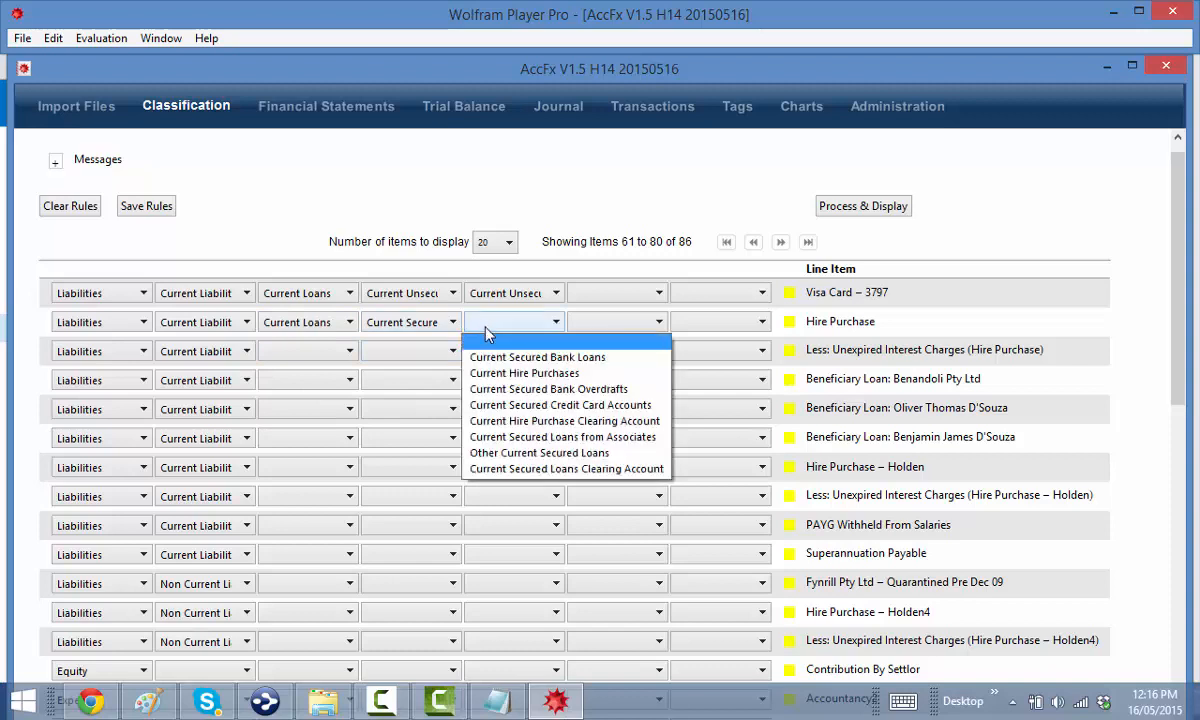
pyautogui.click(496, 369)
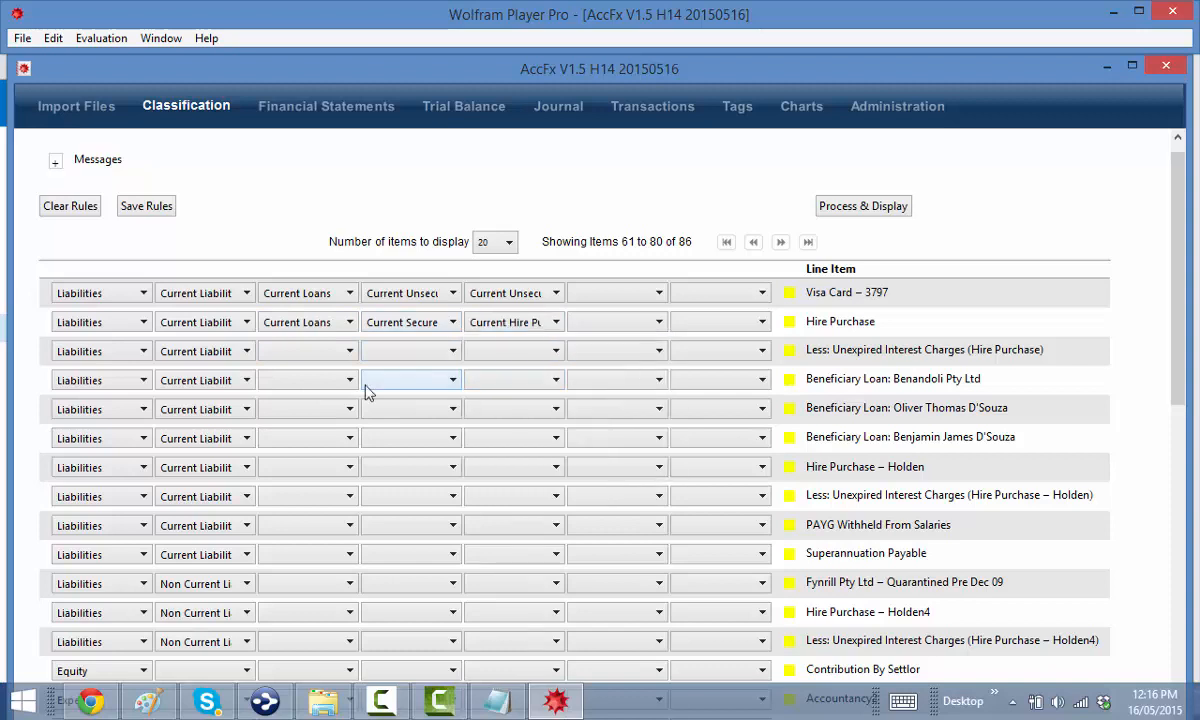
# File the unexpired interest charges line under Current Secured Loans › Current Hire Purchases
pyautogui.click(276, 352)
pyautogui.click(283, 400)
pyautogui.click(402, 351)
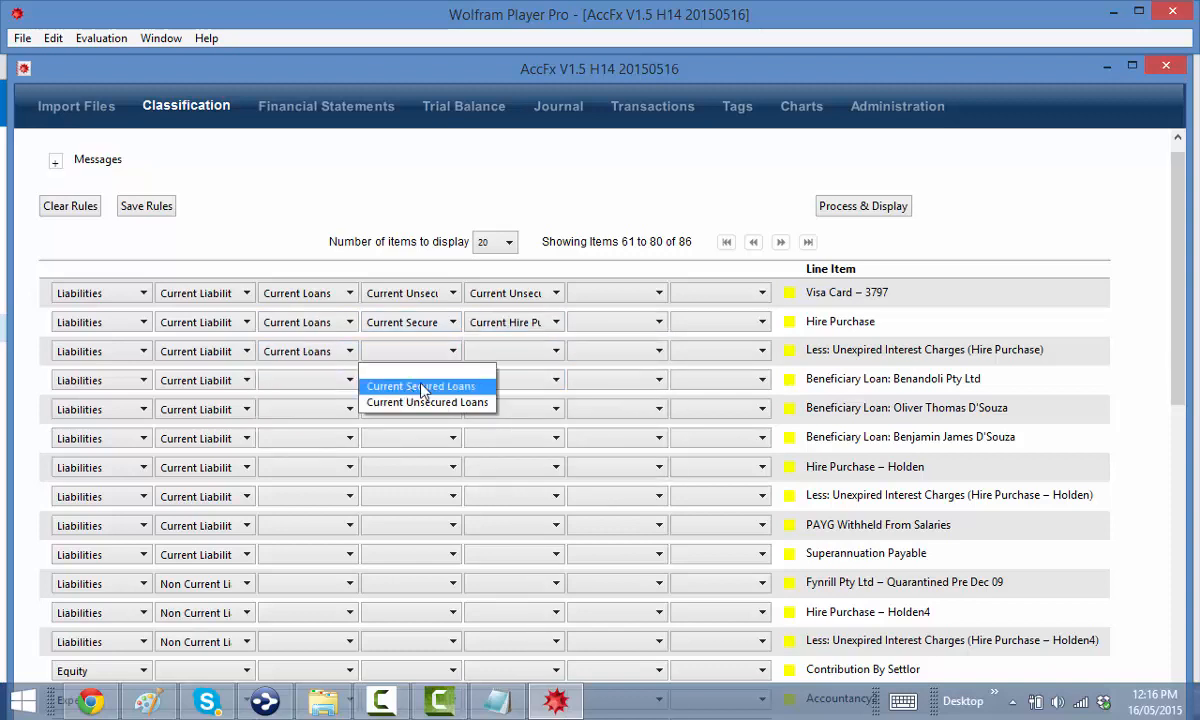
pyautogui.click(421, 387)
pyautogui.click(480, 351)
pyautogui.click(496, 399)
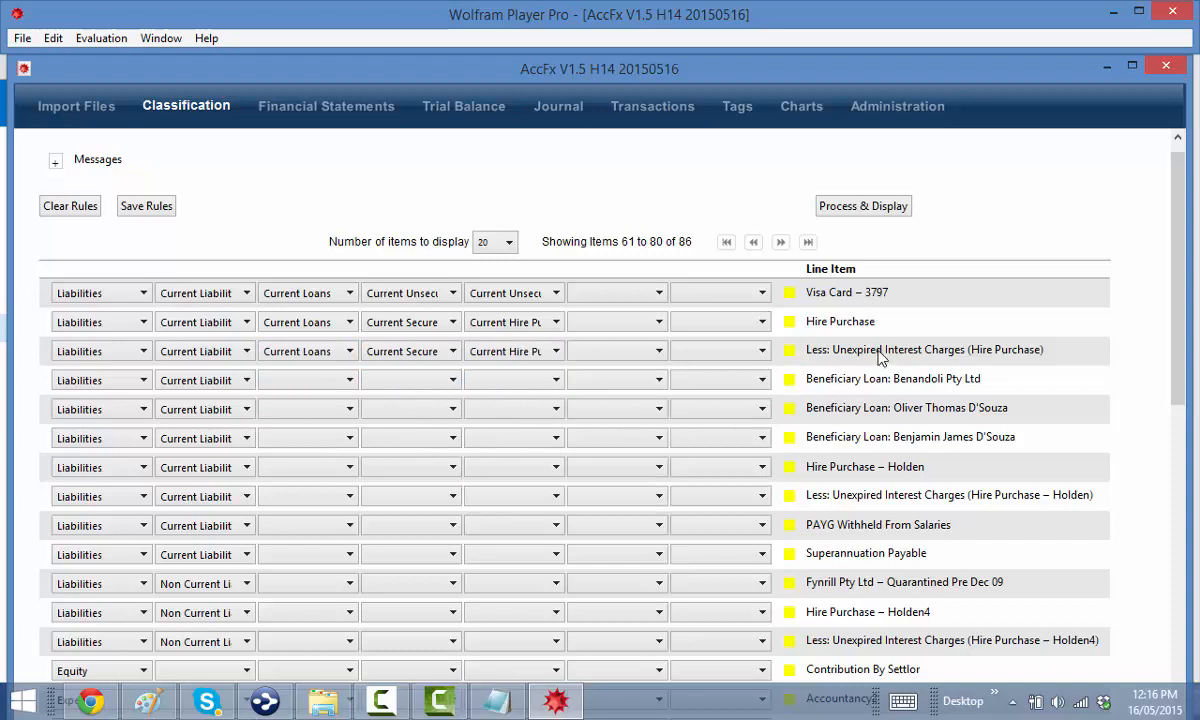
# Put all three Beneficiary Loan lines and Hire Purchase – Holden under Current Loans
pyautogui.click(290, 380)
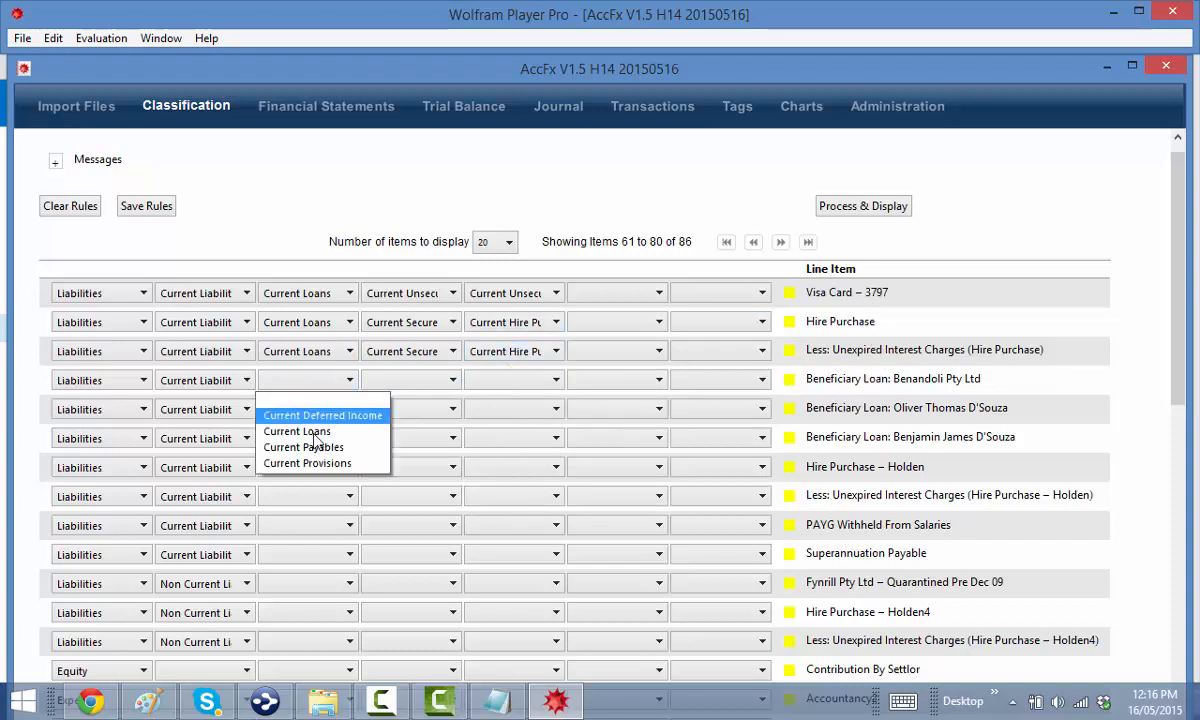
pyautogui.click(290, 428)
pyautogui.click(305, 409)
pyautogui.click(300, 460)
pyautogui.click(310, 440)
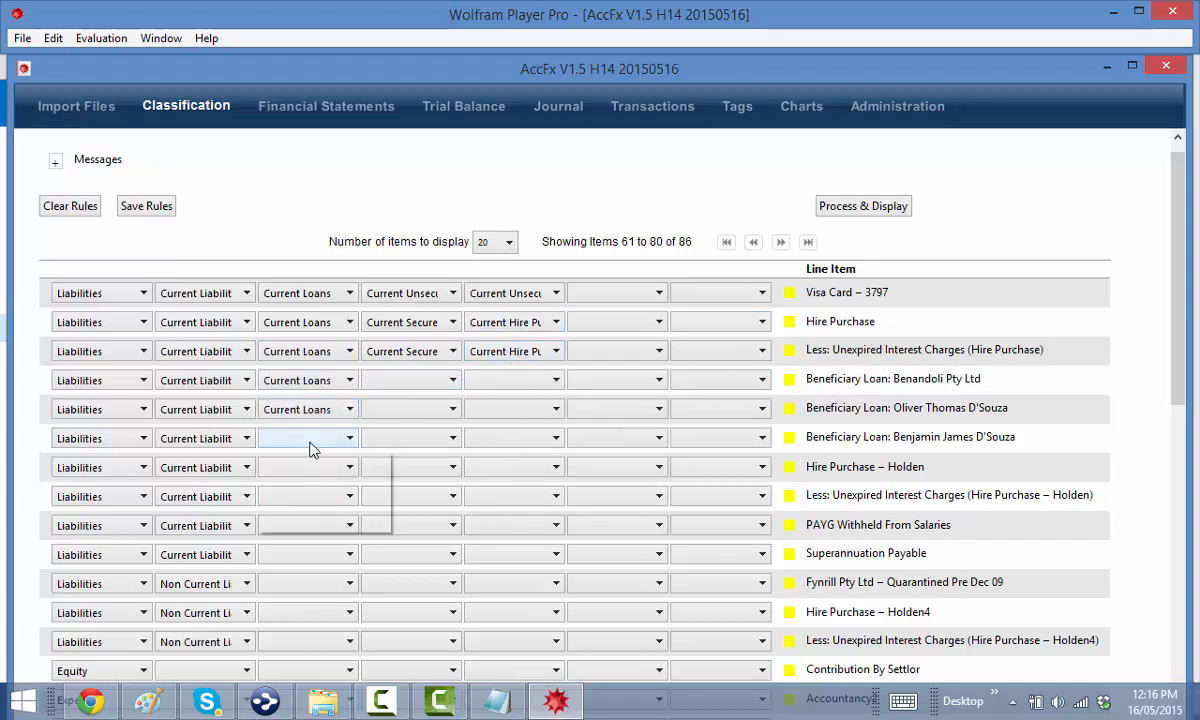
pyautogui.click(300, 489)
pyautogui.click(316, 467)
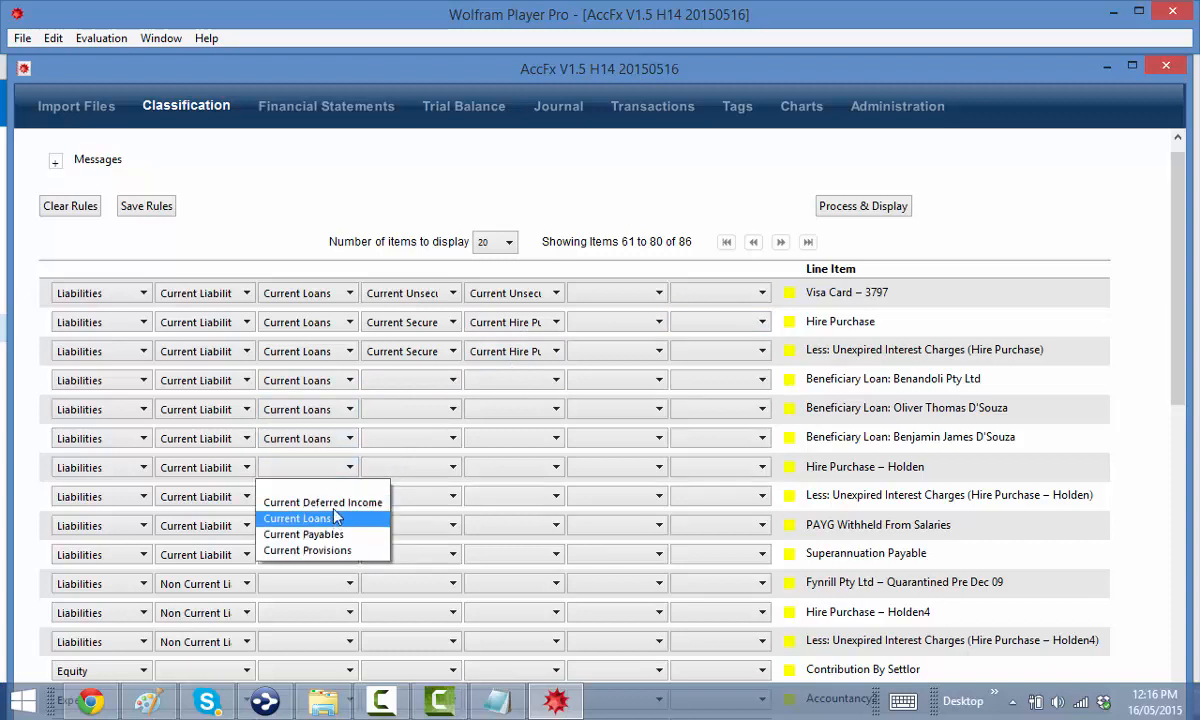
pyautogui.click(305, 518)
# Classify the first Beneficiary Loan as Current Unsecured Loans › Associated Persons › Current Beneficiary Loans Payable
pyautogui.click(395, 381)
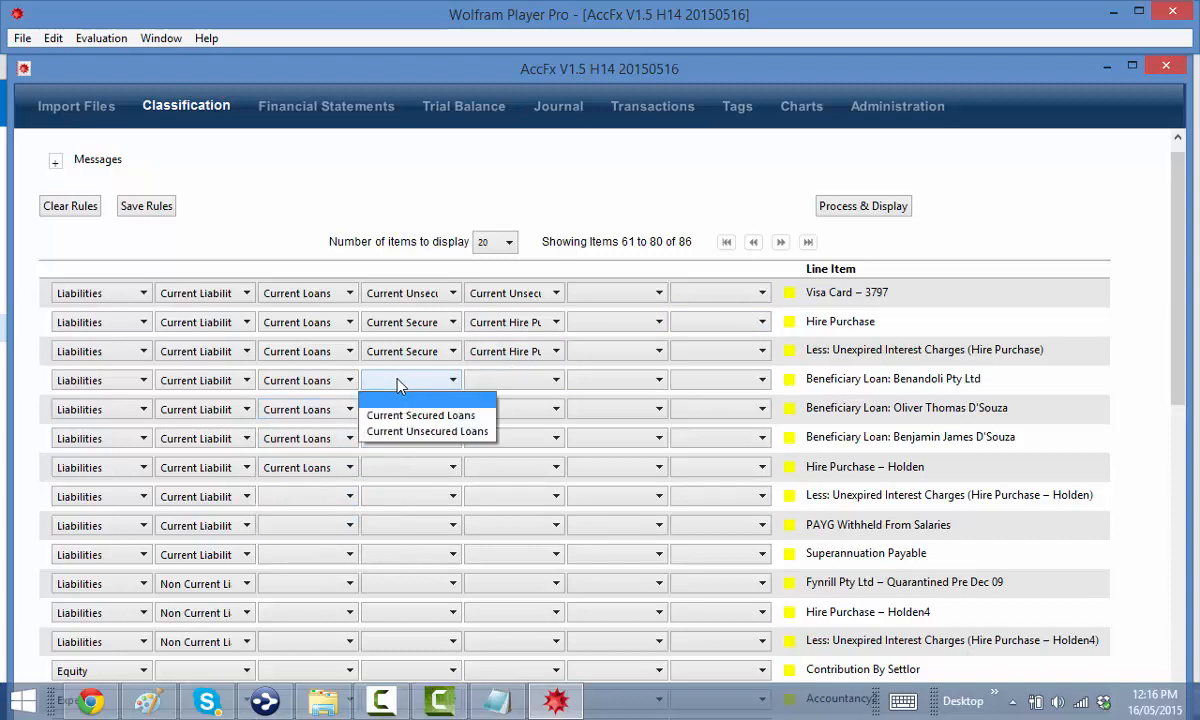
pyautogui.click(434, 431)
pyautogui.click(490, 381)
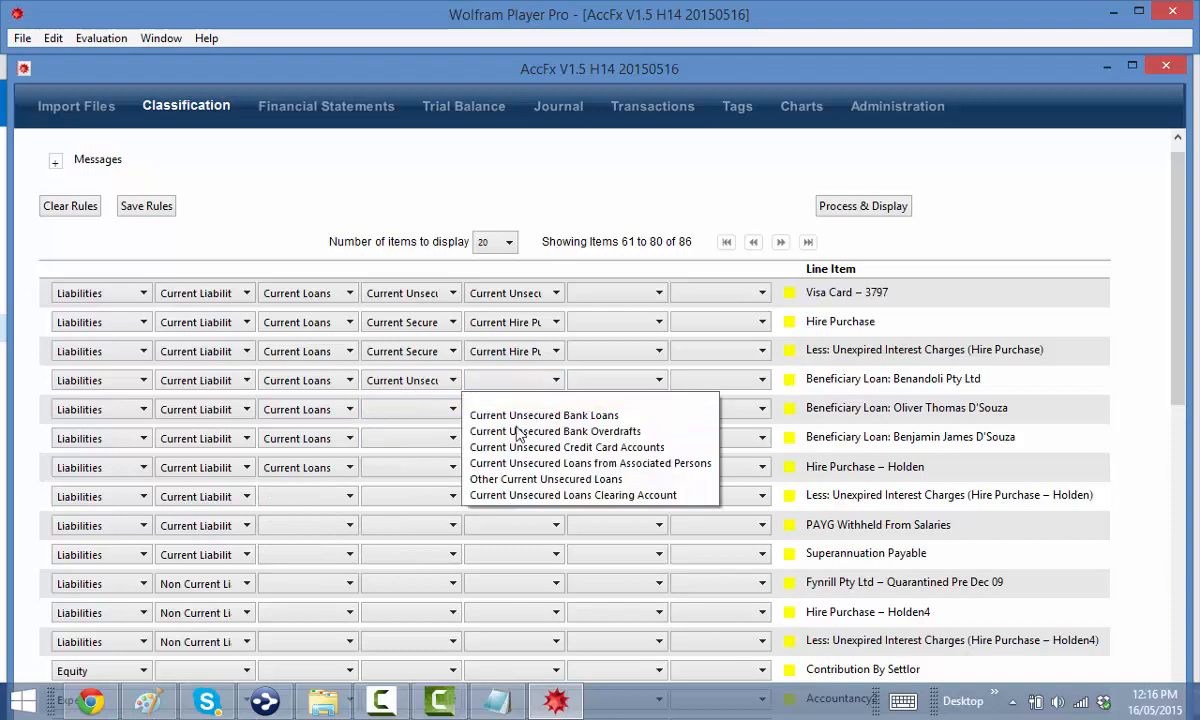
pyautogui.click(520, 463)
pyautogui.click(580, 380)
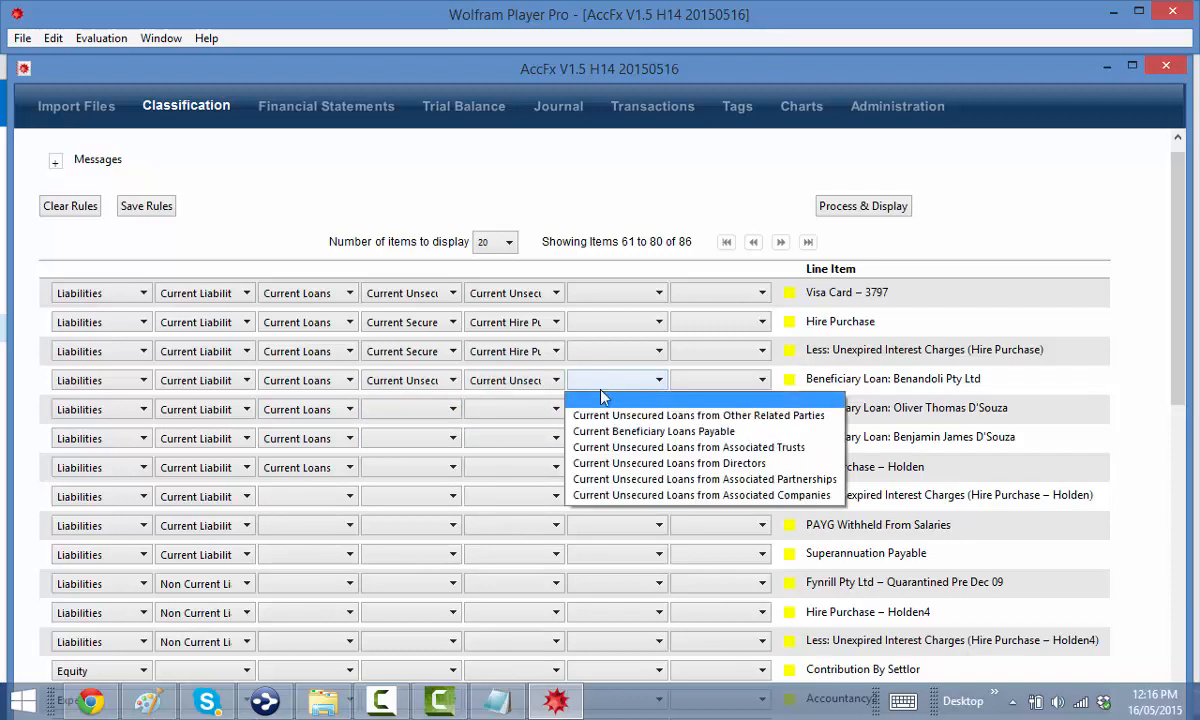
pyautogui.click(653, 431)
# Give the second Beneficiary Loan the same path, ending at Current Beneficiary Loans Payable
pyautogui.click(400, 409)
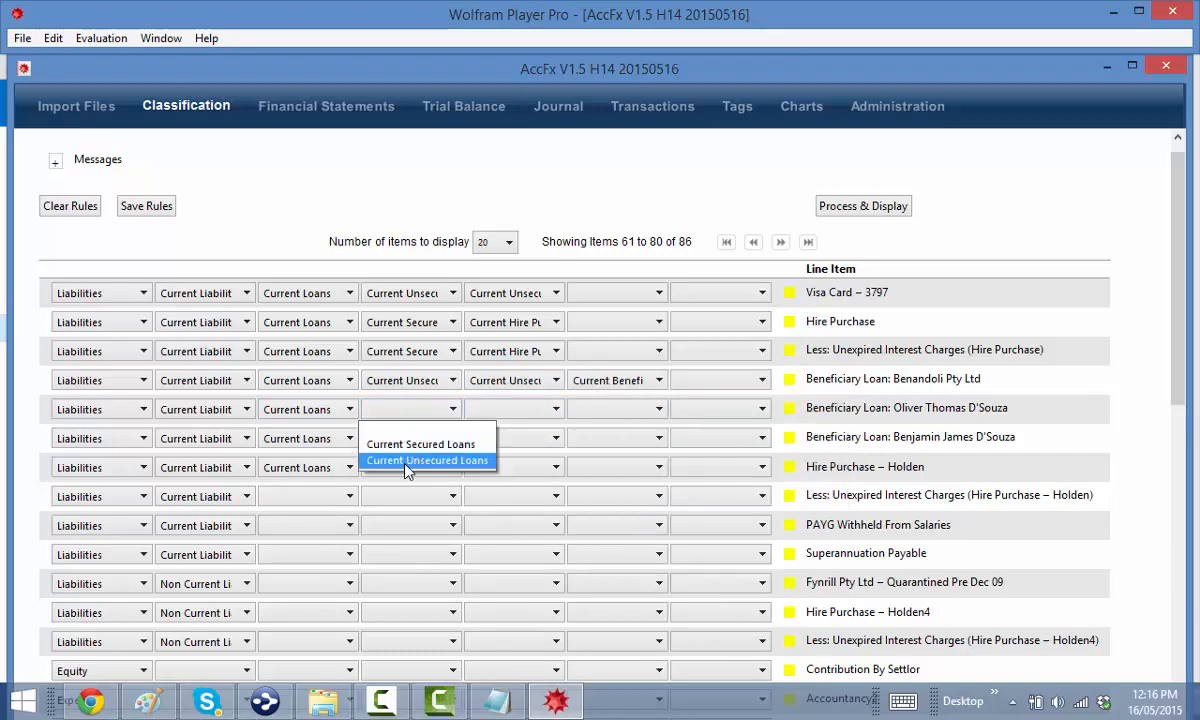
pyautogui.click(398, 460)
pyautogui.click(507, 410)
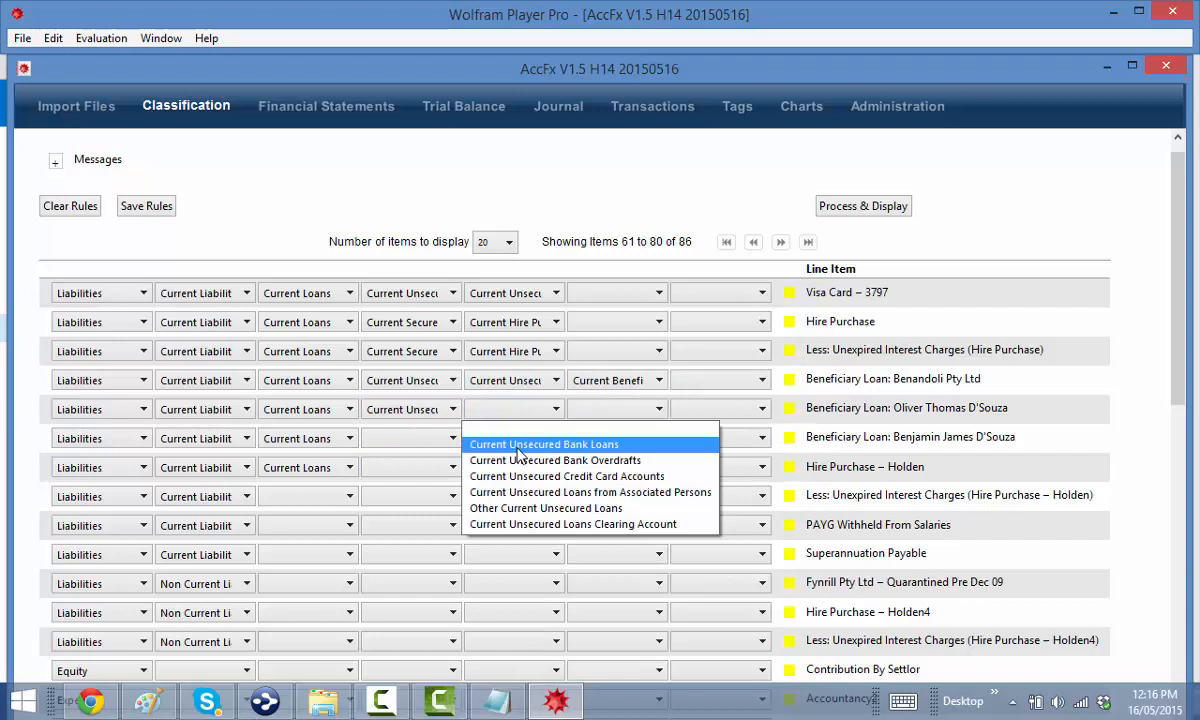
pyautogui.click(548, 493)
pyautogui.click(611, 412)
pyautogui.click(585, 459)
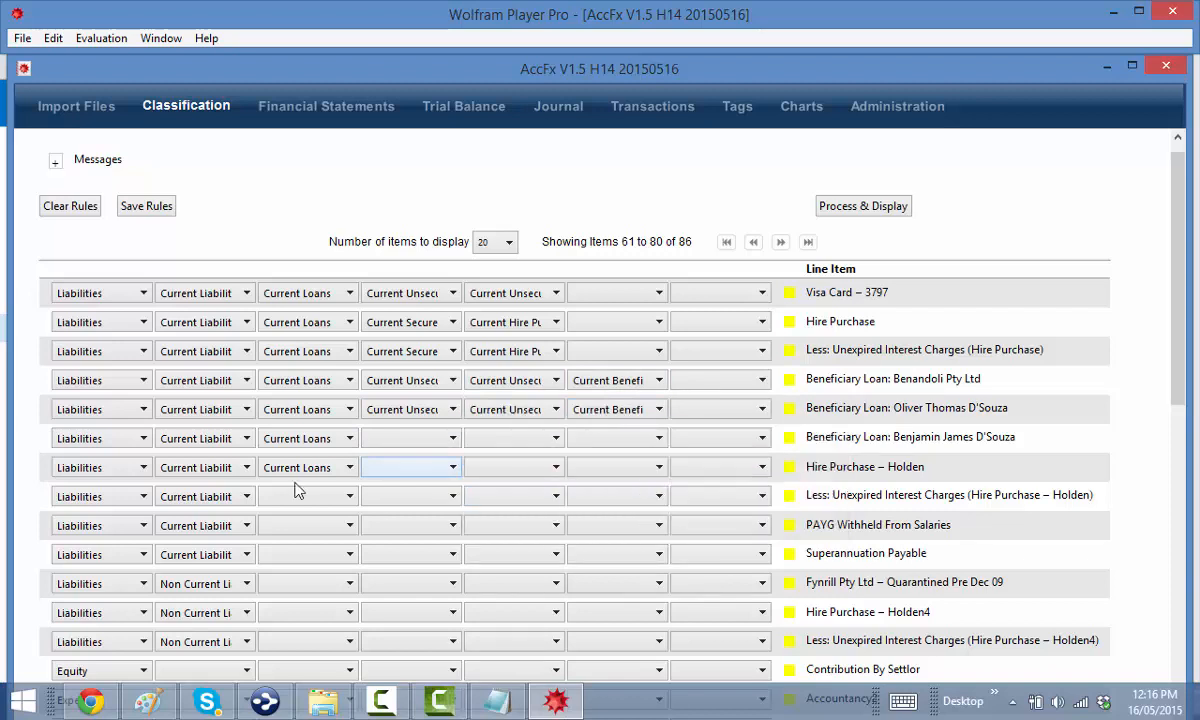
# Classify the third Beneficiary Loan through Associated Persons to Current Beneficiary Loans Payable
pyautogui.click(398, 441)
pyautogui.click(427, 489)
pyautogui.click(512, 438)
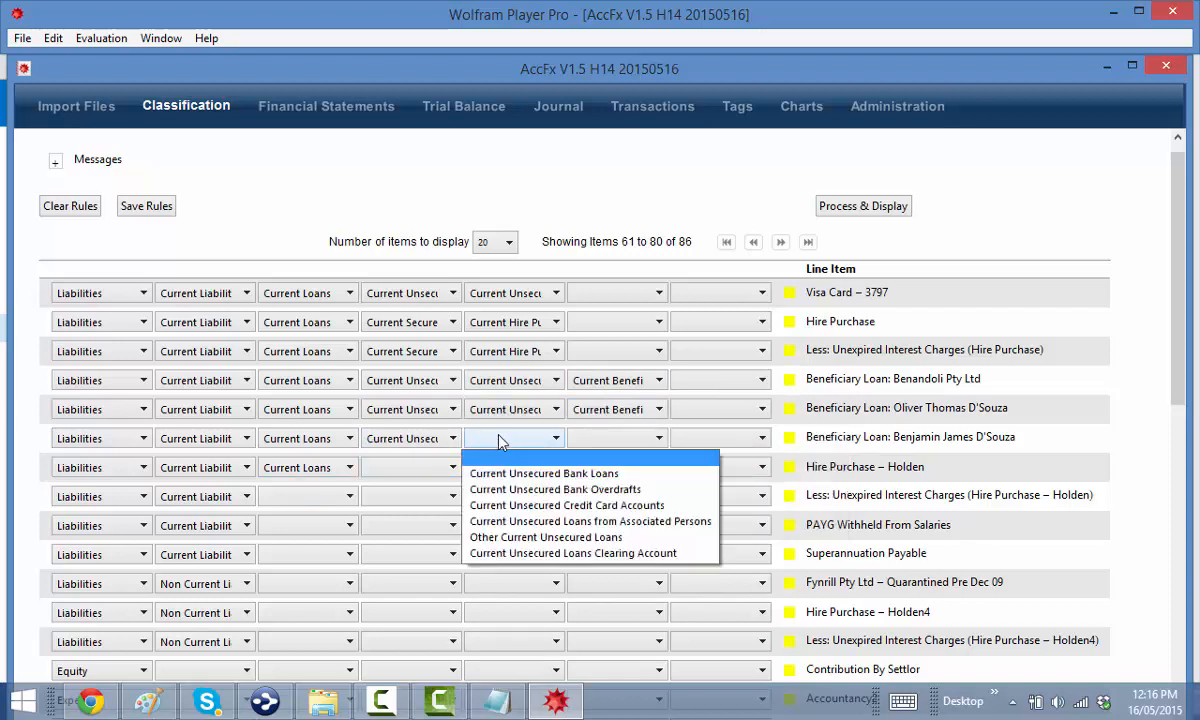
pyautogui.click(563, 523)
pyautogui.click(620, 440)
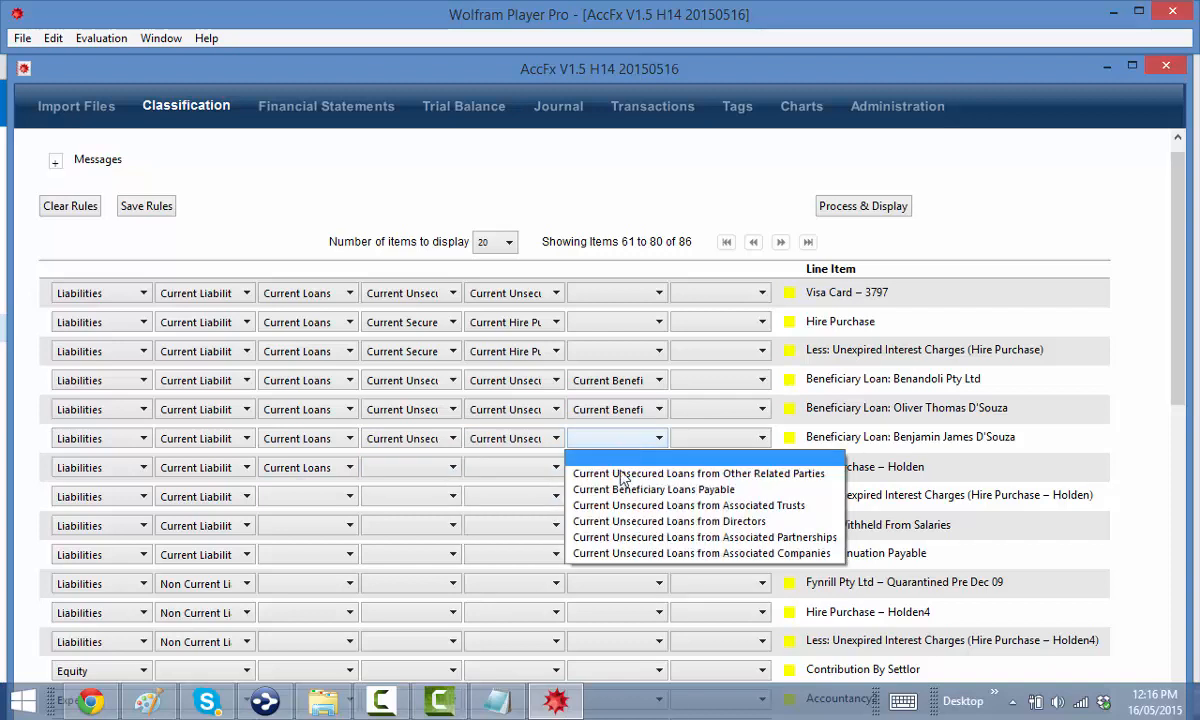
pyautogui.click(580, 487)
pyautogui.scroll(-1, 618, 354)
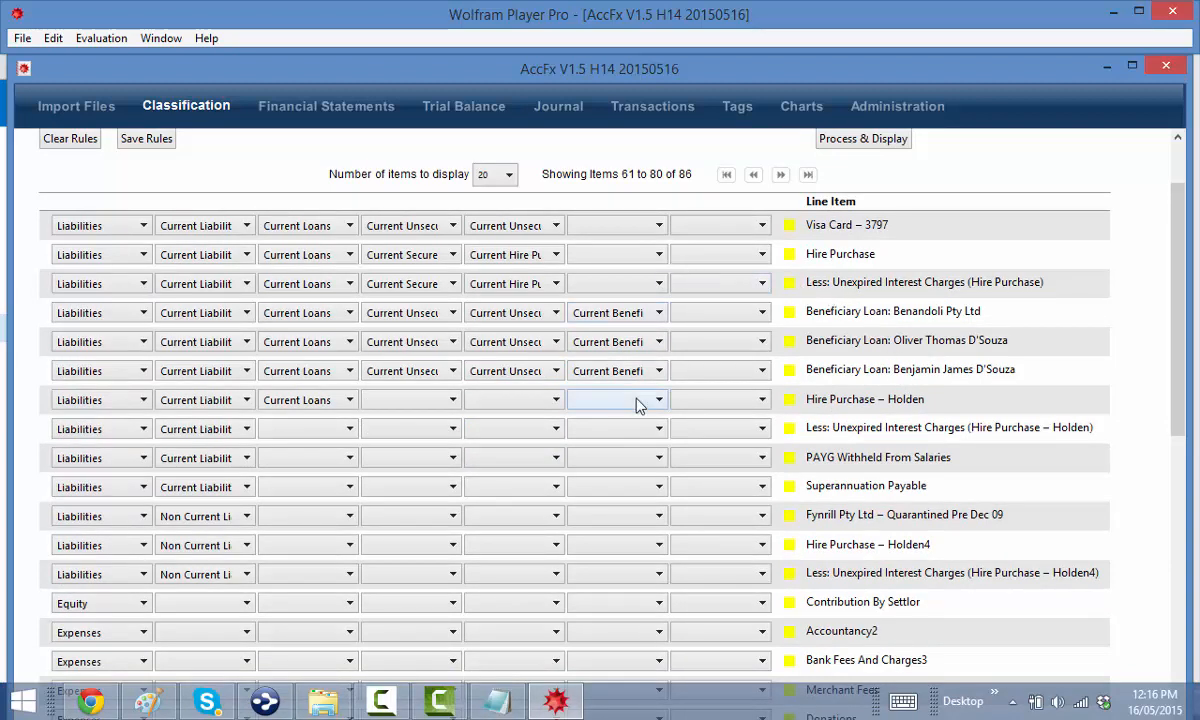
# Set Hire Purchase – Holden to Current Secured Loans › Current Hire Purchase
pyautogui.click(400, 400)
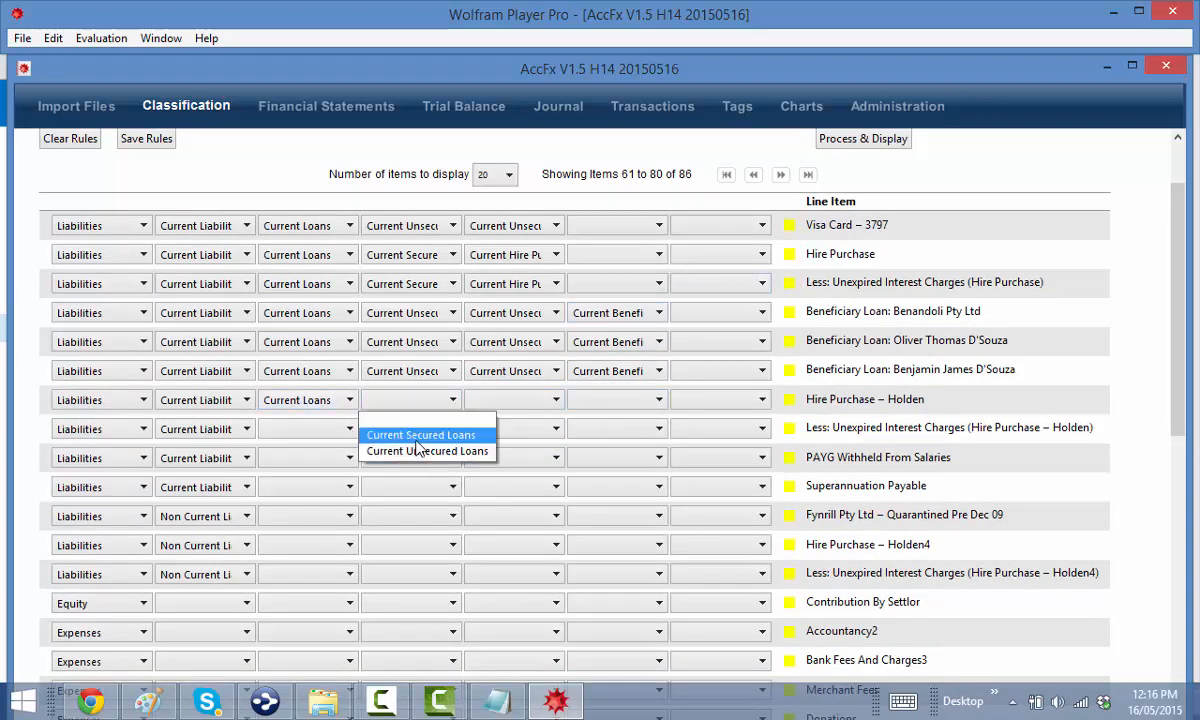
pyautogui.click(420, 435)
pyautogui.click(482, 400)
pyautogui.click(500, 446)
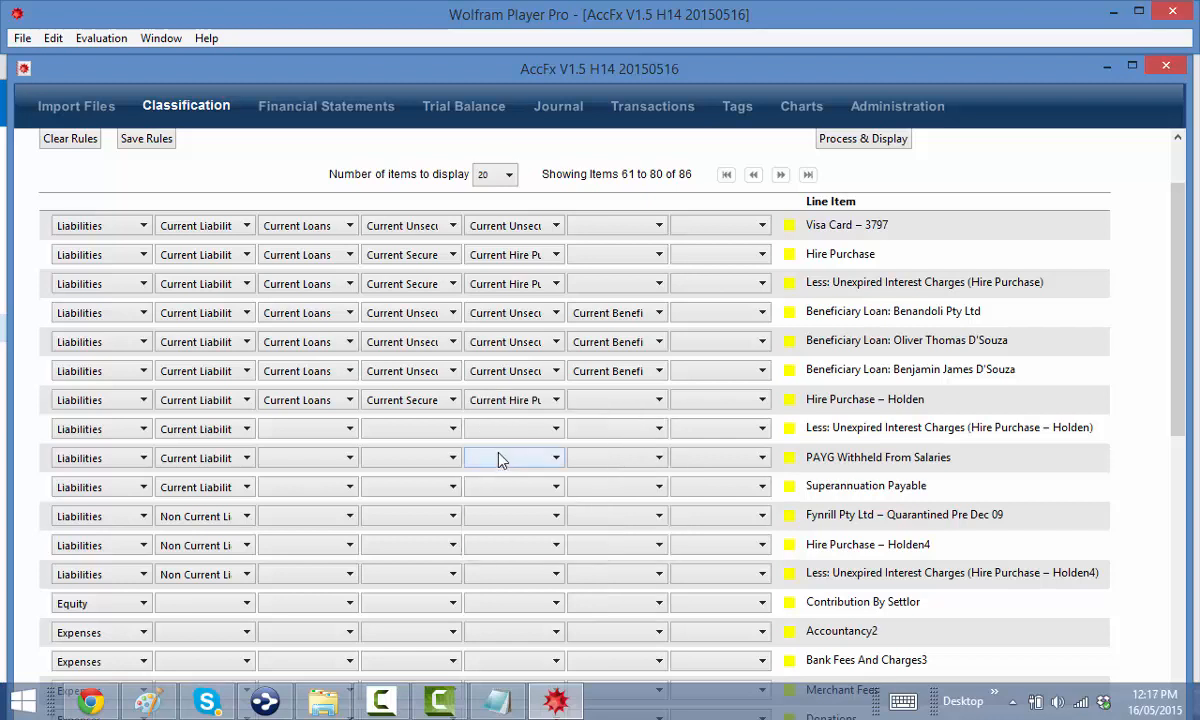
# Classify the Holden interest charges line as Current Loans › Current Secured Loans › Current Hire Purchase
pyautogui.click(304, 438)
pyautogui.click(300, 476)
pyautogui.click(386, 429)
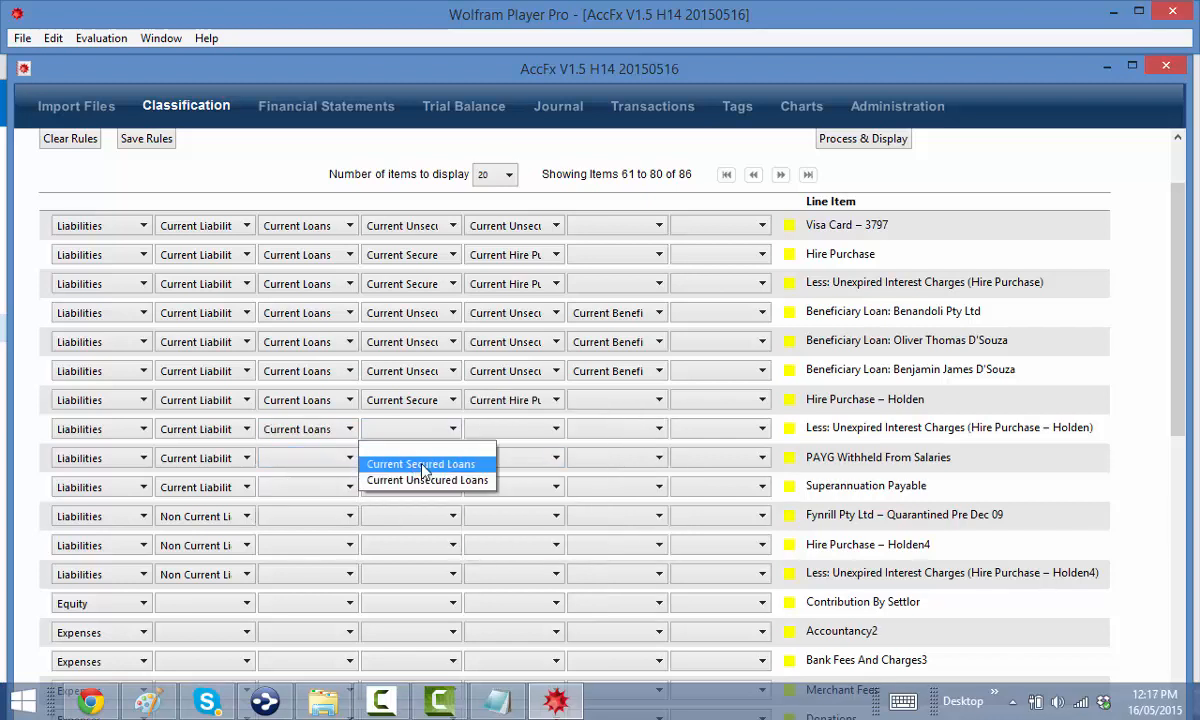
pyautogui.click(422, 465)
pyautogui.click(500, 429)
pyautogui.click(537, 473)
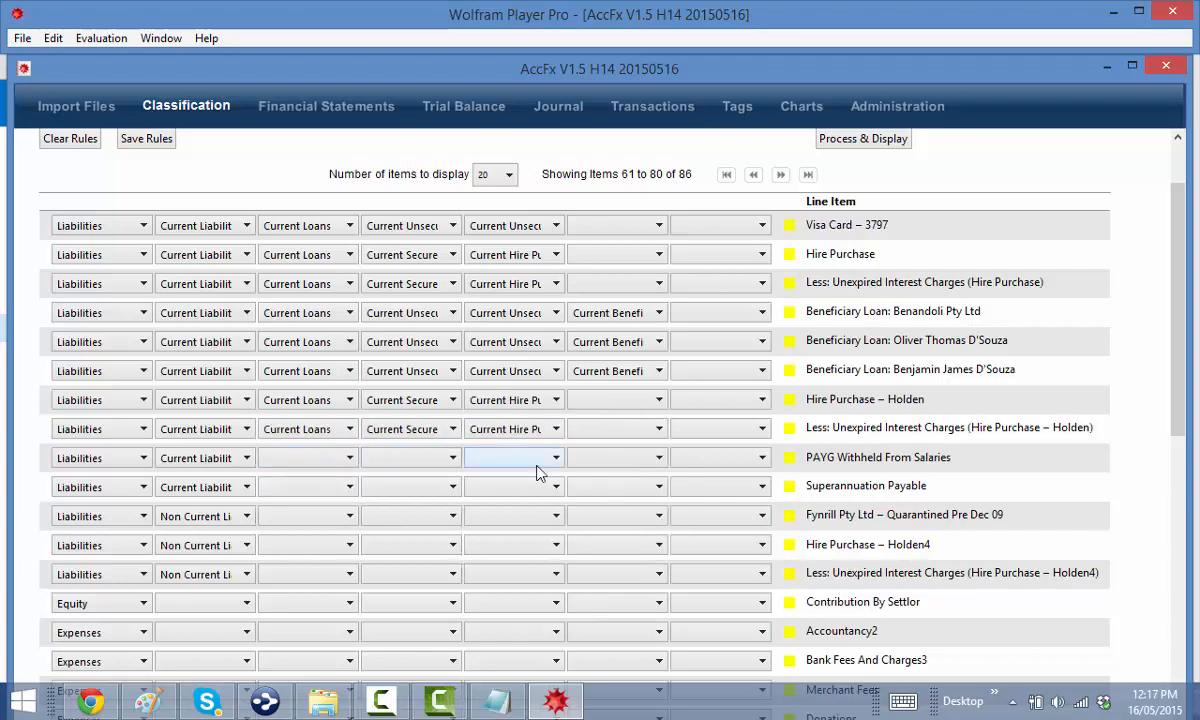
# Classify PAYG Withheld From Salaries as Government Tax Payables › Australian Tax Office Payables › PAYG – W Payable
pyautogui.click(309, 464)
pyautogui.click(310, 521)
pyautogui.click(386, 462)
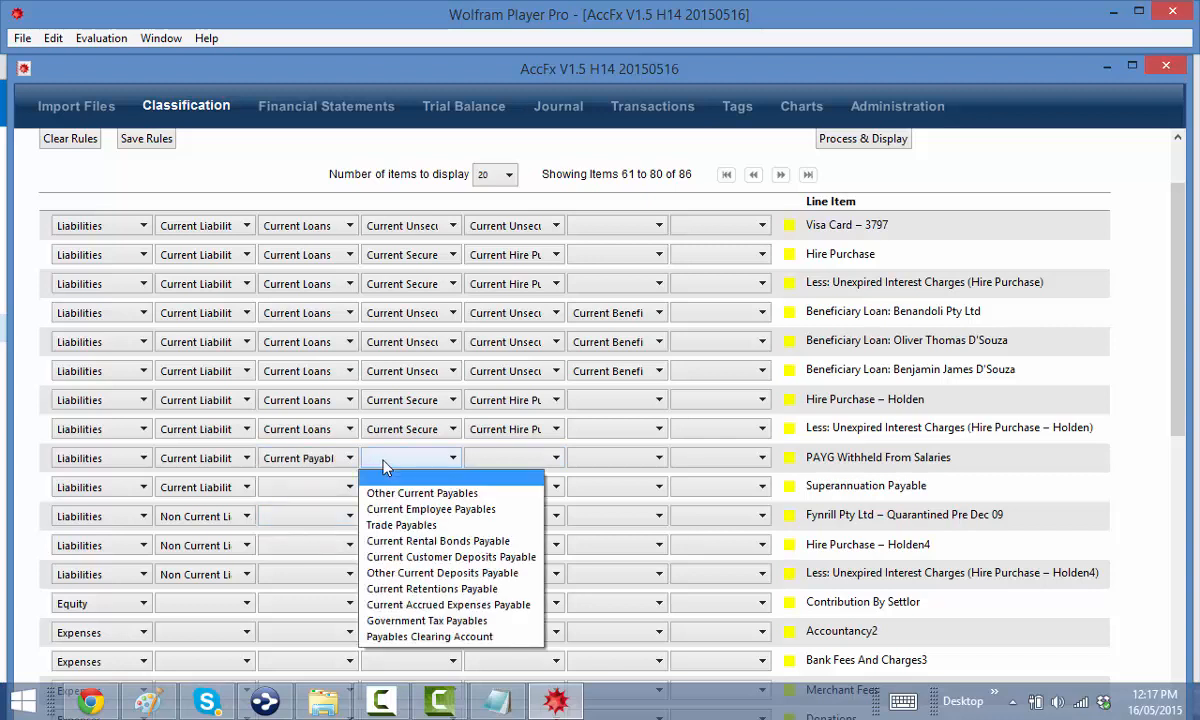
pyautogui.click(427, 620)
pyautogui.click(512, 467)
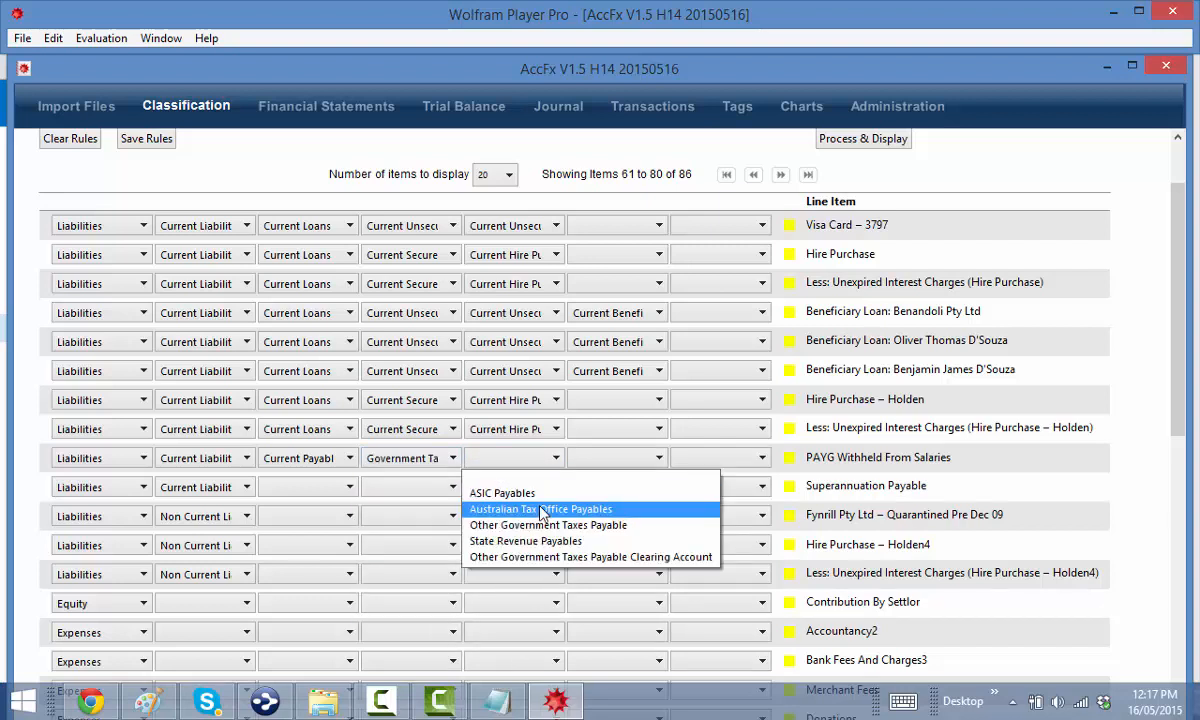
pyautogui.click(540, 509)
pyautogui.click(605, 458)
pyautogui.click(605, 466)
pyautogui.click(600, 458)
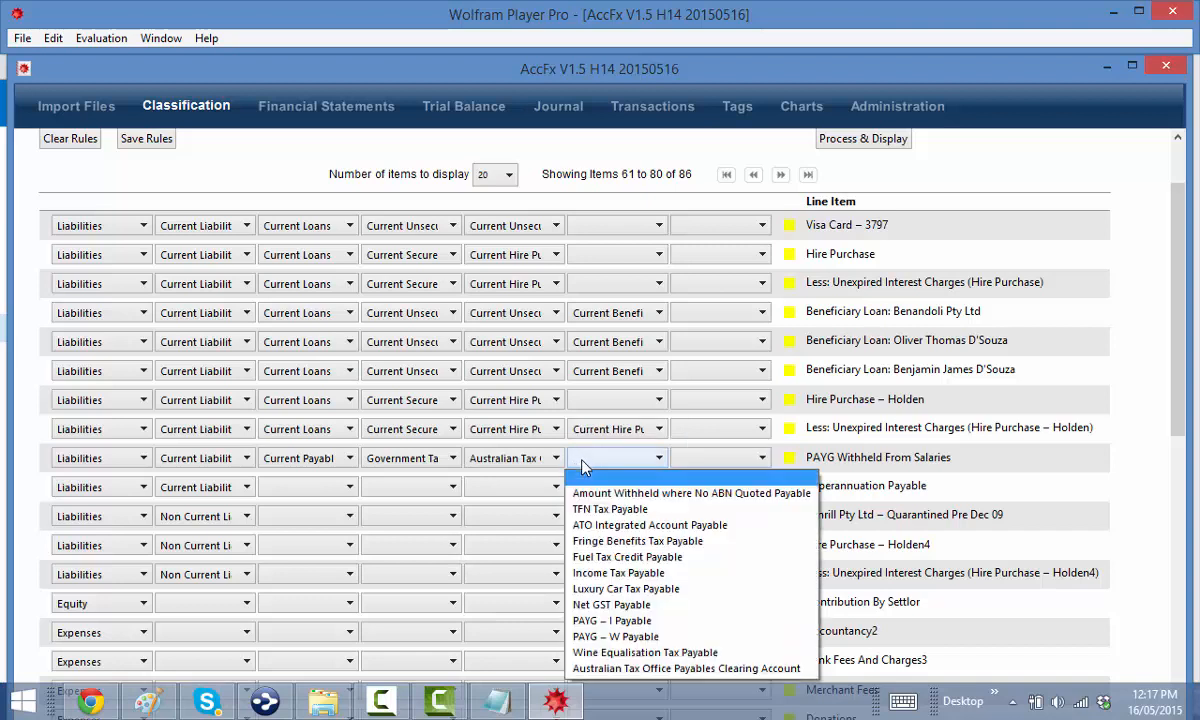
pyautogui.click(660, 637)
# Classify Superannuation Payable as Current Payables › Current Employee Payables › Superannuation Payable
pyautogui.click(333, 490)
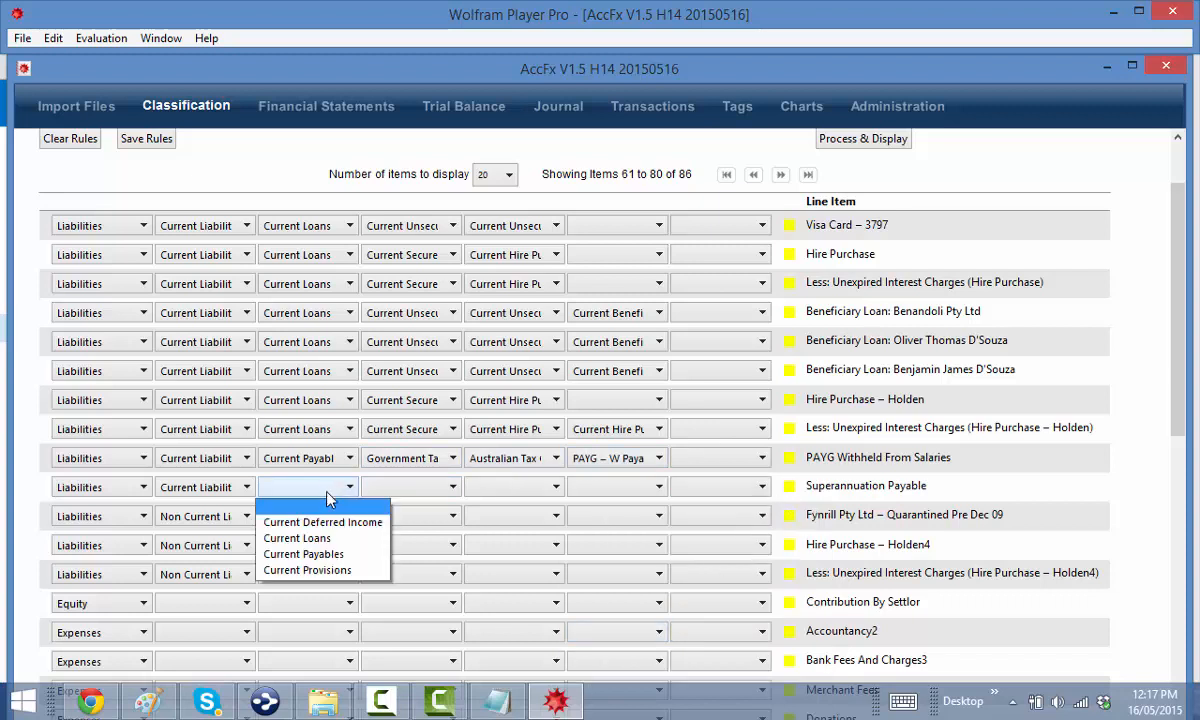
pyautogui.click(330, 554)
pyautogui.click(400, 490)
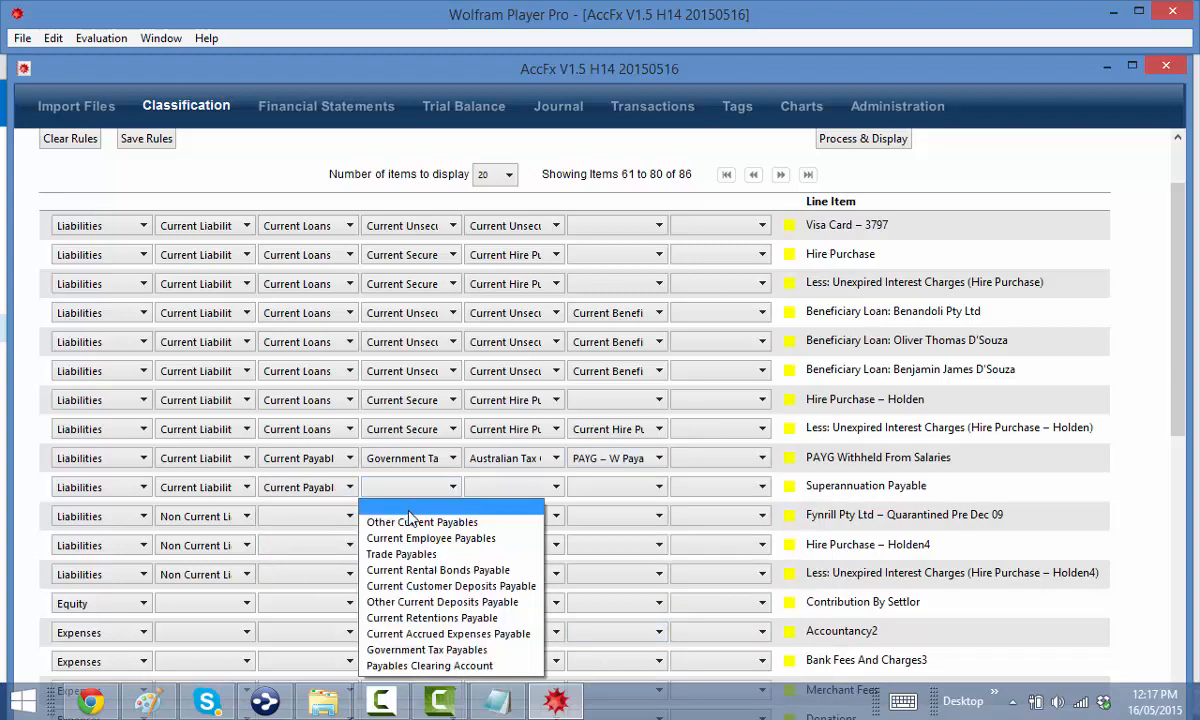
pyautogui.click(420, 538)
pyautogui.click(478, 488)
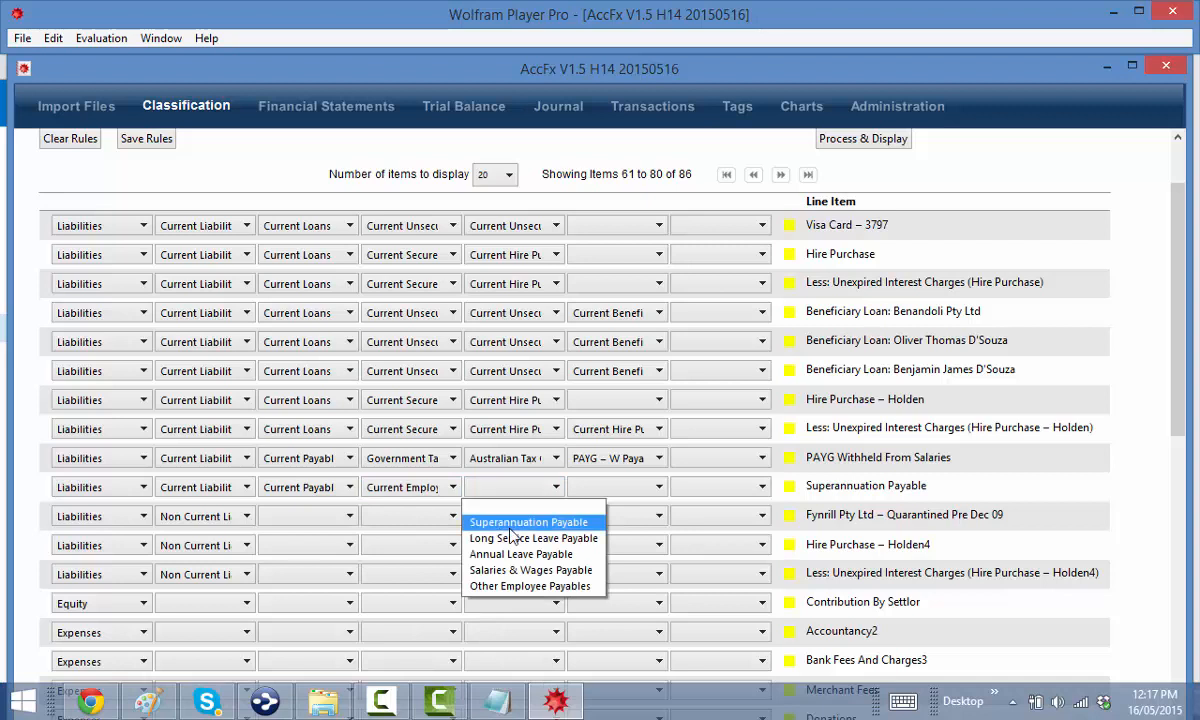
pyautogui.click(530, 522)
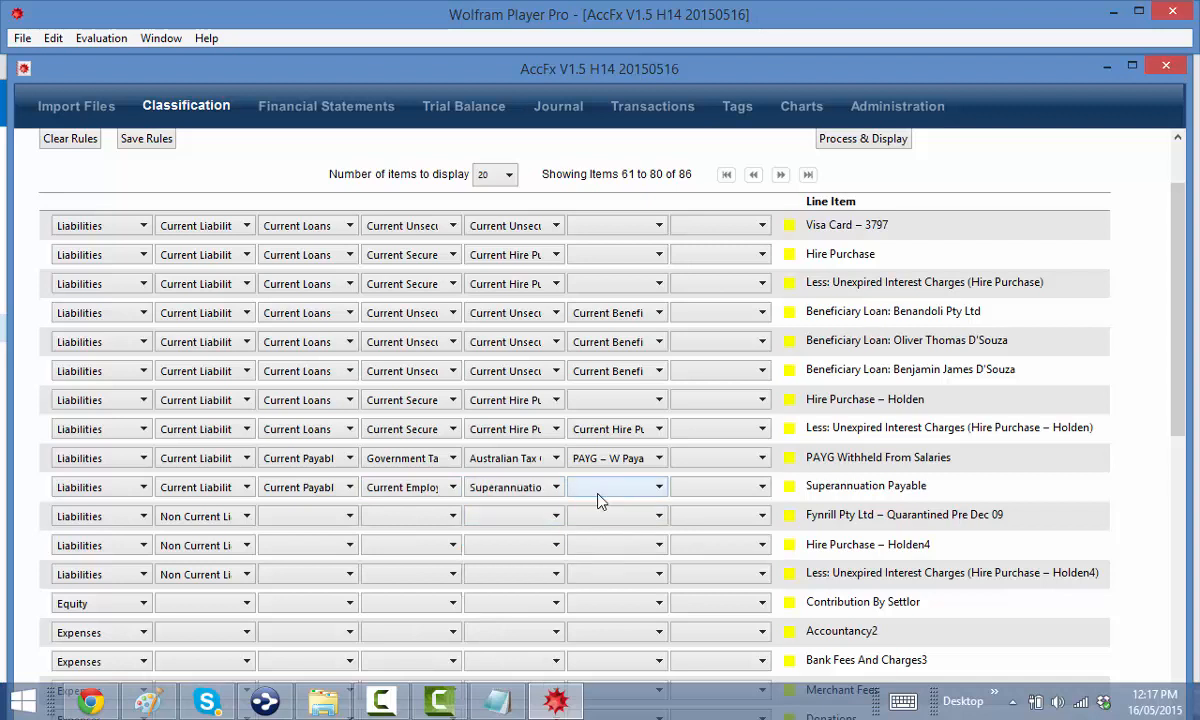
# Classify the Fynrill line as Non Current Unsecured Loans, from Associated Companies
pyautogui.scroll(-1, 560, 528)
pyautogui.click(290, 450)
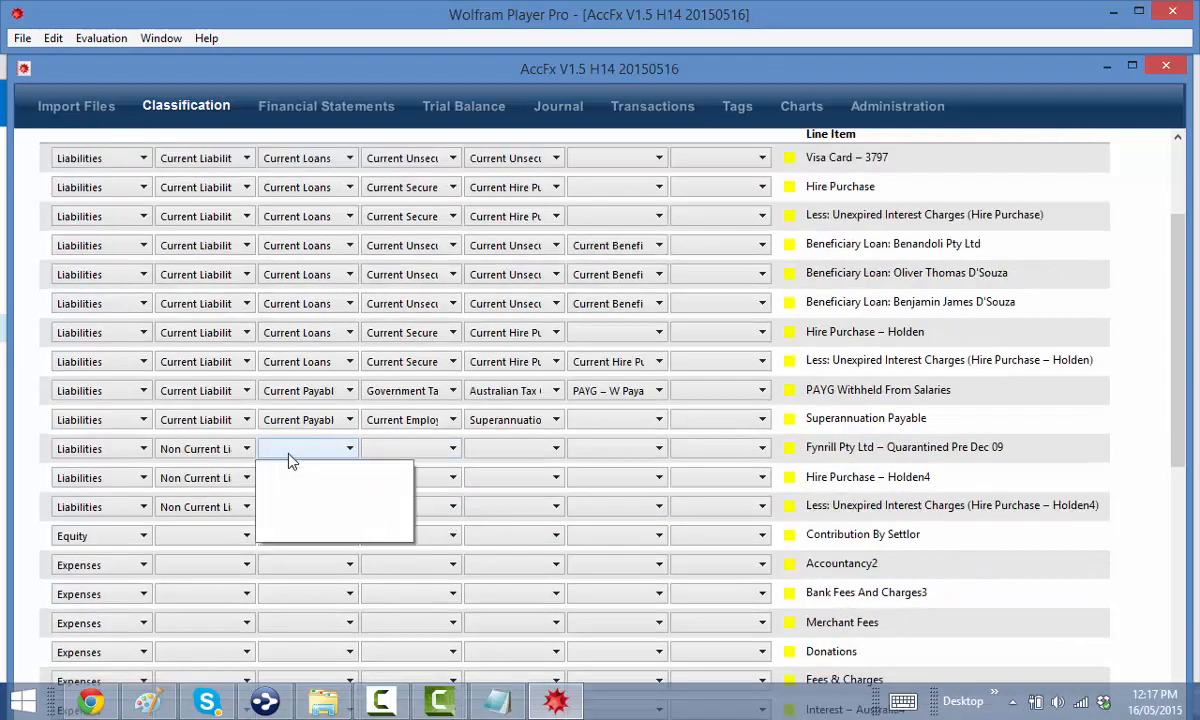
pyautogui.click(380, 499)
pyautogui.click(380, 453)
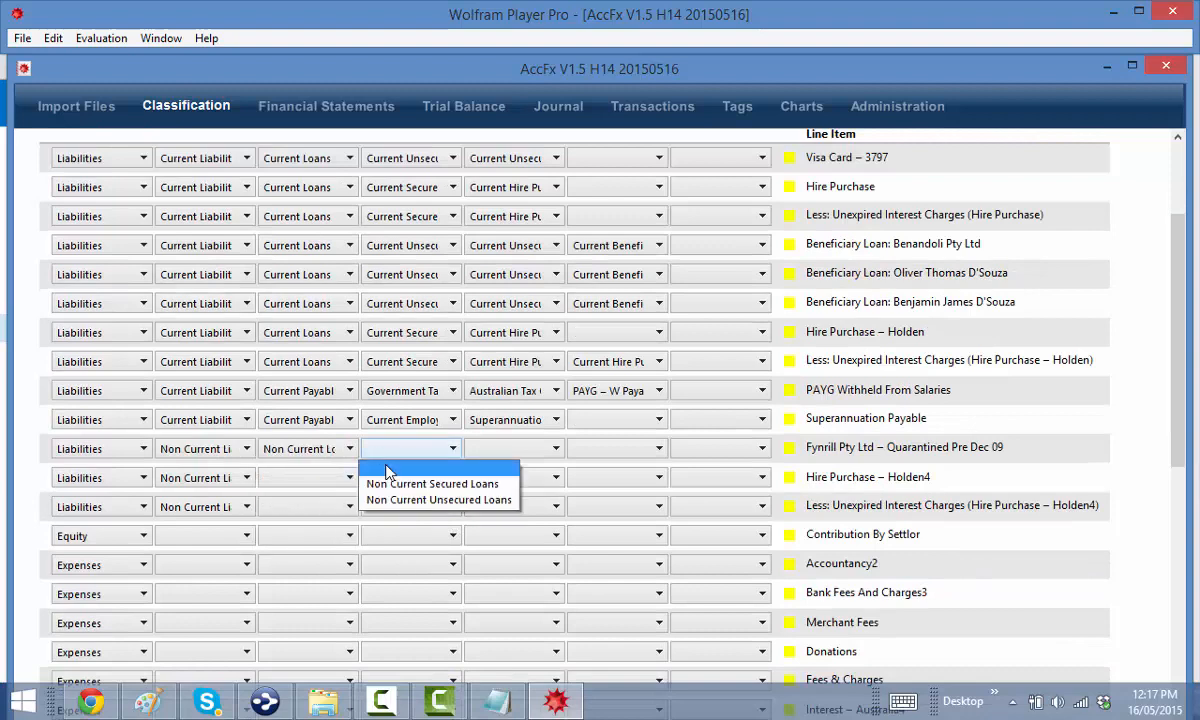
pyautogui.click(422, 500)
pyautogui.click(510, 449)
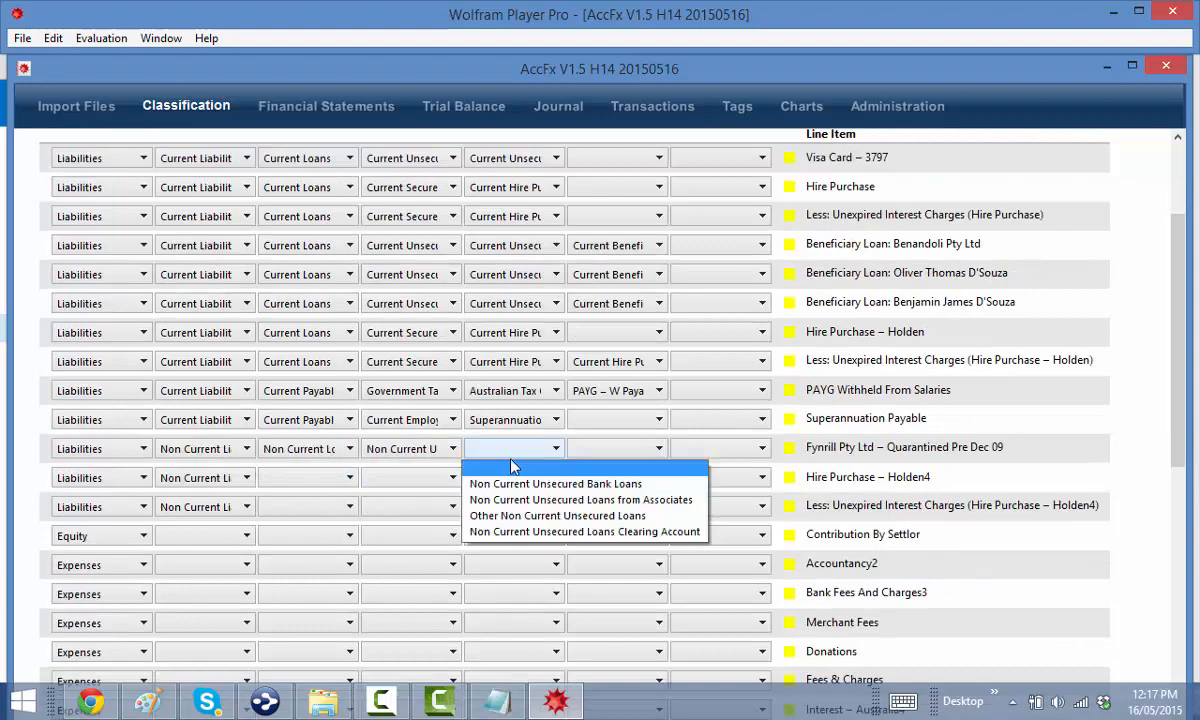
pyautogui.click(566, 500)
pyautogui.click(615, 448)
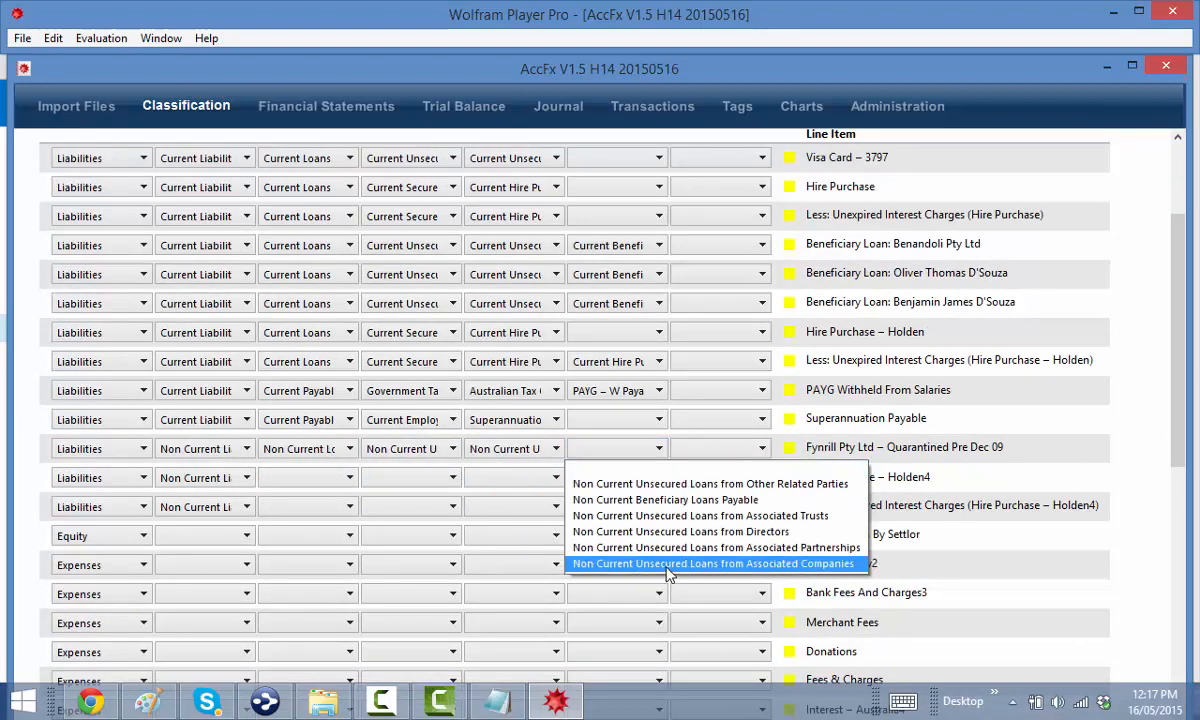
pyautogui.click(668, 566)
# Classify Hire Purchase – Holden4 as Non Current Loans › Non Current Secured Loans › Non Current Hire Purchases
pyautogui.click(285, 481)
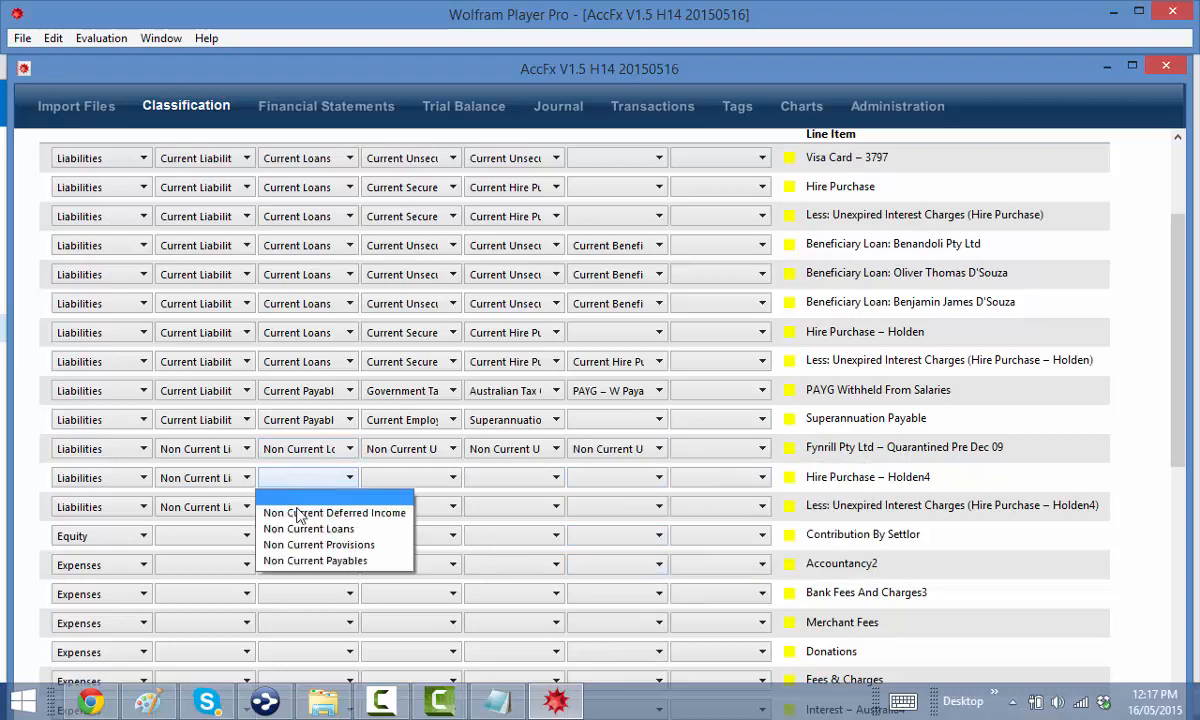
pyautogui.click(345, 527)
pyautogui.click(398, 480)
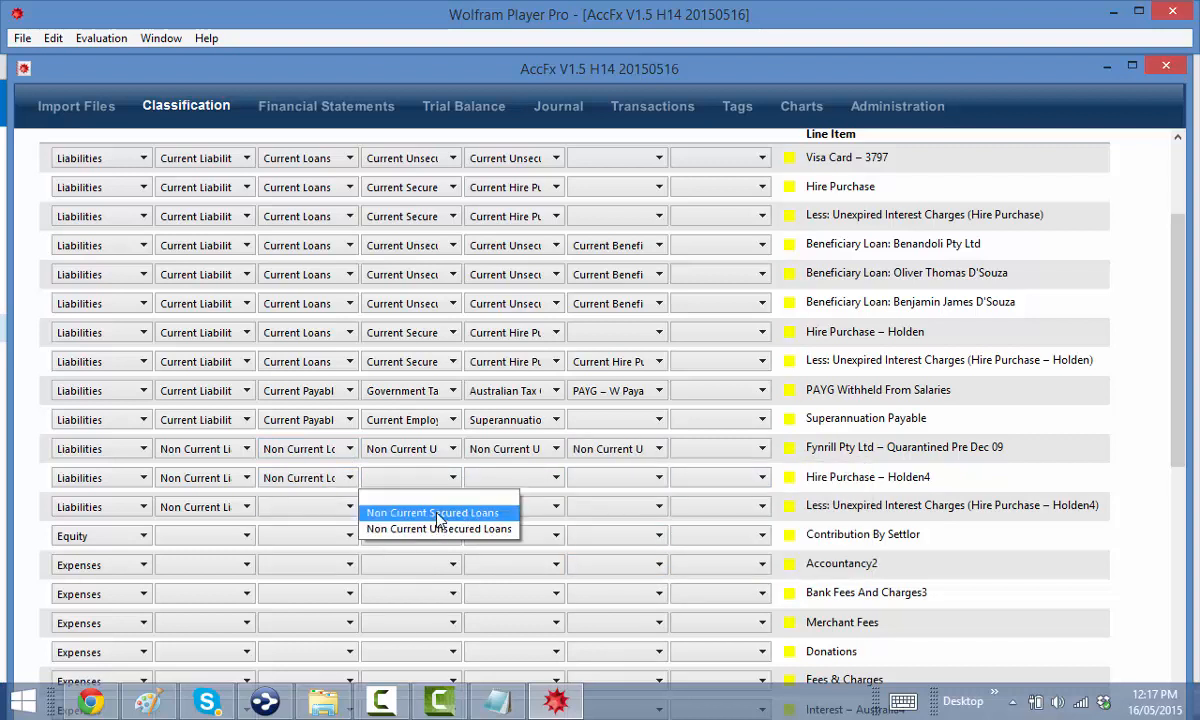
pyautogui.click(436, 513)
pyautogui.click(500, 479)
pyautogui.click(530, 527)
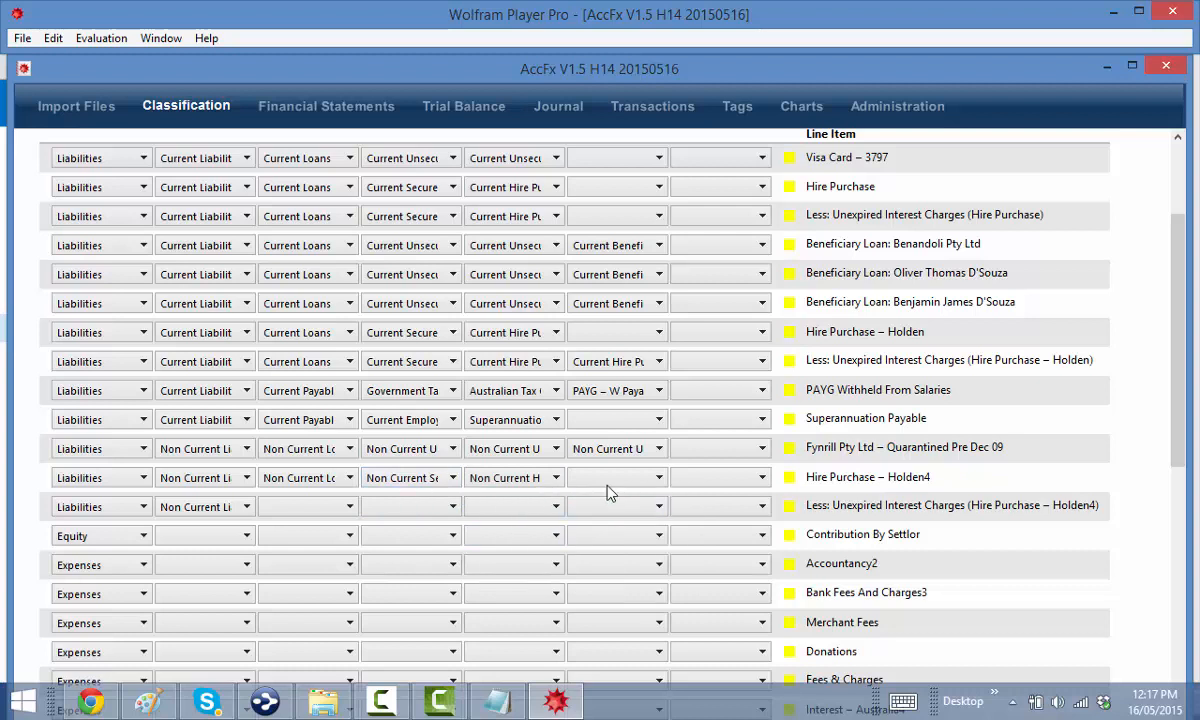
# Set the Holden4 interest charges line to Non Current Loans › Non Current Secured Loans
pyautogui.click(310, 507)
pyautogui.click(320, 558)
pyautogui.click(400, 507)
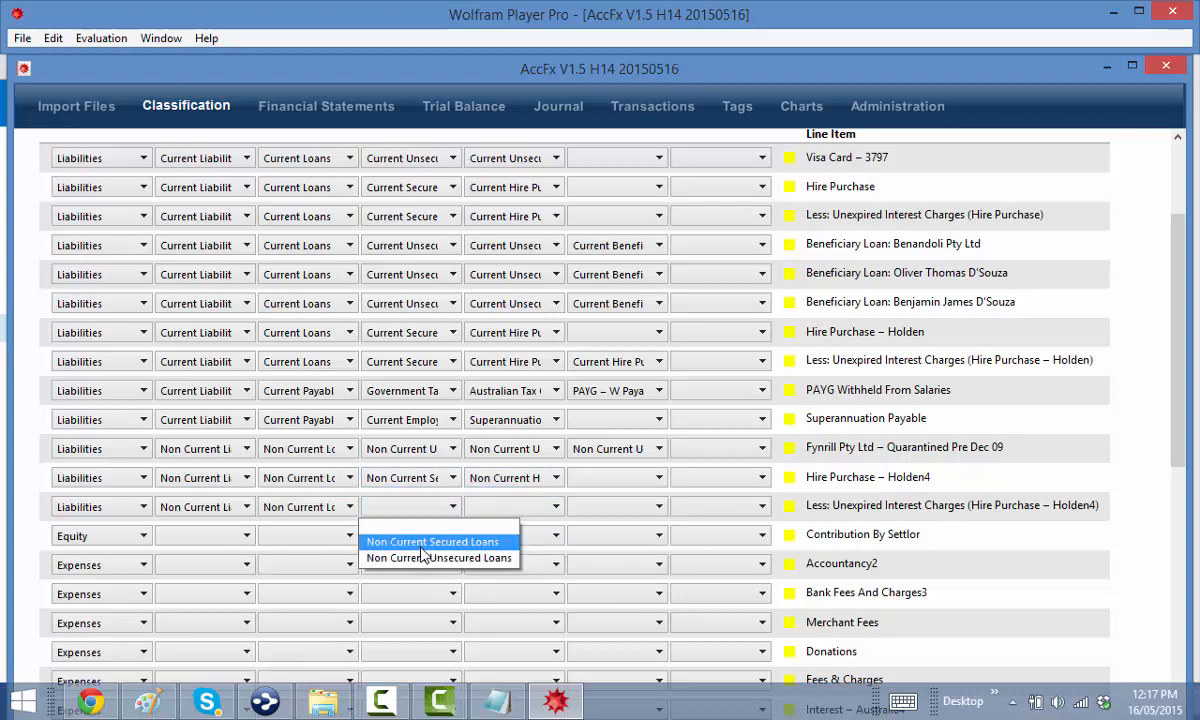
pyautogui.click(398, 542)
pyautogui.click(481, 507)
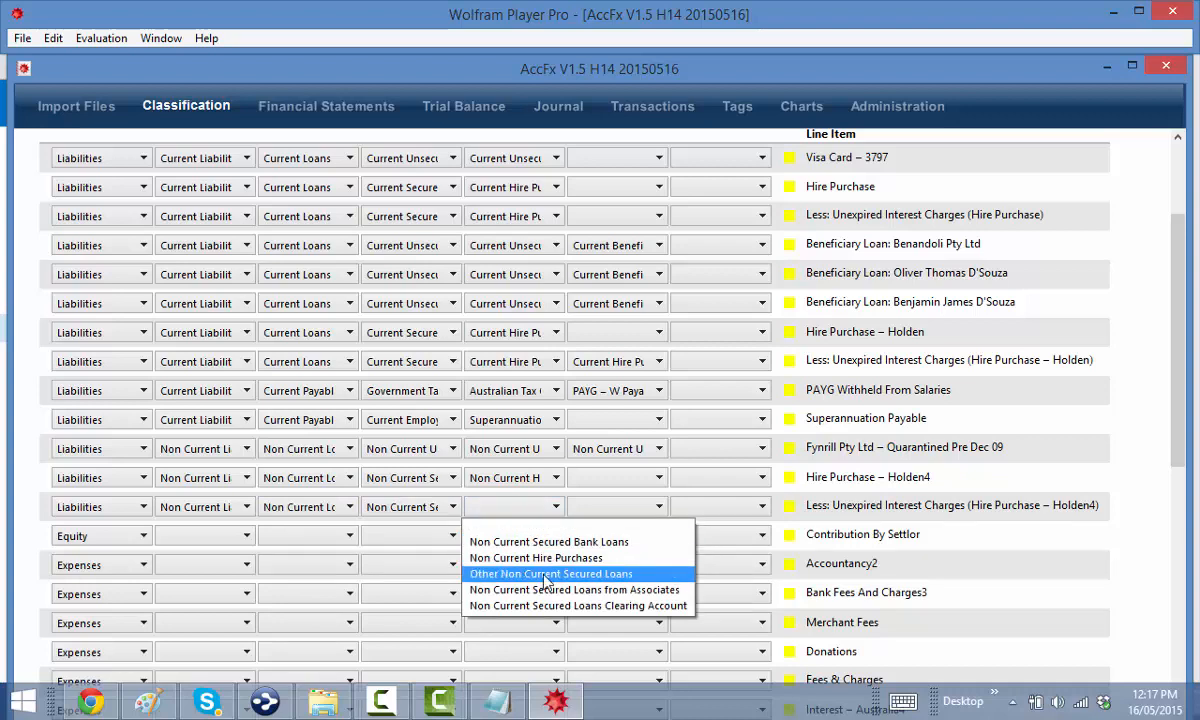
# Set the Holden4 interest line to Non Current Hire Purchases and Contribution By Settlor to Settled Sum
pyautogui.click(520, 557)
pyautogui.scroll(-2, 455, 545)
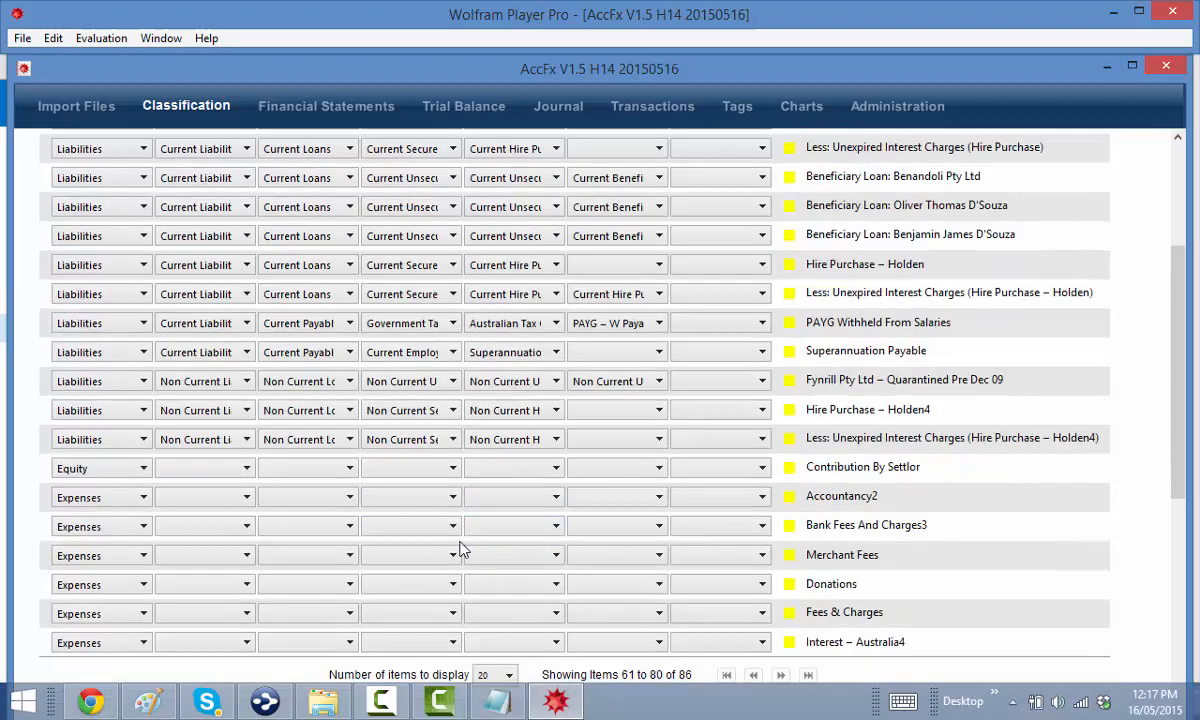
pyautogui.click(205, 468)
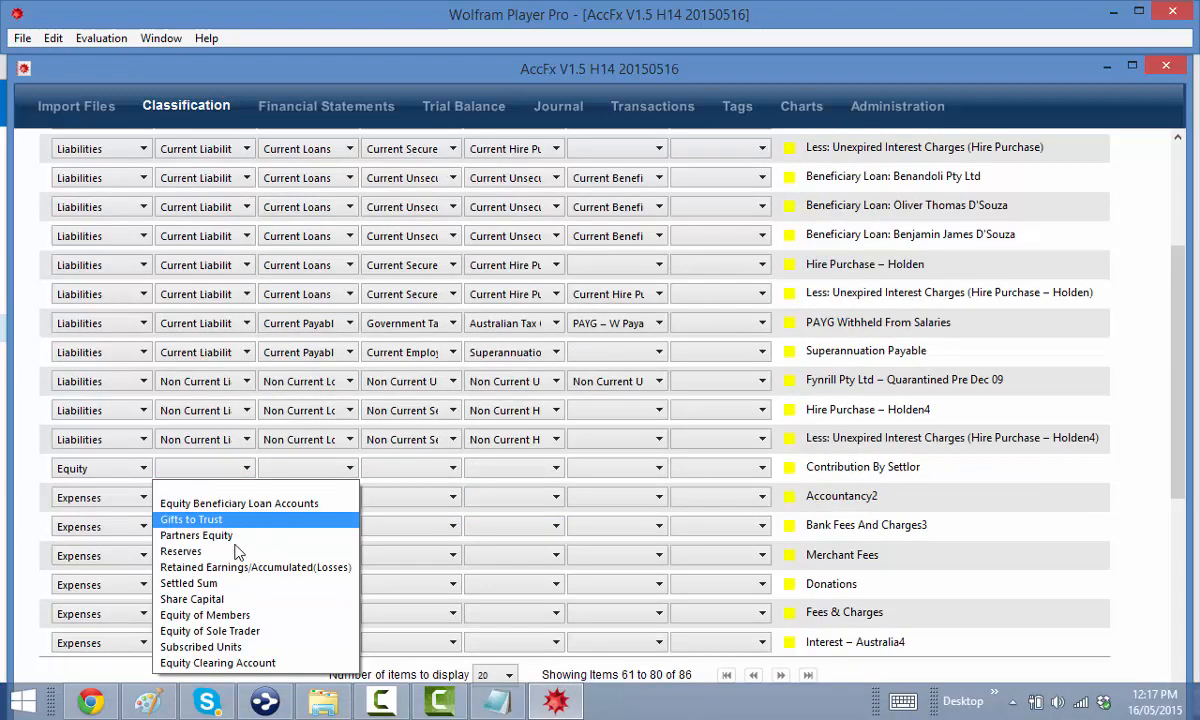
pyautogui.click(215, 583)
# Classify Accountancy2, Bank Fees And Charges3, Merchant Fees, Donations, Fees & Charges and Interest – Australia4 under Indirect Costs
pyautogui.scroll(-2, 249, 440)
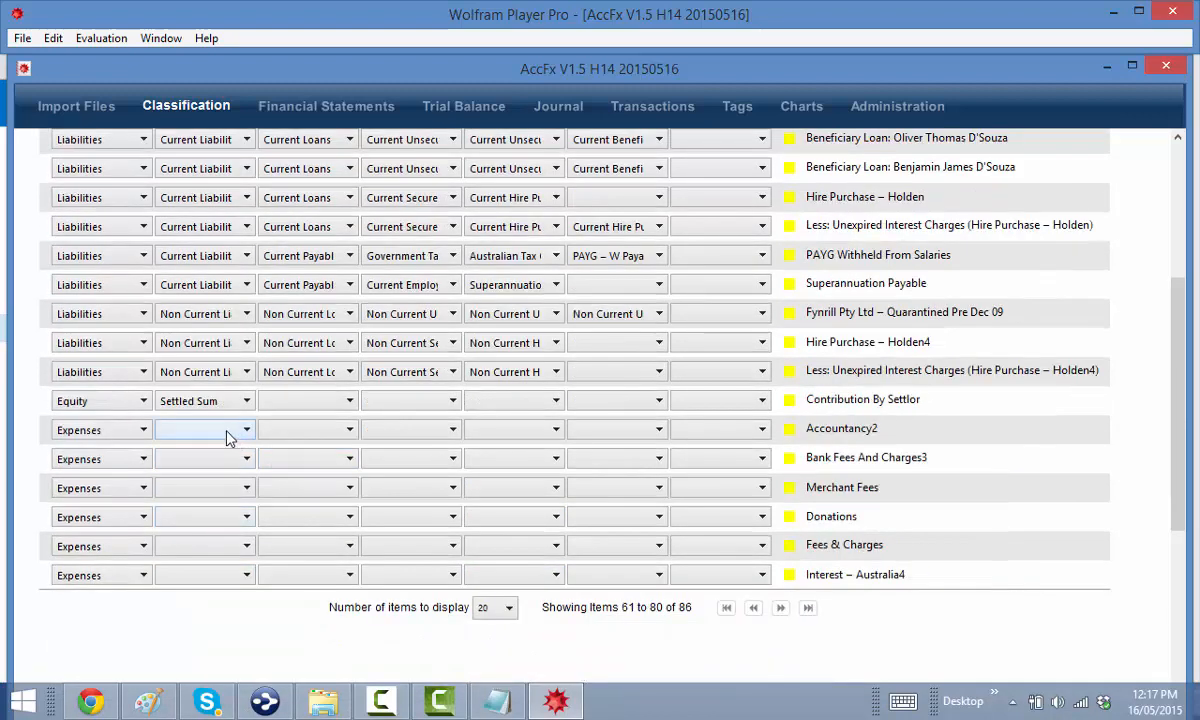
pyautogui.click(226, 437)
pyautogui.click(193, 472)
pyautogui.click(205, 459)
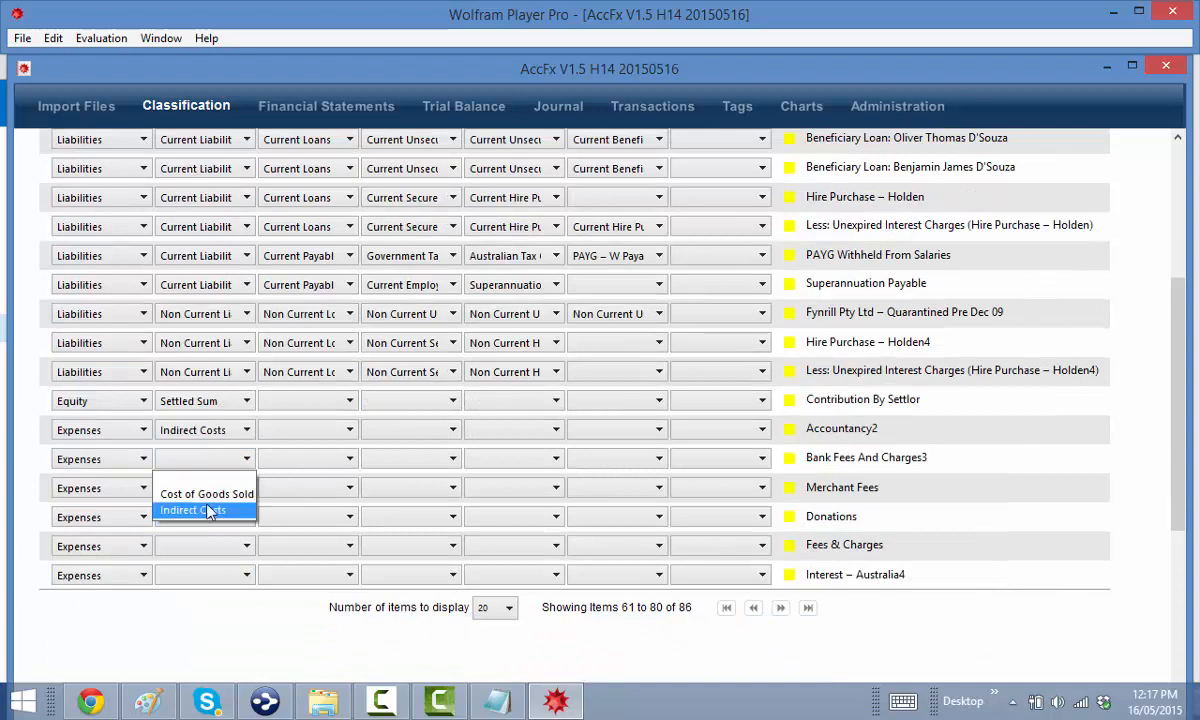
pyautogui.click(207, 510)
pyautogui.click(205, 488)
pyautogui.click(205, 539)
pyautogui.click(205, 517)
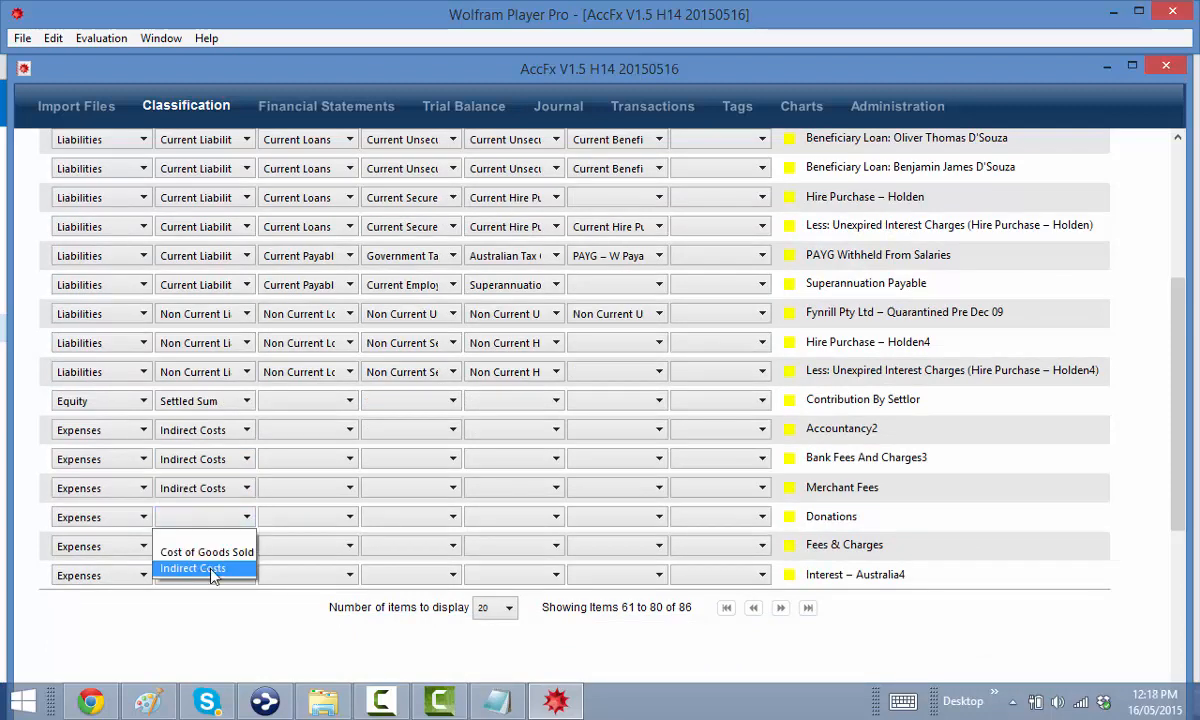
pyautogui.click(212, 568)
pyautogui.click(205, 546)
pyautogui.click(210, 597)
pyautogui.click(205, 575)
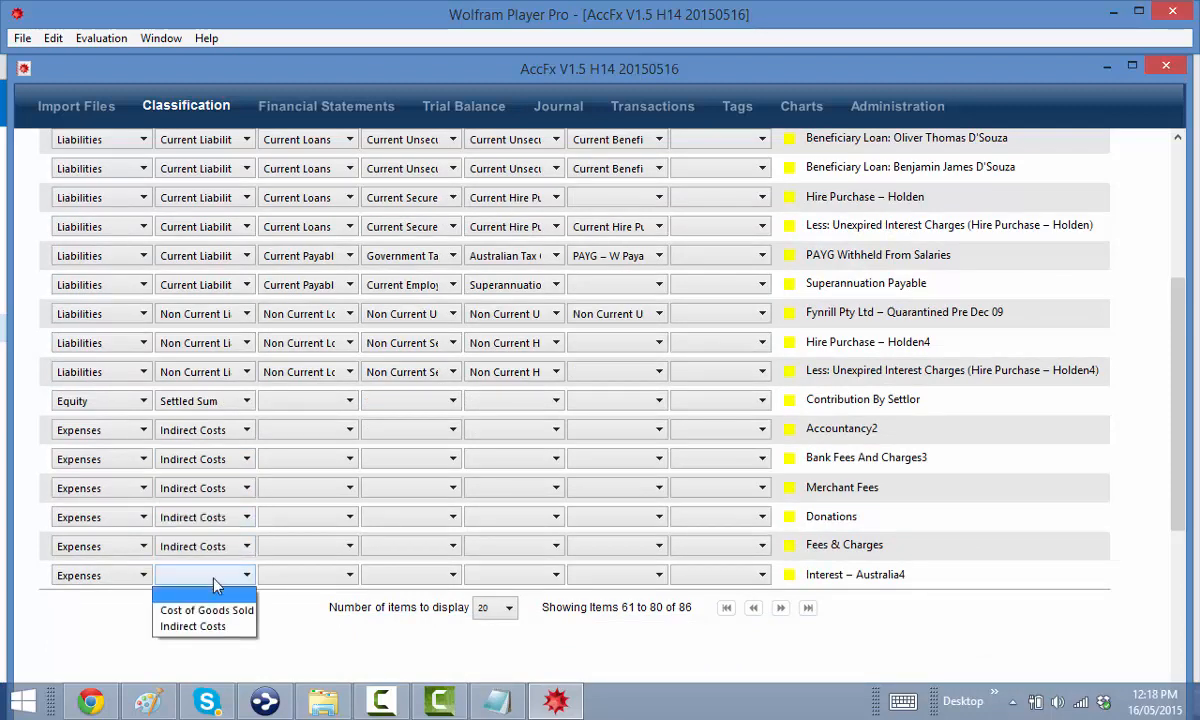
pyautogui.click(224, 628)
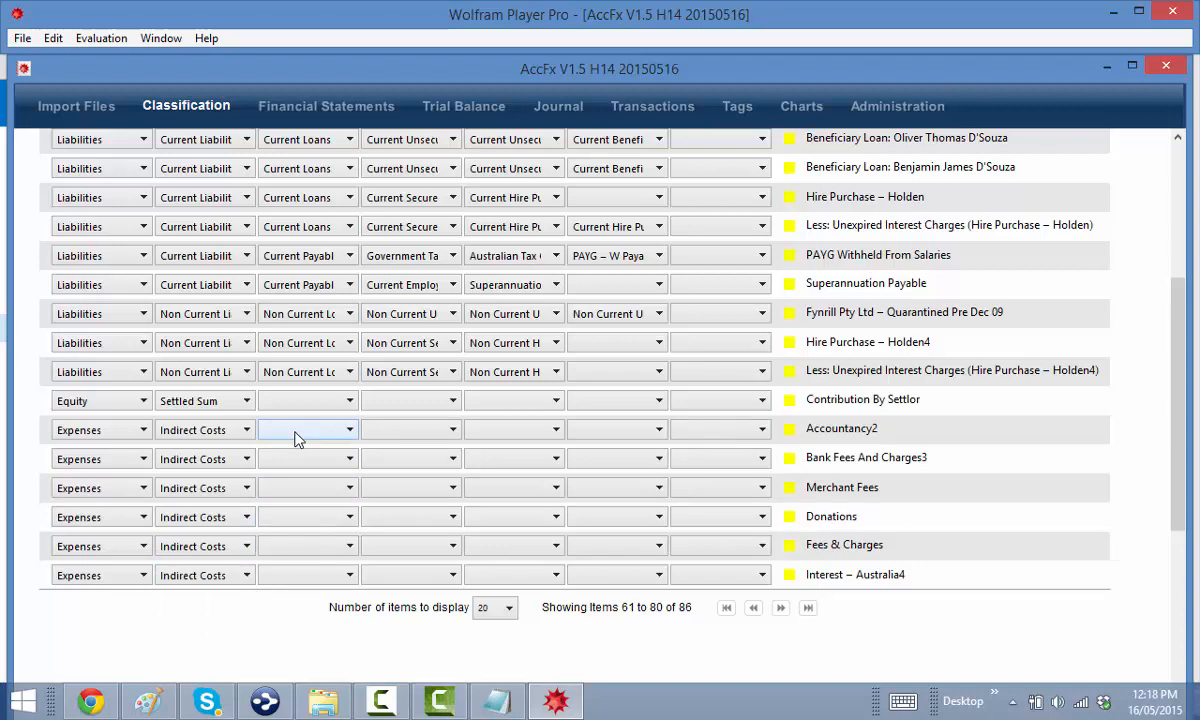
# Set Accountancy2 to Accounting Fees, and Merchant Fees and Bank Fees And Charges3 to Bank Charges with matching subtypes
pyautogui.click(296, 432)
pyautogui.click(300, 465)
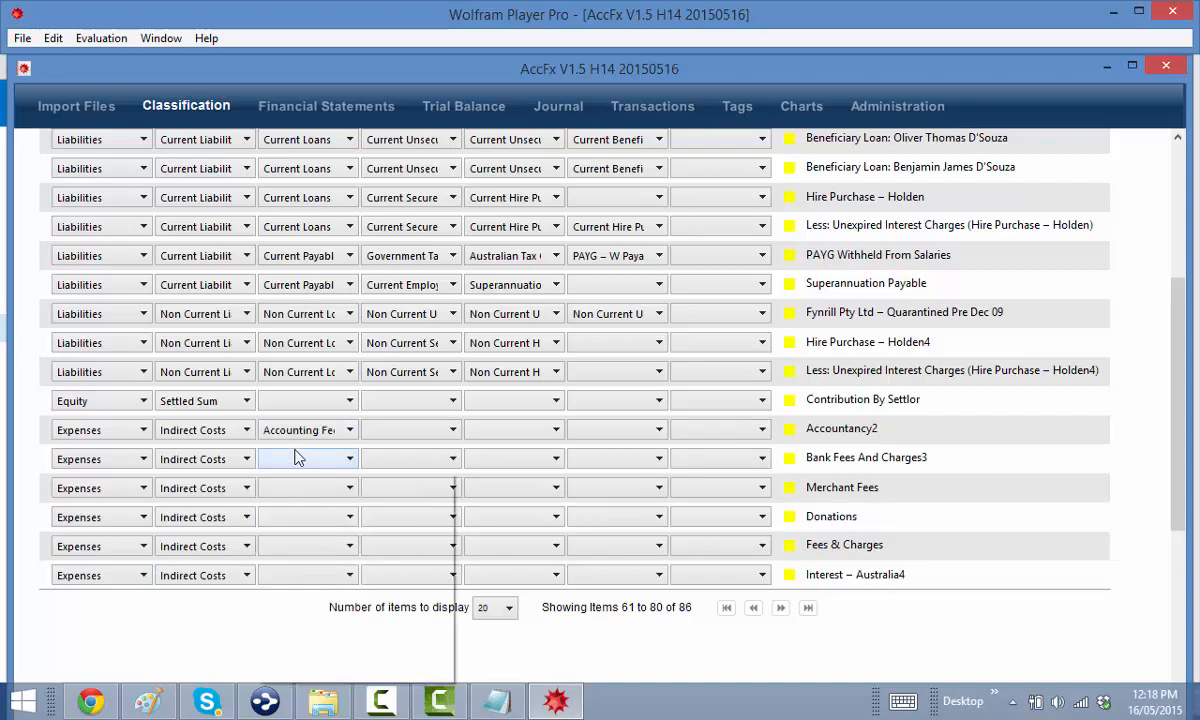
pyautogui.click(297, 458)
pyautogui.click(312, 590)
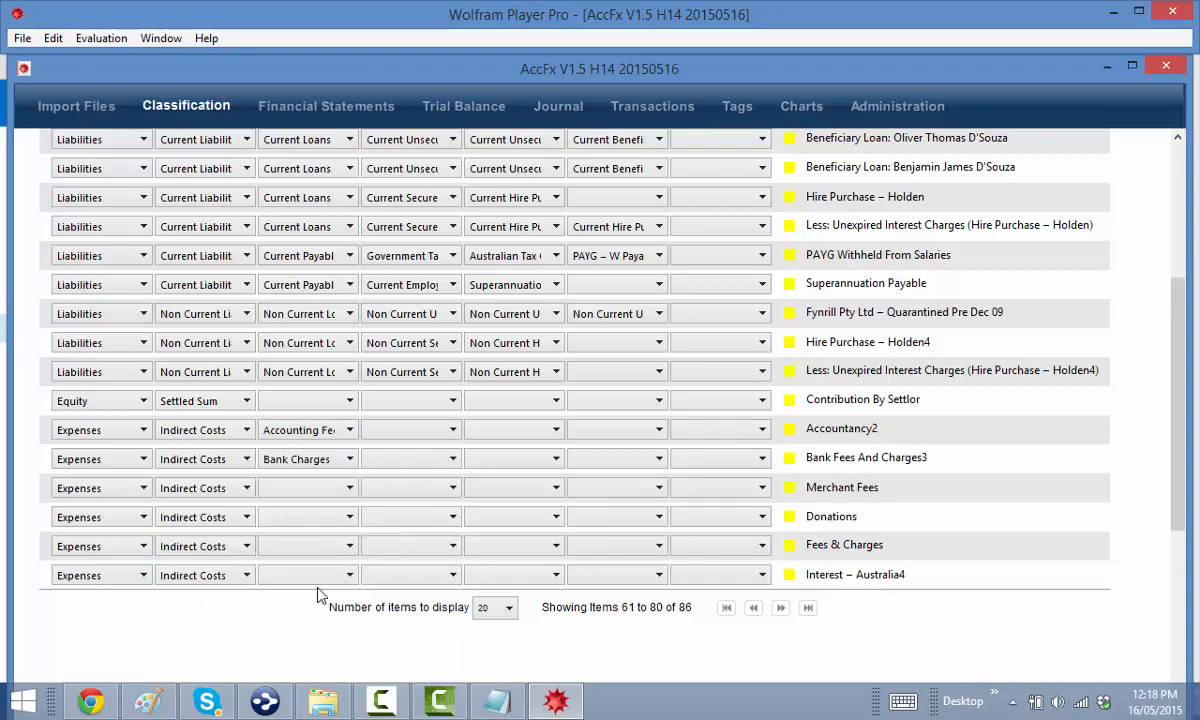
pyautogui.click(296, 490)
pyautogui.scroll(-1, 313, 572)
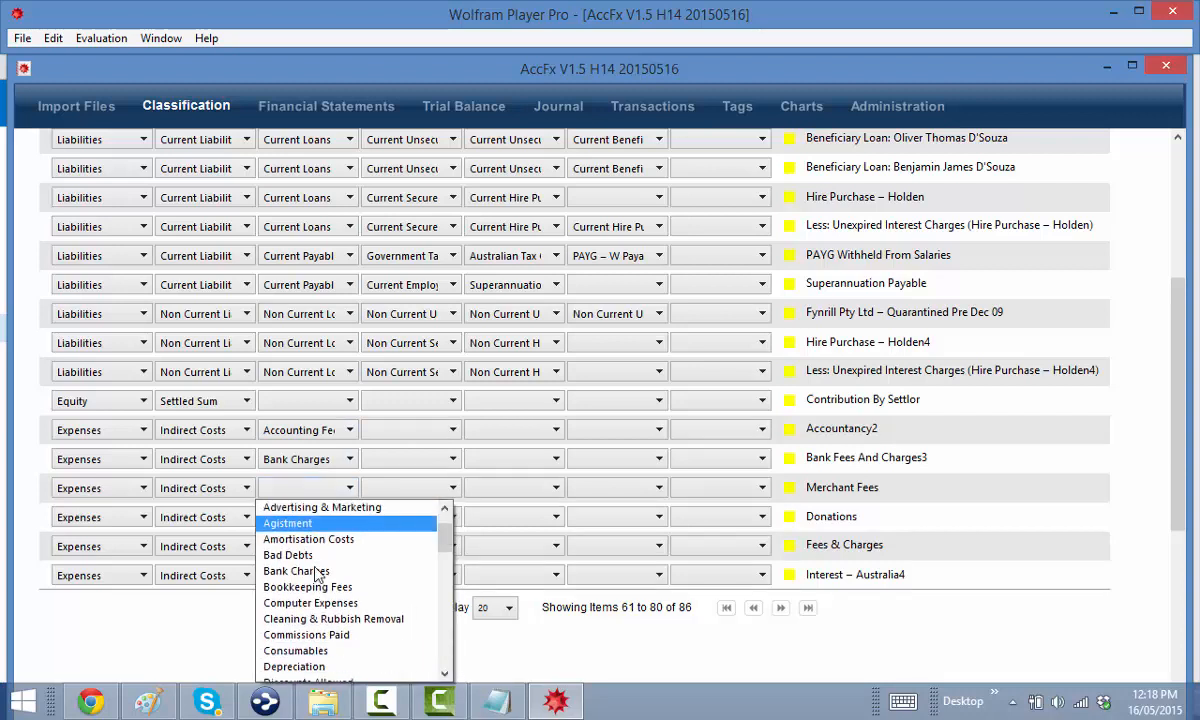
pyautogui.click(300, 571)
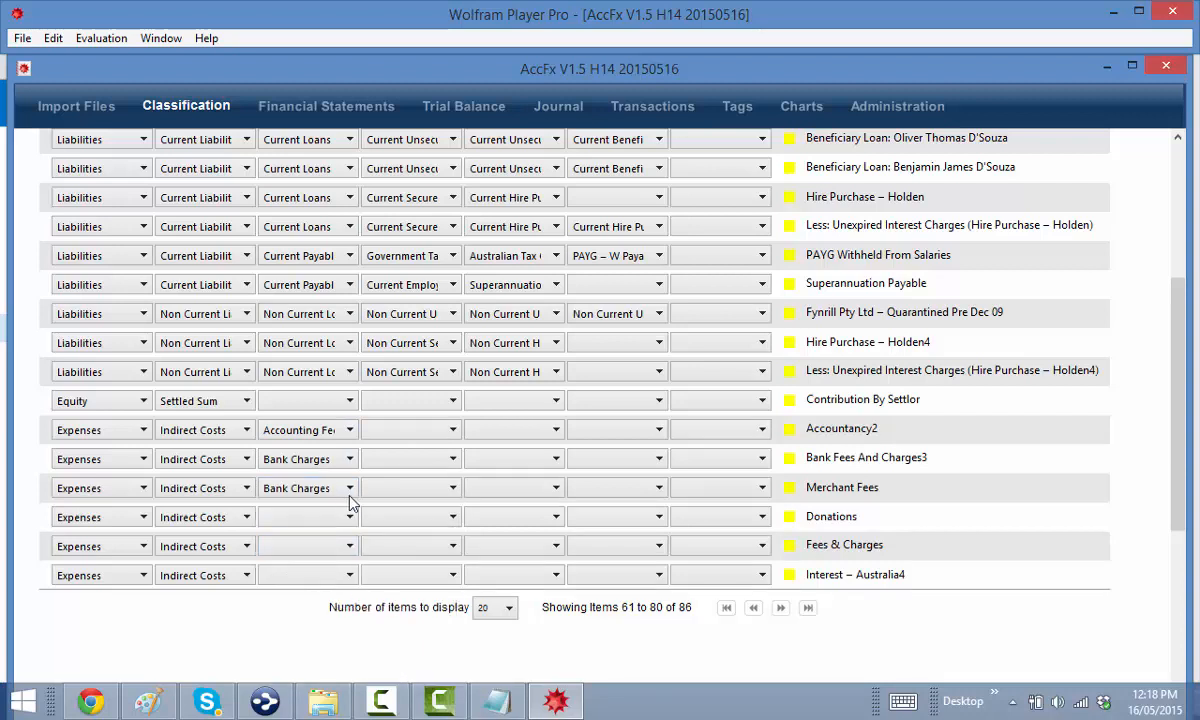
pyautogui.click(396, 493)
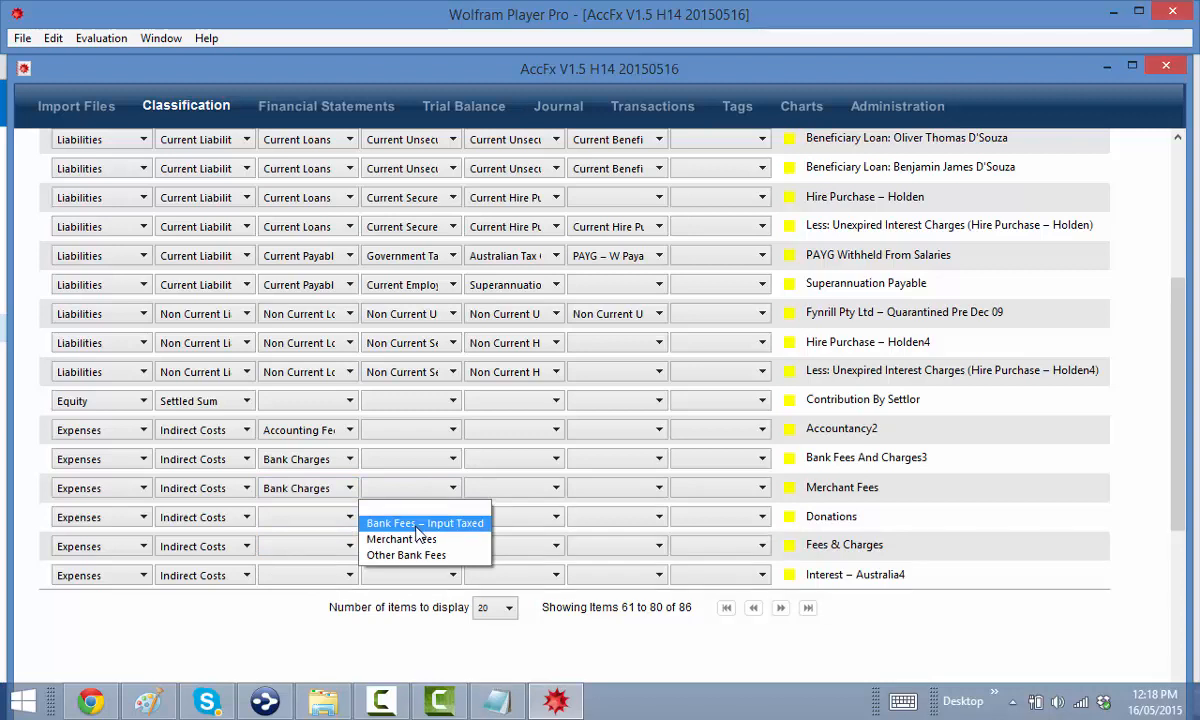
pyautogui.click(400, 539)
pyautogui.click(408, 466)
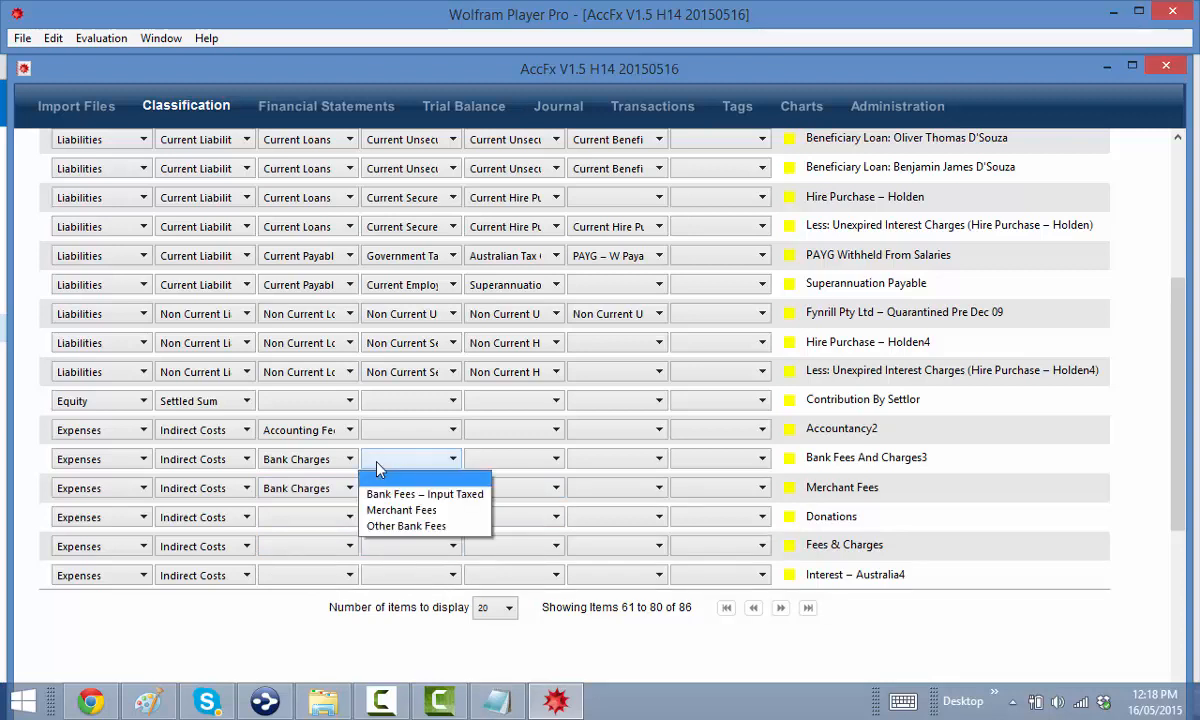
pyautogui.click(392, 525)
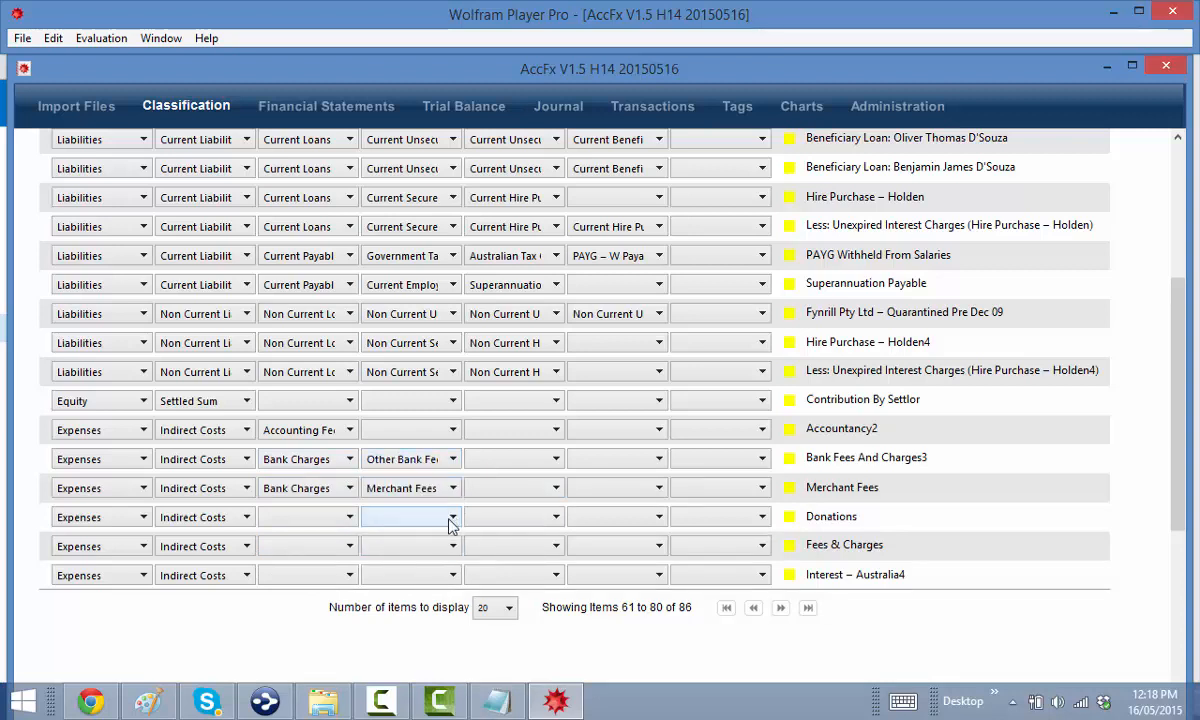
# Set the Donations row's expense type to Donations and the Fees & Charges row to Fees & Charges
pyautogui.click(298, 518)
pyautogui.scroll(-1, 323, 586)
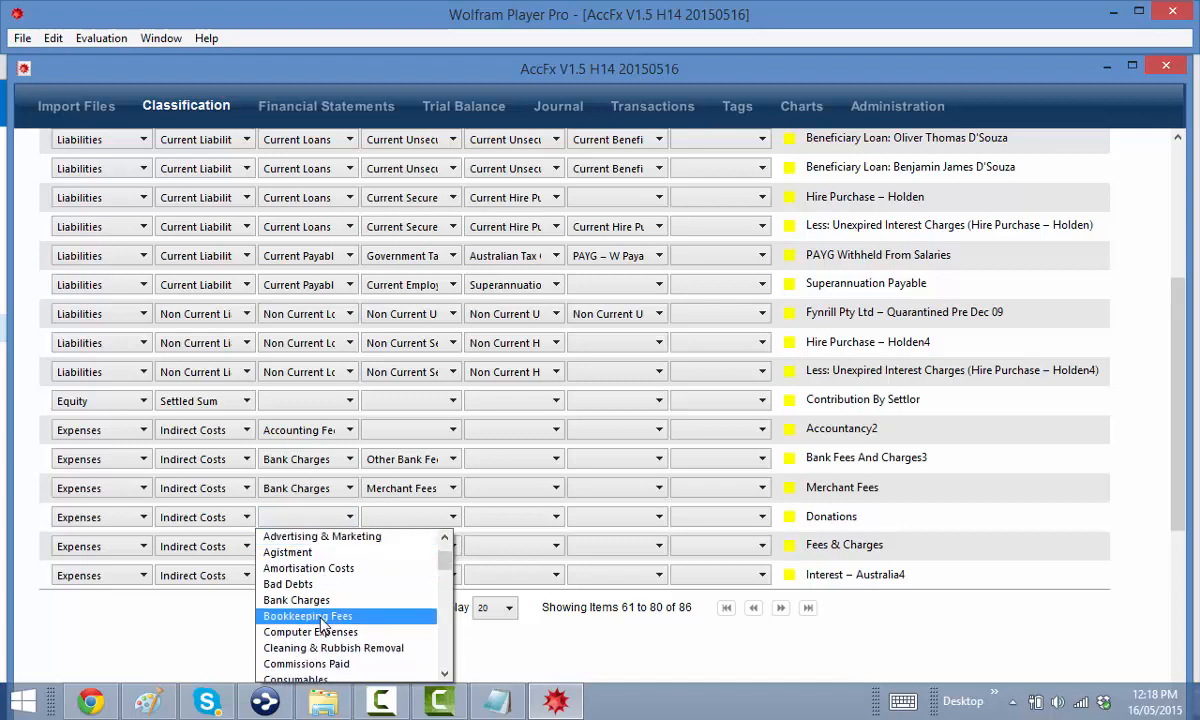
pyautogui.scroll(-4, 320, 624)
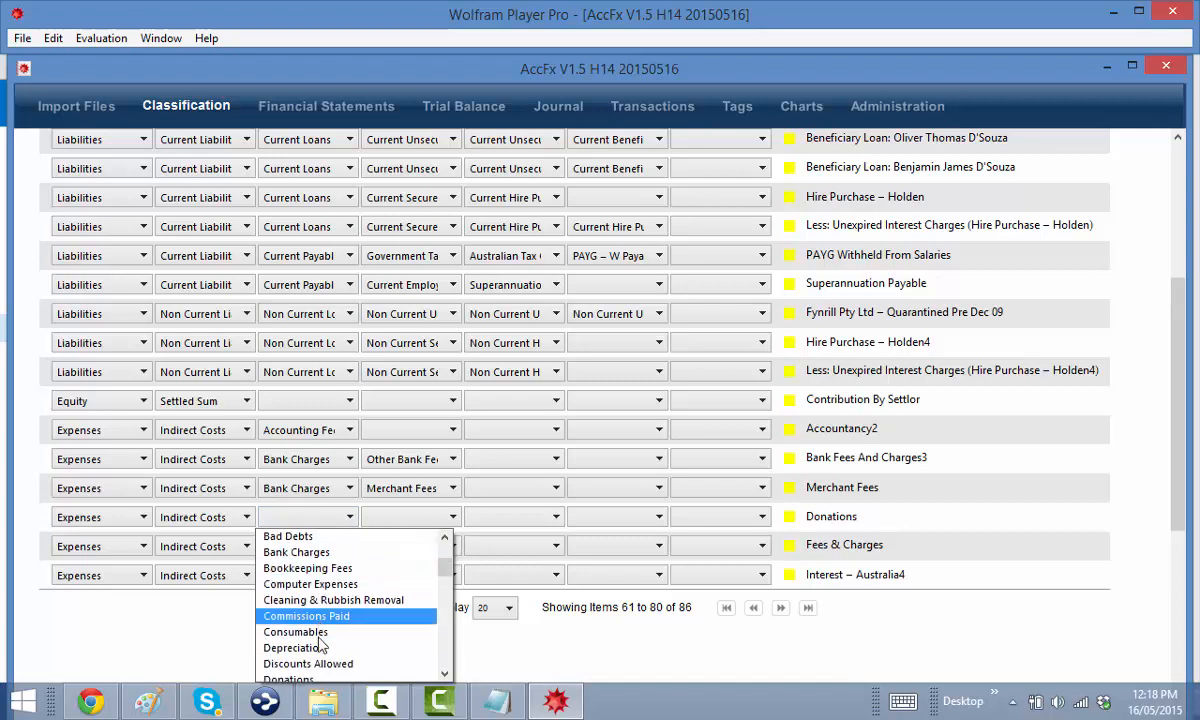
pyautogui.click(314, 616)
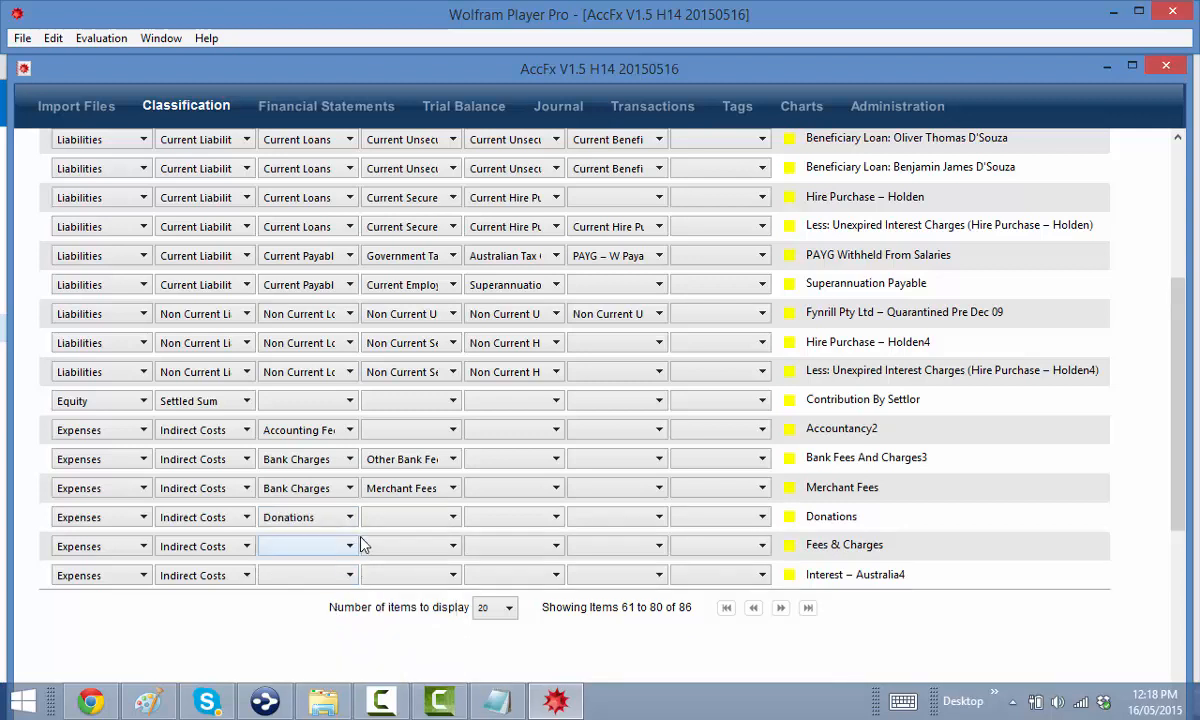
pyautogui.click(333, 550)
pyautogui.scroll(-6, 335, 600)
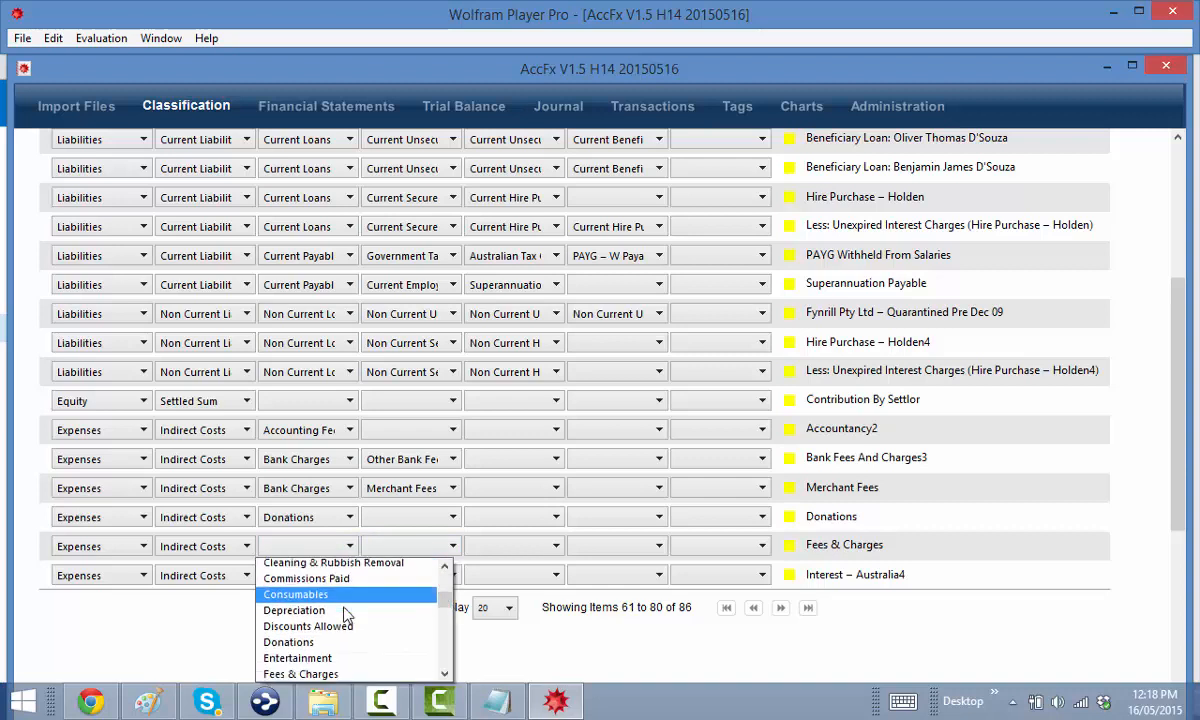
pyautogui.click(300, 597)
pyautogui.click(405, 548)
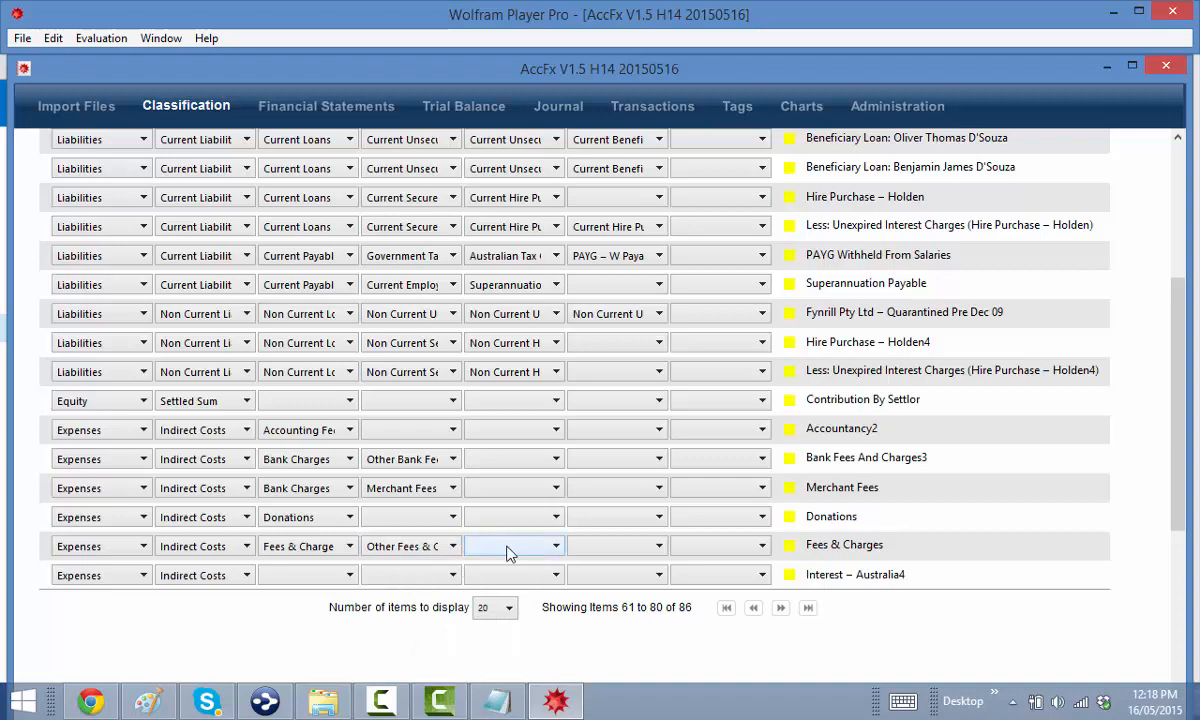
# Set Interest – Australia4 to Interest Expenses with subtype Other Interest Expenses
pyautogui.click(313, 577)
pyautogui.scroll(-5, 320, 620)
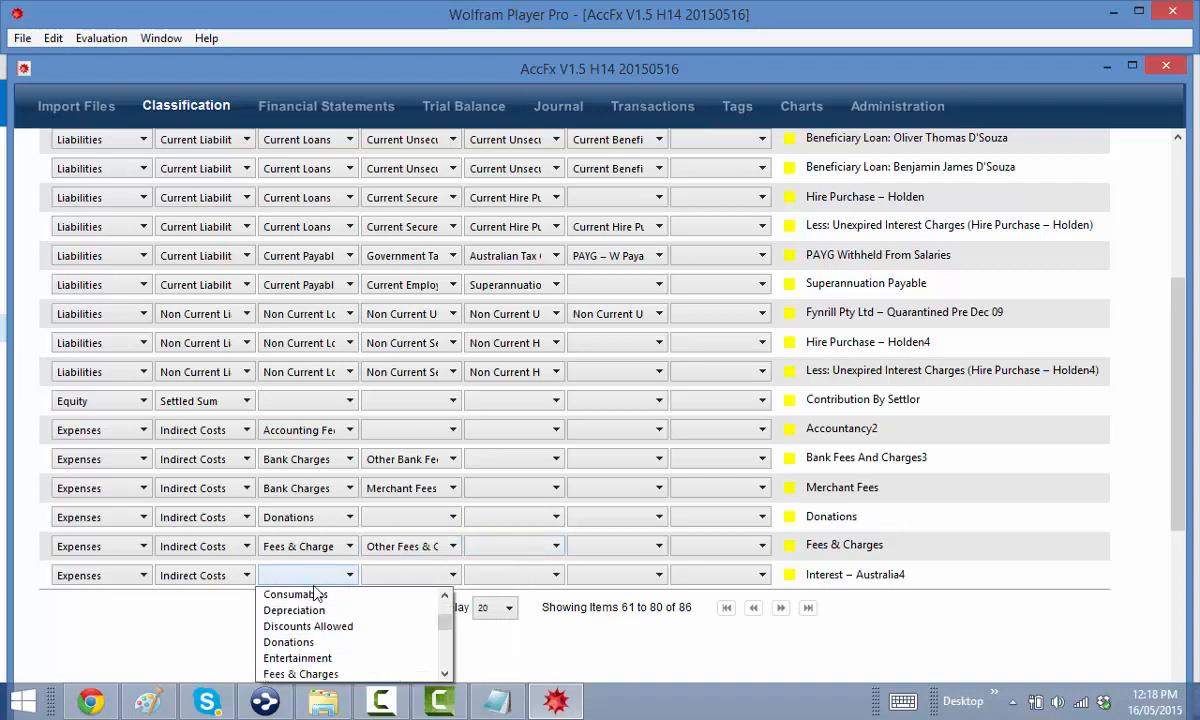
pyautogui.scroll(-3, 330, 660)
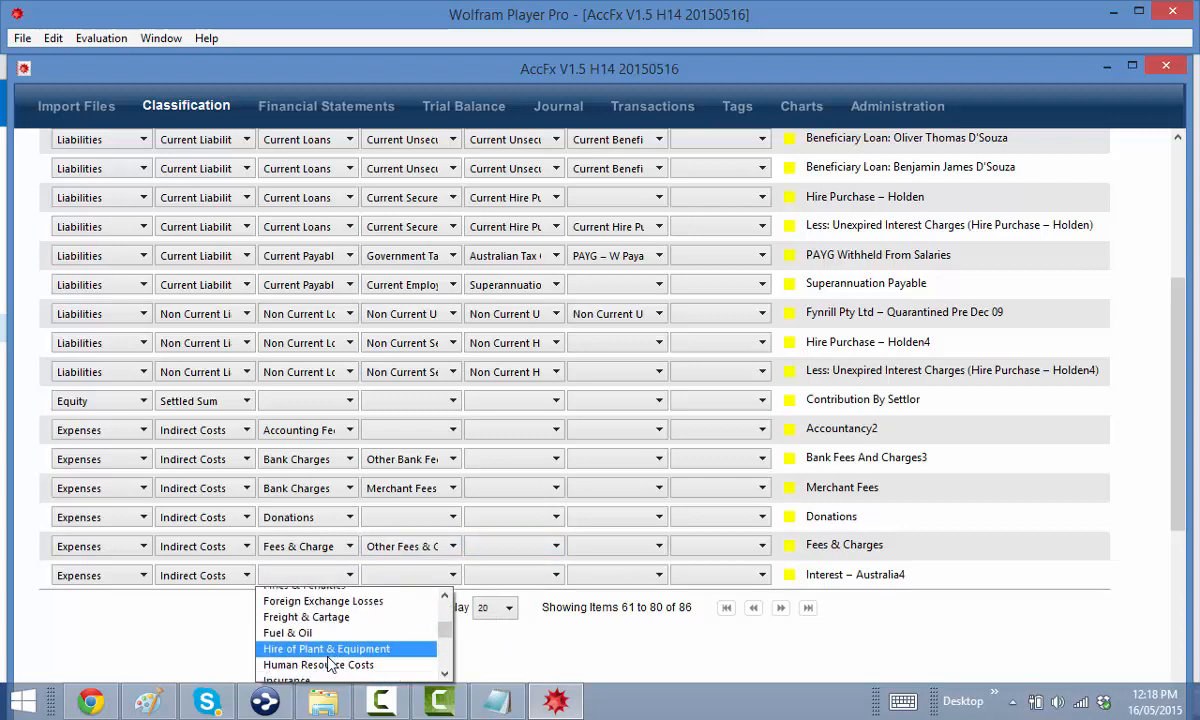
pyautogui.click(328, 658)
pyautogui.click(390, 578)
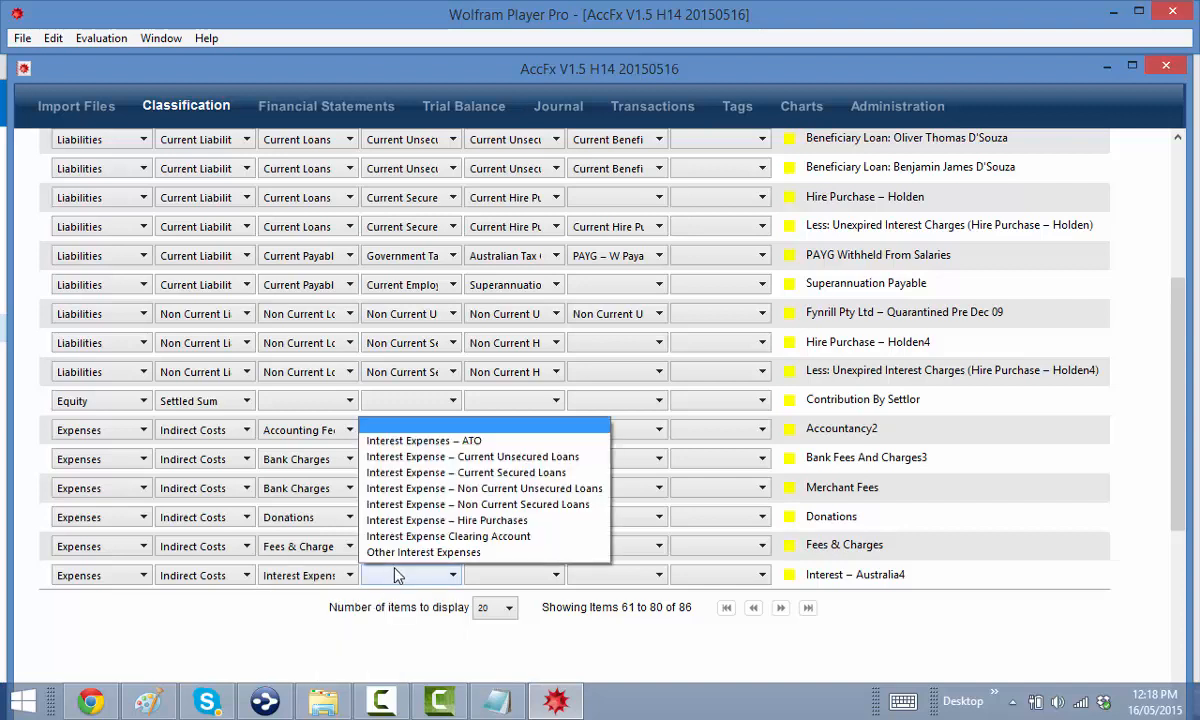
pyautogui.click(398, 553)
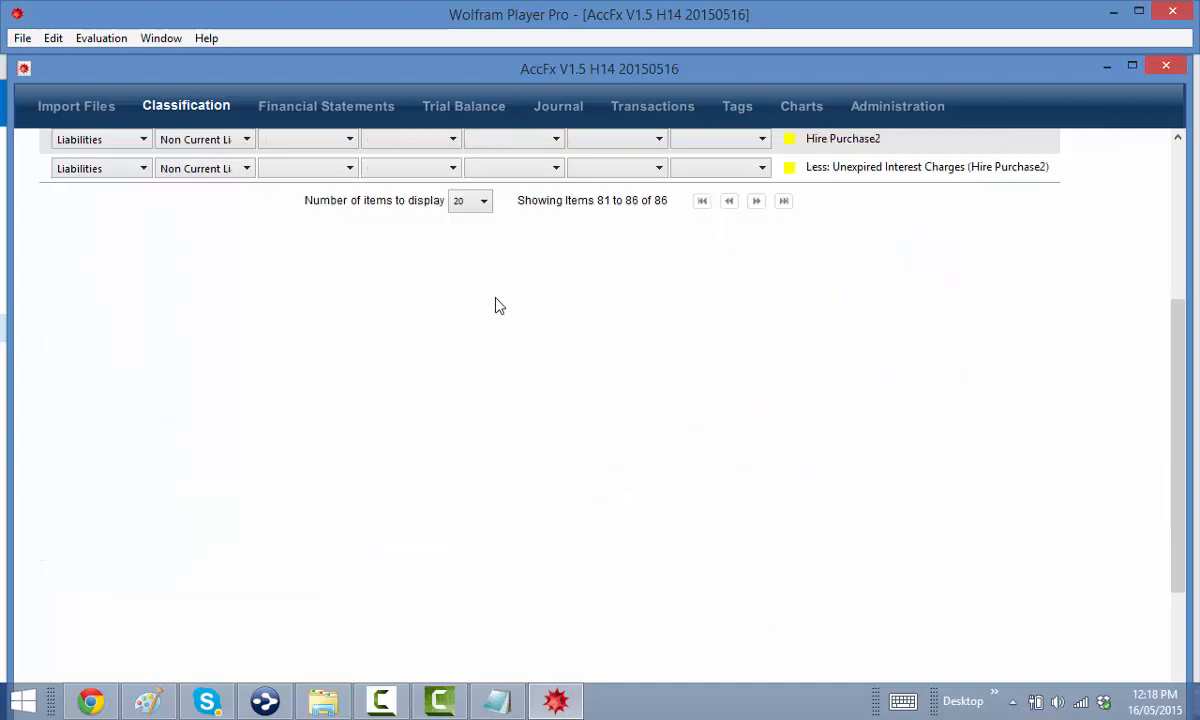
# Classify Journals & Periodicals under Indirect Costs with expense type Journals & Periodicals
pyautogui.scroll(3, 499, 305)
pyautogui.click(219, 232)
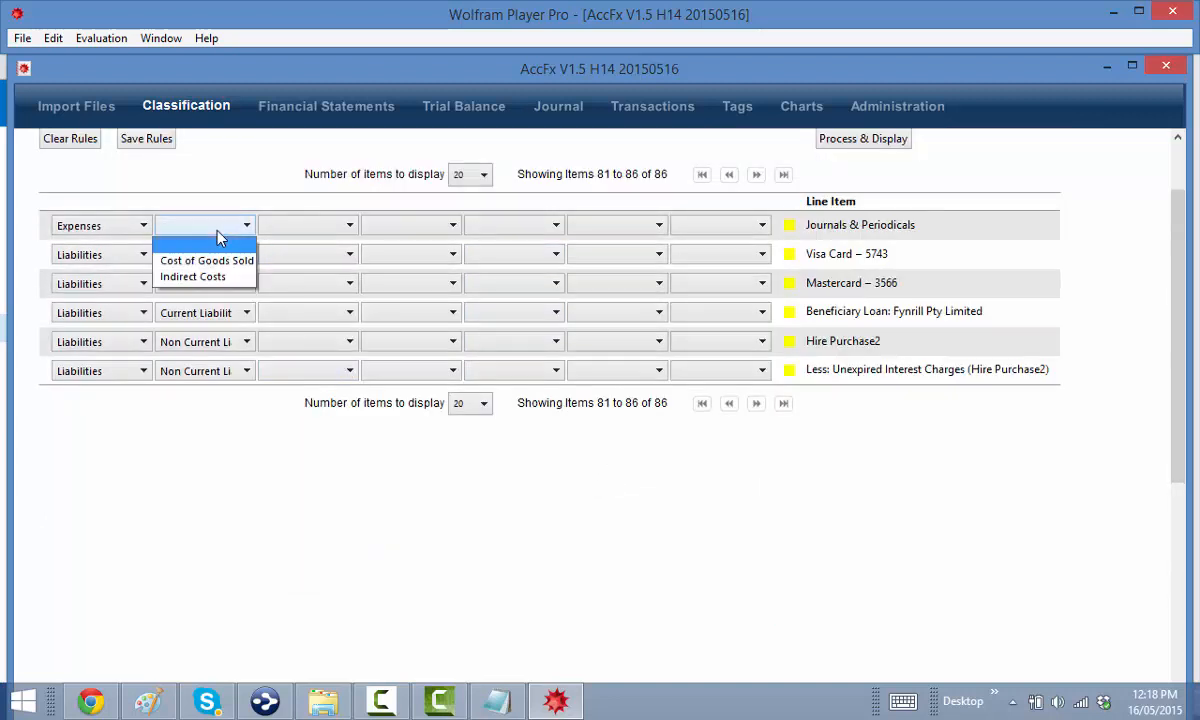
pyautogui.click(201, 277)
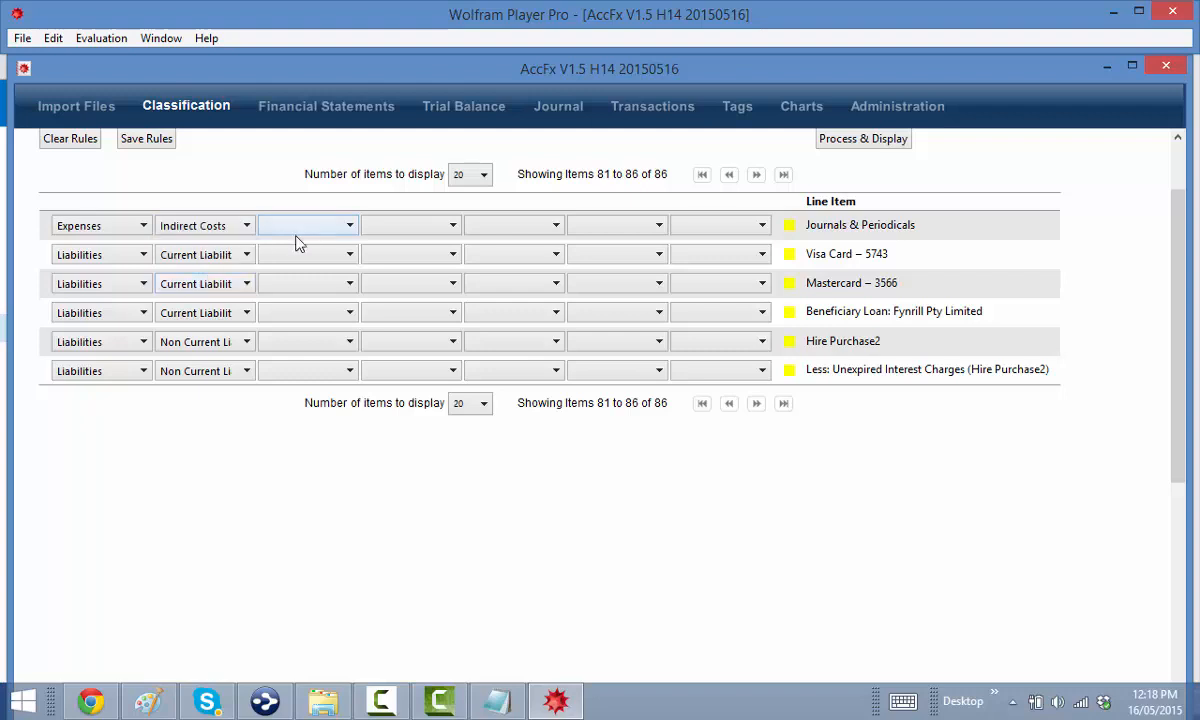
pyautogui.click(290, 226)
pyautogui.scroll(-5, 345, 400)
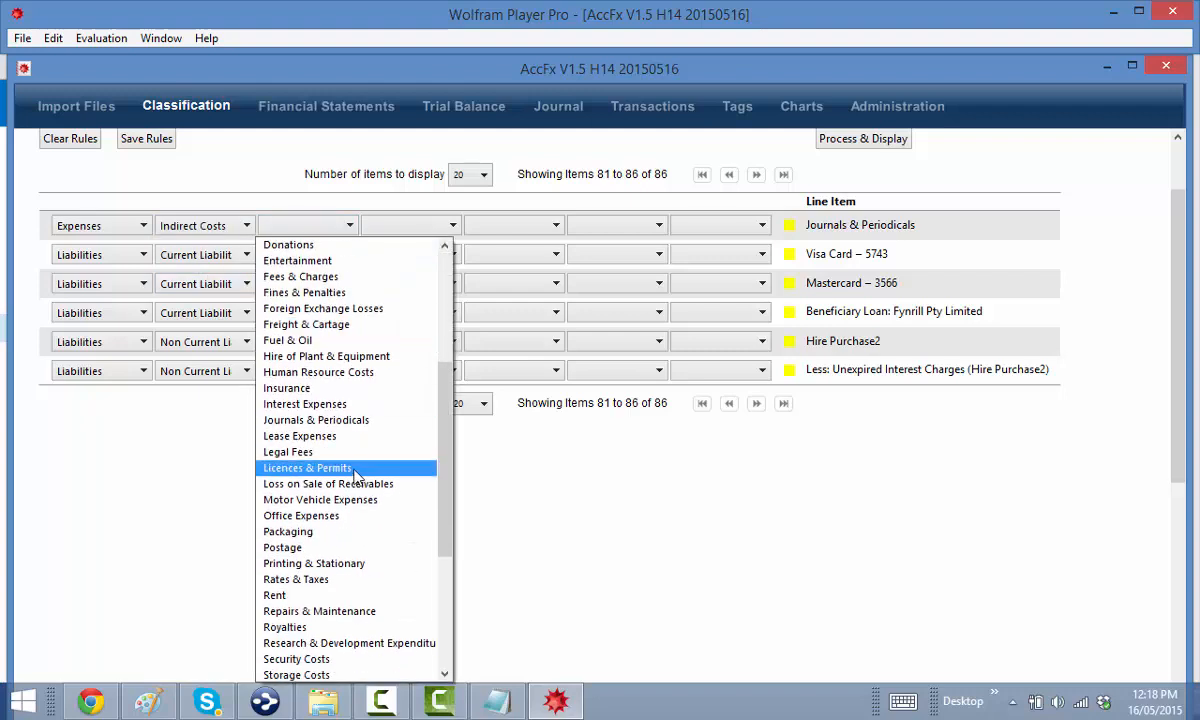
pyautogui.click(310, 420)
# Classify Visa Card, Mastercard and Beneficiary Loan under Current Loans
pyautogui.click(303, 256)
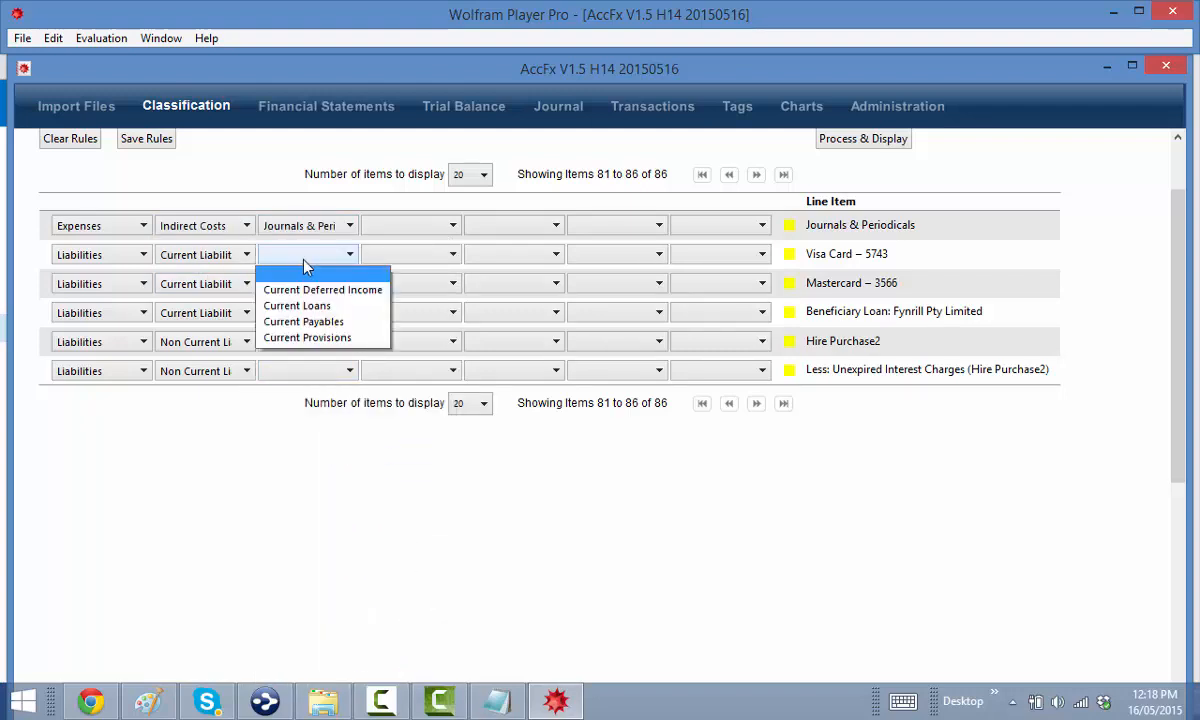
pyautogui.click(310, 306)
pyautogui.click(315, 285)
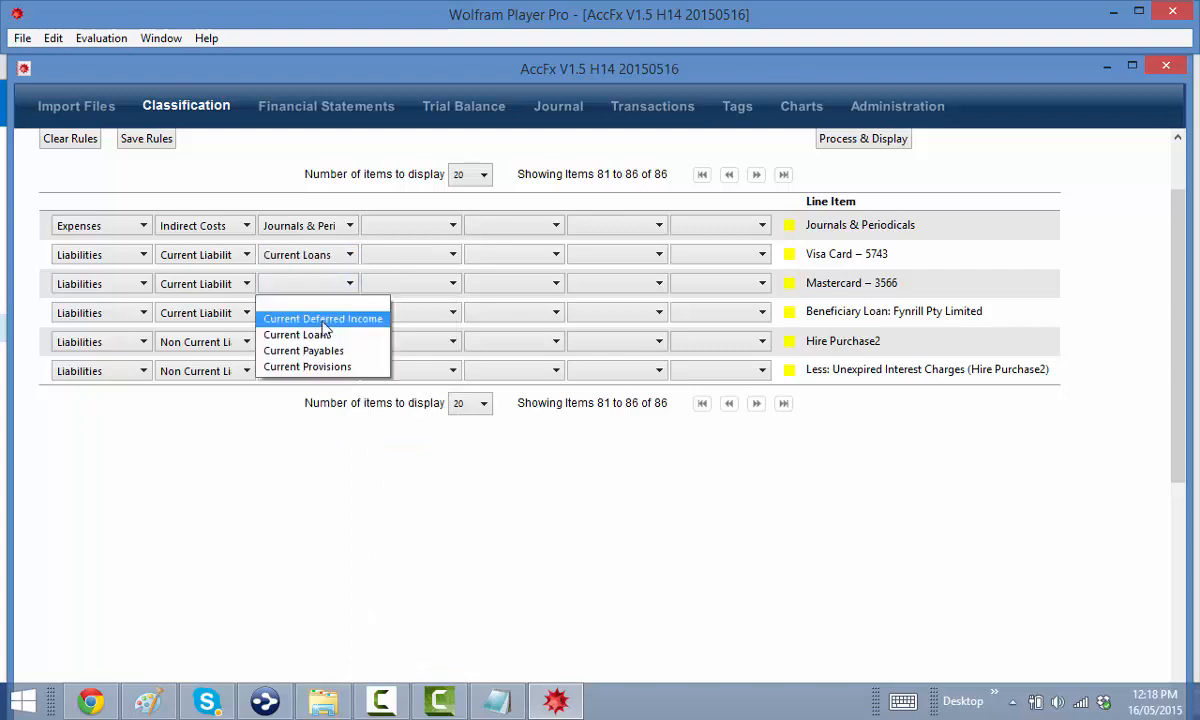
pyautogui.click(326, 338)
pyautogui.click(308, 313)
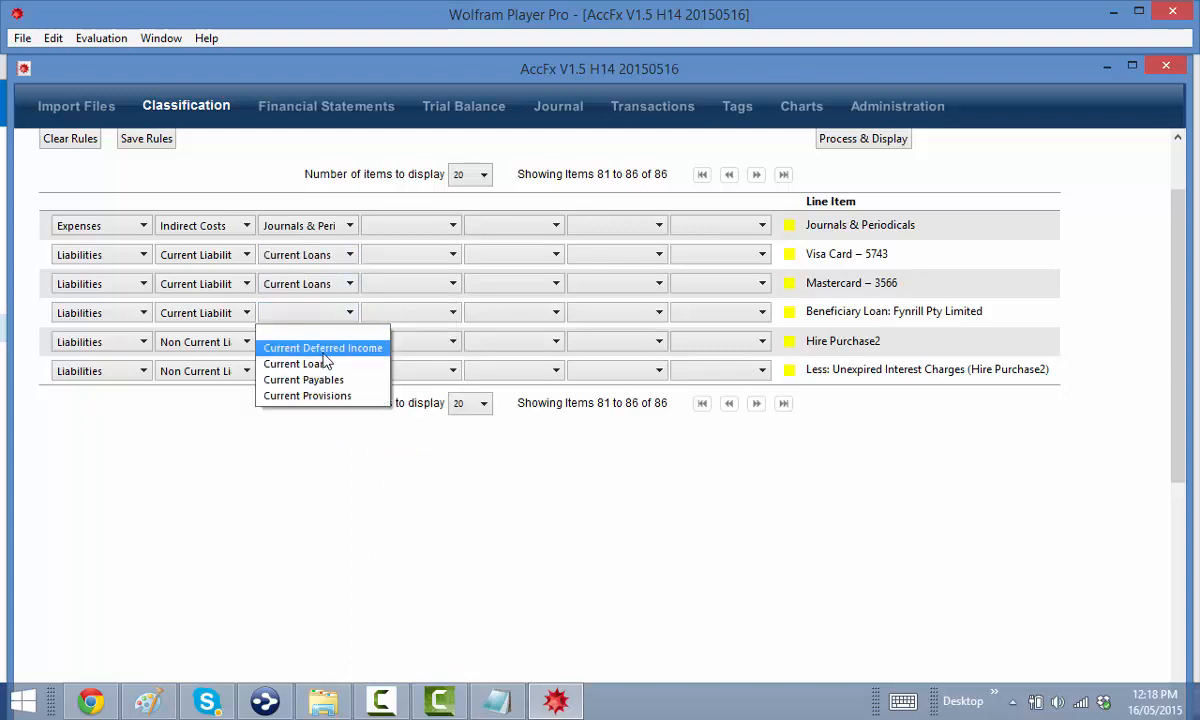
pyautogui.click(326, 366)
# Put Hire Purchase2 and the unexpired interest line under Non Current Loans
pyautogui.click(312, 343)
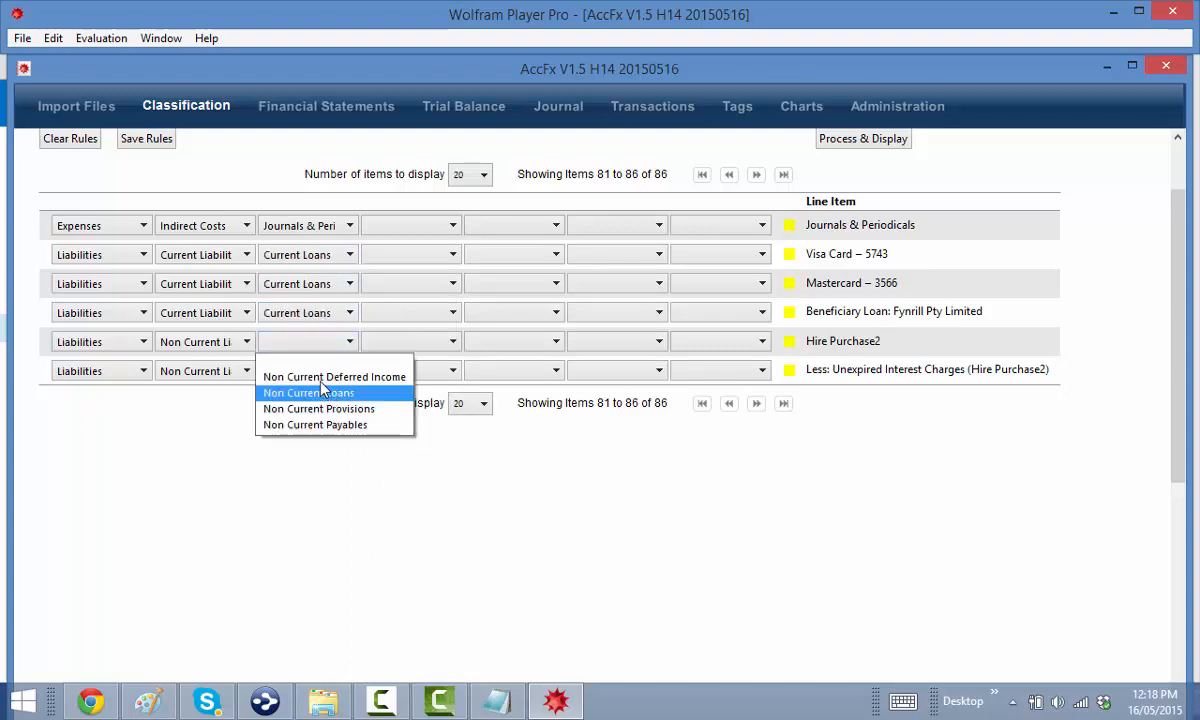
pyautogui.click(322, 392)
pyautogui.click(302, 342)
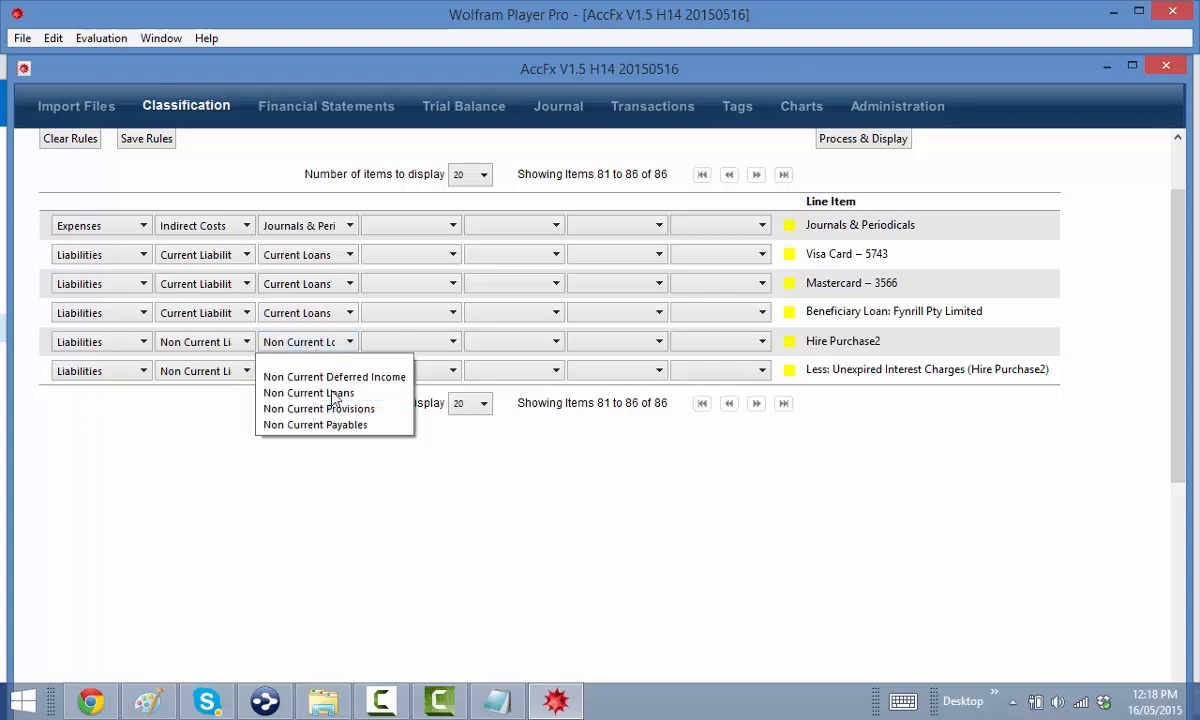
pyautogui.click(308, 378)
pyautogui.click(307, 378)
pyautogui.click(326, 421)
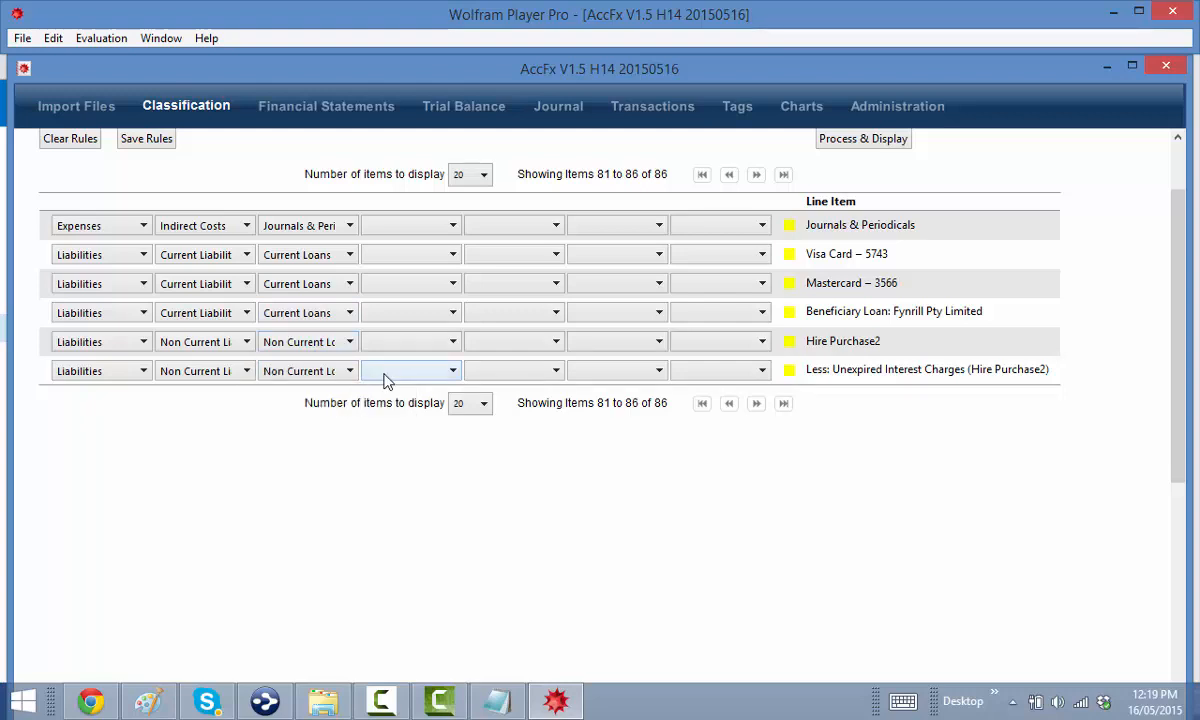
# Make both hire-purchase lines Non Current Secured Loans > Non Current Hire Purchases
pyautogui.click(384, 376)
pyautogui.click(405, 406)
pyautogui.click(495, 377)
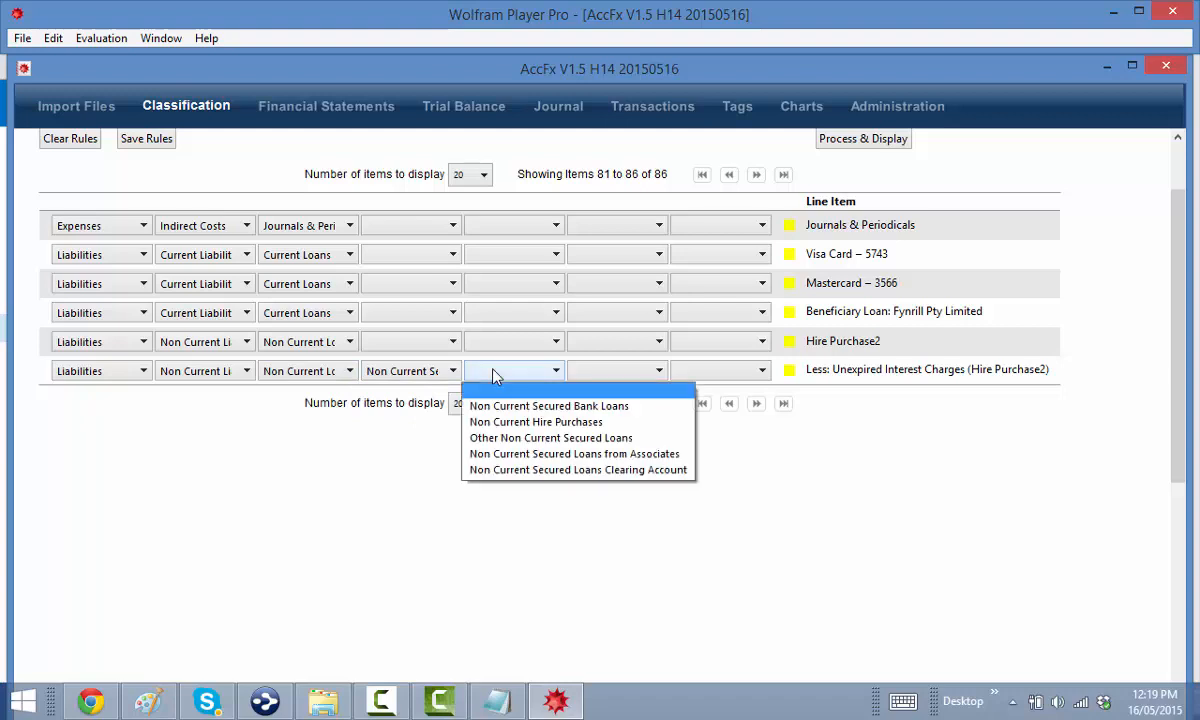
pyautogui.click(520, 421)
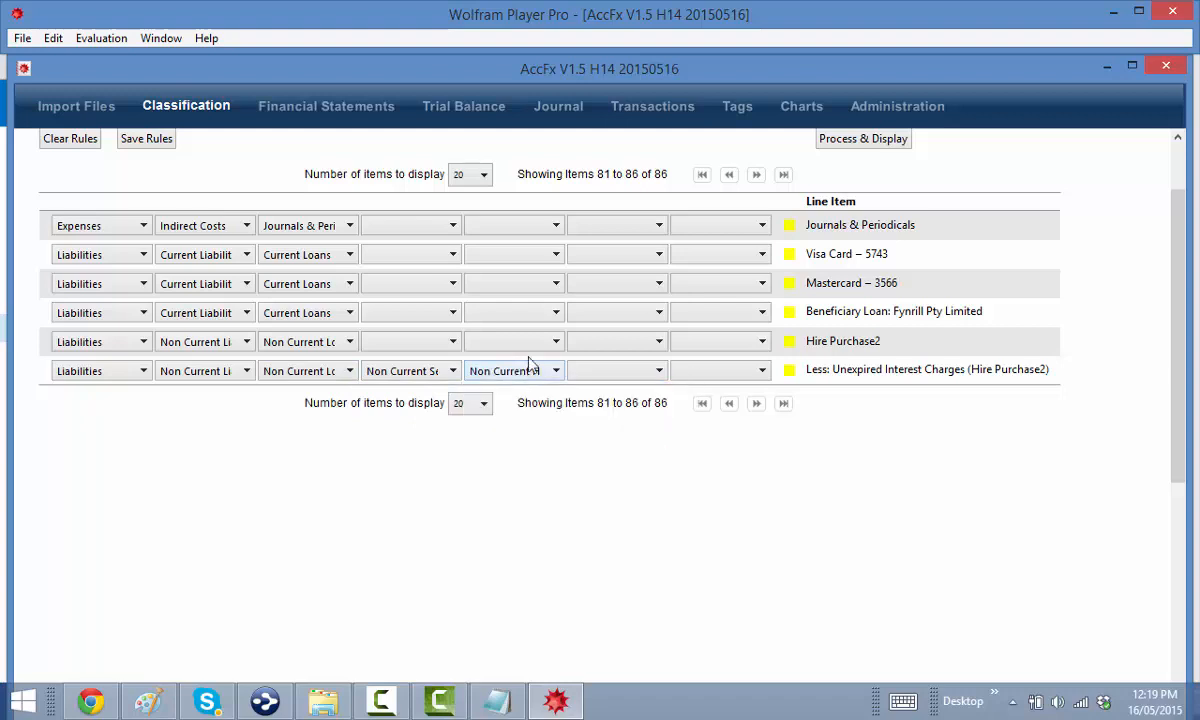
pyautogui.click(407, 342)
pyautogui.click(415, 375)
pyautogui.click(467, 342)
pyautogui.click(505, 391)
# Set Beneficiary Loan to Current Unsecured Loans with loans from Associated Companies
pyautogui.click(418, 313)
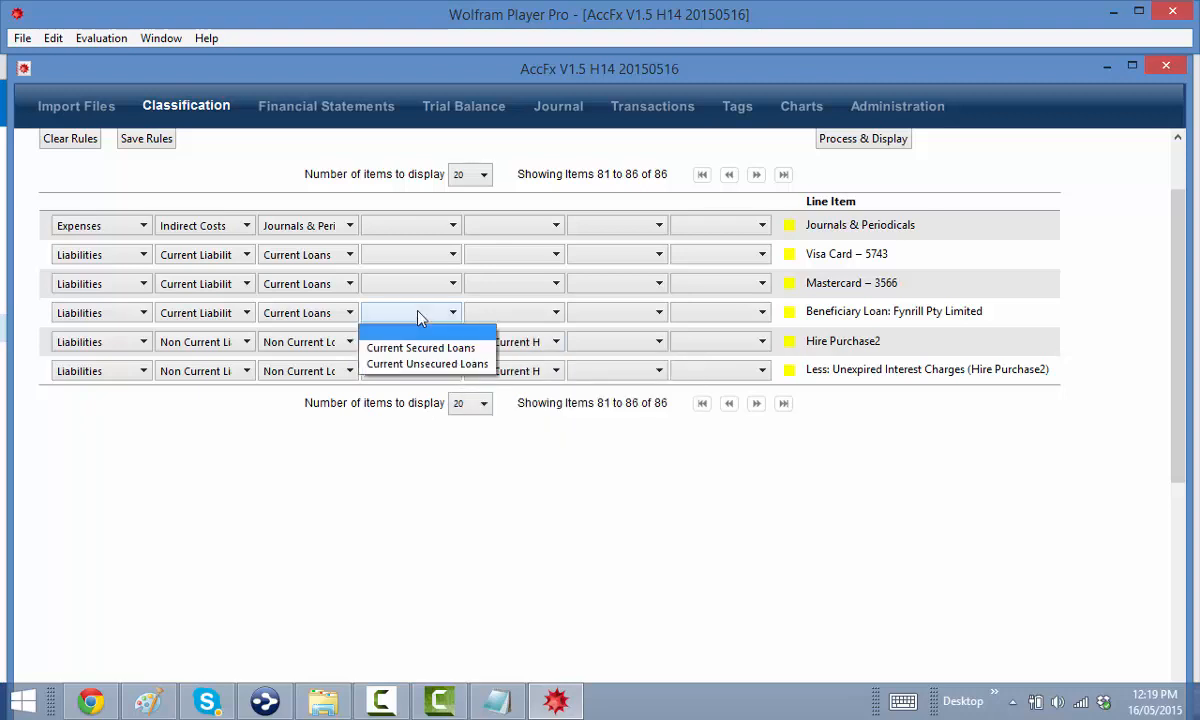
pyautogui.click(437, 364)
pyautogui.click(510, 313)
pyautogui.click(530, 395)
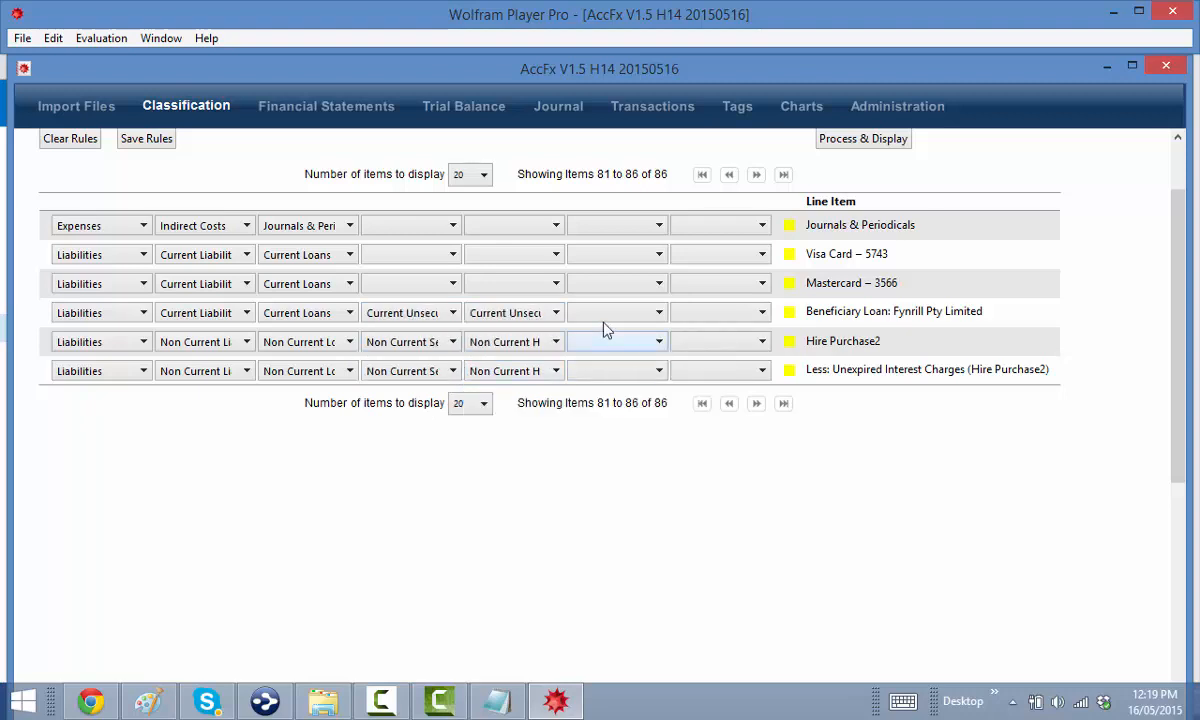
pyautogui.click(608, 313)
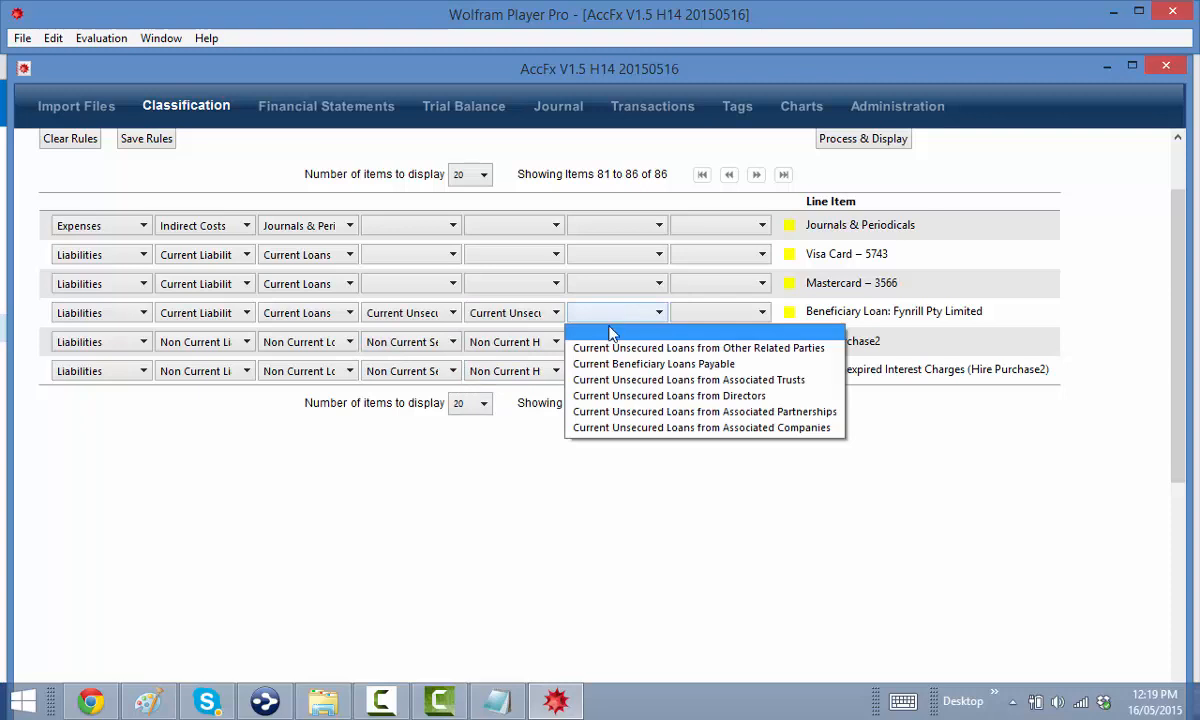
pyautogui.click(662, 428)
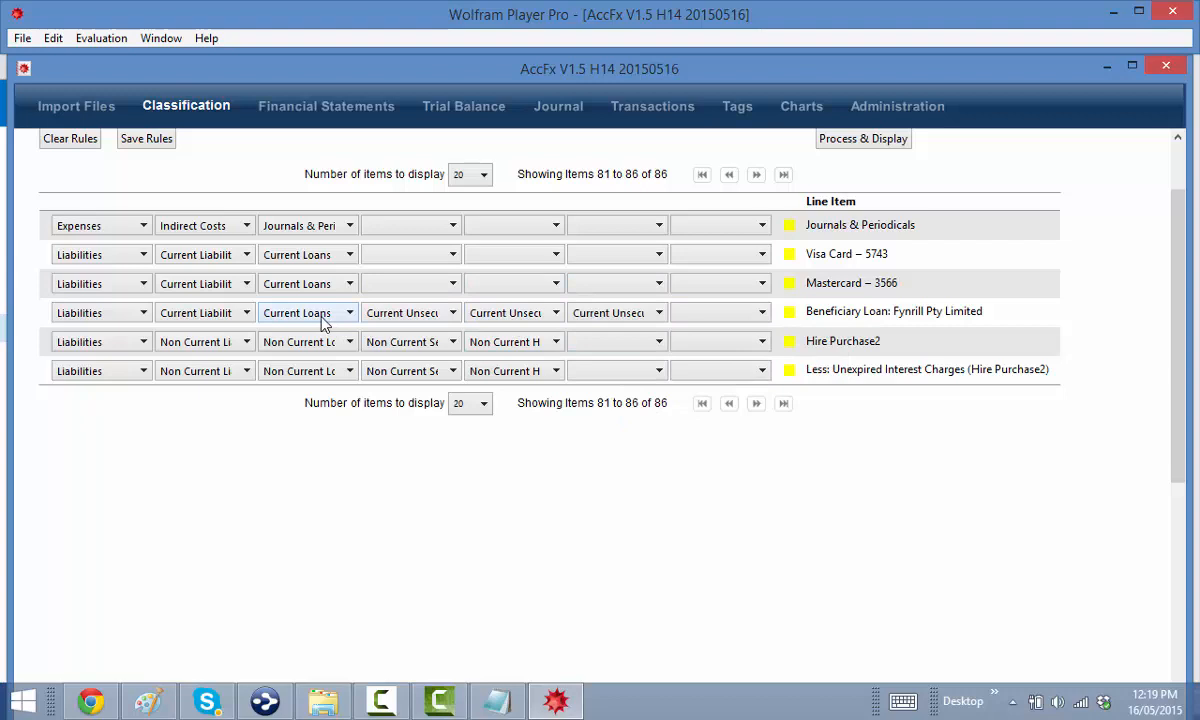
# Reclassify Beneficiary Loan as Current Unsecured Loans from Associated Persons, Current Beneficiary Loans Payable
pyautogui.click(376, 318)
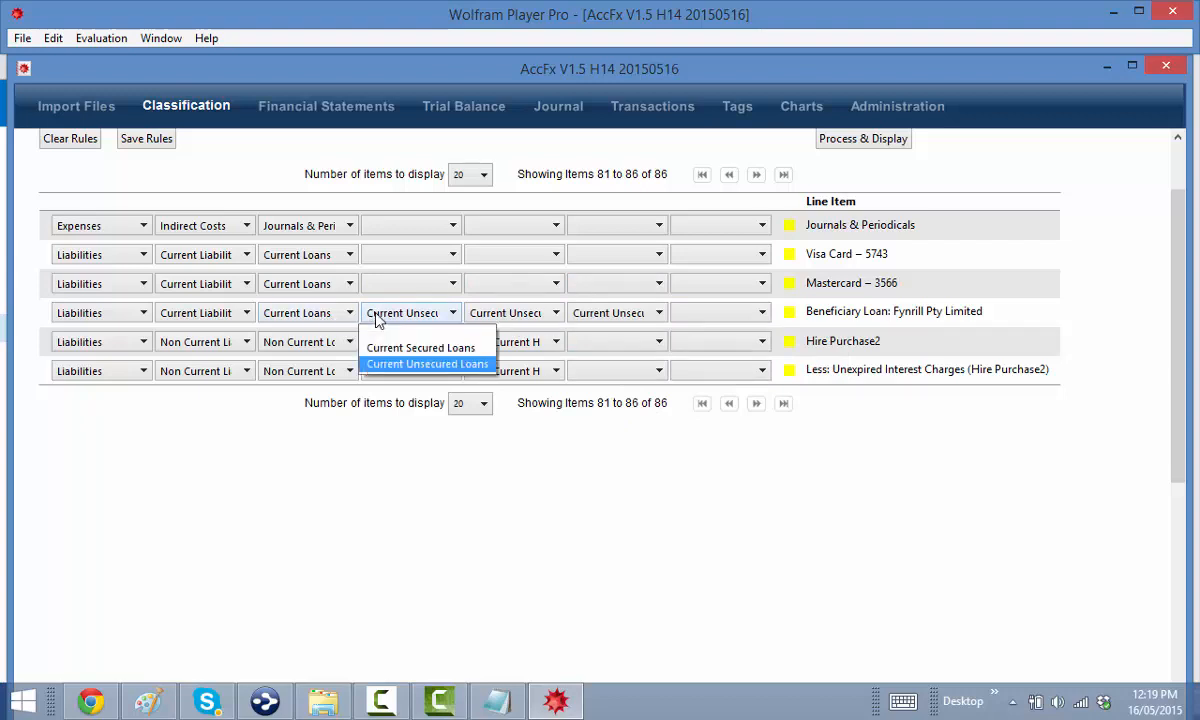
pyautogui.click(420, 364)
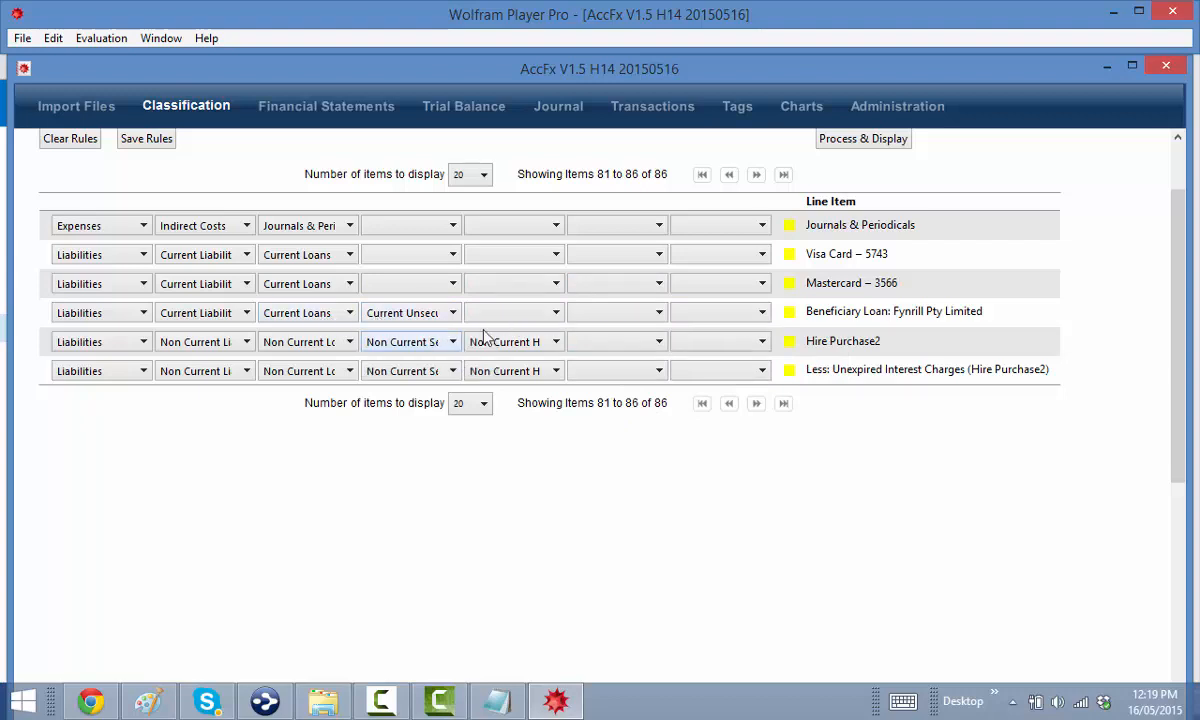
pyautogui.click(490, 318)
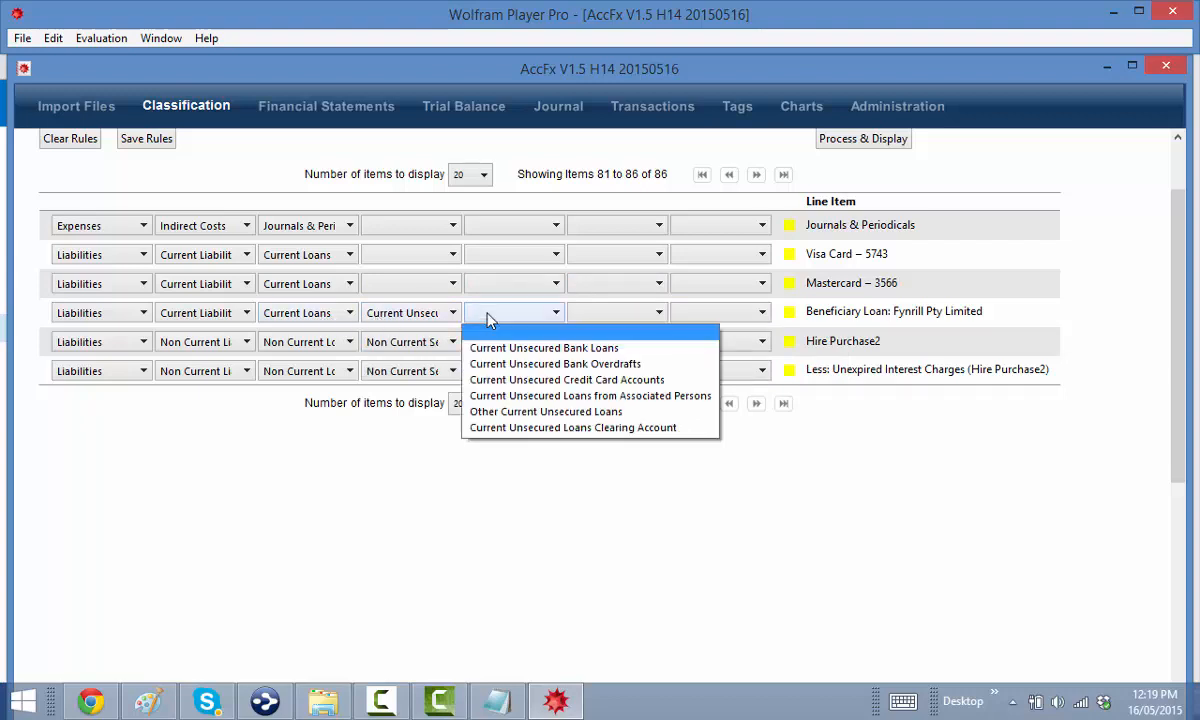
pyautogui.click(540, 395)
pyautogui.click(645, 316)
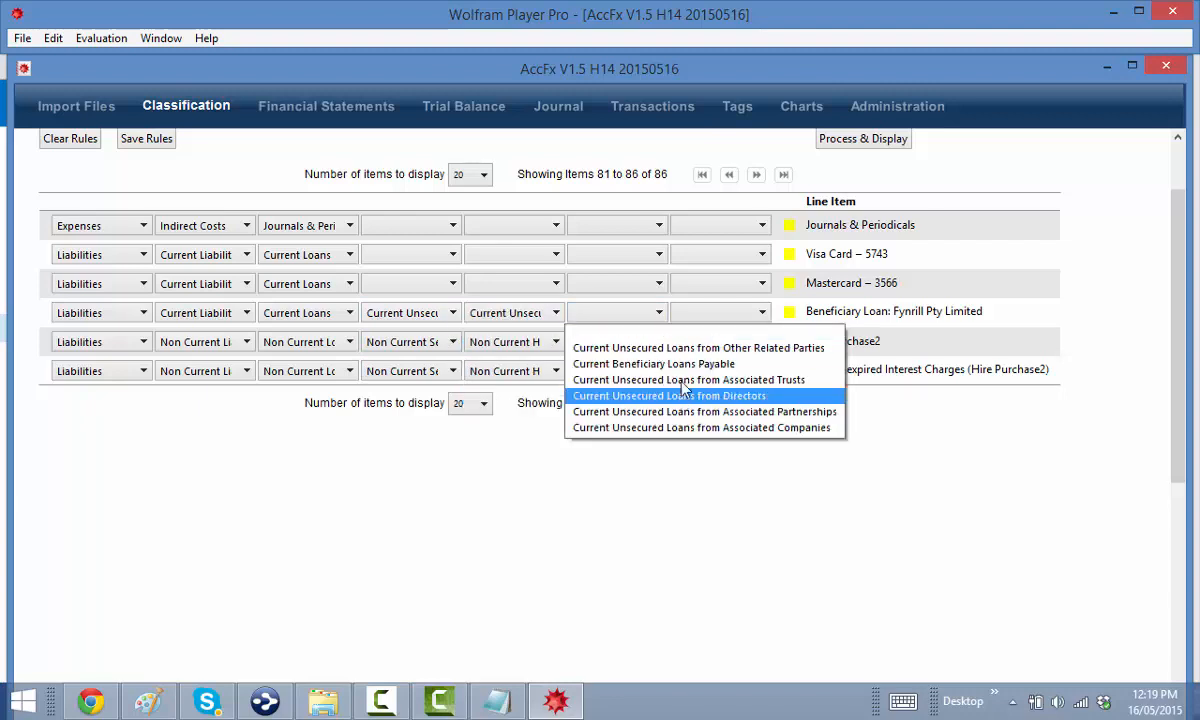
pyautogui.click(640, 379)
pyautogui.click(635, 314)
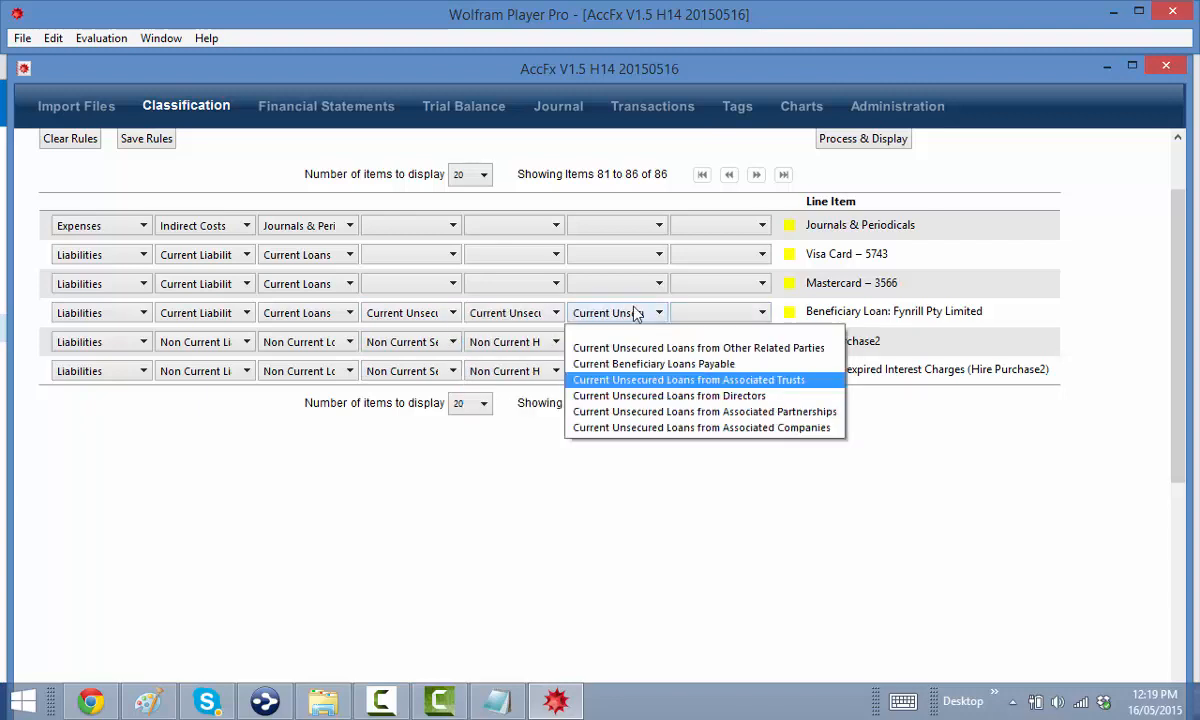
pyautogui.click(659, 364)
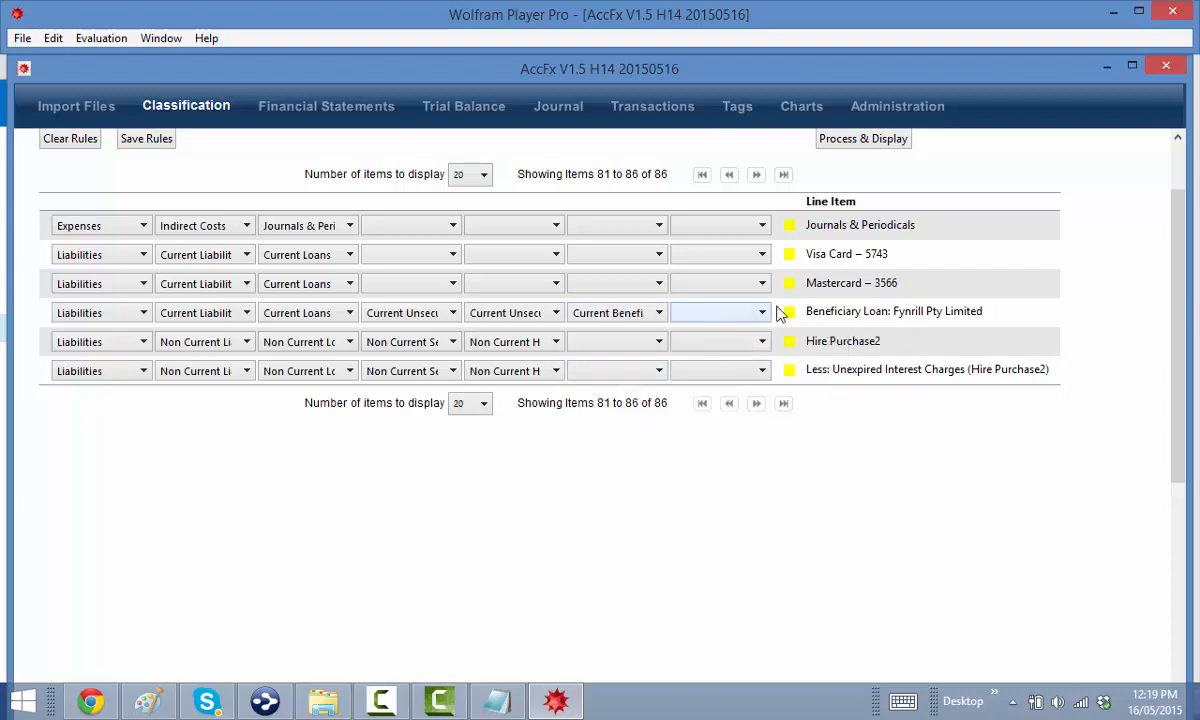
# Set Mastercard and Visa Card to Current Unsecured Loans > Current Unsecured Credit Card Accounts
pyautogui.click(368, 285)
pyautogui.click(378, 318)
pyautogui.click(398, 290)
pyautogui.click(390, 335)
pyautogui.click(482, 284)
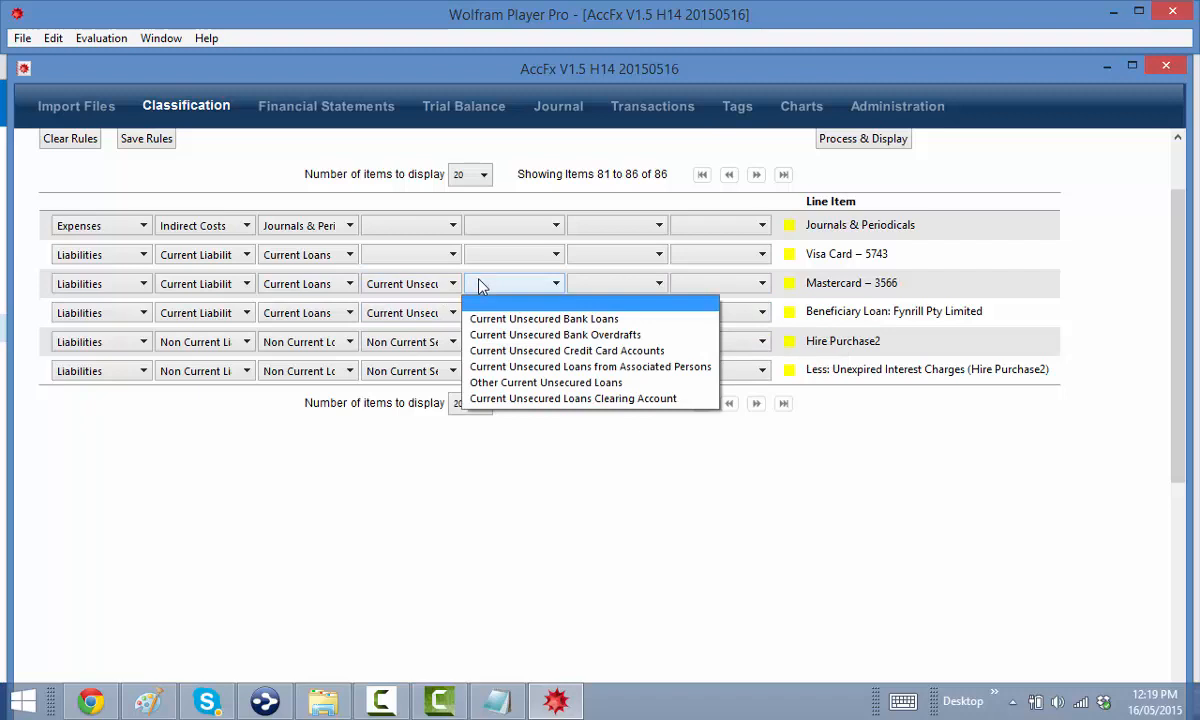
pyautogui.click(492, 350)
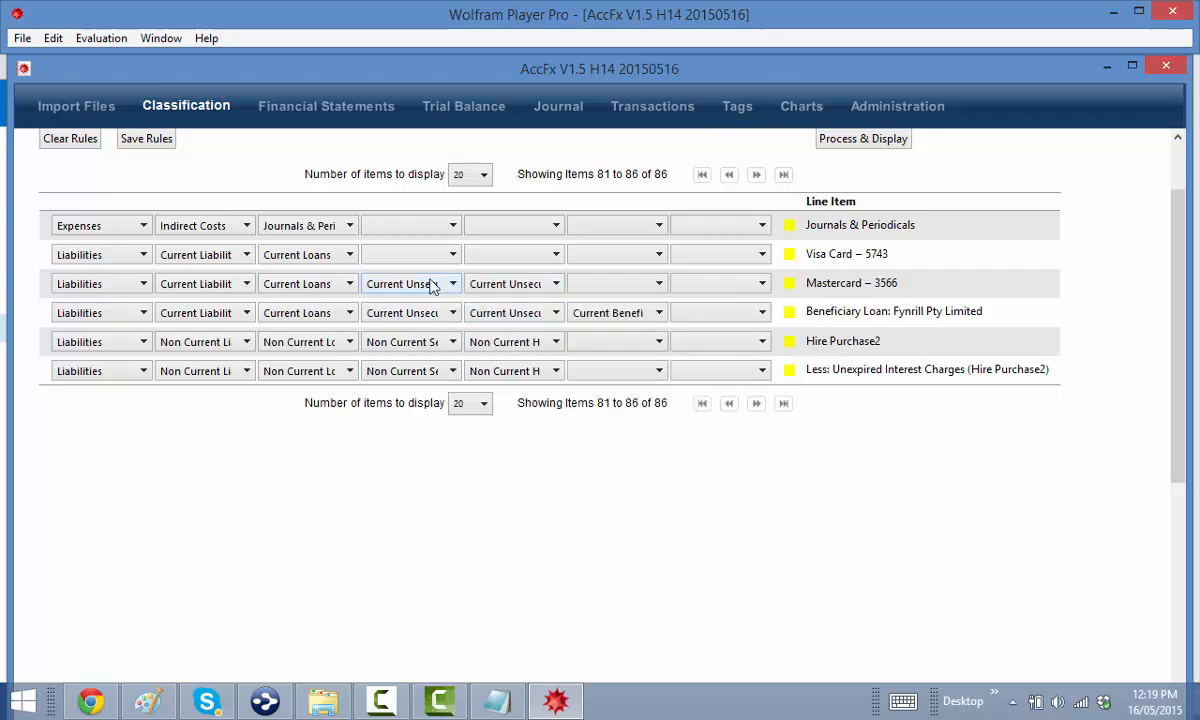
pyautogui.click(374, 252)
pyautogui.click(422, 305)
pyautogui.click(490, 256)
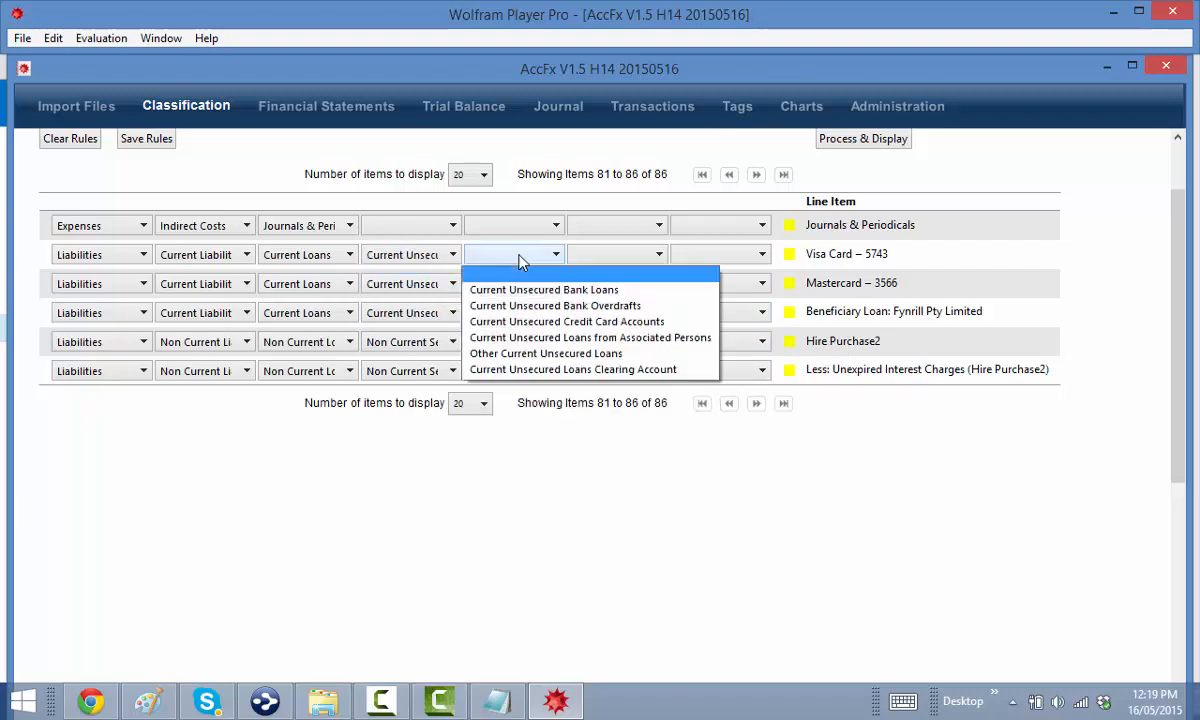
pyautogui.click(490, 321)
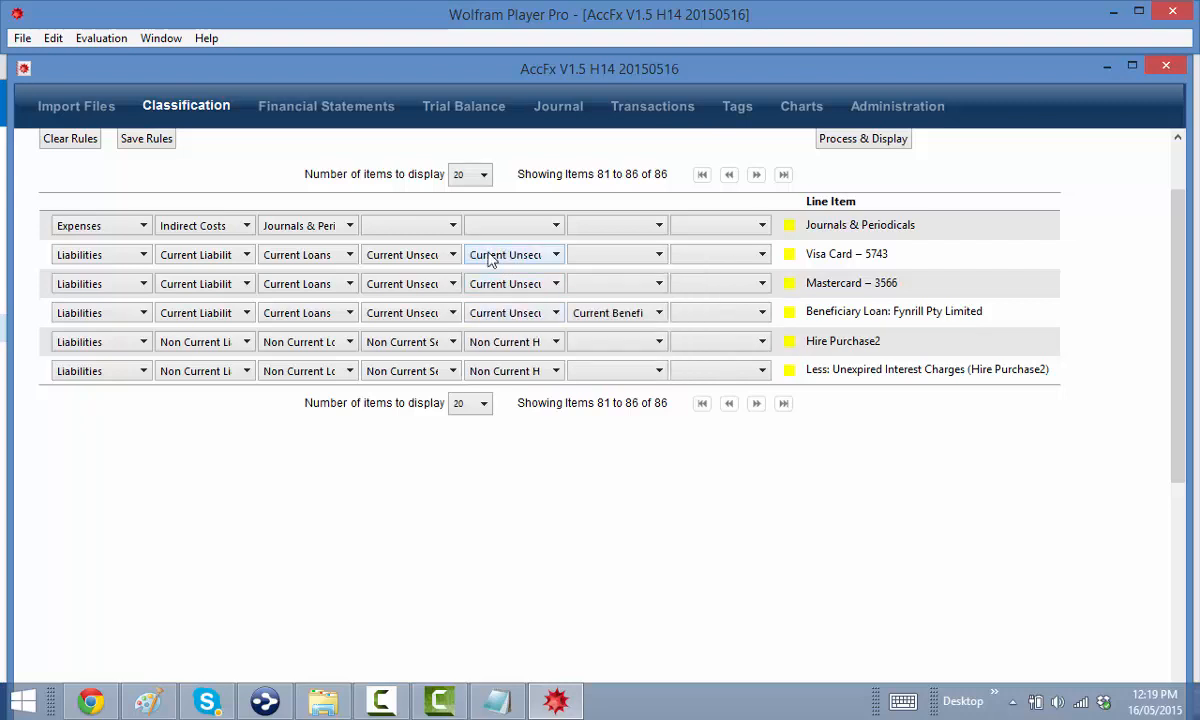
# Leave the next category for Journals & Periodicals blank
pyautogui.click(398, 227)
pyautogui.click(397, 240)
pyautogui.moveTo(1165, 708)
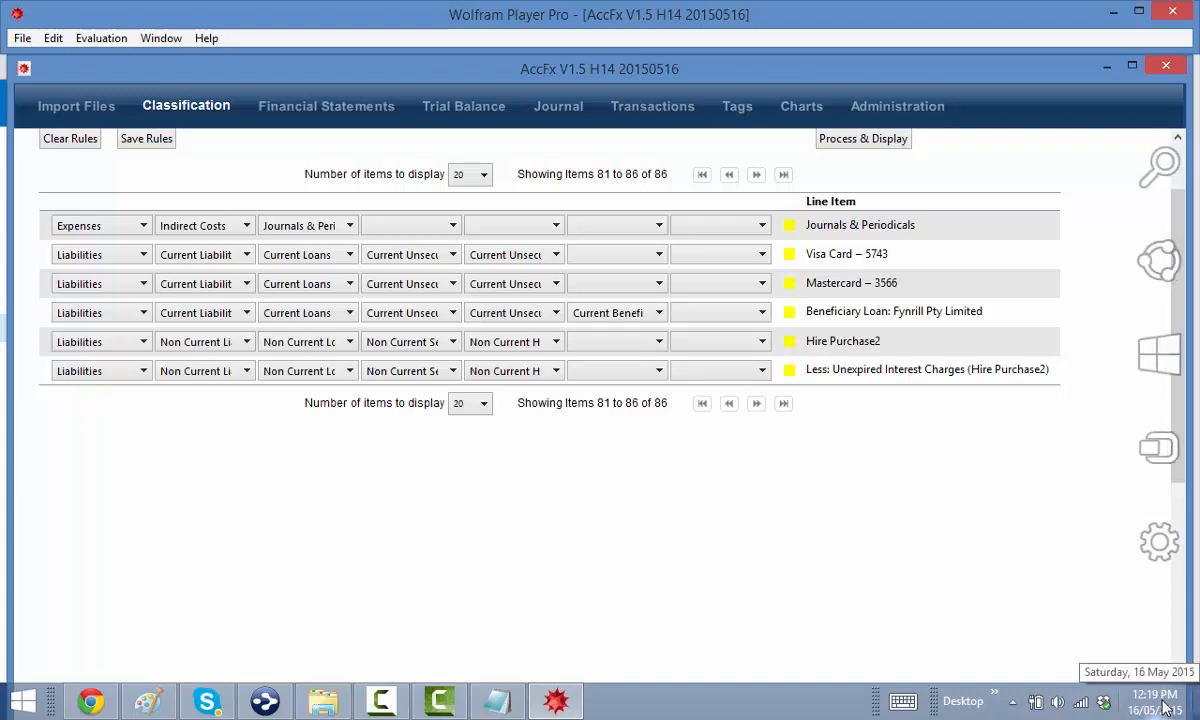